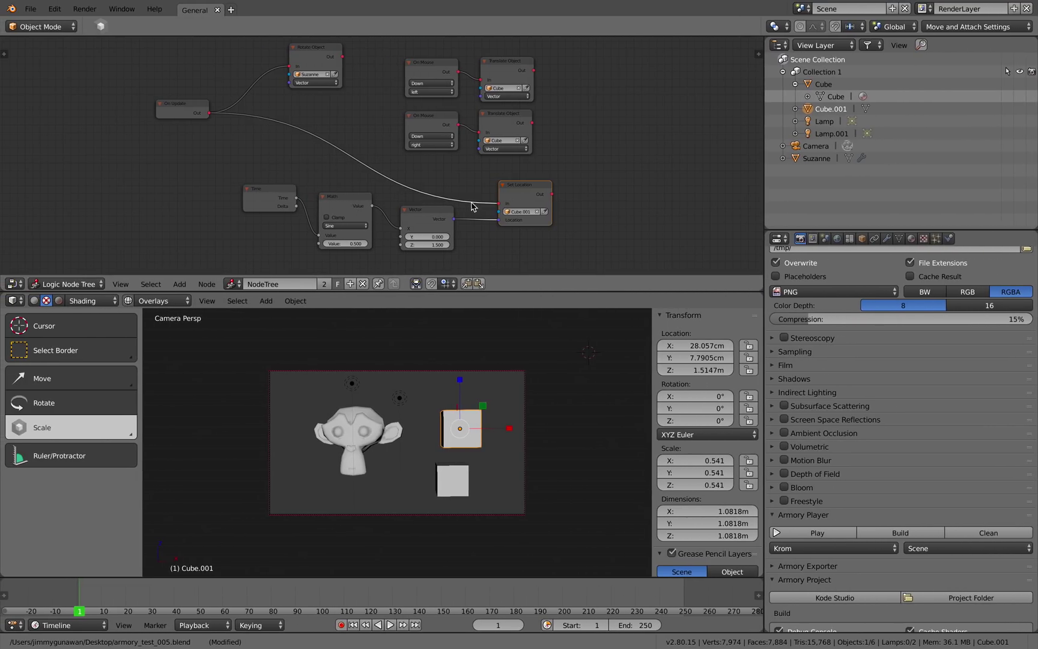
- Switch to the browser and look through the Armory download page, including its donation and browser demo sections
{"action": "key", "text": "ctrl+Right"}
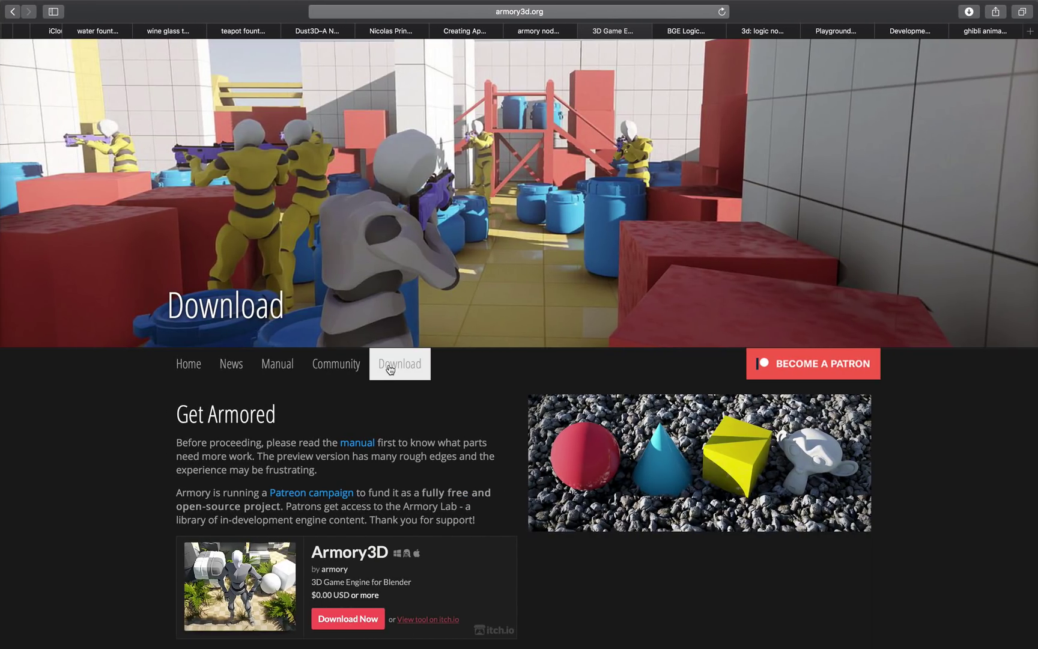
{"action": "scroll", "coordinate": [394, 372], "scroll_direction": "down", "scroll_amount": 5}
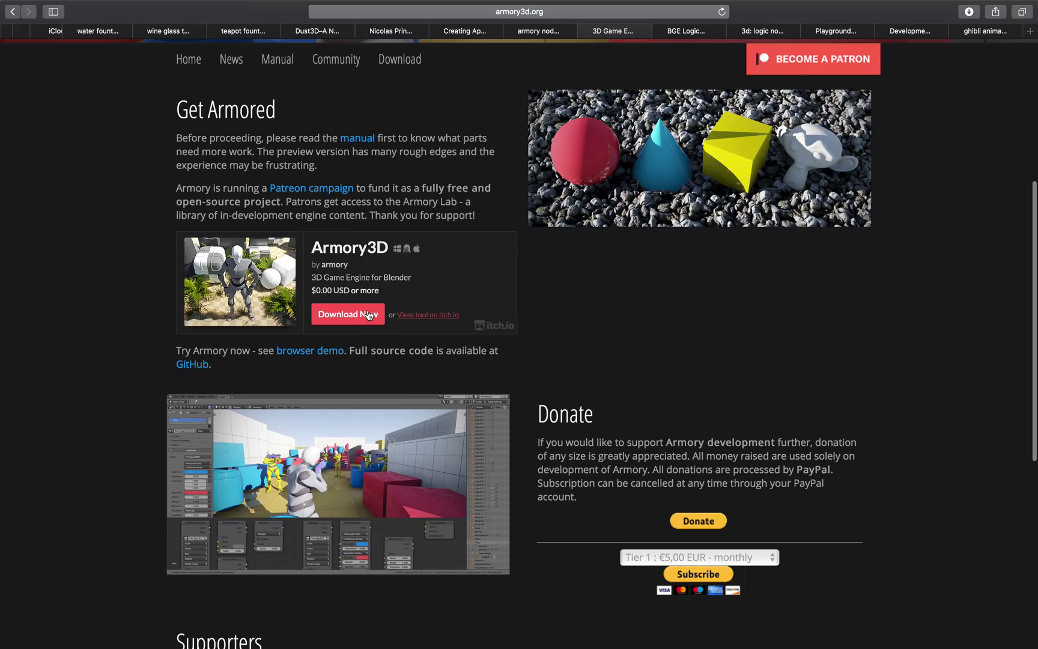
{"action": "scroll", "coordinate": [559, 248], "scroll_direction": "up", "scroll_amount": 1}
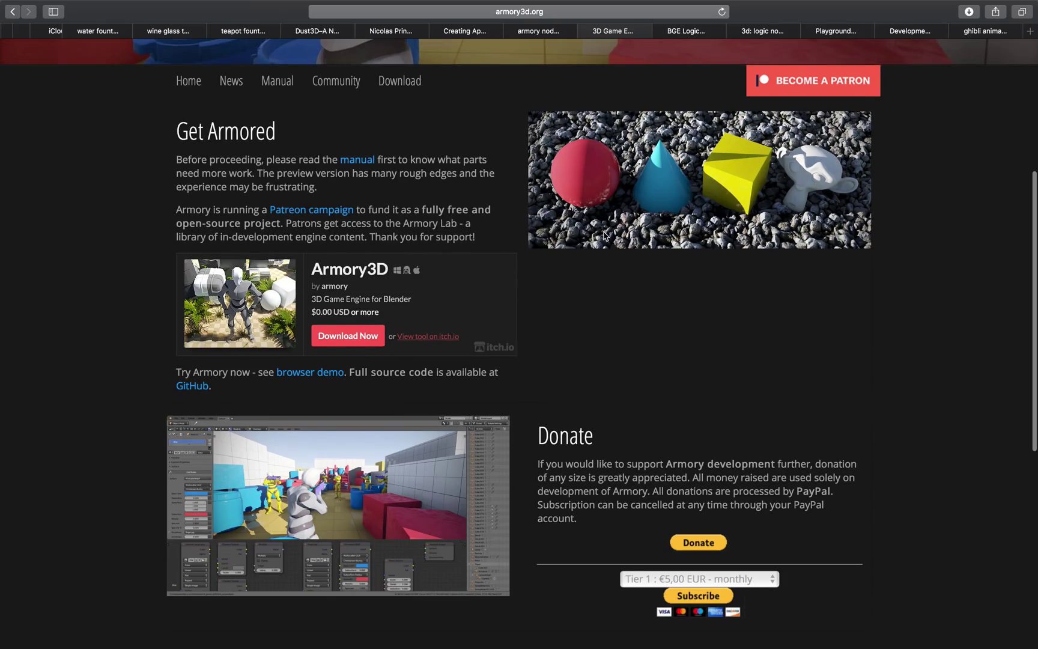
{"action": "scroll", "coordinate": [708, 556], "scroll_direction": "down", "scroll_amount": 4}
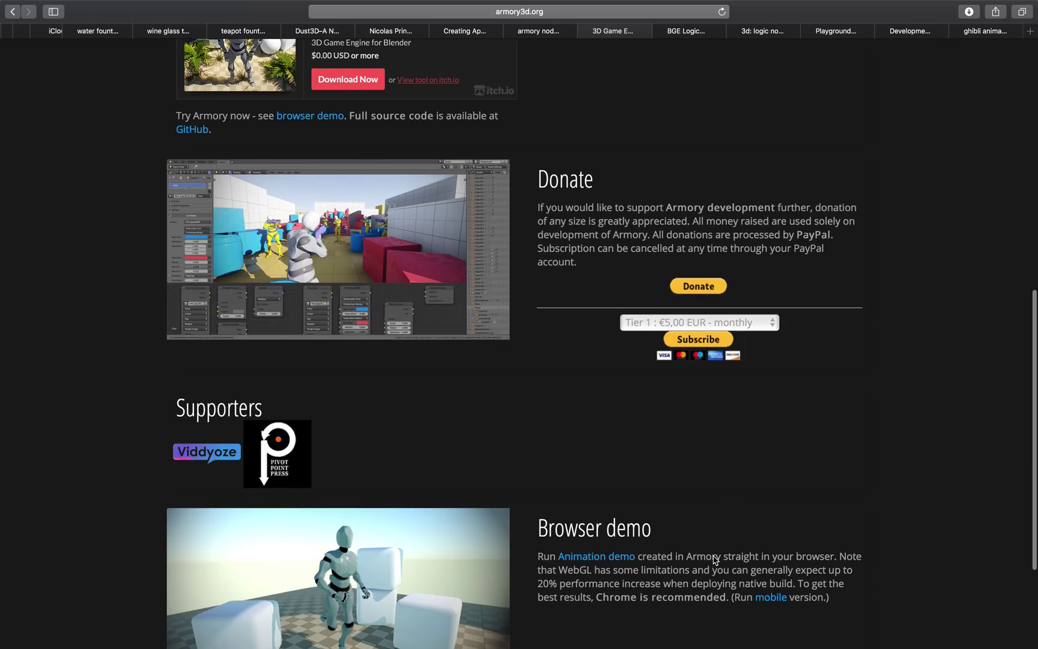
{"action": "scroll", "coordinate": [679, 466], "scroll_direction": "up", "scroll_amount": 5}
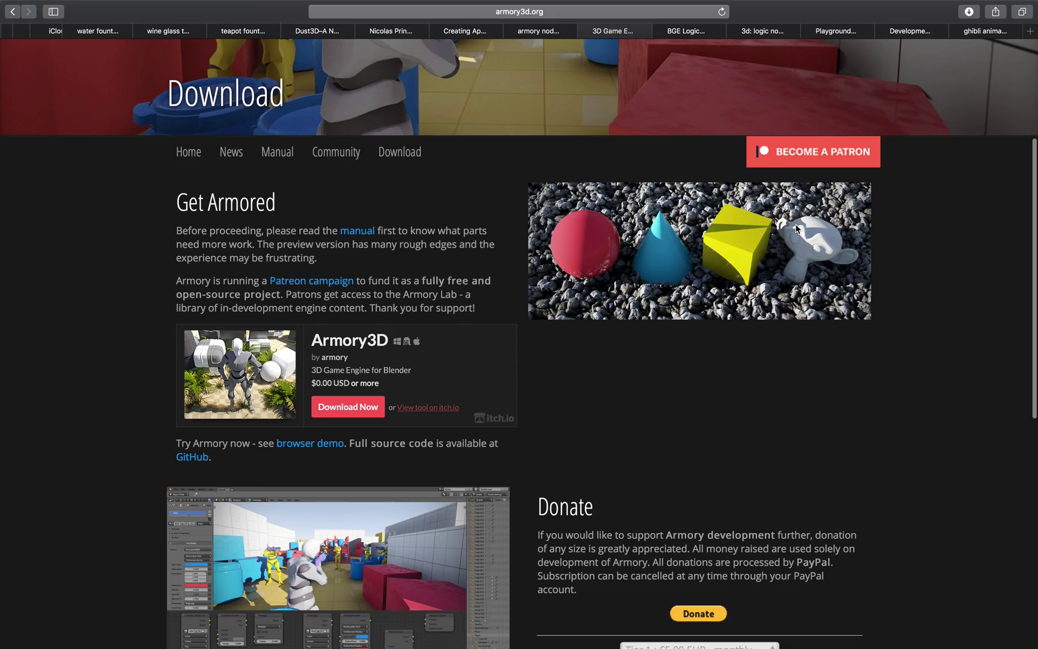
- Check the Armory Patreon reward tiers in a separate page and the Armory3D download options on the download page
{"action": "right_click", "coordinate": [814, 156]}
{"action": "left_click", "coordinate": [839, 156]}
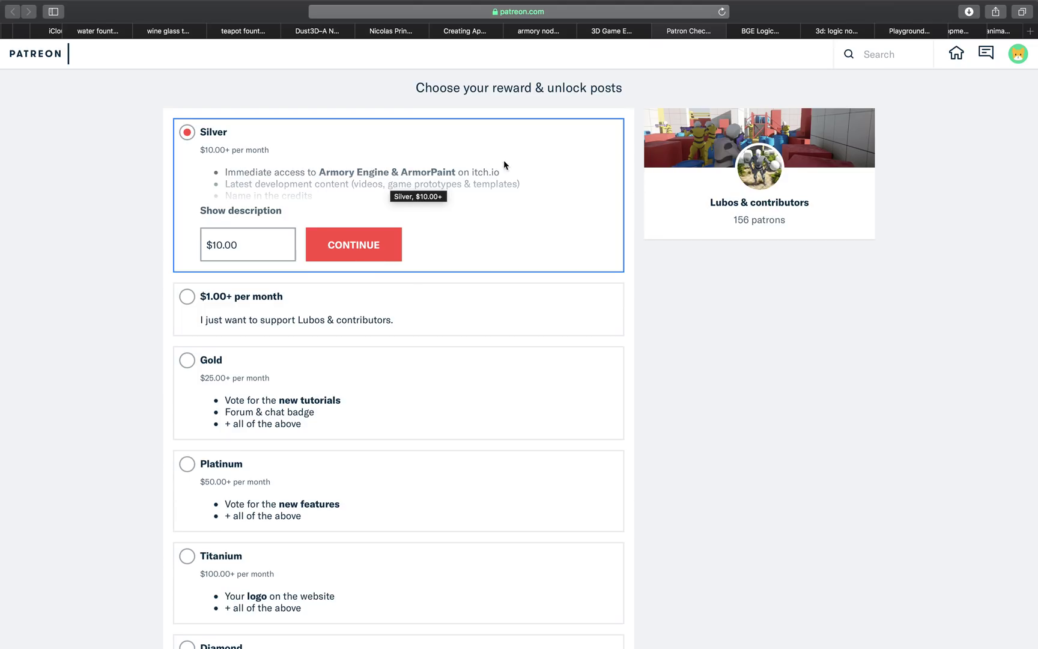
{"action": "left_click", "coordinate": [630, 37]}
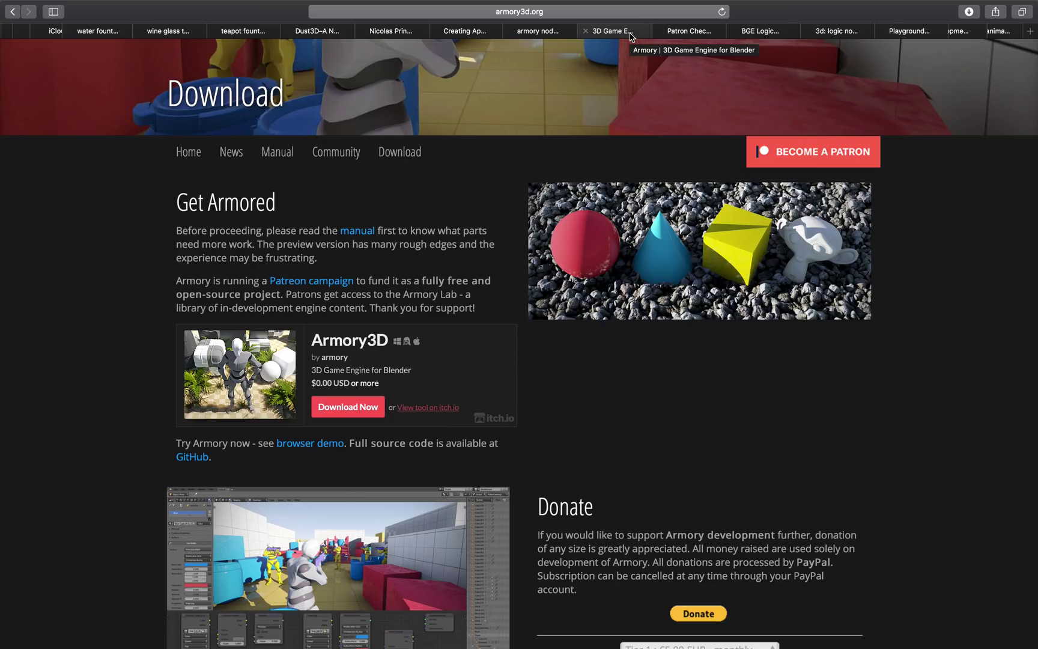
{"action": "left_click", "coordinate": [367, 406]}
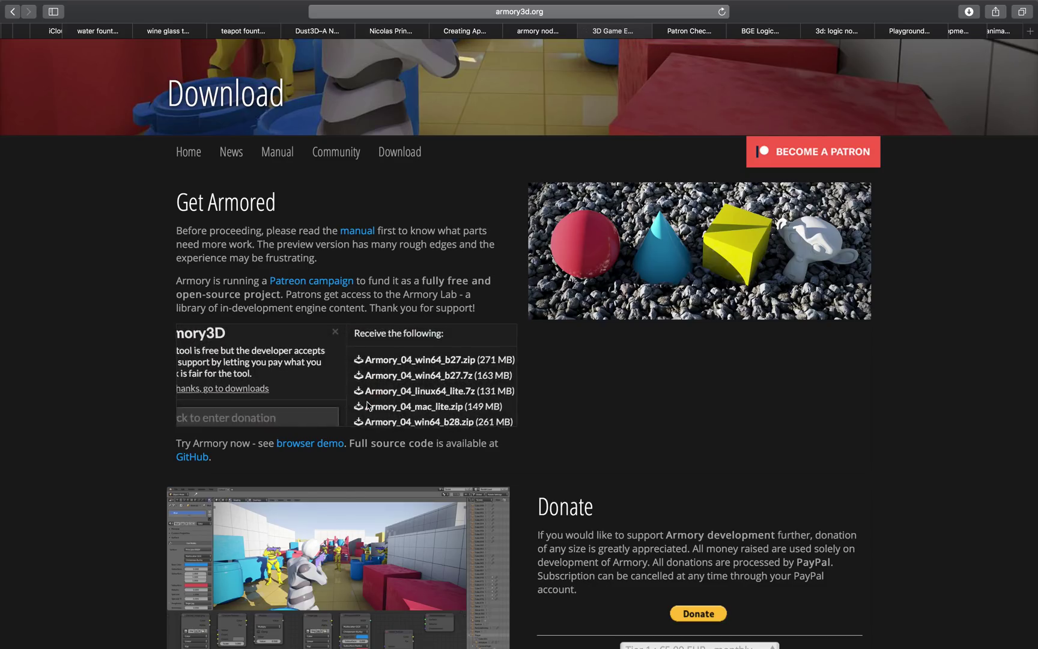
{"action": "left_click", "coordinate": [263, 385]}
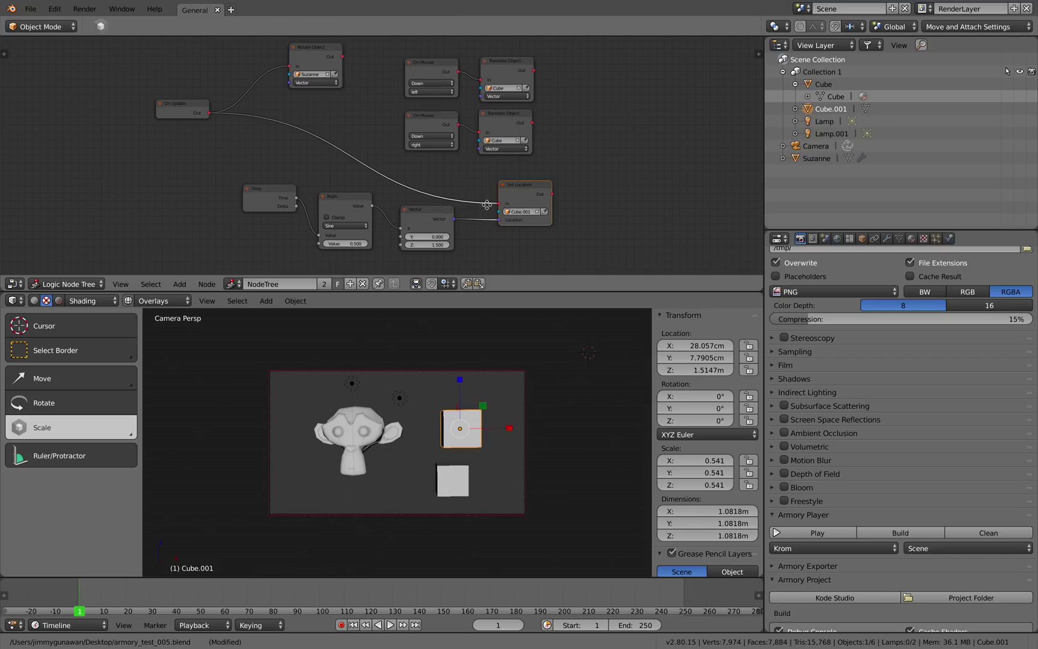
- Return to Blender and enlarge the logic node editor to review the whole node tree
{"action": "middle_click_drag", "start_coordinate": [487, 205], "coordinate": [474, 209]}
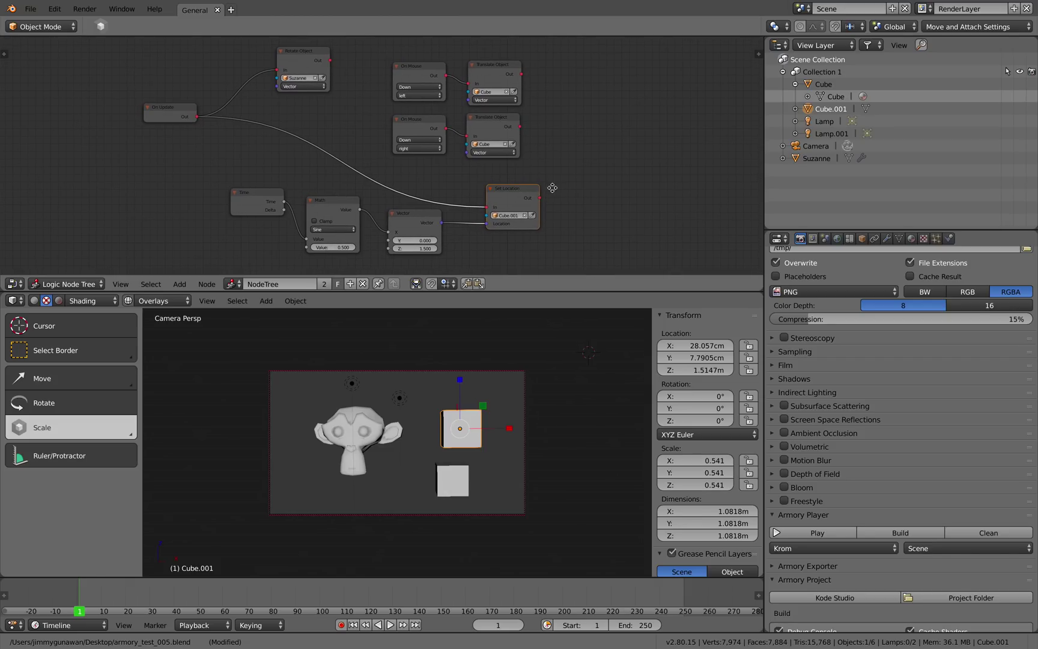
{"action": "middle_click_drag", "start_coordinate": [531, 171], "coordinate": [561, 192]}
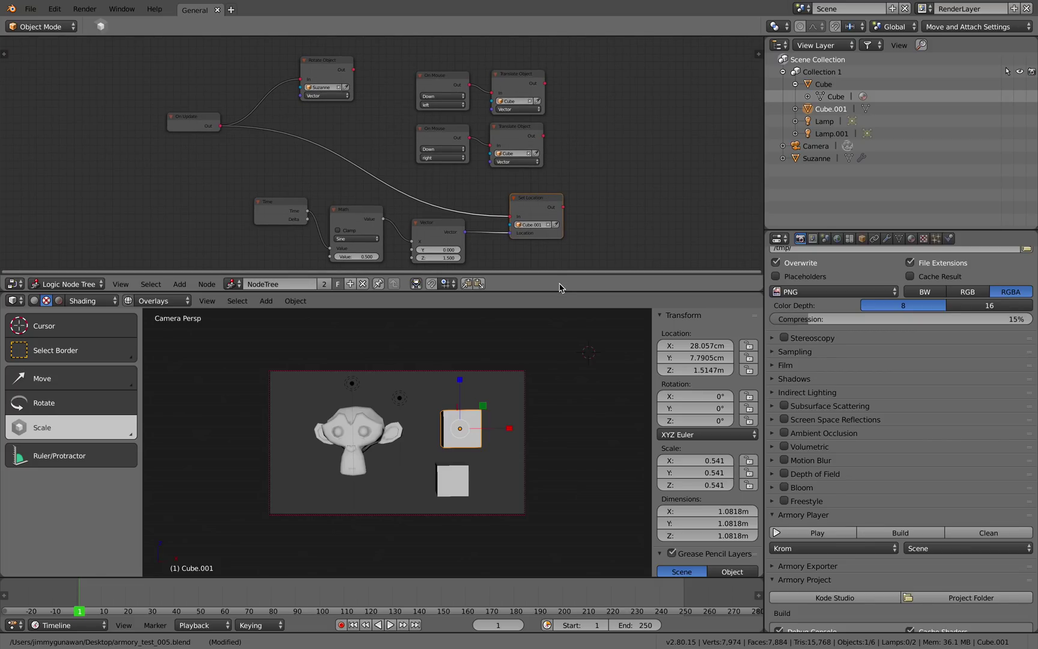
{"action": "left_click_drag", "start_coordinate": [562, 292], "coordinate": [563, 303]}
{"action": "scroll", "coordinate": [444, 257], "scroll_direction": "up", "scroll_amount": 1}
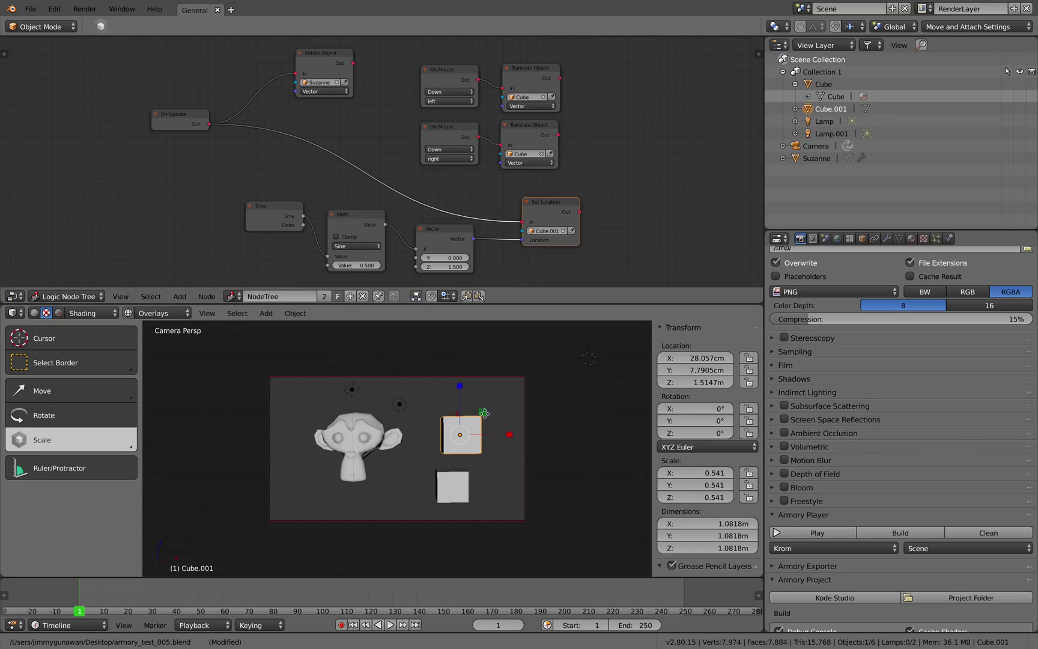
- Play the scene in the Armory player and bring the running Krom game window into view
{"action": "left_click", "coordinate": [808, 534]}
{"action": "key", "text": "ctrl+Left"}
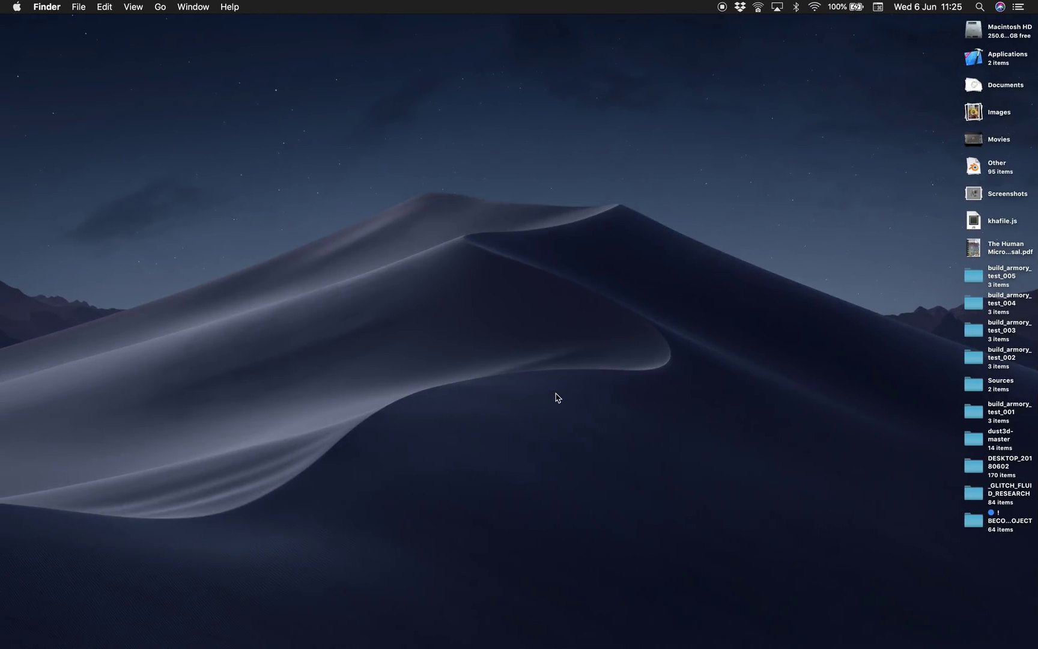
{"action": "key", "text": "ctrl+Up"}
{"action": "left_click", "coordinate": [498, 211]}
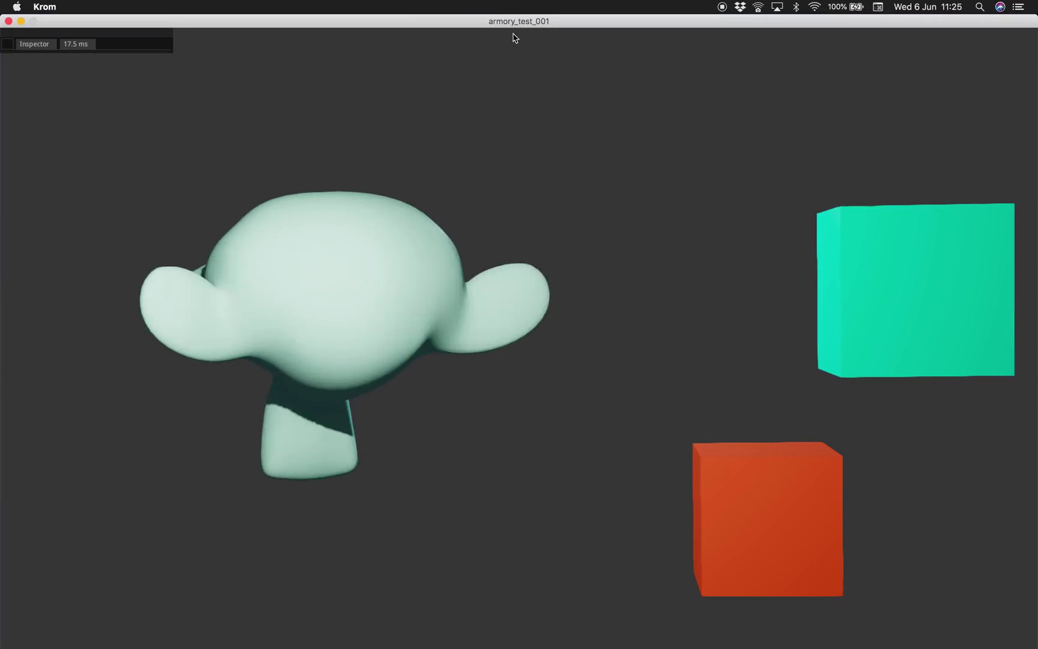
{"action": "left_click", "coordinate": [507, 19]}
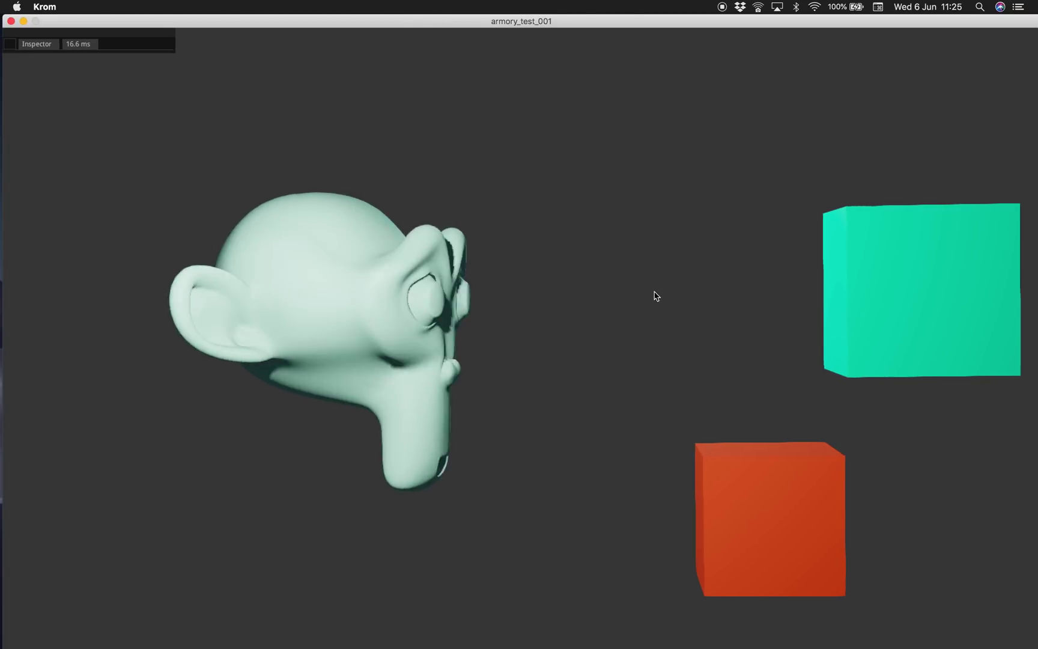
- Test the interactive movement of the orange cube in the running game and close the player window
{"action": "key", "text": "Up"}
{"action": "left_click_drag", "start_coordinate": [625, 345], "coordinate": [625, 368]}
{"action": "right_click_drag", "start_coordinate": [625, 368], "coordinate": [625, 367]}
{"action": "left_click_drag", "start_coordinate": [625, 367], "coordinate": [626, 366]}
{"action": "right_click_drag", "start_coordinate": [626, 367], "coordinate": [625, 367]}
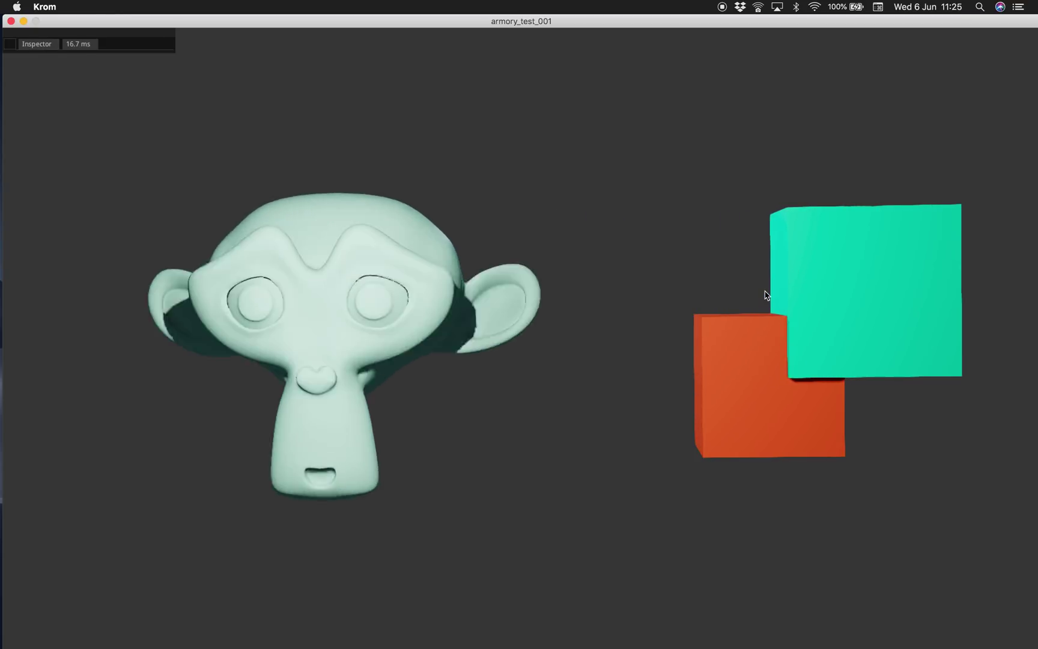
{"action": "left_click_drag", "start_coordinate": [71, 34], "coordinate": [93, 62]}
{"action": "left_click", "coordinate": [12, 21]}
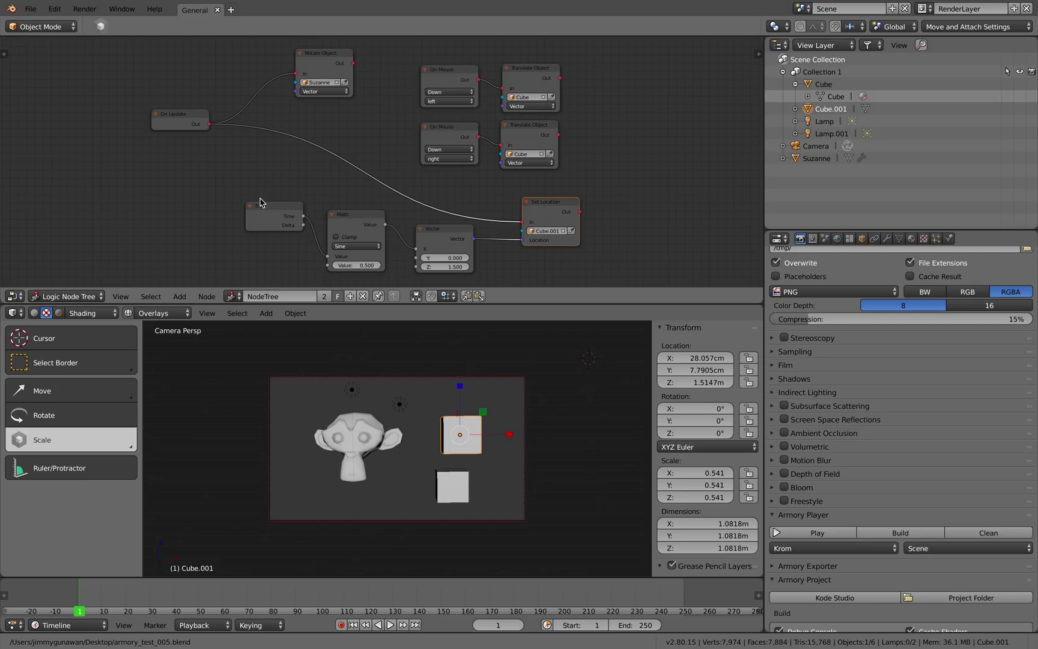
- Start a new file from the start-up file and show the Blender splash screen
{"action": "left_click", "coordinate": [30, 10]}
{"action": "left_click", "coordinate": [36, 24]}
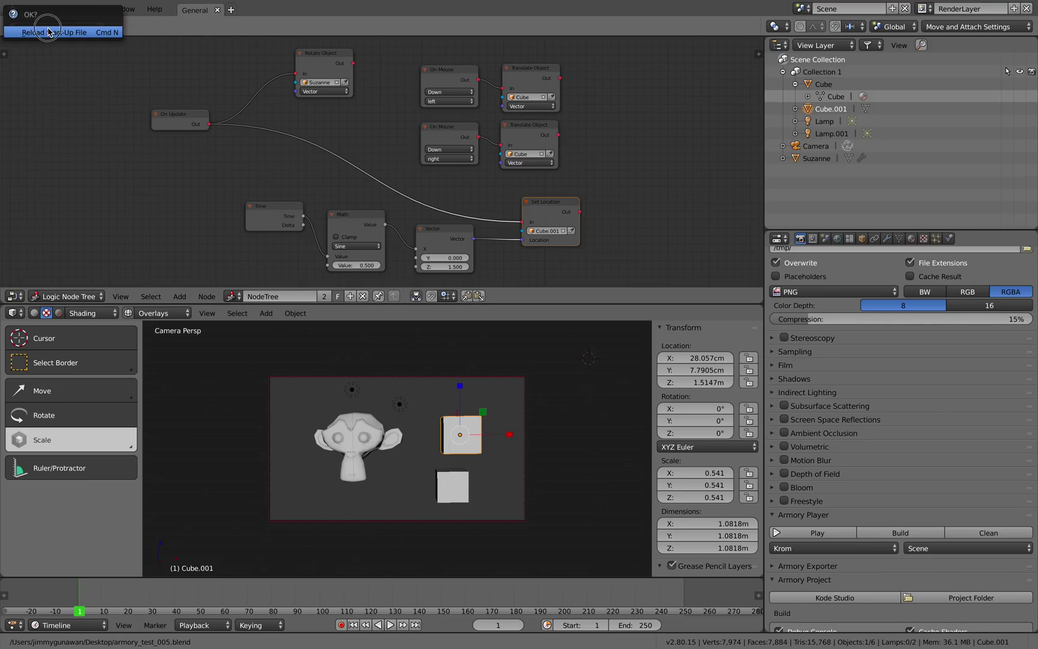
{"action": "left_click", "coordinate": [49, 31]}
{"action": "left_click", "coordinate": [155, 9]}
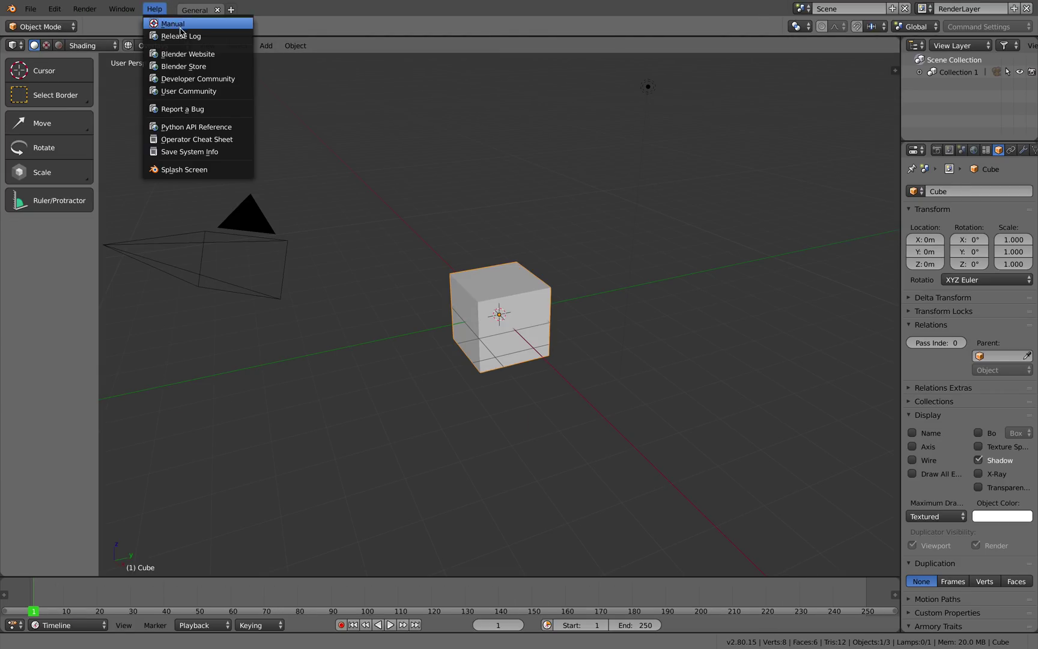
{"action": "left_click", "coordinate": [212, 170]}
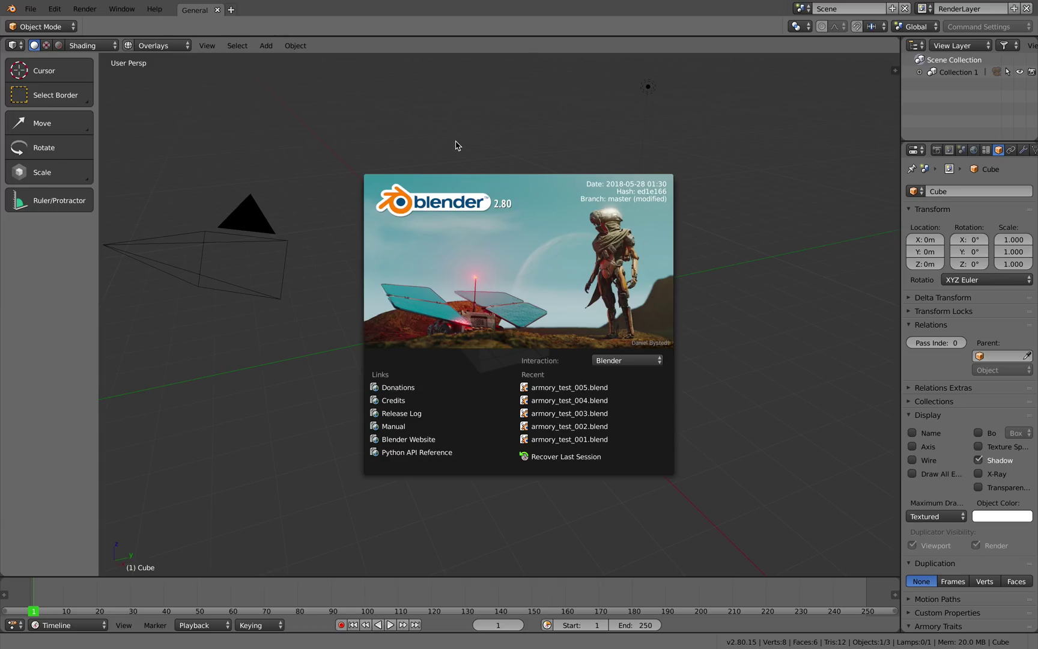
- Save the new file to the Desktop as armory_test_X_001.blend
{"action": "left_click", "coordinate": [30, 9]}
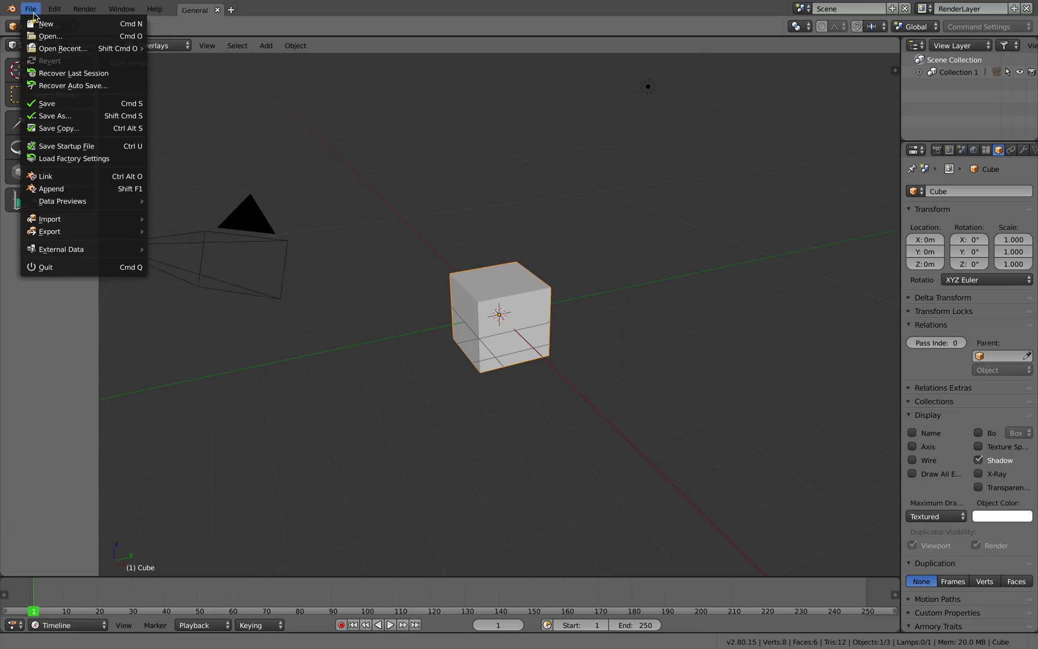
{"action": "left_click", "coordinate": [77, 116]}
{"action": "left_click", "coordinate": [215, 75]}
{"action": "double_click", "coordinate": [170, 75]}
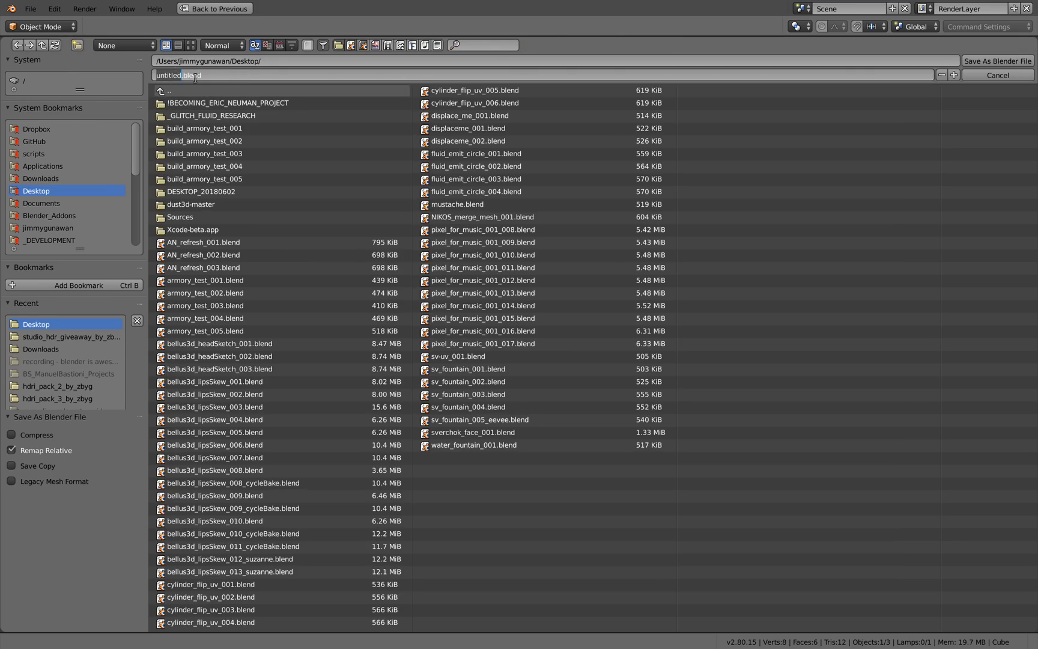
{"action": "type", "text": "armory_test_001"}
{"action": "key", "text": "Return"}
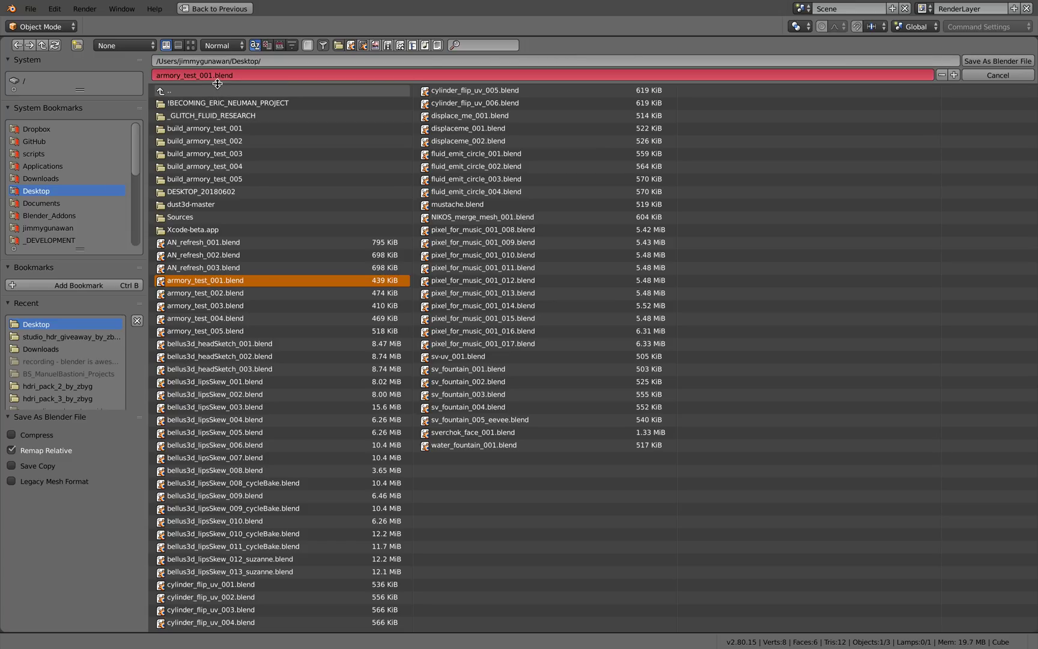
{"action": "left_click", "coordinate": [202, 77]}
{"action": "left_click", "coordinate": [199, 76]}
{"action": "type", "text": "X"}
{"action": "type", "text": "_"}
{"action": "key", "text": "Return"}
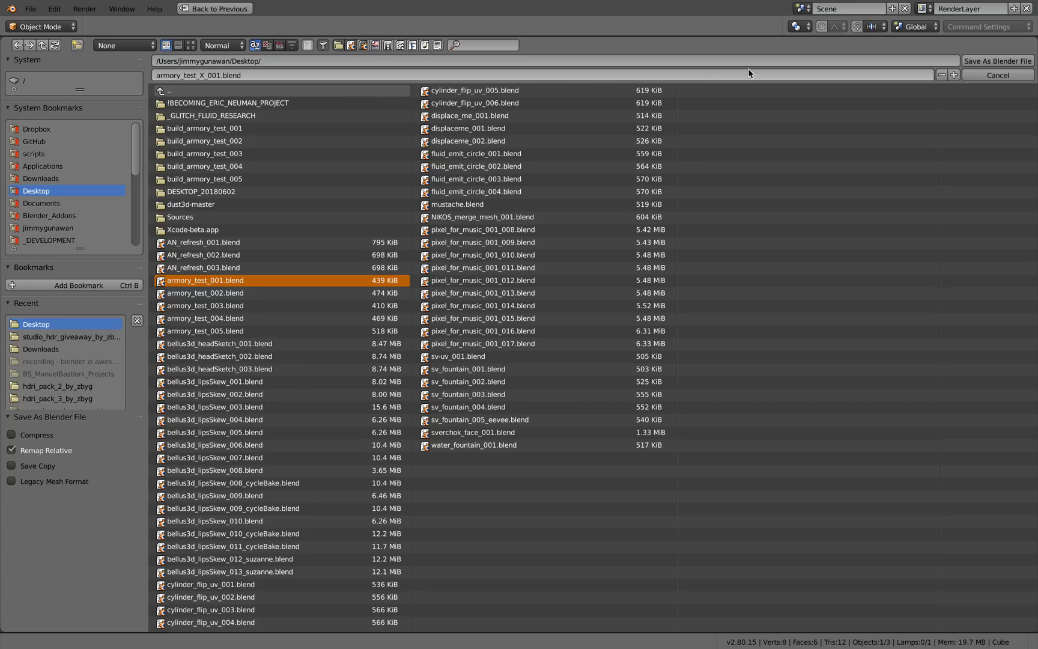
{"action": "left_click", "coordinate": [982, 61]}
- Widen the properties editor and show the scene's render settings
{"action": "middle_click_drag", "start_coordinate": [595, 236], "coordinate": [591, 232]}
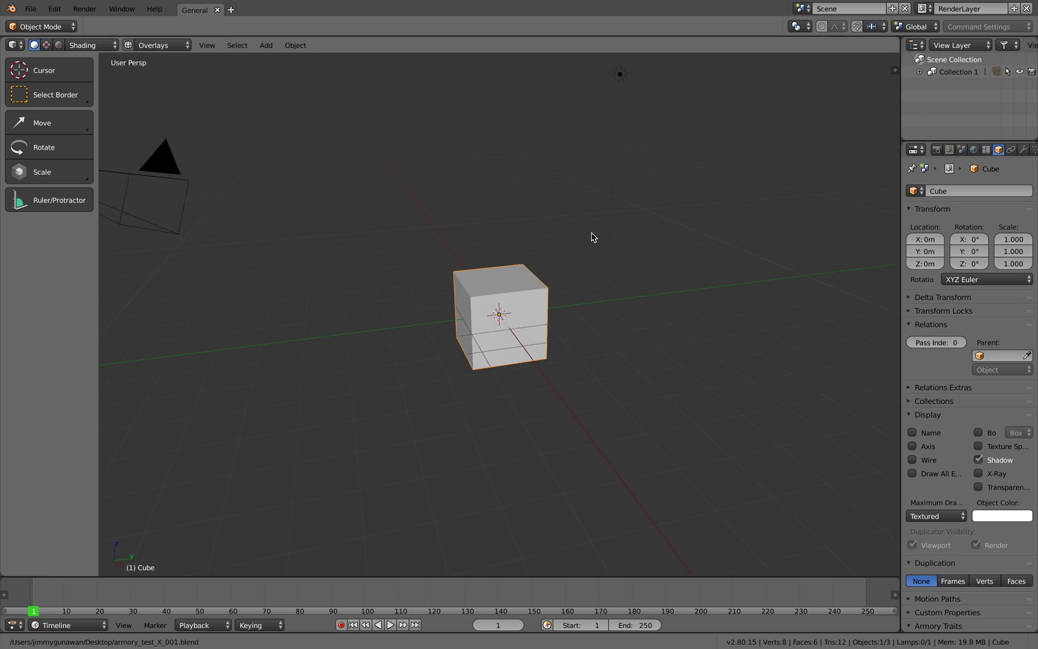
{"action": "middle_click_drag", "start_coordinate": [604, 247], "coordinate": [570, 259]}
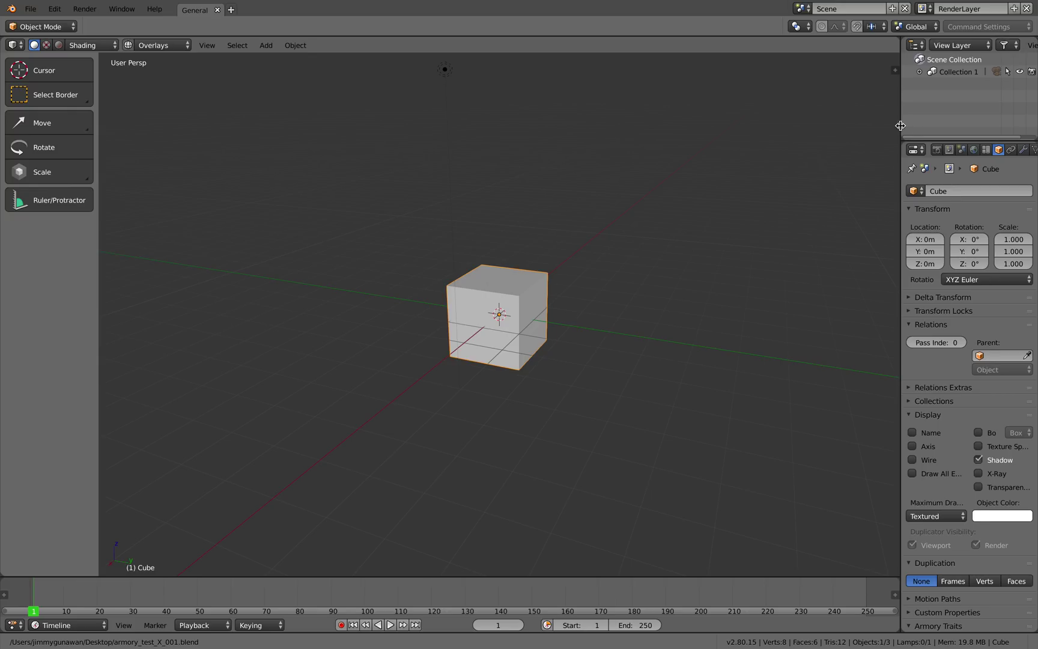
{"action": "left_click_drag", "start_coordinate": [901, 129], "coordinate": [778, 150]}
{"action": "left_click", "coordinate": [813, 150]}
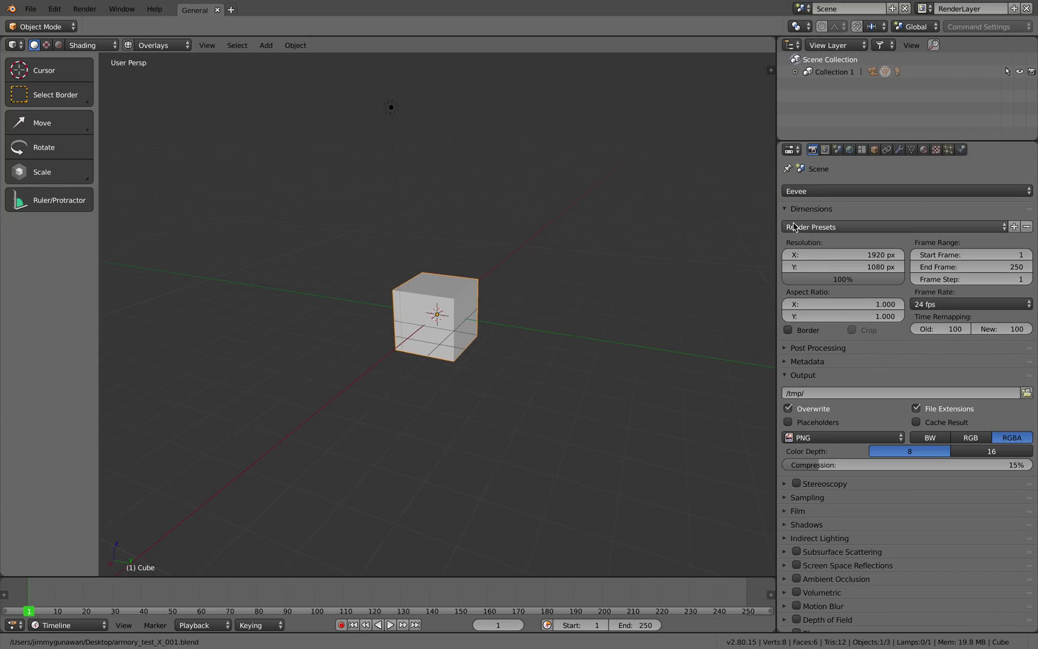
- Review the available render engines and keep Eevee as the engine
{"action": "mouse_move", "coordinate": [621, 271]}
{"action": "middle_mouse_down"}
{"action": "mouse_move", "coordinate": [634, 247]}
{"action": "mouse_move", "coordinate": [625, 257]}
{"action": "middle_mouse_up"}
{"action": "scroll", "coordinate": [633, 247], "scroll_direction": "up", "scroll_amount": 2}
{"action": "left_click", "coordinate": [803, 192]}
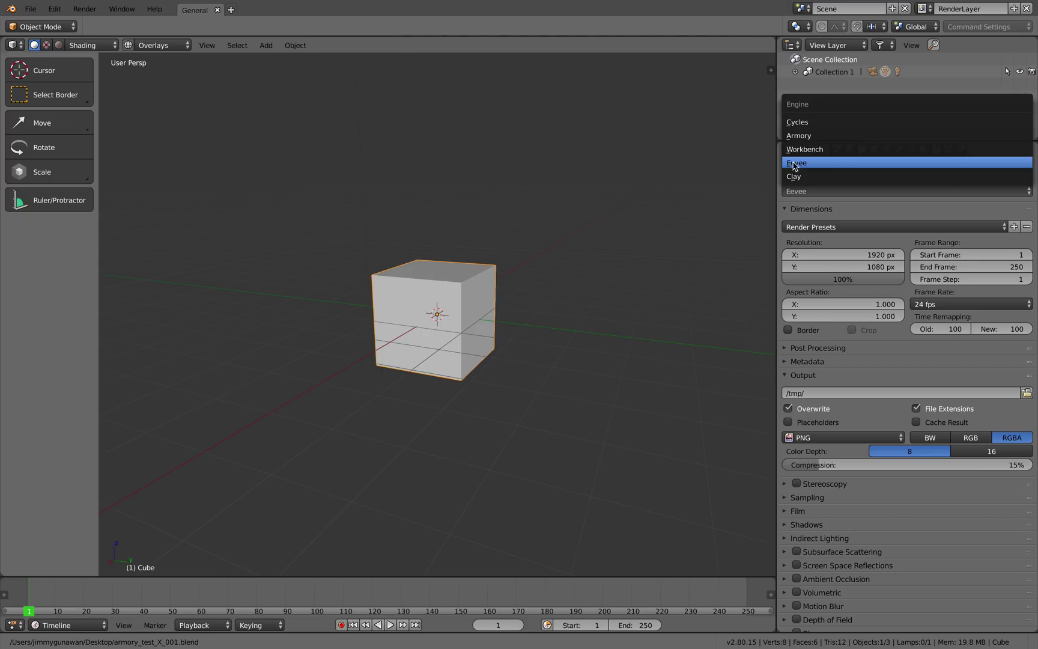
{"action": "left_click", "coordinate": [805, 163]}
{"action": "scroll", "coordinate": [541, 168], "scroll_direction": "up", "scroll_amount": 1}
{"action": "middle_click_drag", "start_coordinate": [541, 168], "coordinate": [517, 239]}
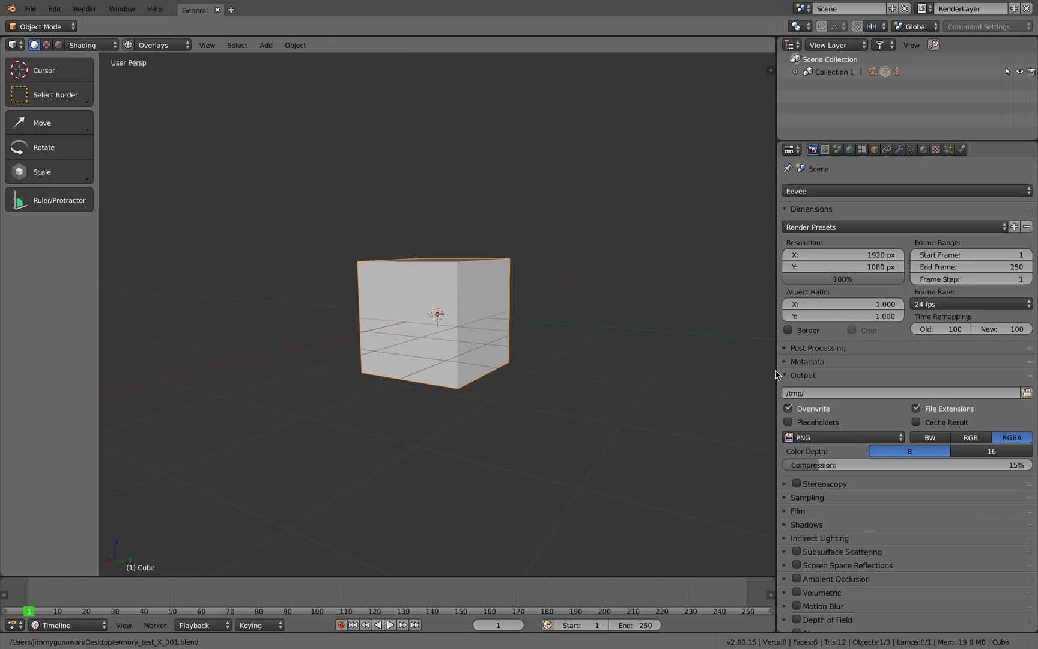
- Widen the properties editor further and collapse the Armory Player section of the render settings
{"action": "left_click_drag", "start_coordinate": [776, 375], "coordinate": [740, 373]}
{"action": "scroll", "coordinate": [811, 441], "scroll_direction": "down", "scroll_amount": 5}
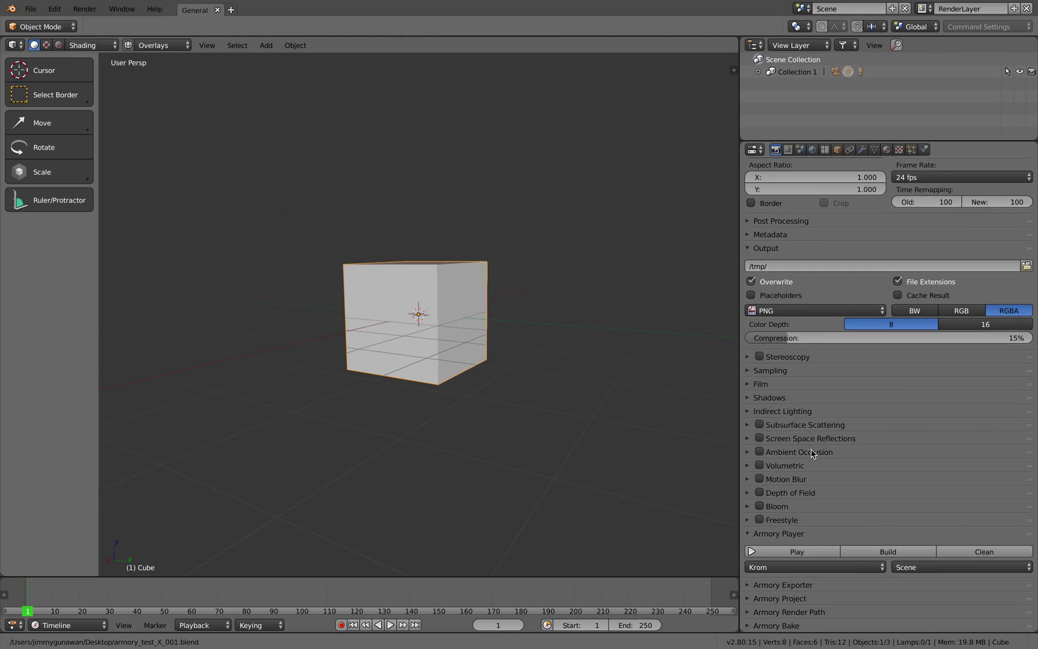
{"action": "left_click", "coordinate": [786, 534]}
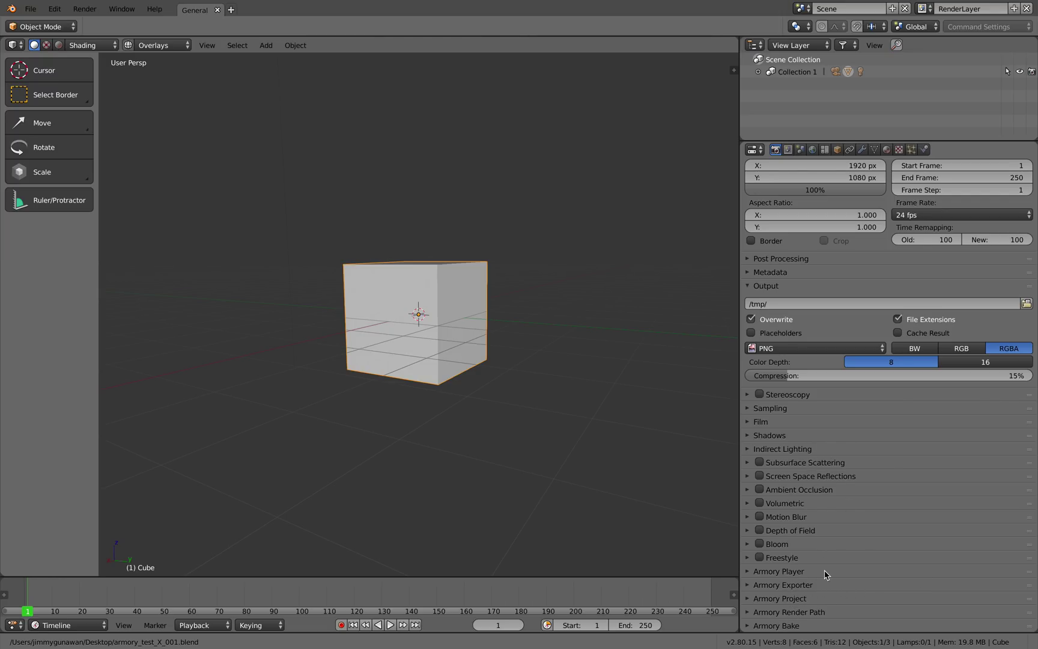
{"action": "middle_click_drag", "start_coordinate": [648, 373], "coordinate": [643, 386]}
{"action": "scroll", "coordinate": [644, 385], "scroll_direction": "up", "scroll_amount": 1}
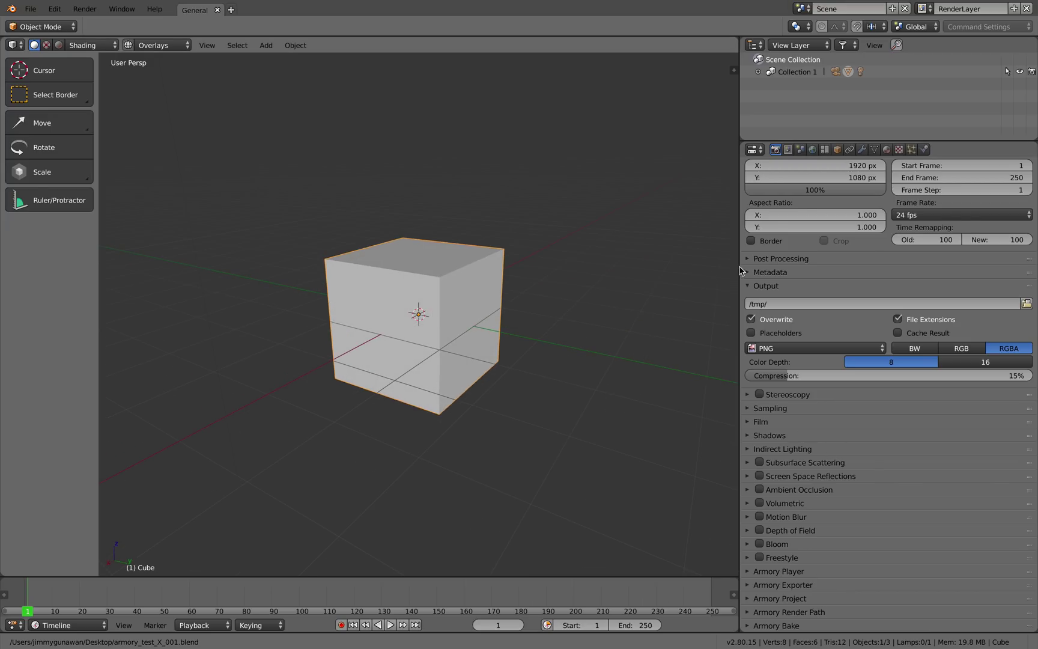
{"action": "scroll", "coordinate": [820, 294], "scroll_direction": "up", "scroll_amount": 3}
{"action": "scroll", "coordinate": [822, 298], "scroll_direction": "down", "scroll_amount": 3}
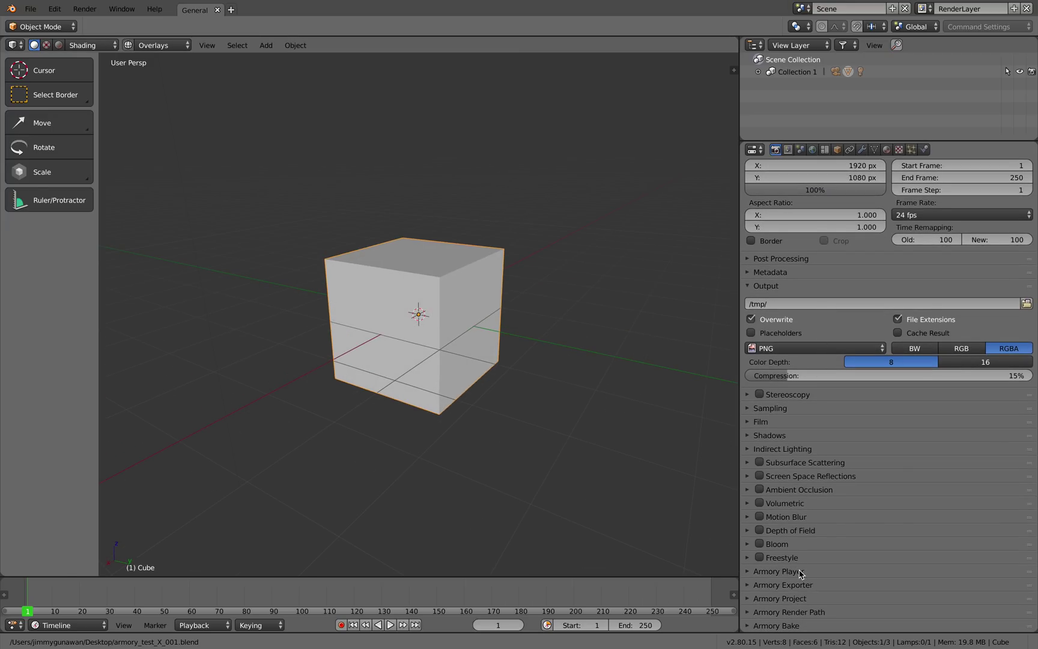
- Expand the Armory Player and Armory Exporter sections of the render settings
{"action": "left_click", "coordinate": [800, 571]}
{"action": "left_click", "coordinate": [814, 586]}
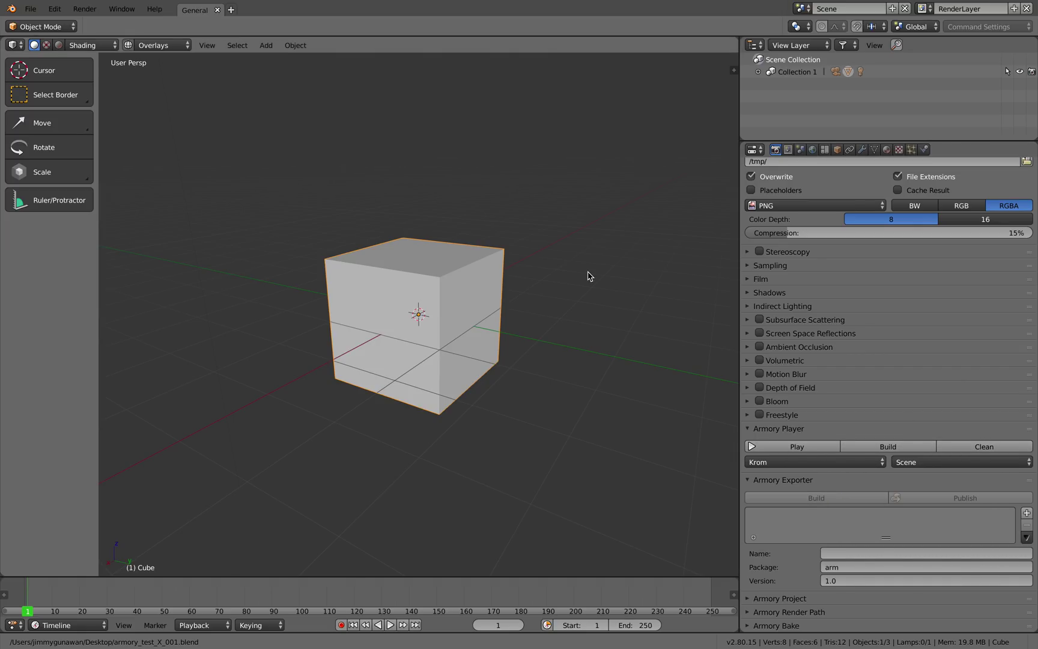
{"action": "scroll", "coordinate": [588, 276], "scroll_direction": "down", "scroll_amount": 1}
{"action": "middle_click_drag", "start_coordinate": [589, 277], "coordinate": [588, 274]}
{"action": "scroll", "coordinate": [588, 275], "scroll_direction": "up", "scroll_amount": 1}
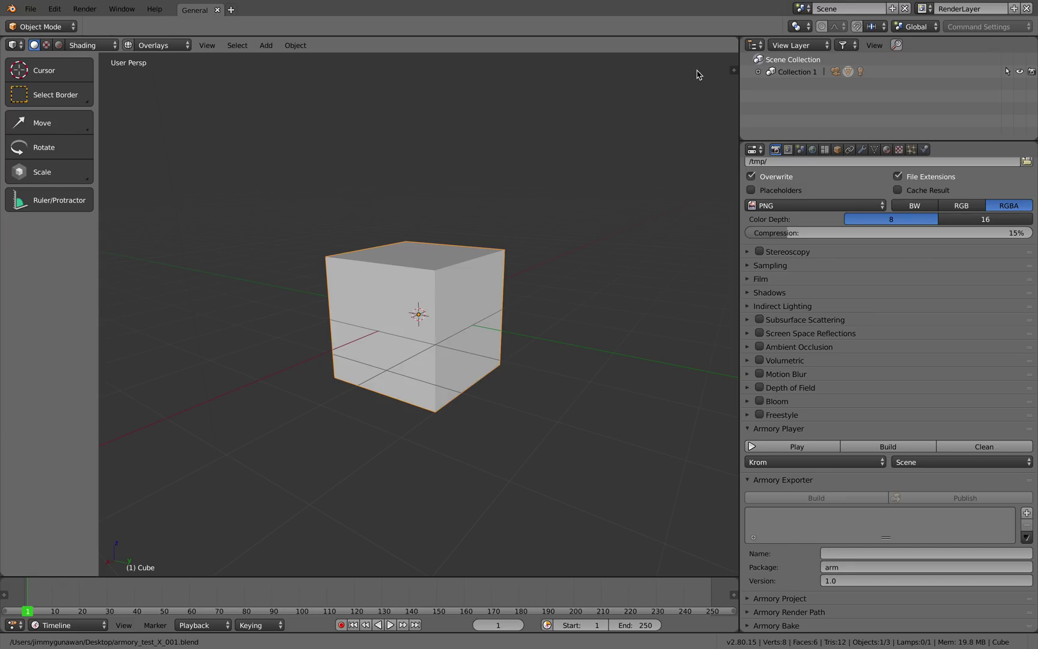
- Split the 3D viewport horizontally into two stacked areas and turn the upper one into a Node Editor
{"action": "left_click_drag", "start_coordinate": [737, 37], "coordinate": [733, 270]}
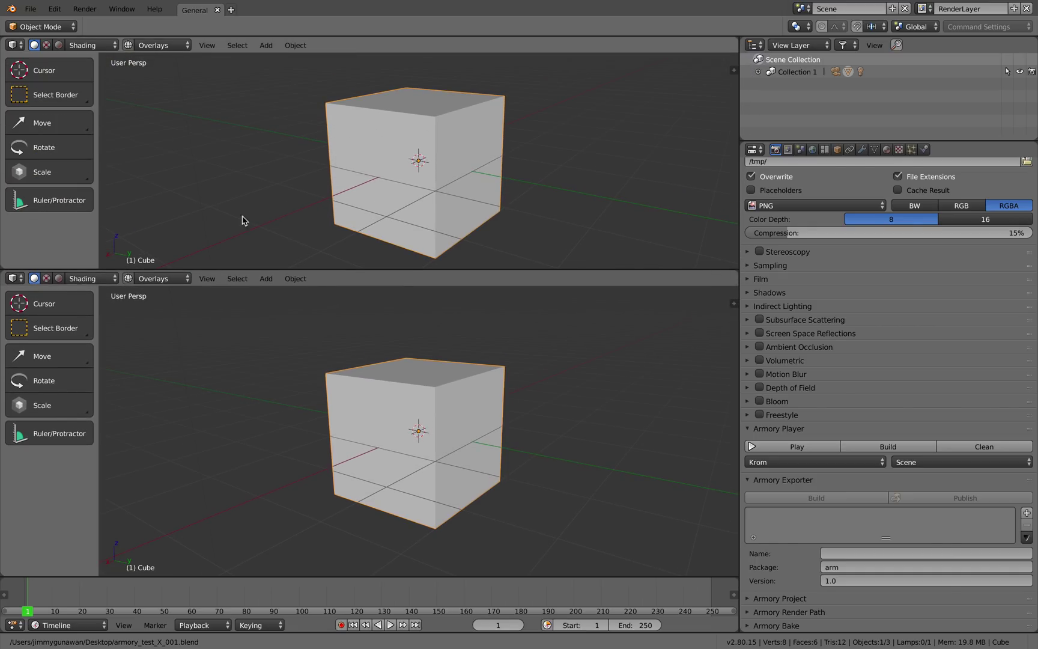
{"action": "left_click", "coordinate": [14, 45]}
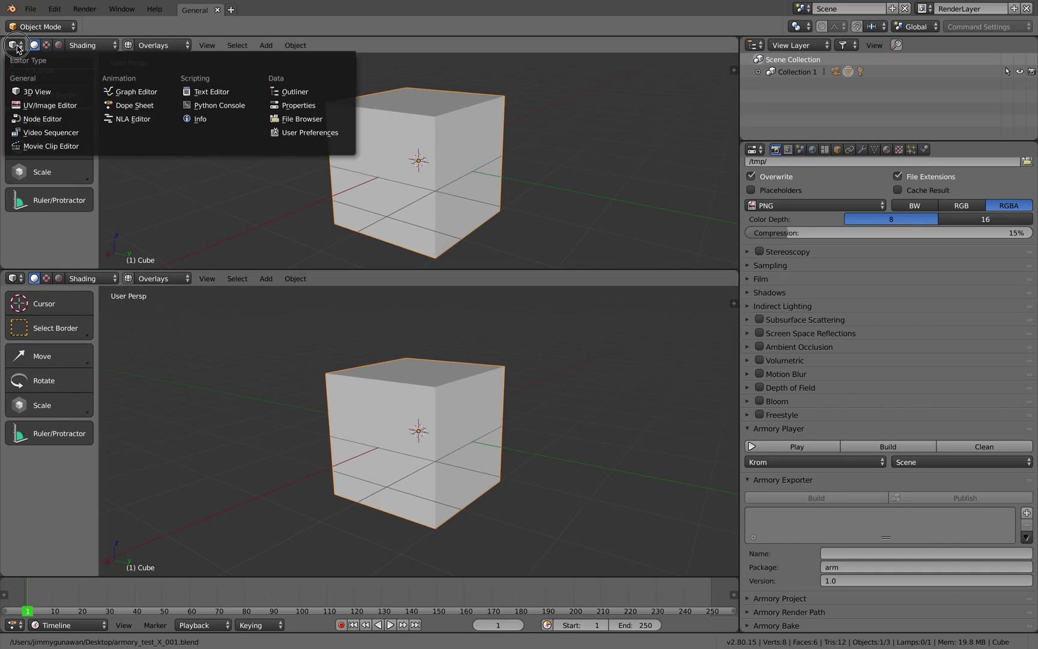
{"action": "left_click", "coordinate": [41, 119]}
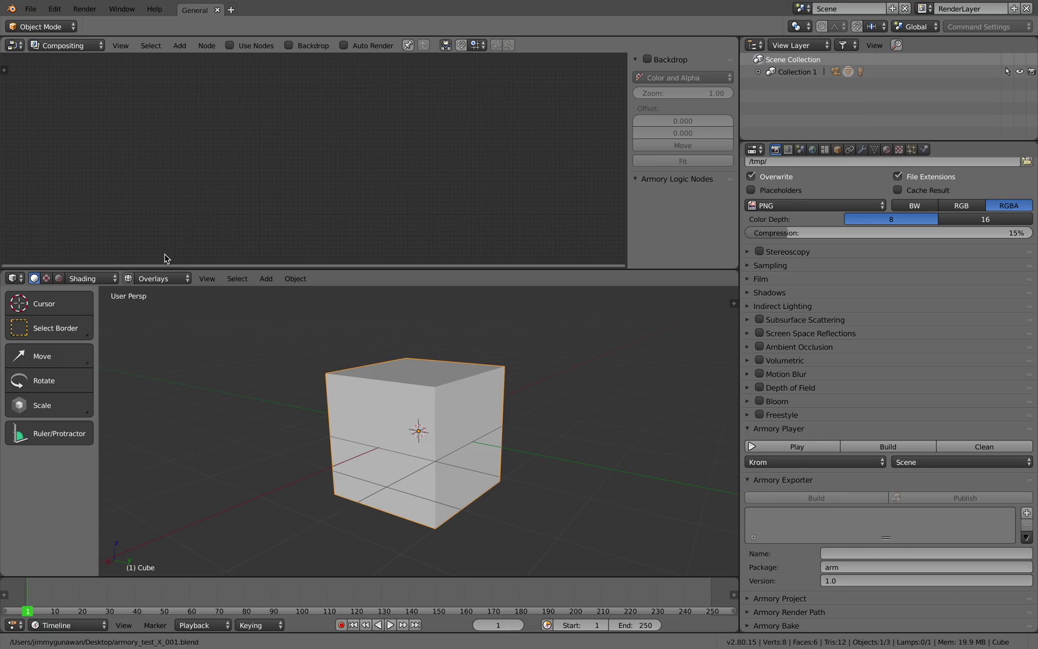
- Set the node editor to the Logic Node Tree type and create a new node tree in it
{"action": "left_click", "coordinate": [168, 279]}
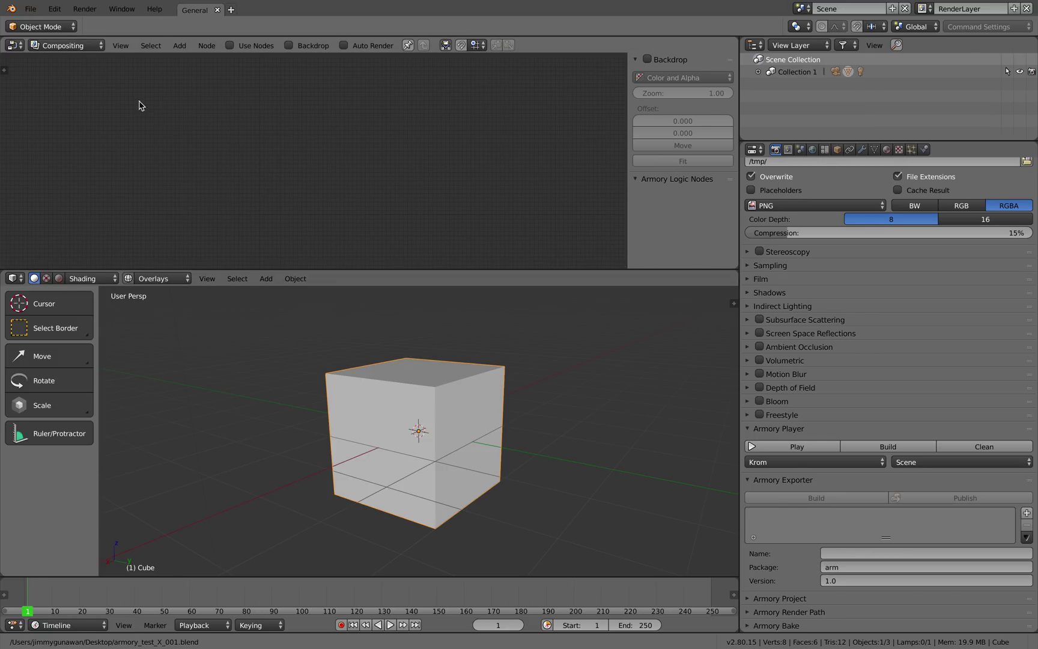
{"action": "left_click", "coordinate": [91, 48]}
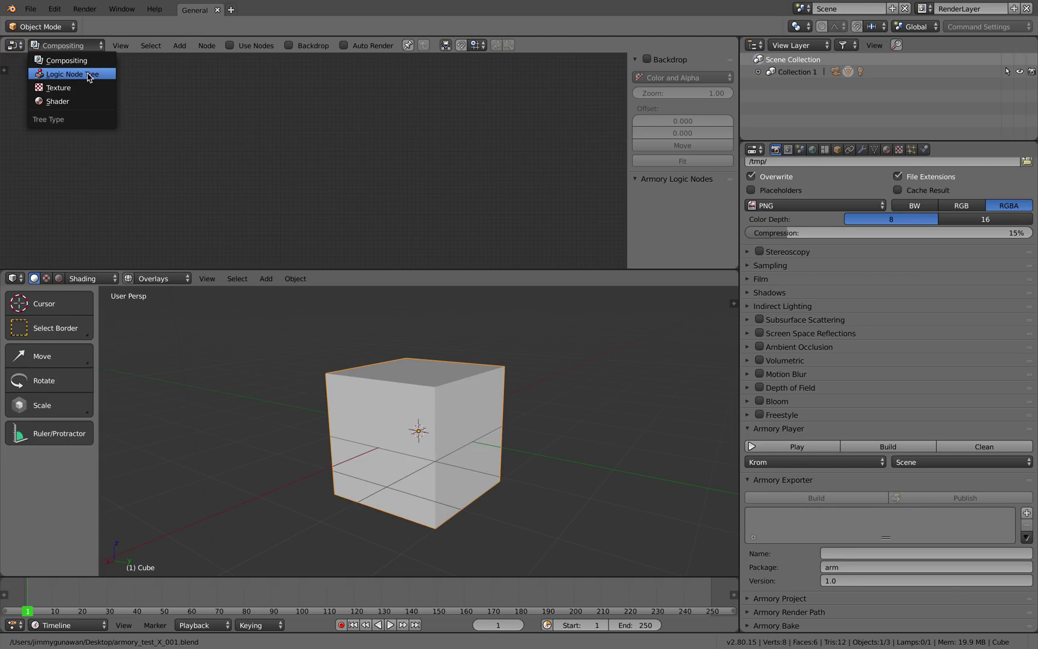
{"action": "left_click", "coordinate": [88, 77]}
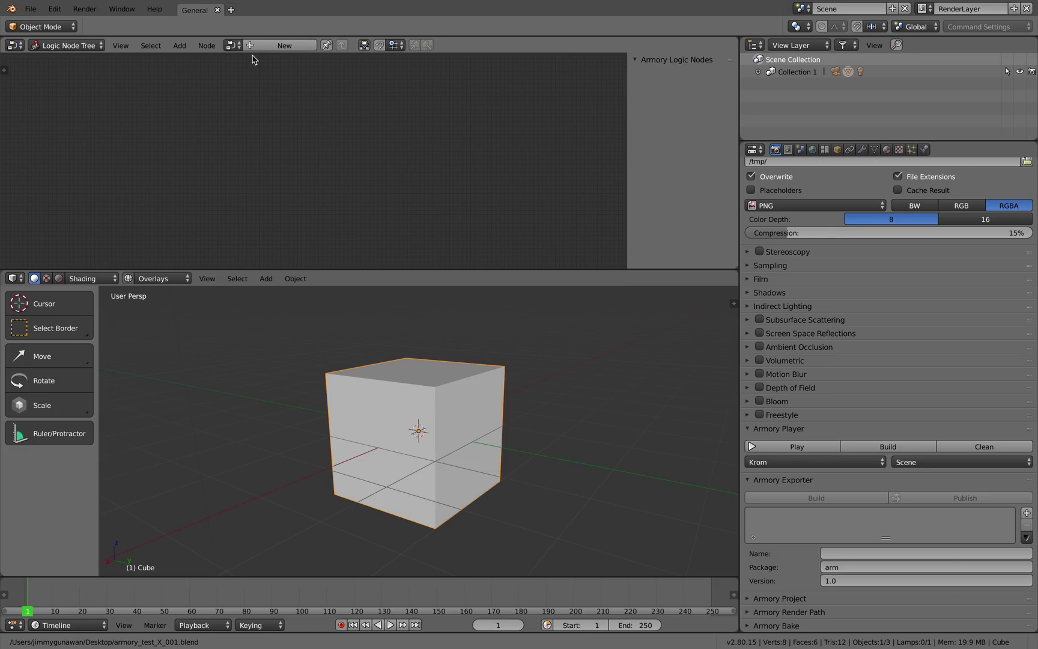
{"action": "middle_click_drag", "start_coordinate": [423, 485], "coordinate": [420, 483]}
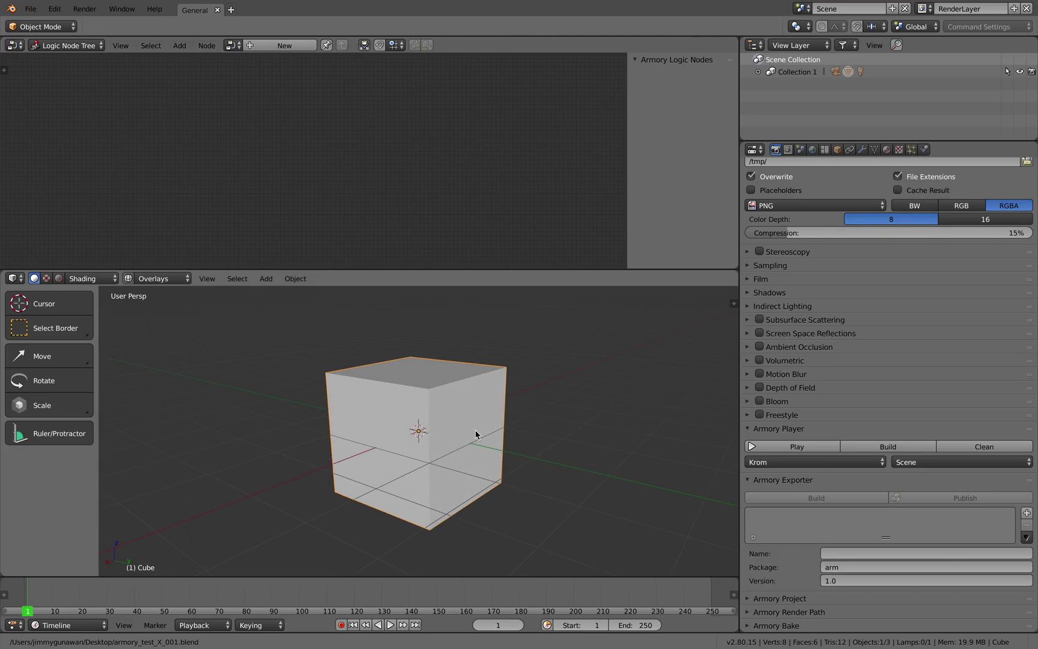
{"action": "middle_click_drag", "start_coordinate": [551, 399], "coordinate": [556, 406]}
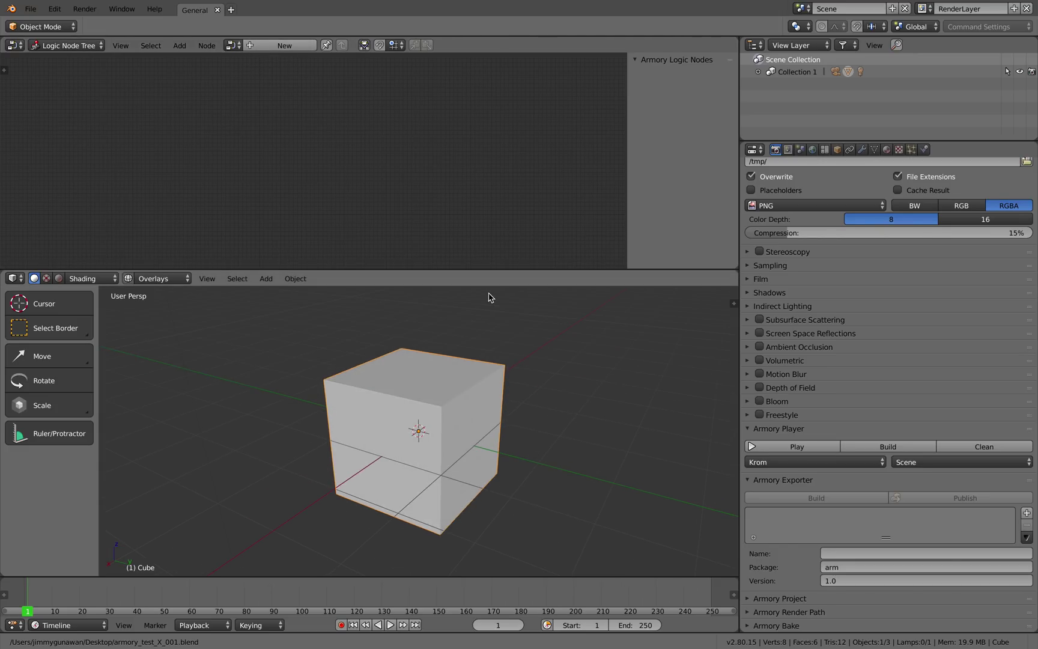
{"action": "left_click", "coordinate": [260, 45]}
{"action": "left_click", "coordinate": [262, 113]}
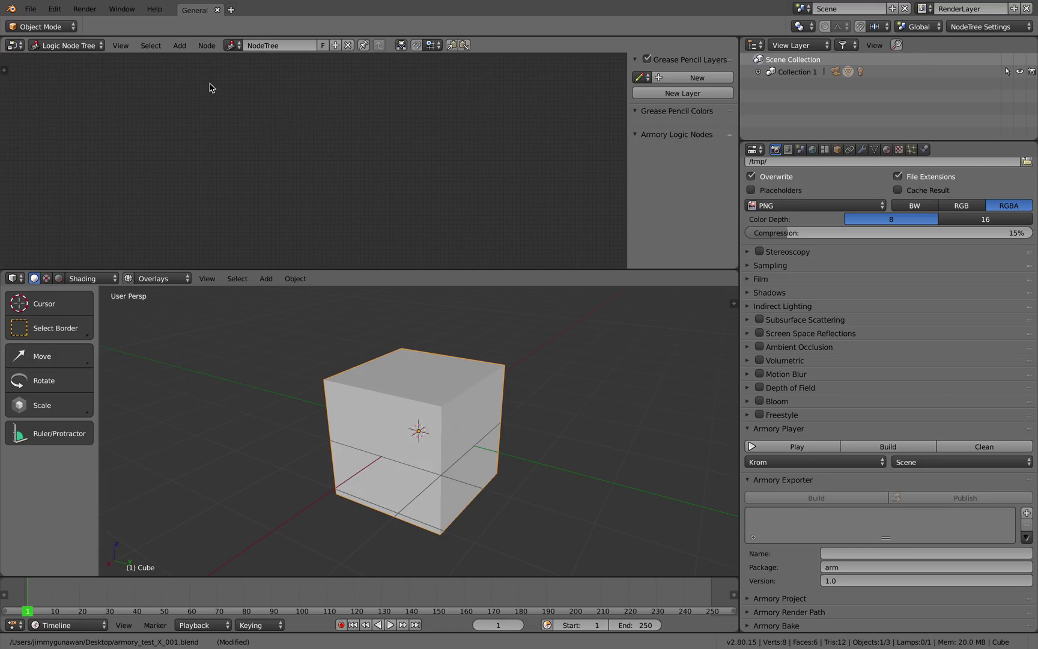
- Save the Blender file
{"action": "left_click", "coordinate": [30, 9]}
{"action": "left_click", "coordinate": [60, 102]}
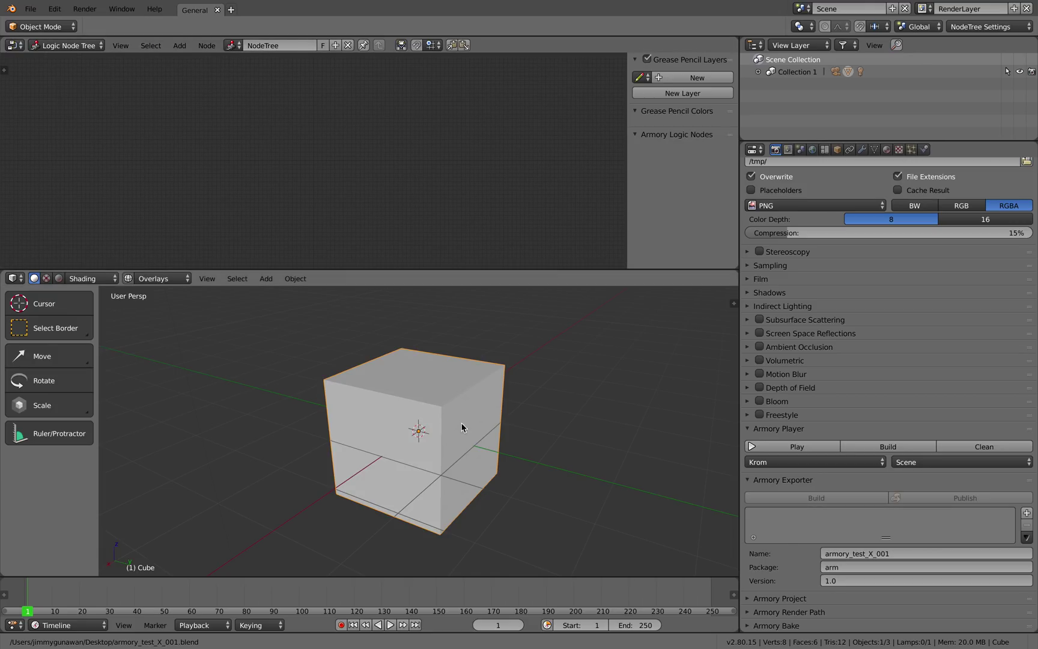
{"action": "scroll", "coordinate": [467, 415], "scroll_direction": "down", "scroll_amount": 1}
{"action": "middle_click_drag", "start_coordinate": [463, 424], "coordinate": [463, 415]}
{"action": "left_click", "coordinate": [309, 167]}
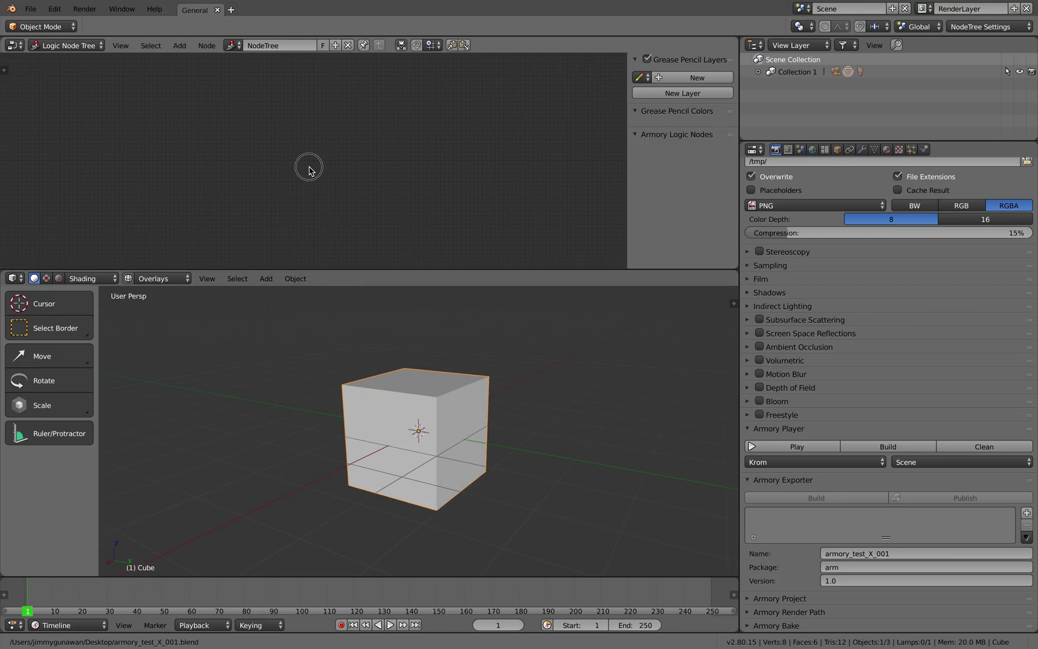
{"action": "left_click", "coordinate": [328, 131]}
{"action": "key", "text": "shift+a"}
{"action": "left_click", "coordinate": [262, 126]}
{"action": "key", "text": "shift+a"}
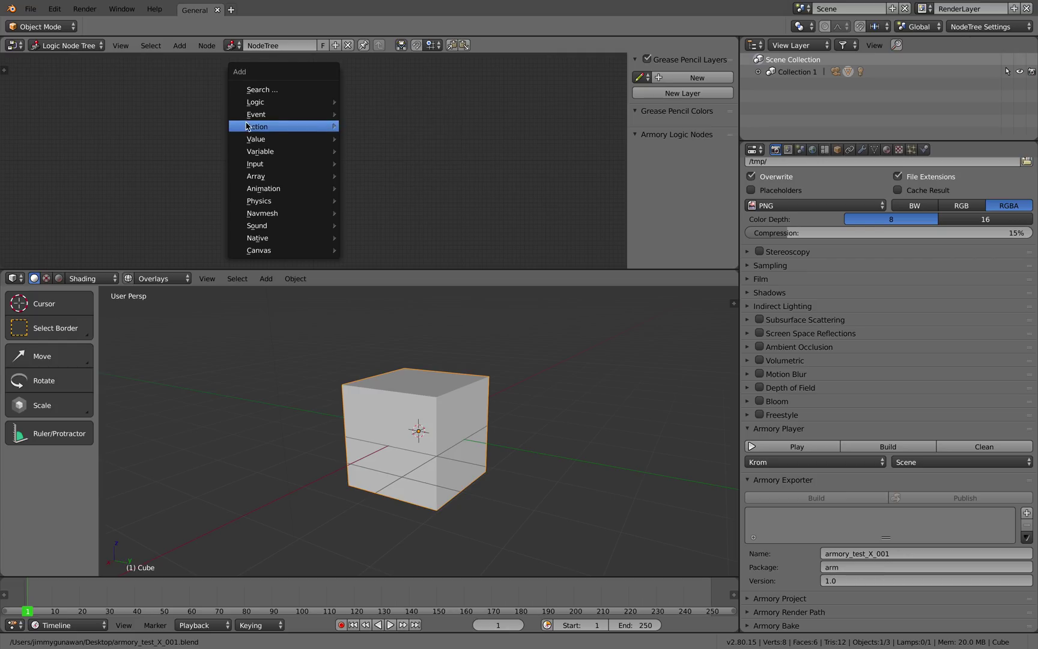
{"action": "key", "text": "Escape"}
{"action": "key", "text": "shift+a"}
{"action": "mouse_move", "coordinate": [271, 101]}
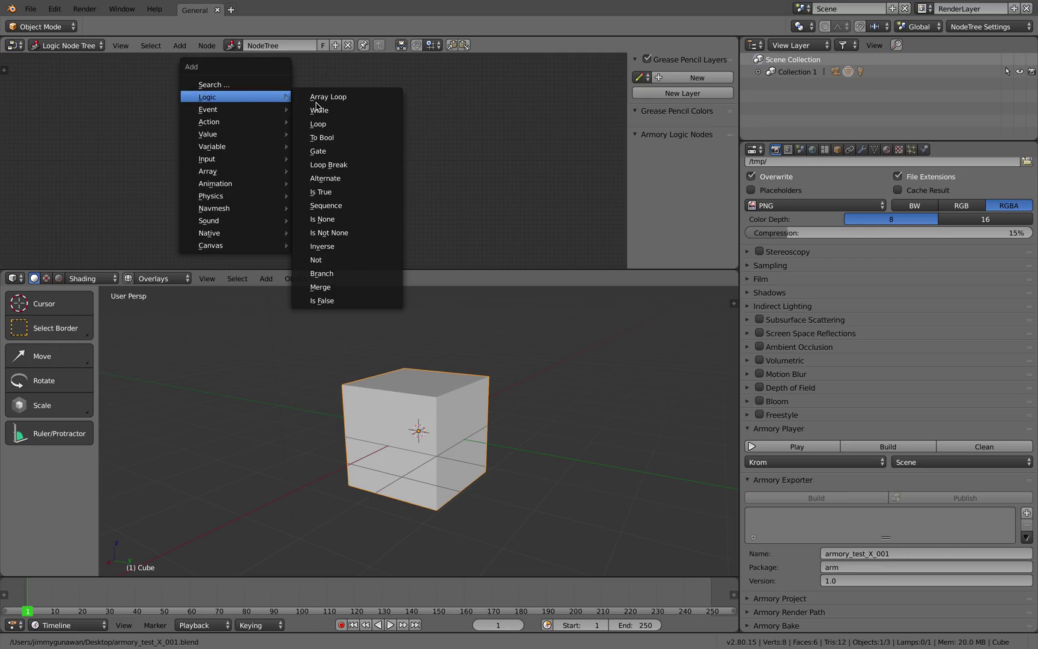
{"action": "left_click", "coordinate": [266, 84]}
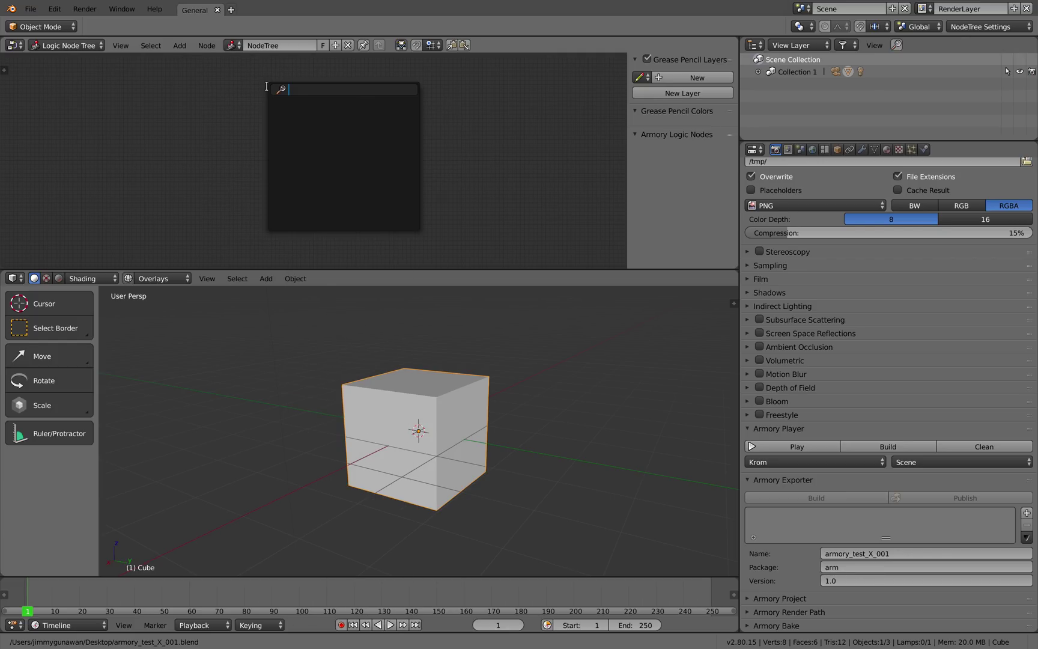
{"action": "key", "text": "Escape"}
{"action": "key", "text": "shift+a"}
{"action": "left_click", "coordinate": [244, 127]}
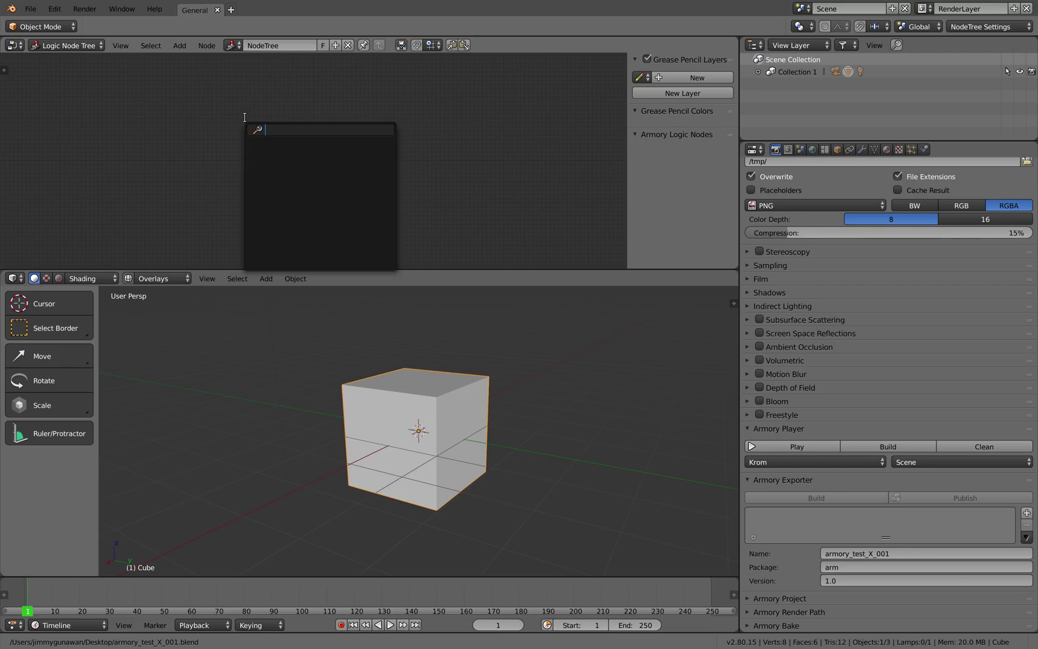
{"action": "key", "text": "Escape"}
{"action": "key", "text": "shift+a"}
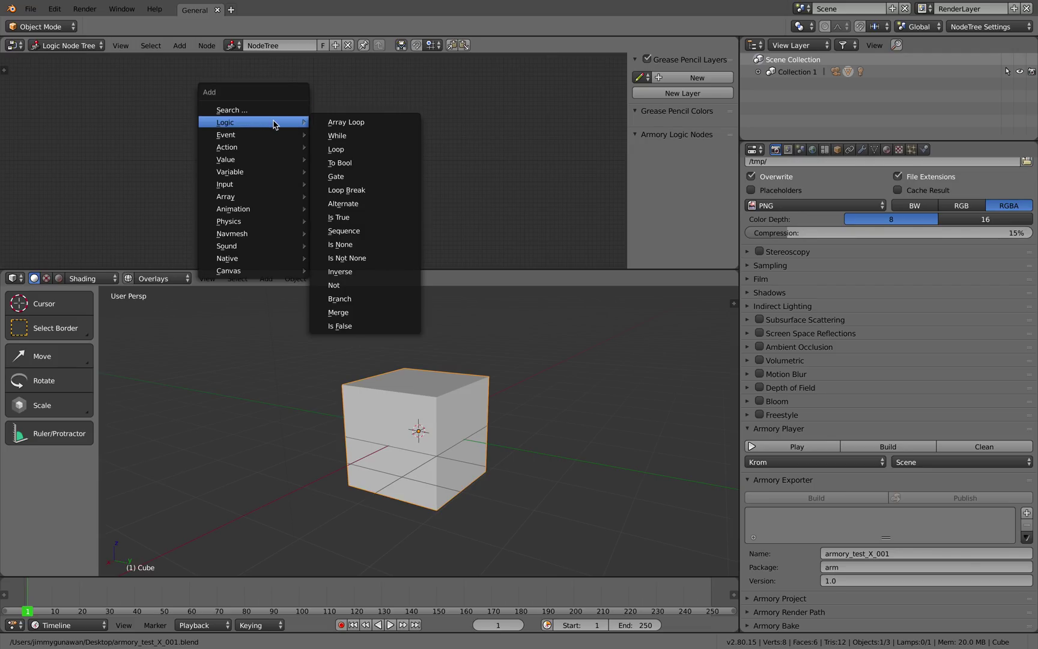
{"action": "key", "text": "Escape"}
- Add an On Update event node to the logic node tree
{"action": "key", "text": "shift+a"}
{"action": "mouse_move", "coordinate": [233, 112]}
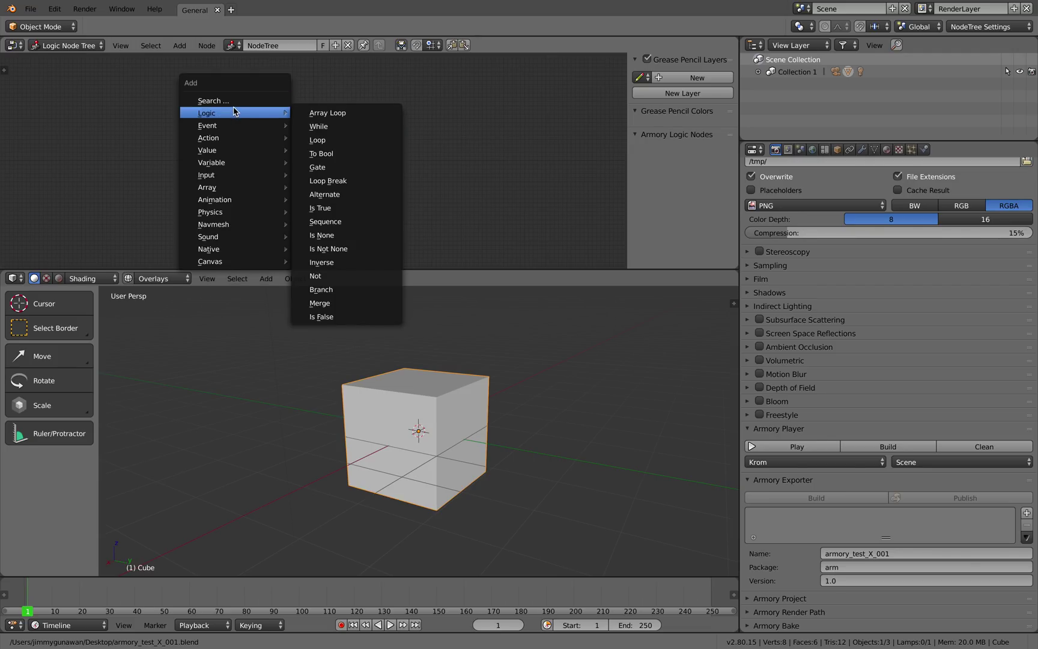
{"action": "mouse_move", "coordinate": [263, 123]}
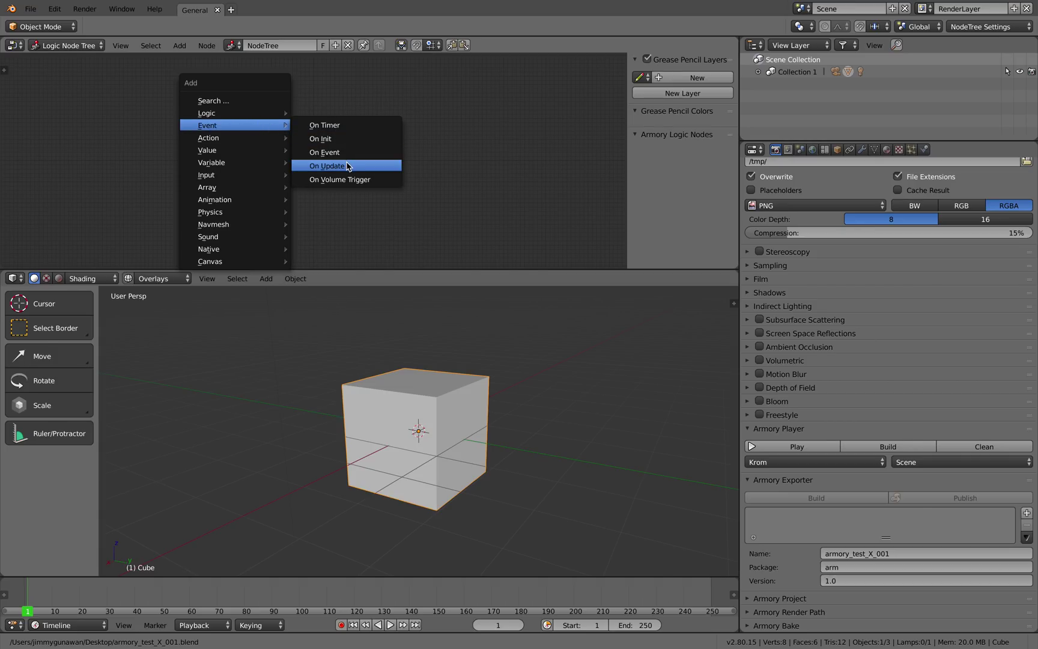
{"action": "left_click", "coordinate": [327, 166]}
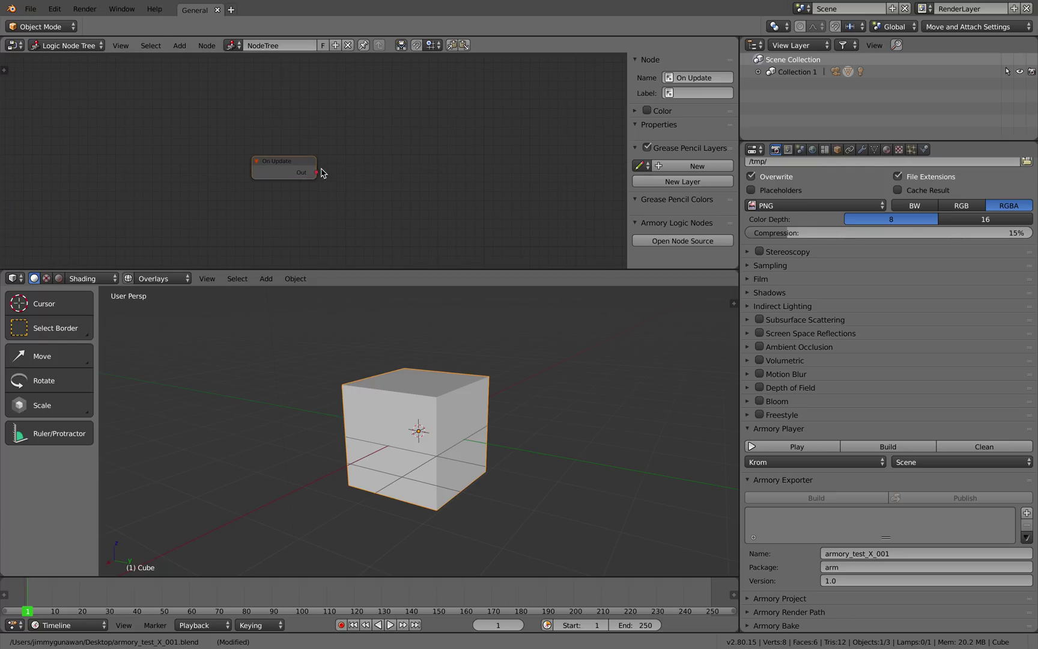
{"action": "left_click", "coordinate": [260, 159]}
{"action": "scroll", "coordinate": [294, 159], "scroll_direction": "up", "scroll_amount": 2}
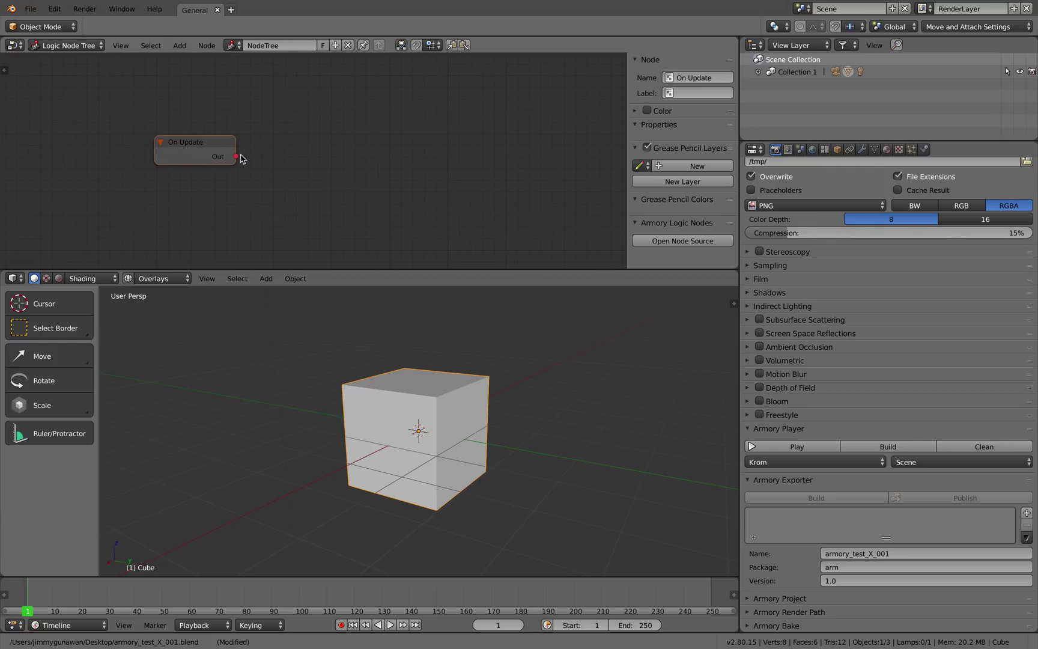
{"action": "key", "text": "shift+a"}
{"action": "middle_click_drag", "start_coordinate": [259, 133], "coordinate": [241, 127]}
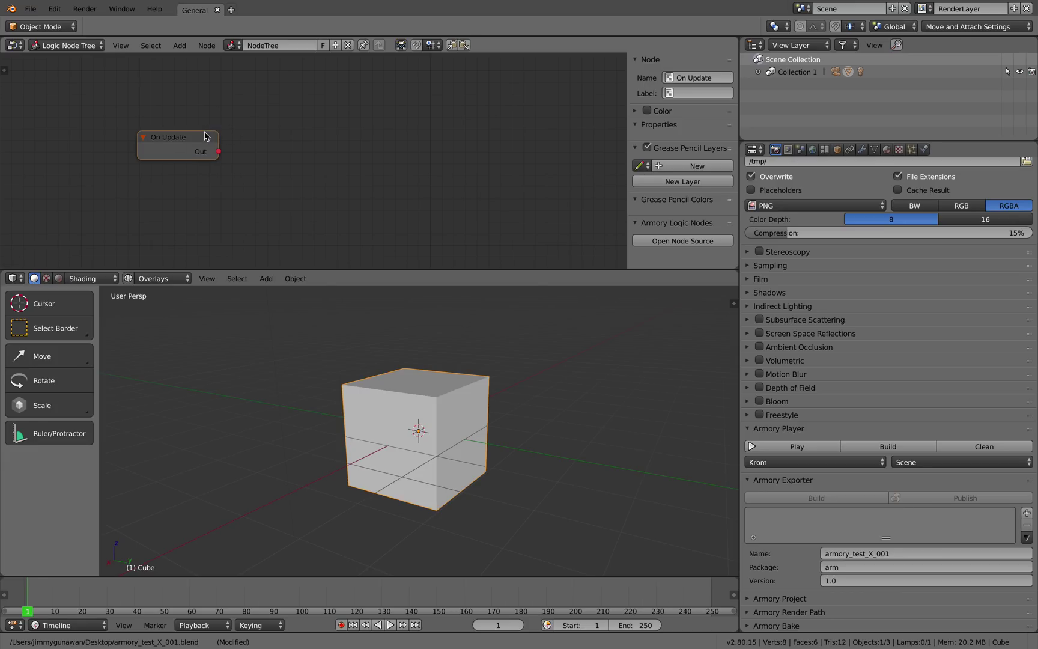
{"action": "scroll", "coordinate": [205, 132], "scroll_direction": "up", "scroll_amount": 1}
{"action": "middle_click_drag", "start_coordinate": [204, 132], "coordinate": [244, 136]}
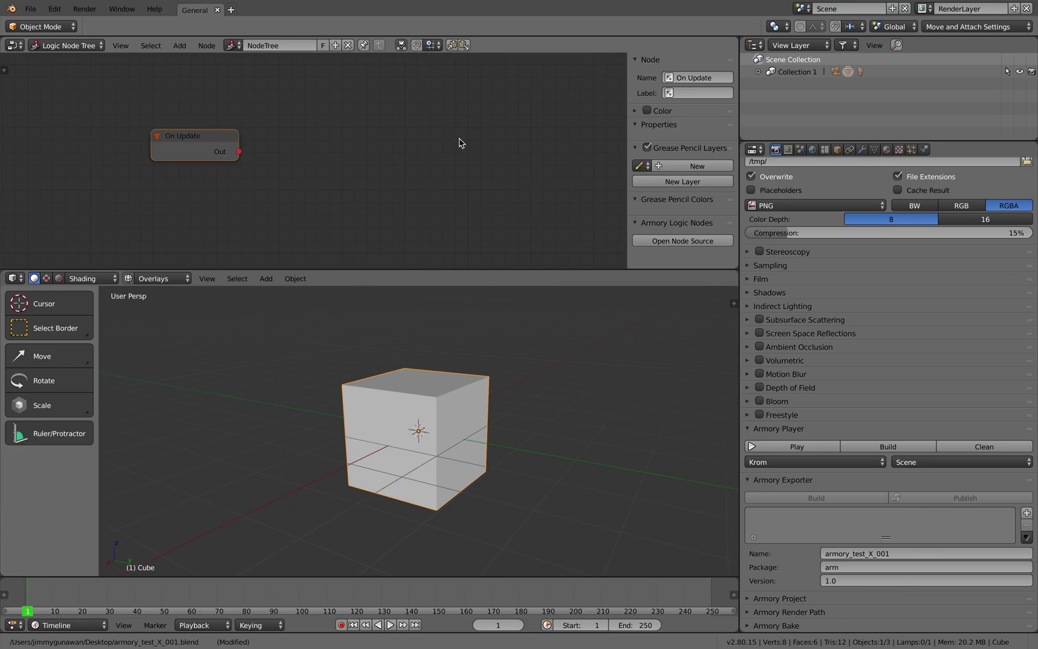
{"action": "middle_click_drag", "start_coordinate": [488, 372], "coordinate": [490, 379]}
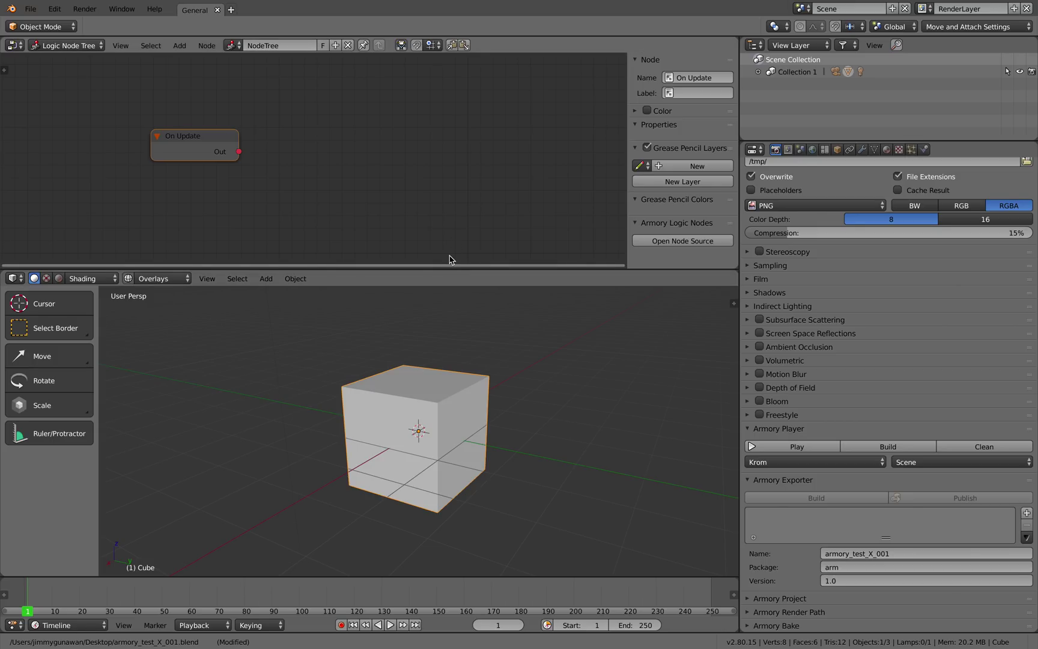
{"action": "middle_click_drag", "start_coordinate": [379, 185], "coordinate": [418, 196]}
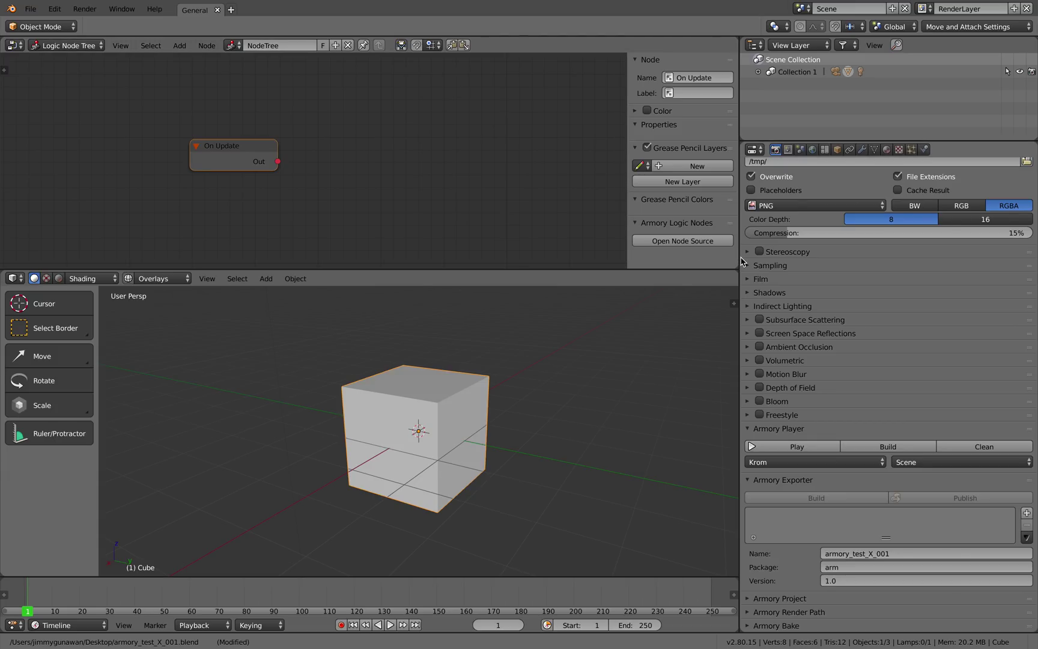
- Widen the properties editor slightly
{"action": "left_click_drag", "start_coordinate": [740, 257], "coordinate": [734, 259]}
{"action": "mouse_move", "coordinate": [524, 208]}
{"action": "middle_mouse_down"}
{"action": "mouse_move", "coordinate": [536, 212]}
{"action": "mouse_move", "coordinate": [509, 202]}
{"action": "middle_mouse_up"}
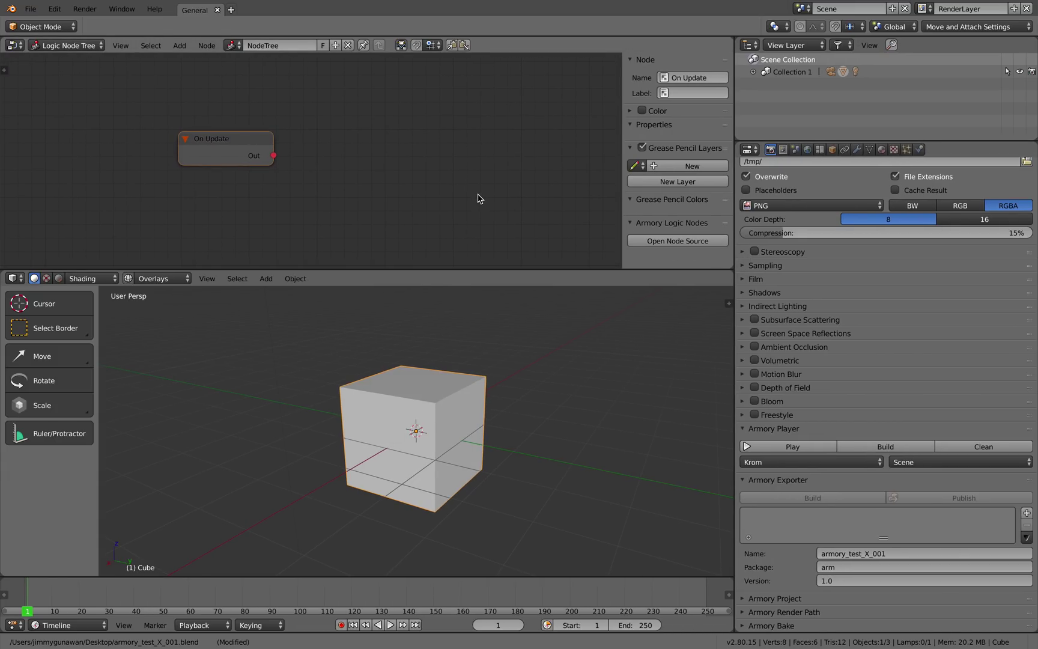
{"action": "middle_click_drag", "start_coordinate": [420, 341], "coordinate": [409, 344]}
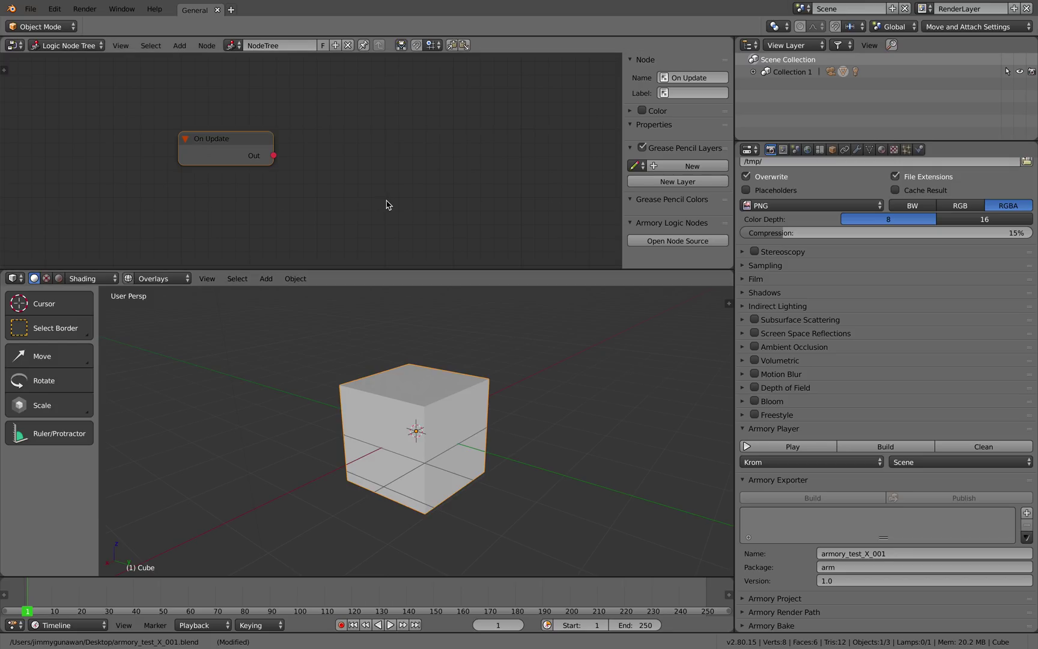
{"action": "middle_click_drag", "start_coordinate": [361, 190], "coordinate": [344, 197]}
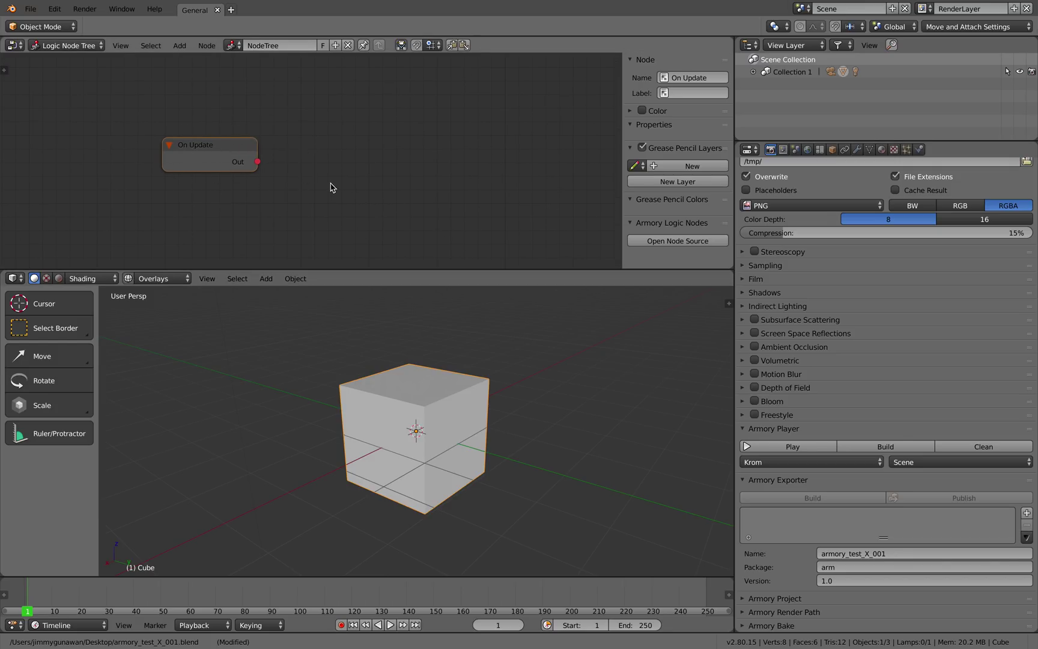
{"action": "middle_click_drag", "start_coordinate": [418, 330], "coordinate": [423, 332]}
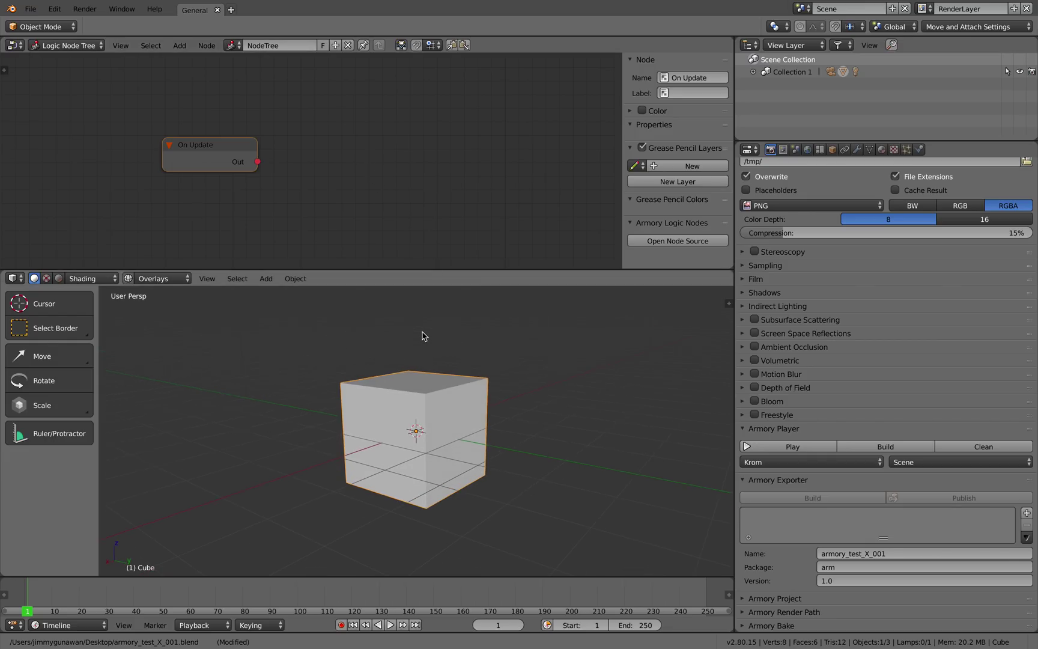
- Select the cube and move it slightly upward along the global Z axis
{"action": "scroll", "coordinate": [424, 339], "scroll_direction": "down", "scroll_amount": 2}
{"action": "right_click", "coordinate": [436, 404]}
{"action": "middle_click_drag", "start_coordinate": [438, 404], "coordinate": [445, 399]}
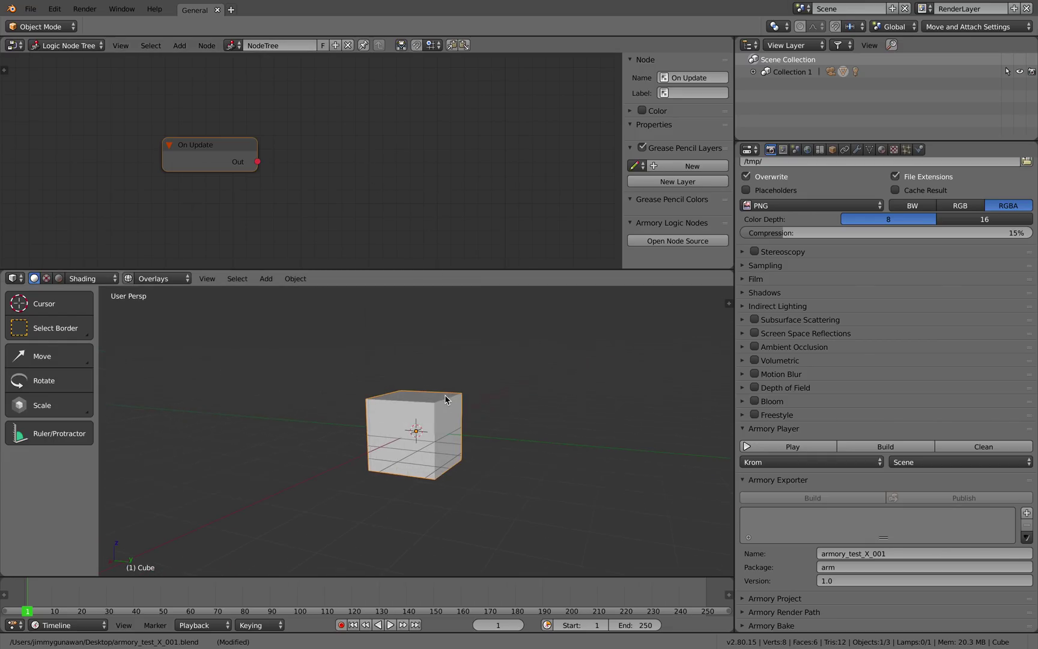
{"action": "key", "text": "g"}
{"action": "key", "text": "z"}
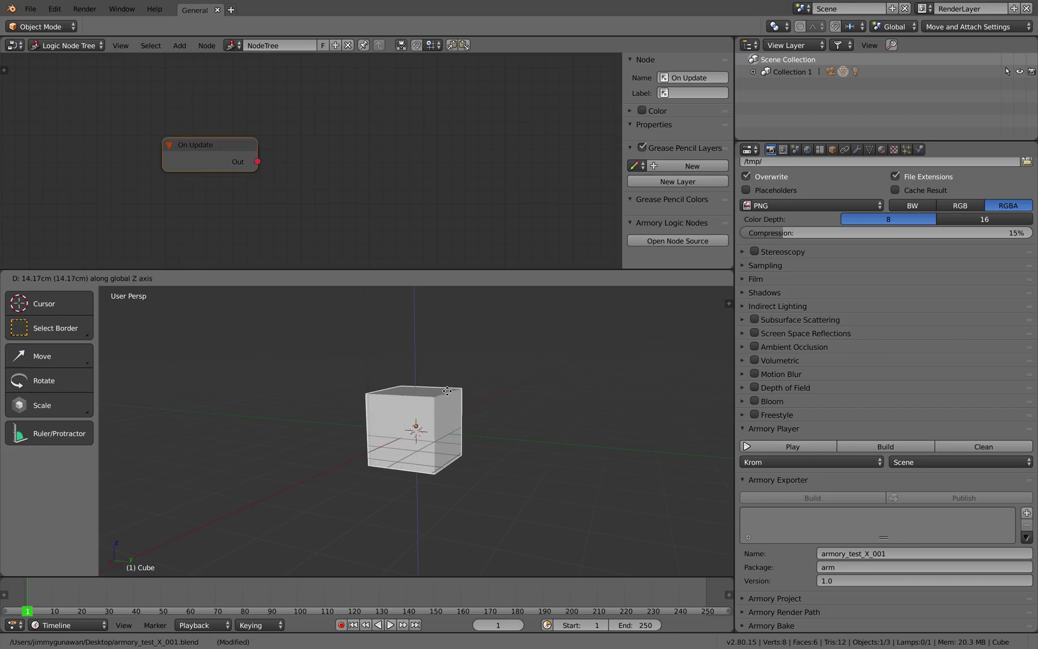
{"action": "key", "text": "Escape"}
{"action": "middle_click_drag", "start_coordinate": [486, 374], "coordinate": [481, 379]}
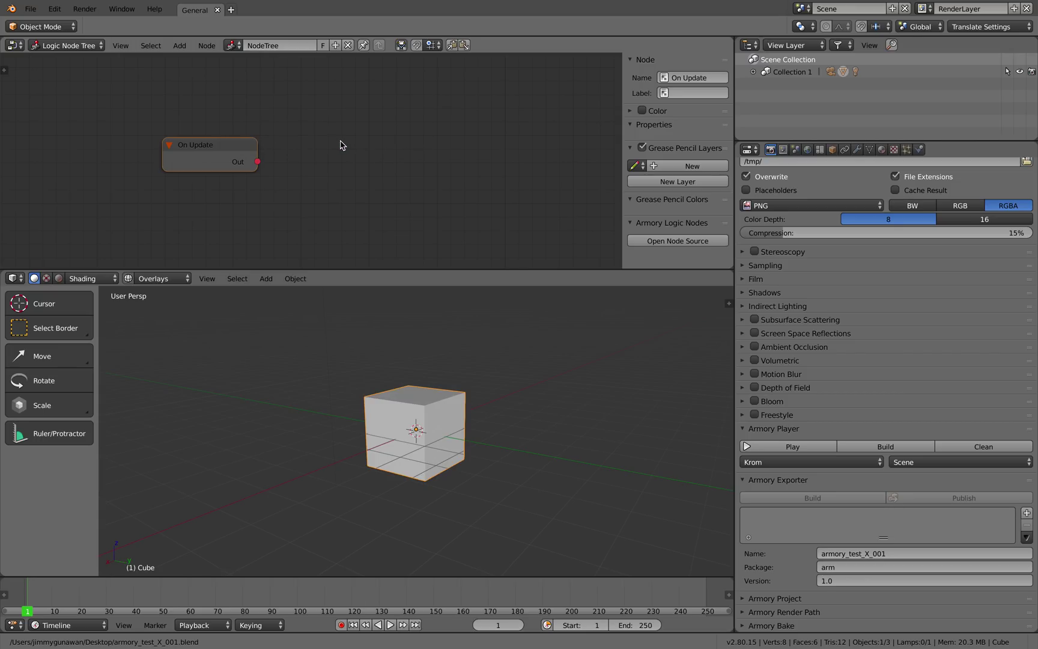
- Examine the Action and Value node types that can be added to the logic node tree
{"action": "key", "text": "shift+a"}
{"action": "mouse_move", "coordinate": [352, 146]}
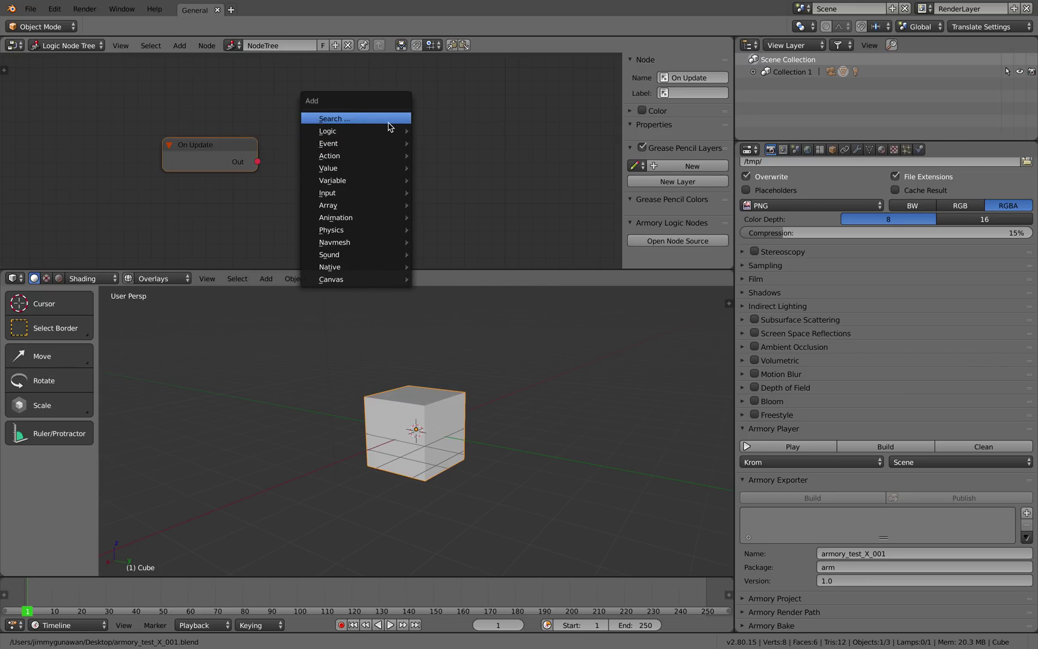
{"action": "mouse_move", "coordinate": [400, 157]}
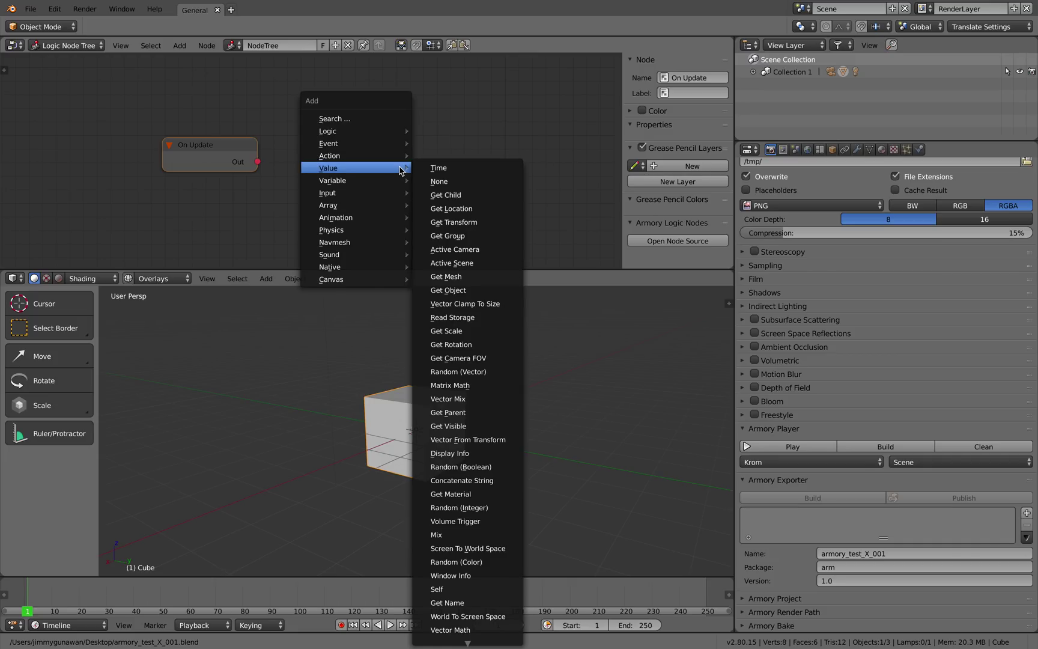
{"action": "key", "text": "Escape"}
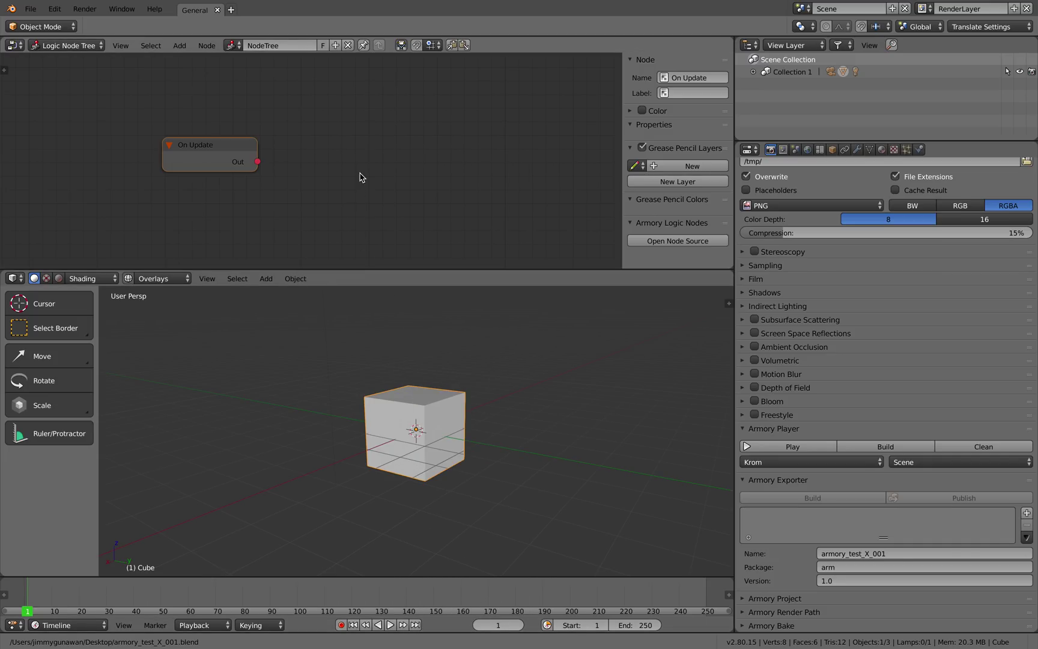
{"action": "key", "text": "shift+a"}
{"action": "mouse_move", "coordinate": [363, 175]}
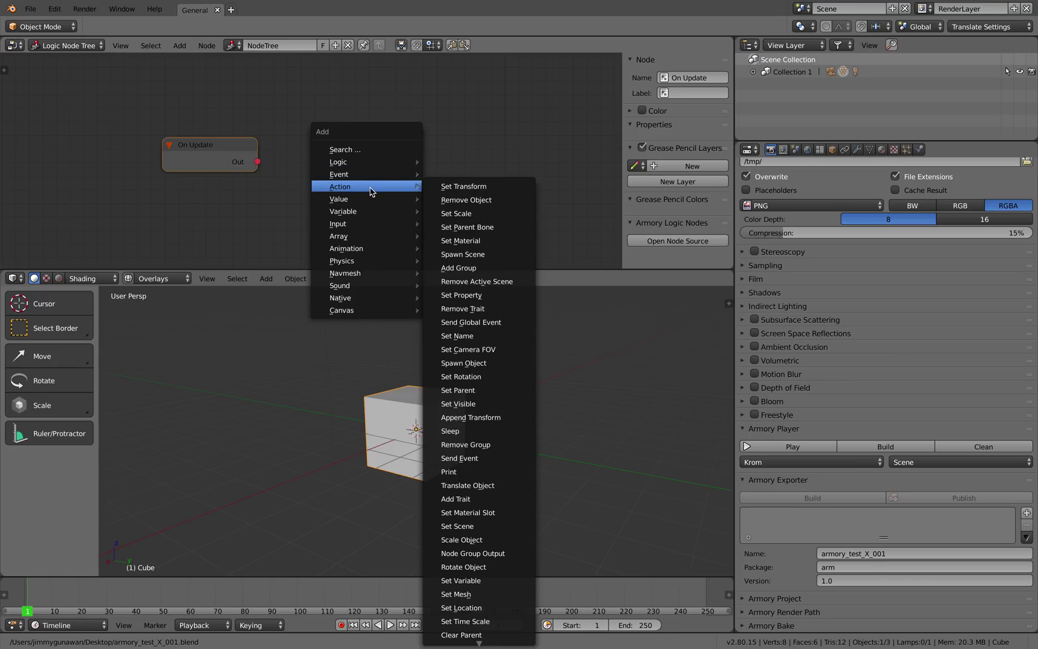
{"action": "scroll", "coordinate": [479, 541], "scroll_direction": "down", "scroll_amount": 1}
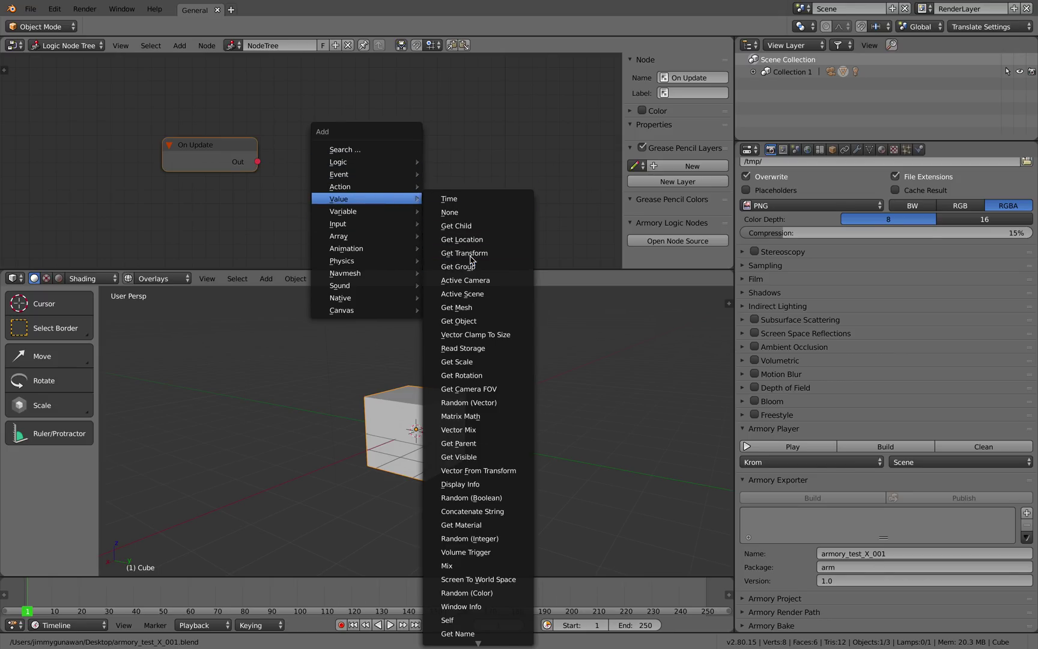
{"action": "key", "text": "Escape"}
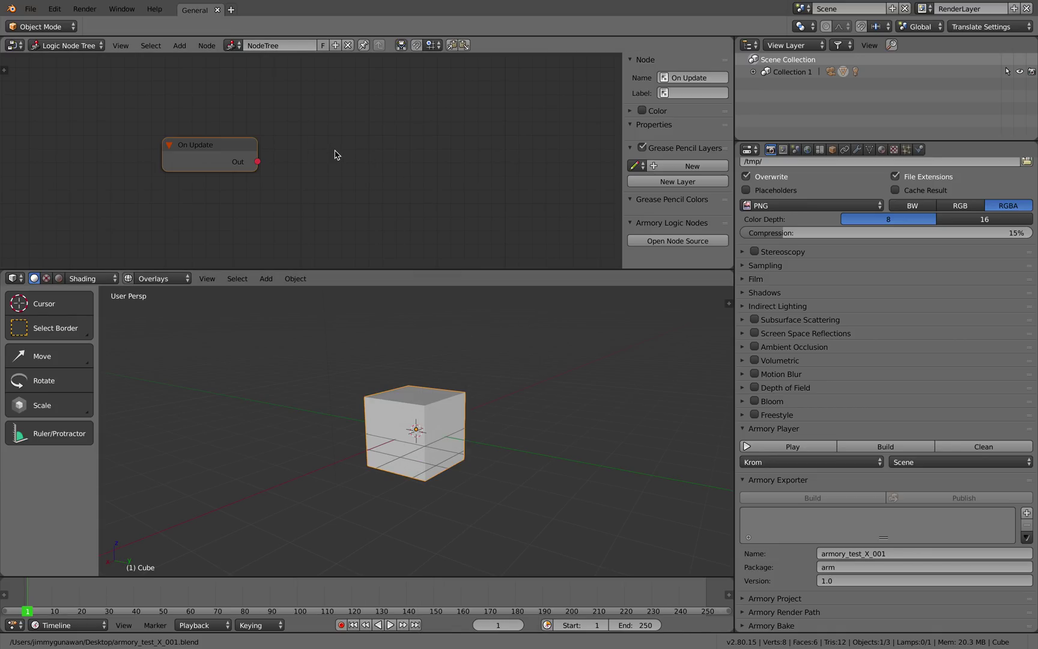
- Open the recent file armory_test_005.blend and copy all nodes of its logic node tree
{"action": "left_click", "coordinate": [30, 9]}
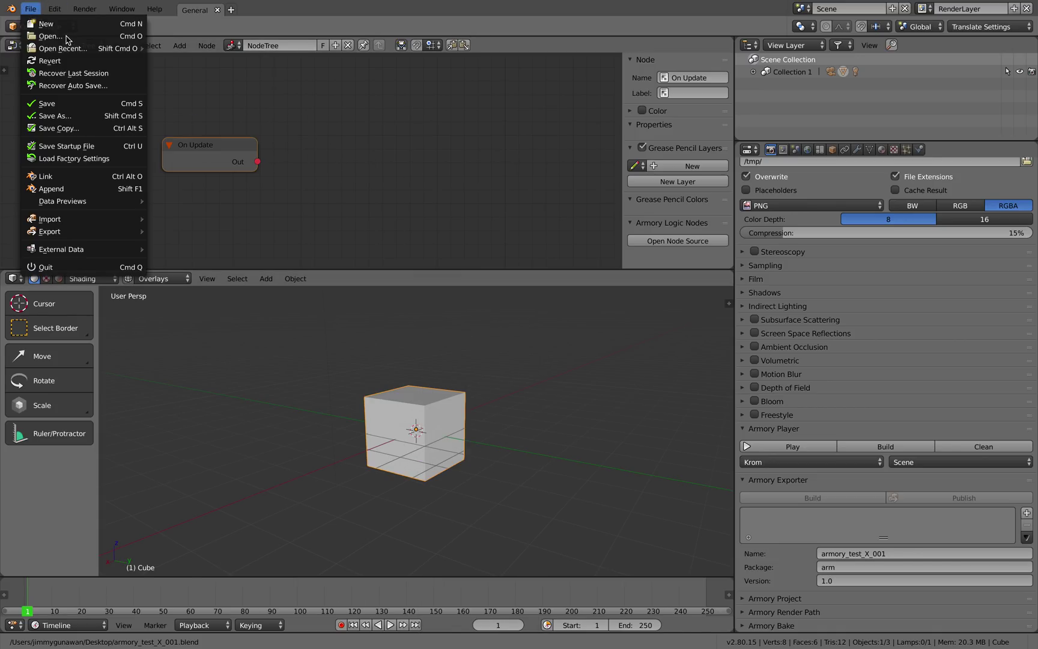
{"action": "mouse_move", "coordinate": [78, 53]}
{"action": "left_click", "coordinate": [174, 62]}
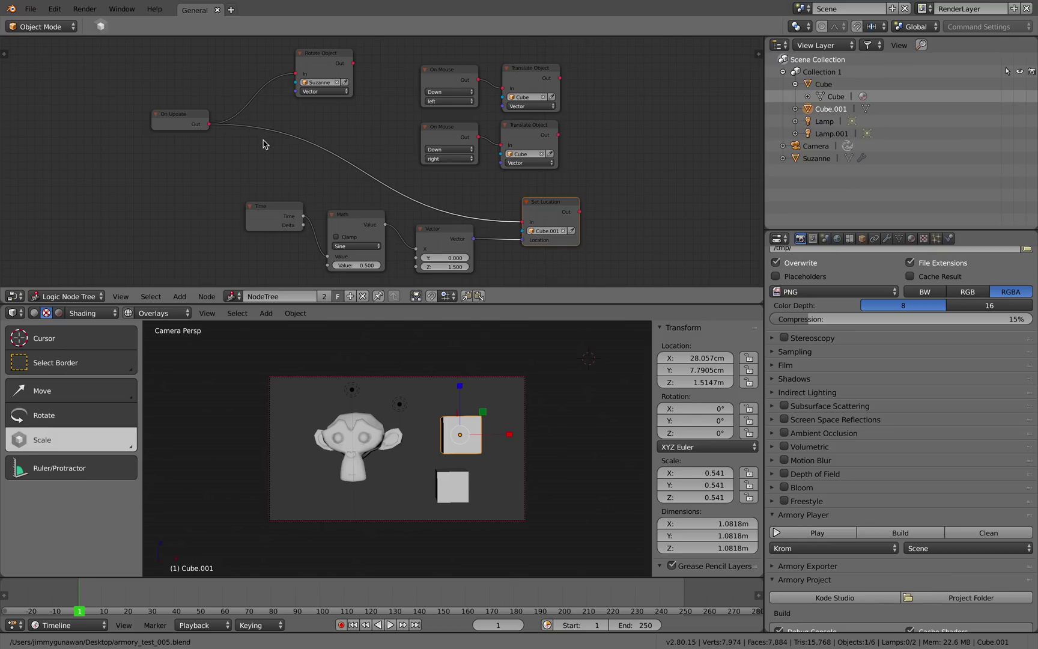
{"action": "scroll", "coordinate": [264, 142], "scroll_direction": "down", "scroll_amount": 1}
{"action": "mouse_move", "coordinate": [279, 160]}
{"action": "middle_mouse_down"}
{"action": "mouse_move", "coordinate": [247, 135]}
{"action": "mouse_move", "coordinate": [268, 158]}
{"action": "middle_mouse_up"}
{"action": "key", "text": "a"}
{"action": "key", "text": "a"}
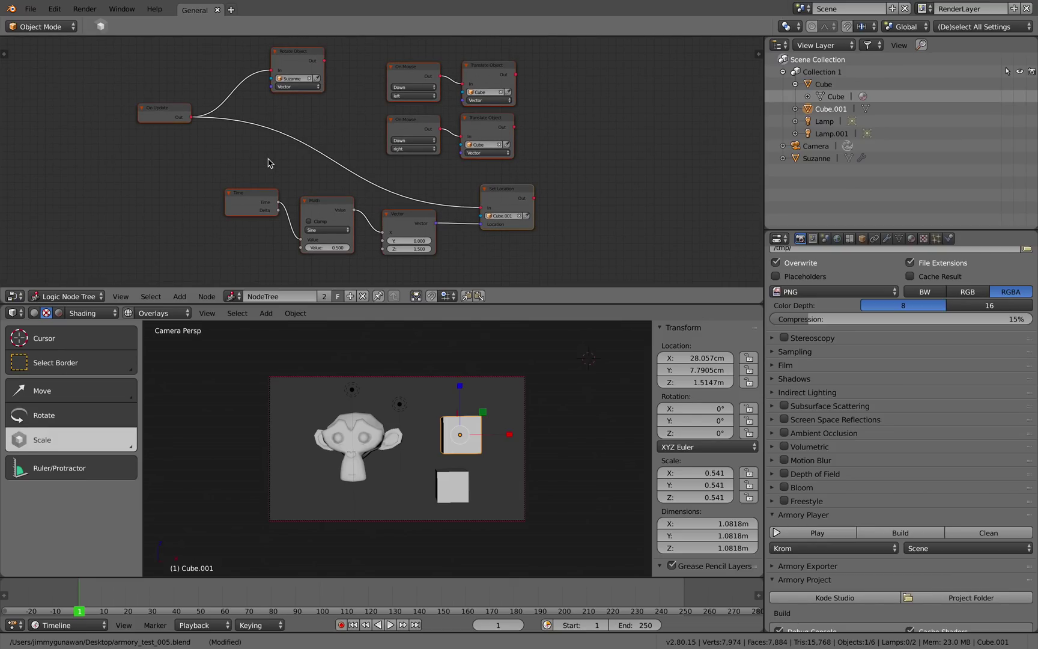
- Reopen armory_test_X_001.blend and paste the copied nodes into its logic node tree, beside the existing On Update node
{"action": "left_click", "coordinate": [30, 9]}
{"action": "mouse_move", "coordinate": [73, 48]}
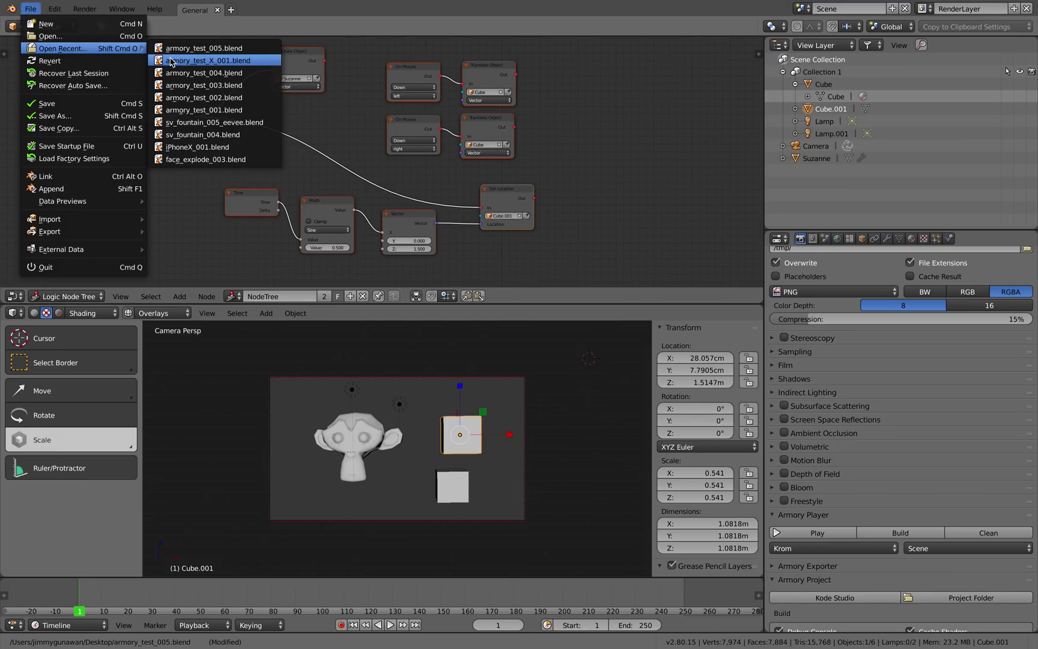
{"action": "left_click", "coordinate": [172, 60]}
{"action": "scroll", "coordinate": [308, 170], "scroll_direction": "down", "scroll_amount": 5}
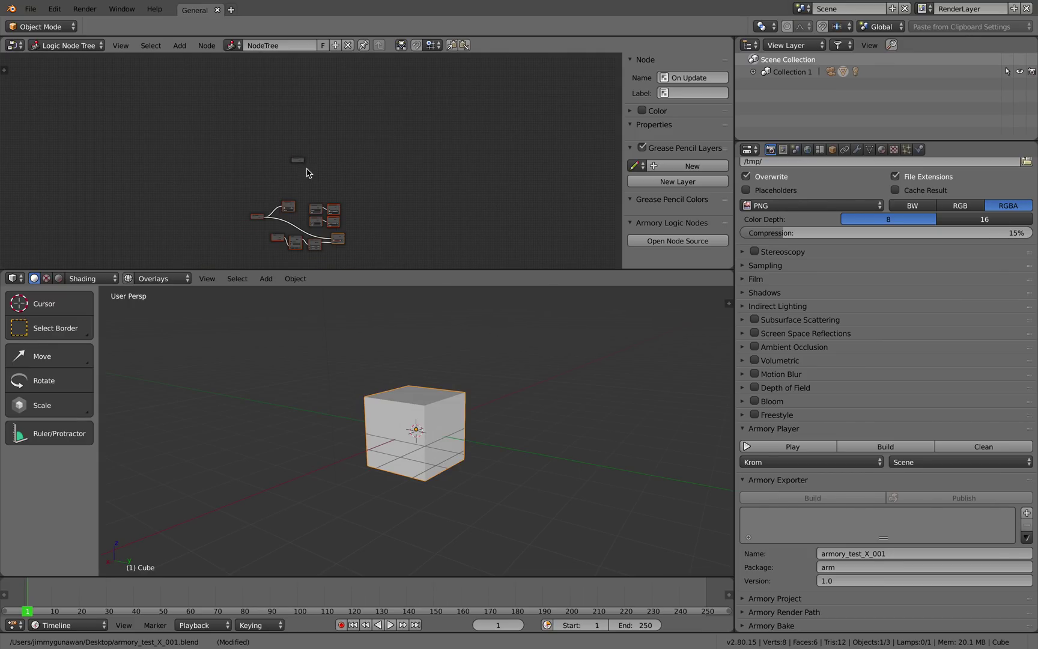
{"action": "middle_click_drag", "start_coordinate": [307, 170], "coordinate": [270, 150]}
{"action": "scroll", "coordinate": [268, 148], "scroll_direction": "up", "scroll_amount": 5}
{"action": "key", "text": "g"}
{"action": "left_click", "coordinate": [227, 77]}
{"action": "scroll", "coordinate": [272, 132], "scroll_direction": "up", "scroll_amount": 9}
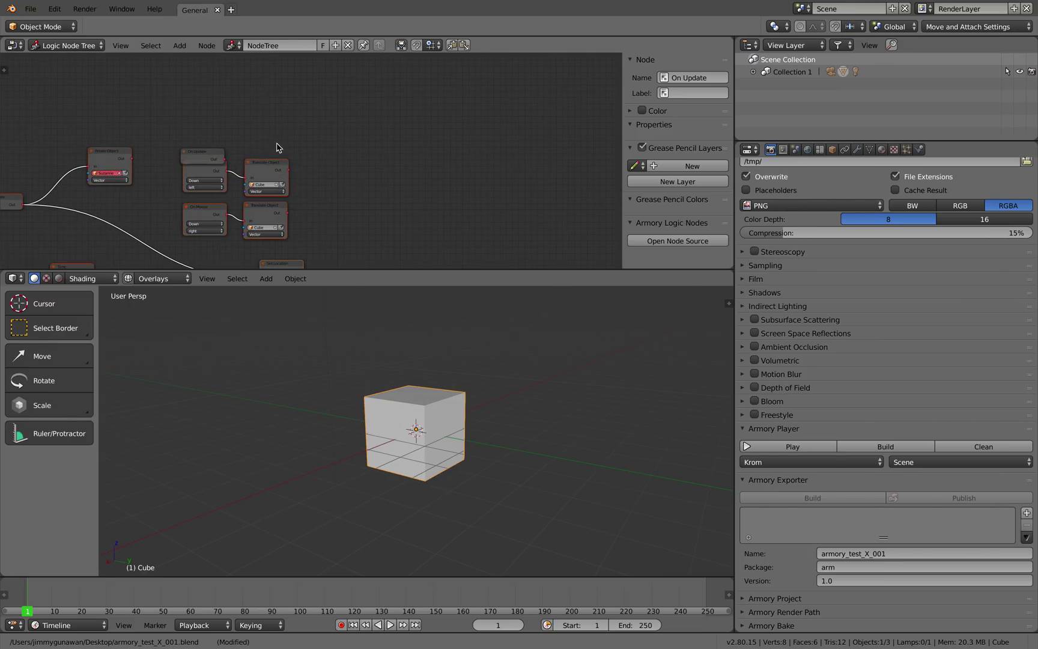
- Move the original On Update node clear of the pasted nodes and reposition the Rotate Object node below it
{"action": "left_click_drag", "start_coordinate": [207, 152], "coordinate": [112, 120]}
{"action": "middle_click_drag", "start_coordinate": [137, 128], "coordinate": [251, 111]}
{"action": "scroll", "coordinate": [250, 111], "scroll_direction": "up", "scroll_amount": 3}
{"action": "left_click_drag", "start_coordinate": [211, 100], "coordinate": [136, 125]}
{"action": "middle_click_drag", "start_coordinate": [132, 155], "coordinate": [138, 137]}
{"action": "scroll", "coordinate": [138, 137], "scroll_direction": "up", "scroll_amount": 1}
{"action": "left_click_drag", "start_coordinate": [80, 181], "coordinate": [85, 192]}
{"action": "left_click_drag", "start_coordinate": [219, 119], "coordinate": [224, 119]}
{"action": "middle_click_drag", "start_coordinate": [242, 155], "coordinate": [281, 132]}
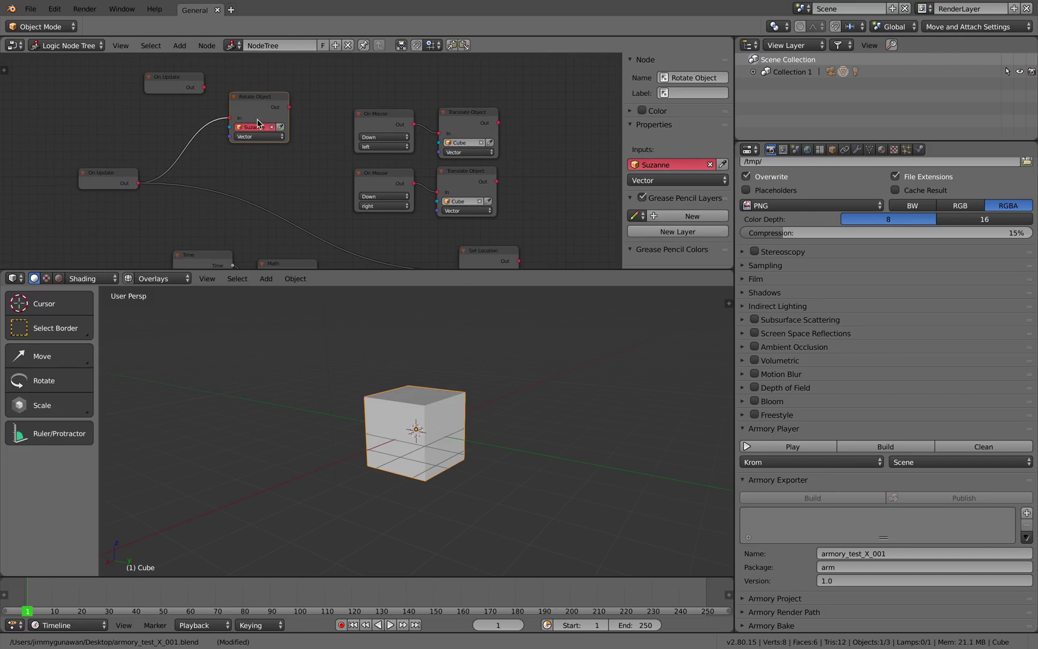
- Save the Blender file with the pasted nodes
{"action": "scroll", "coordinate": [429, 418], "scroll_direction": "down", "scroll_amount": 1}
{"action": "middle_click_drag", "start_coordinate": [430, 418], "coordinate": [440, 422]}
{"action": "key", "text": "ctrl+s"}
{"action": "left_click", "coordinate": [438, 420]}
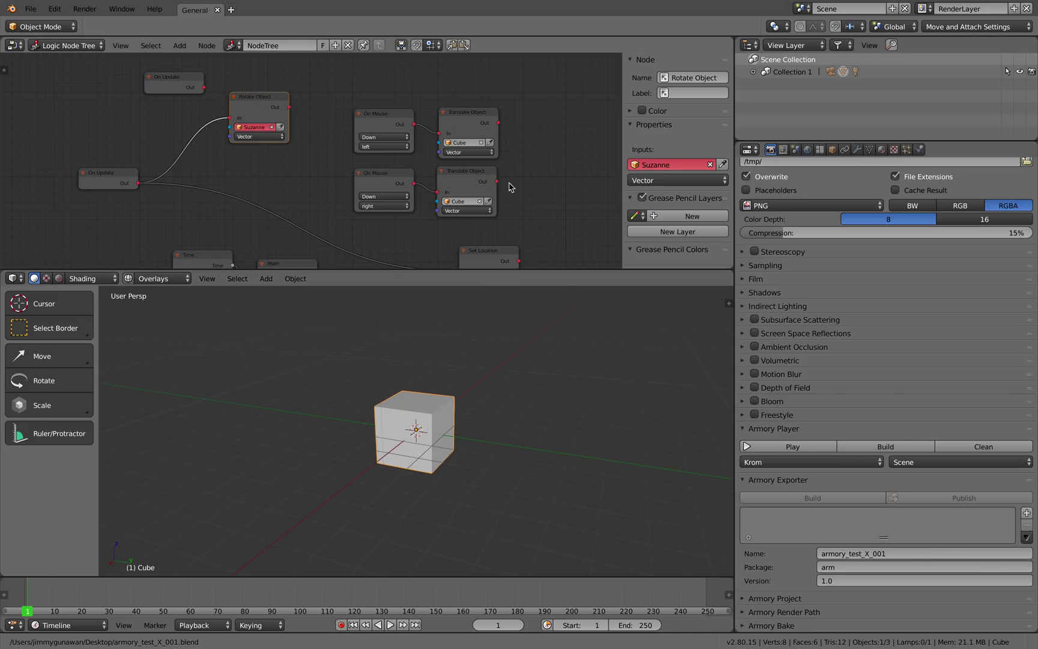
- Narrow the node editor's sidebar to give the node tree more room
{"action": "middle_click_drag", "start_coordinate": [462, 156], "coordinate": [457, 129]}
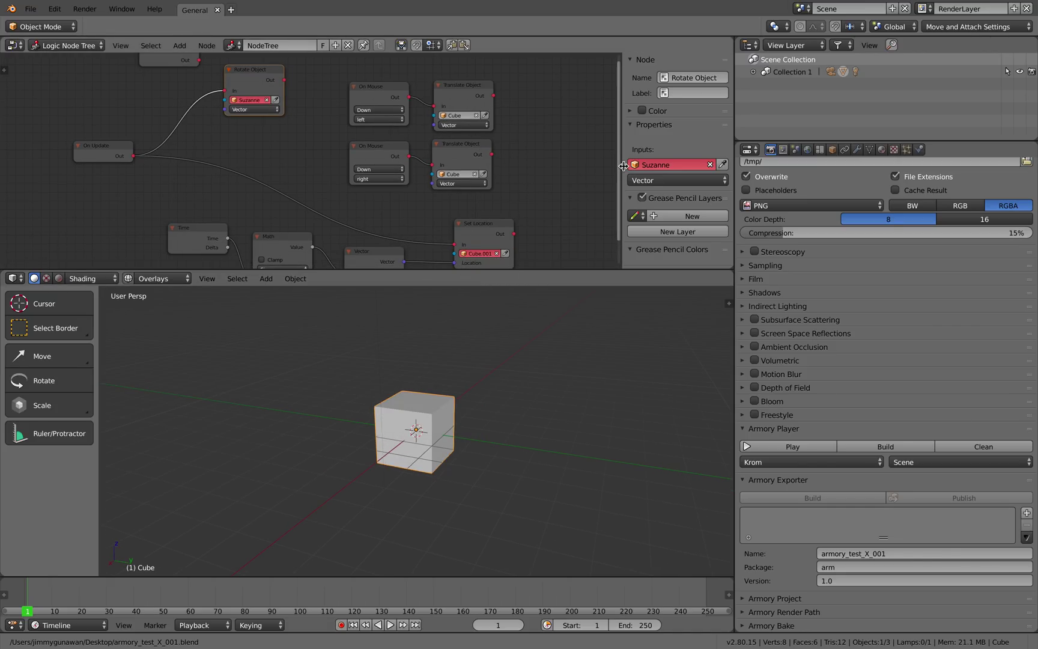
{"action": "left_click_drag", "start_coordinate": [623, 172], "coordinate": [680, 174]}
{"action": "middle_click_drag", "start_coordinate": [570, 219], "coordinate": [571, 227]}
{"action": "scroll", "coordinate": [571, 227], "scroll_direction": "down", "scroll_amount": 1}
{"action": "middle_click_drag", "start_coordinate": [521, 350], "coordinate": [515, 350]}
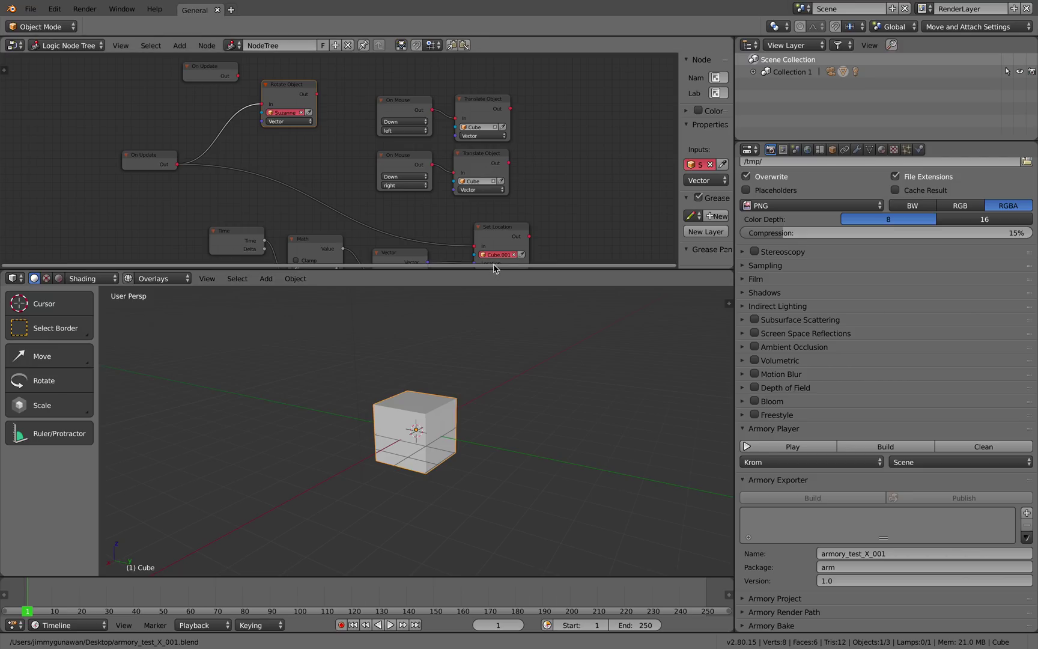
{"action": "middle_click_drag", "start_coordinate": [496, 255], "coordinate": [494, 241]}
{"action": "middle_click_drag", "start_coordinate": [473, 205], "coordinate": [487, 204]}
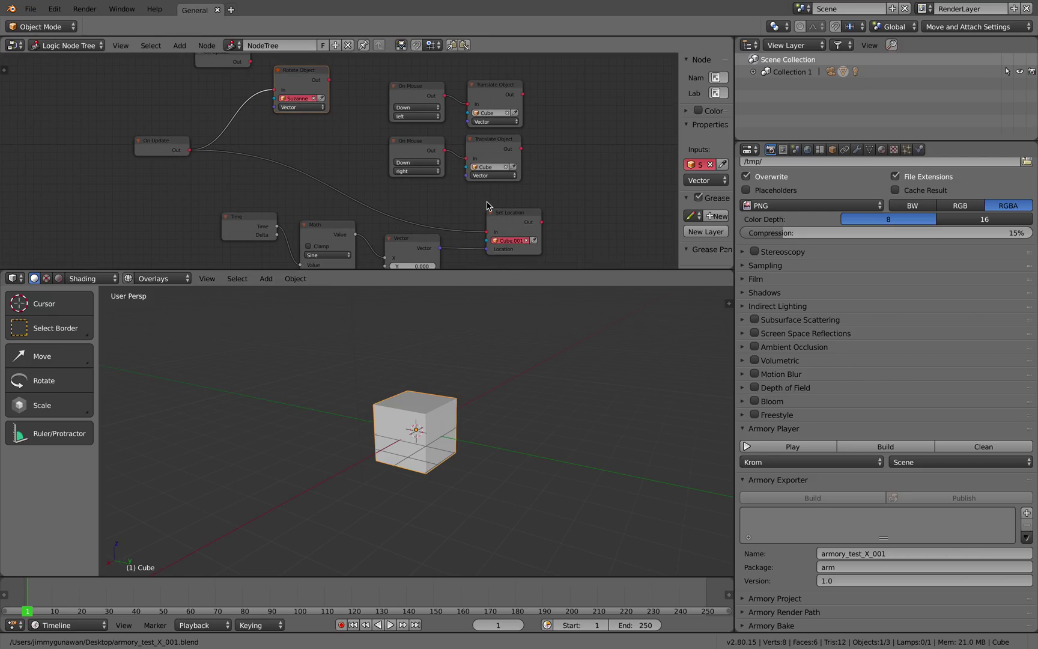
- Delete both On Mouse nodes and the two Translate Object nodes connected to them
{"action": "left_click", "coordinate": [419, 146]}
{"action": "left_click", "coordinate": [418, 95], "text": "shift"}
{"action": "left_click", "coordinate": [481, 89], "text": "shift"}
{"action": "left_click", "coordinate": [495, 134], "text": "shift"}
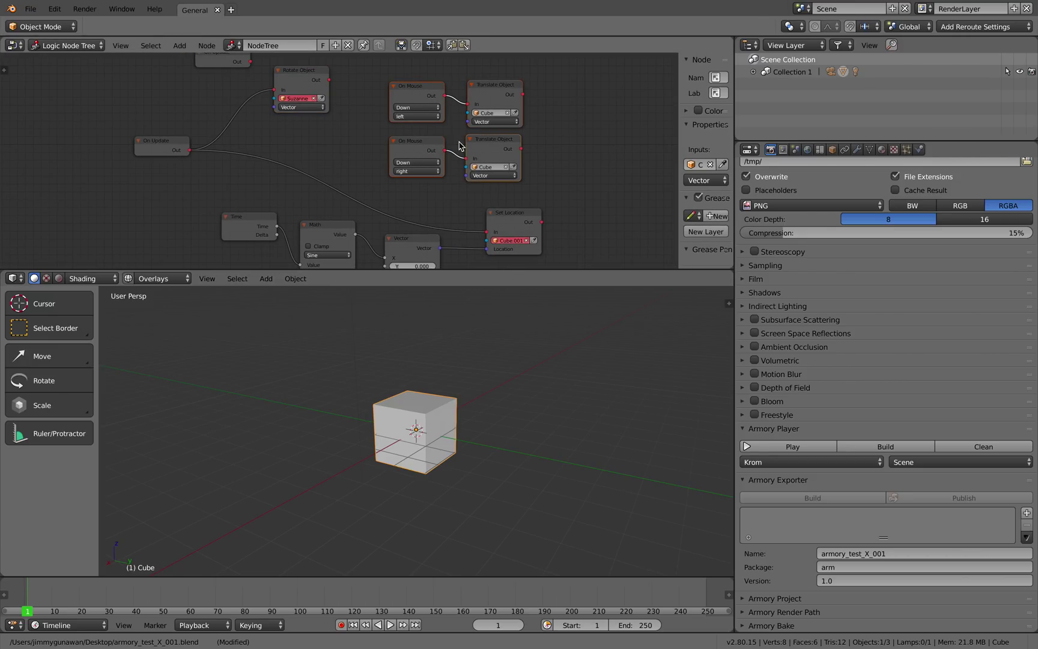
{"action": "key", "text": "x"}
- Move the Set Location node upward and set its target object to Cube
{"action": "middle_click_drag", "start_coordinate": [425, 159], "coordinate": [443, 135]}
{"action": "left_click_drag", "start_coordinate": [518, 191], "coordinate": [519, 149]}
{"action": "left_click", "coordinate": [524, 211]}
{"action": "left_click", "coordinate": [524, 232]}
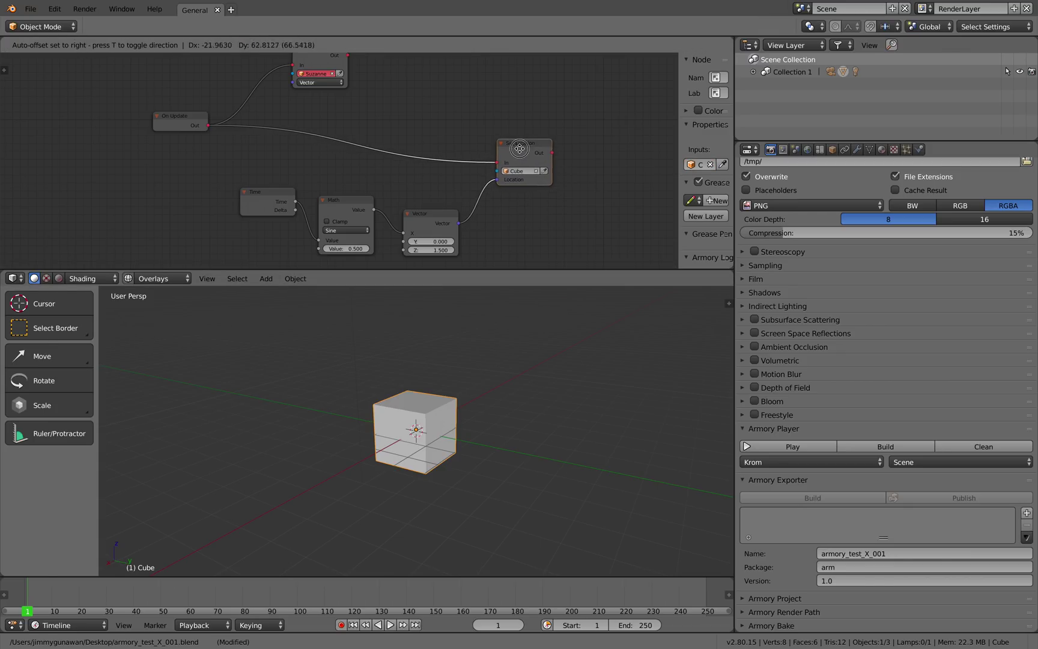
- Tidy the layout of the Vector, Math, On Update and Set Location nodes and save the file
{"action": "scroll", "coordinate": [519, 149], "scroll_direction": "up", "scroll_amount": 2}
{"action": "scroll", "coordinate": [536, 146], "scroll_direction": "down", "scroll_amount": 1}
{"action": "middle_click_drag", "start_coordinate": [521, 156], "coordinate": [514, 148]}
{"action": "left_click_drag", "start_coordinate": [416, 222], "coordinate": [424, 190]}
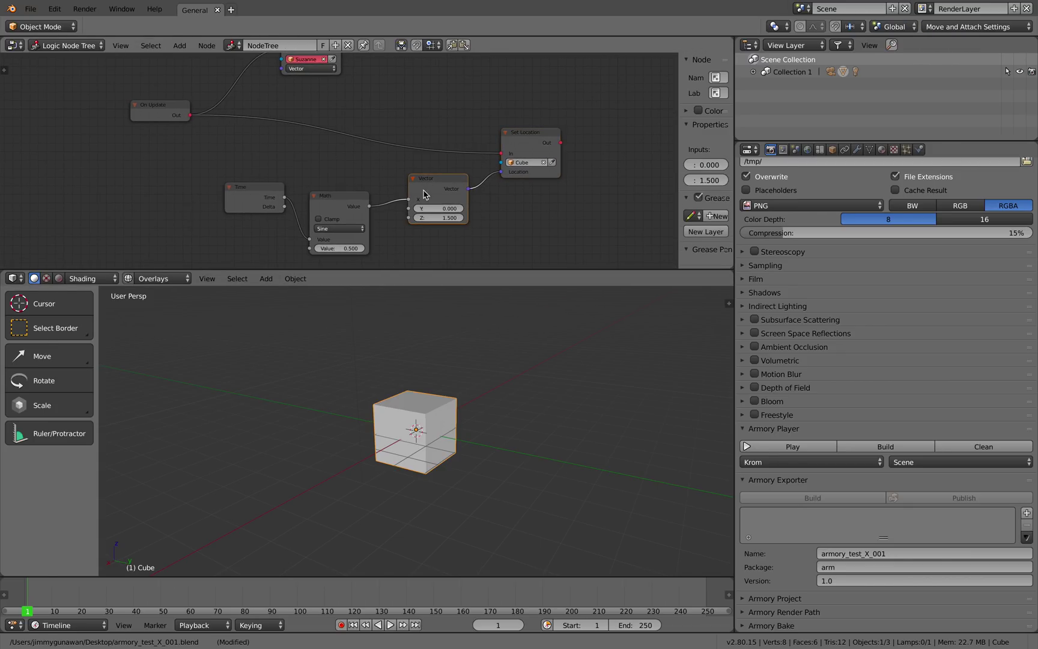
{"action": "left_click_drag", "start_coordinate": [349, 200], "coordinate": [362, 188]}
{"action": "left_click_drag", "start_coordinate": [532, 144], "coordinate": [533, 138]}
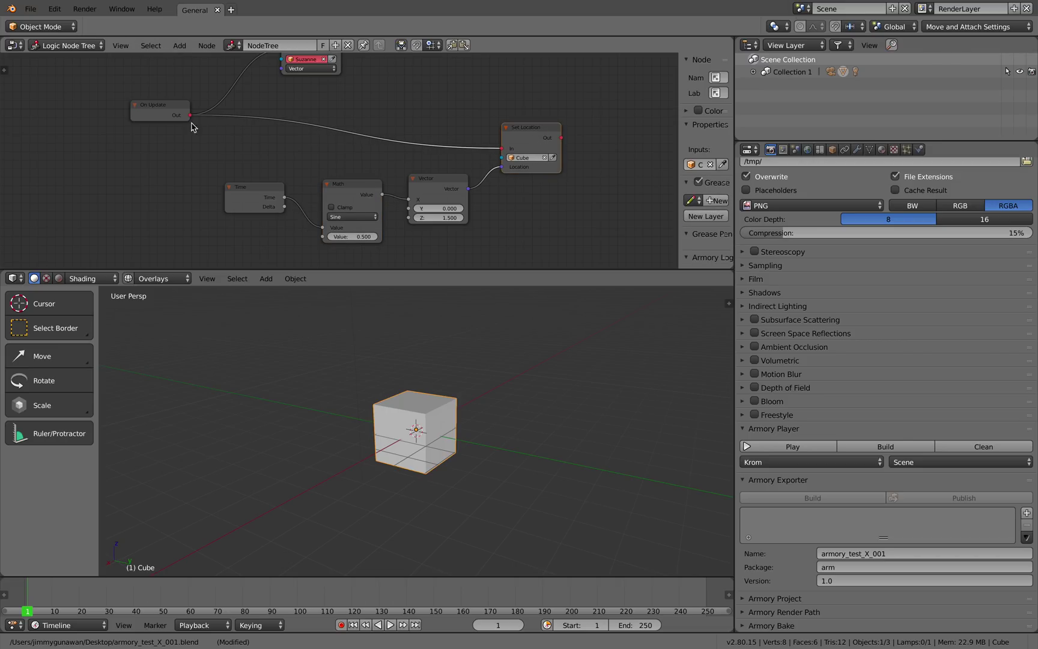
{"action": "mouse_move", "coordinate": [166, 111]}
{"action": "left_mouse_down"}
{"action": "mouse_move", "coordinate": [156, 112]}
{"action": "mouse_move", "coordinate": [159, 124]}
{"action": "left_mouse_up"}
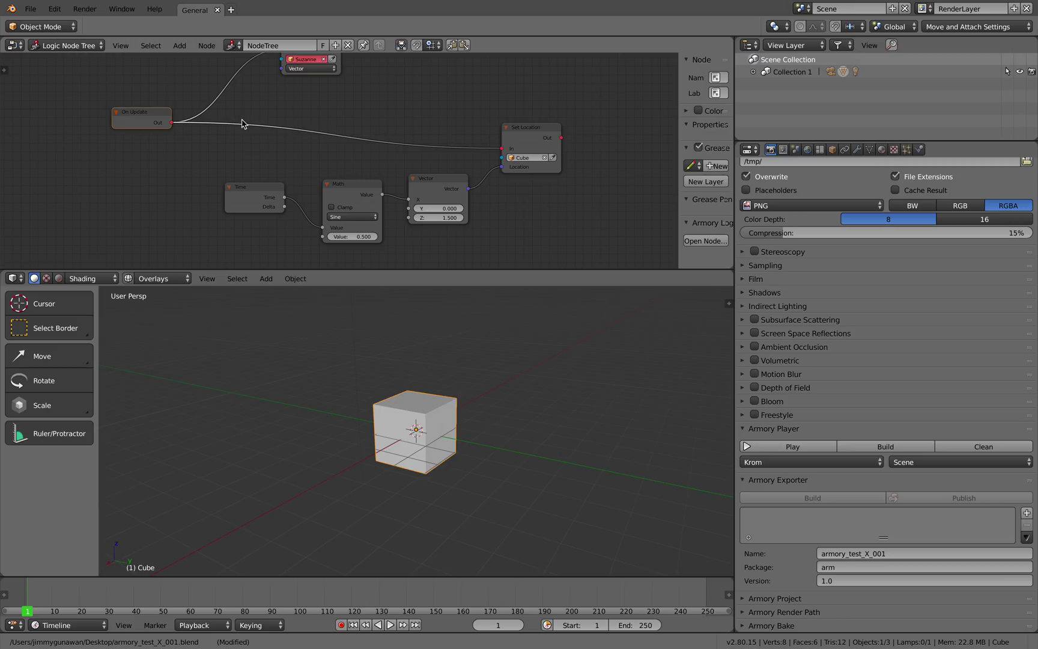
{"action": "left_click_drag", "start_coordinate": [139, 115], "coordinate": [138, 116]}
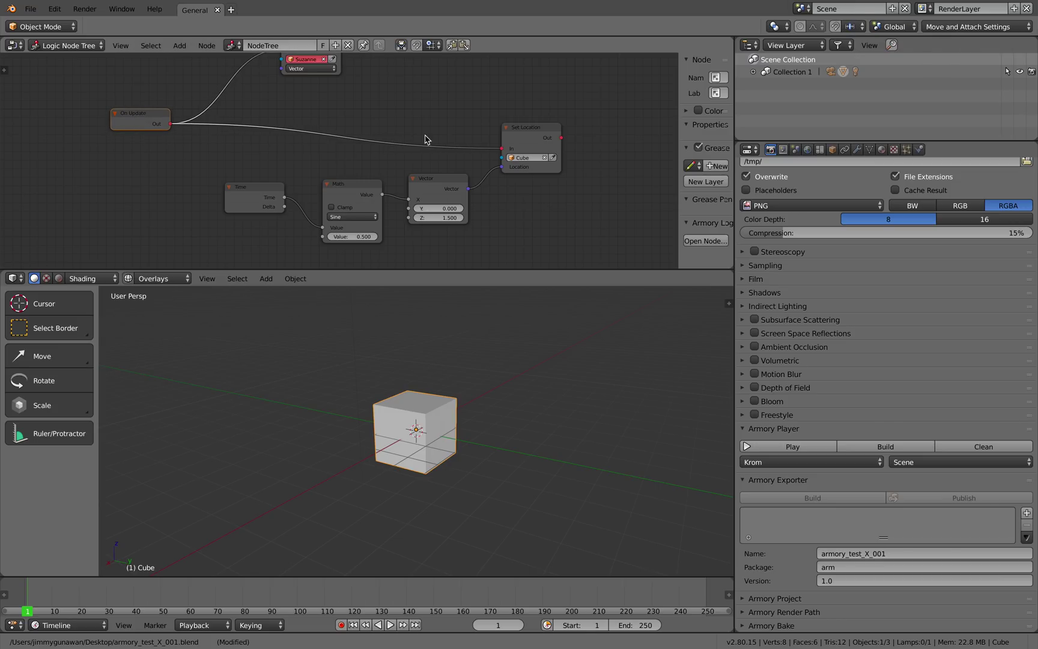
{"action": "left_click_drag", "start_coordinate": [526, 137], "coordinate": [527, 141]}
{"action": "key", "text": "ctrl+s"}
{"action": "left_click", "coordinate": [527, 141]}
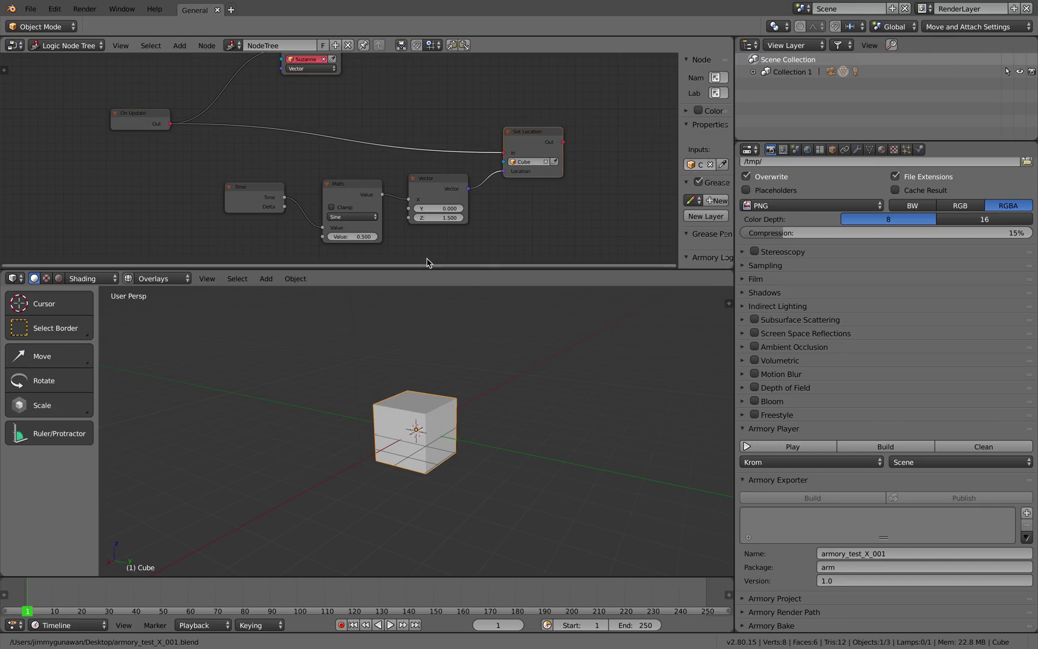
- Save the file and run the scene in the Armory player with Krom
{"action": "middle_click_drag", "start_coordinate": [456, 354], "coordinate": [455, 356]}
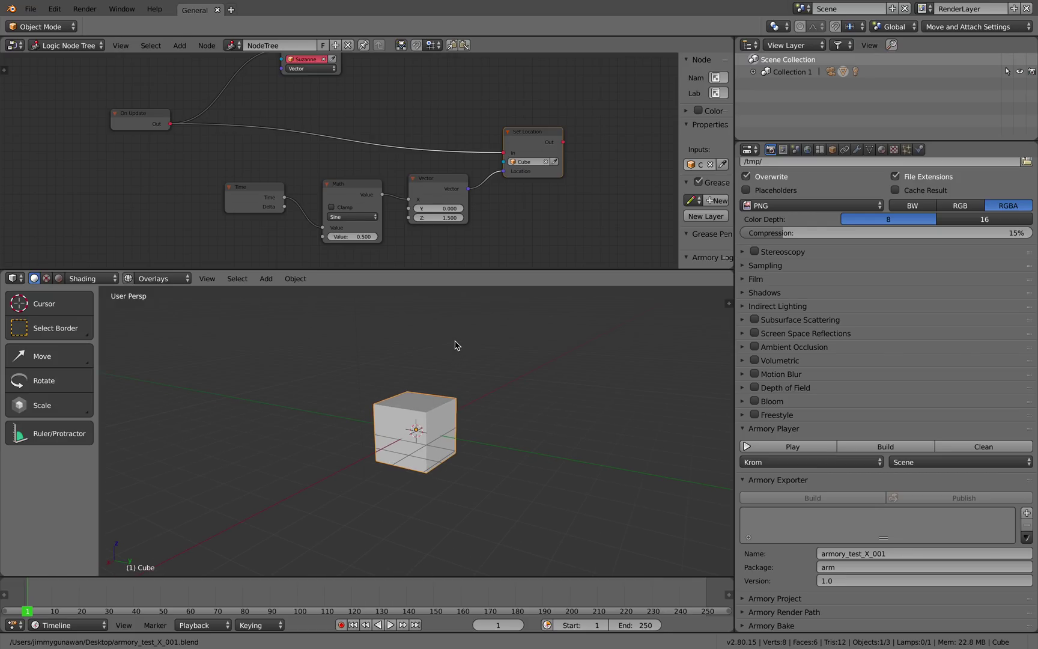
{"action": "key", "text": "ctrl+s"}
{"action": "left_click", "coordinate": [456, 341]}
{"action": "left_click", "coordinate": [803, 449]}
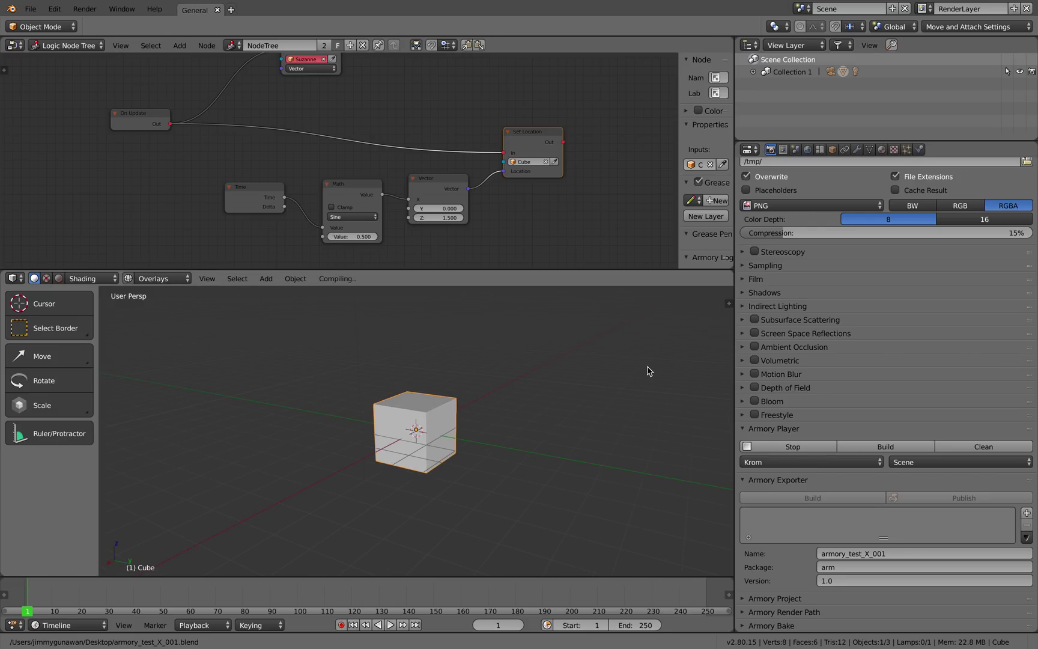
- Switch to the Krom player window to watch the running cube, and close the window
{"action": "key", "text": "ctrl+Left"}
{"action": "key", "text": "ctrl+Up"}
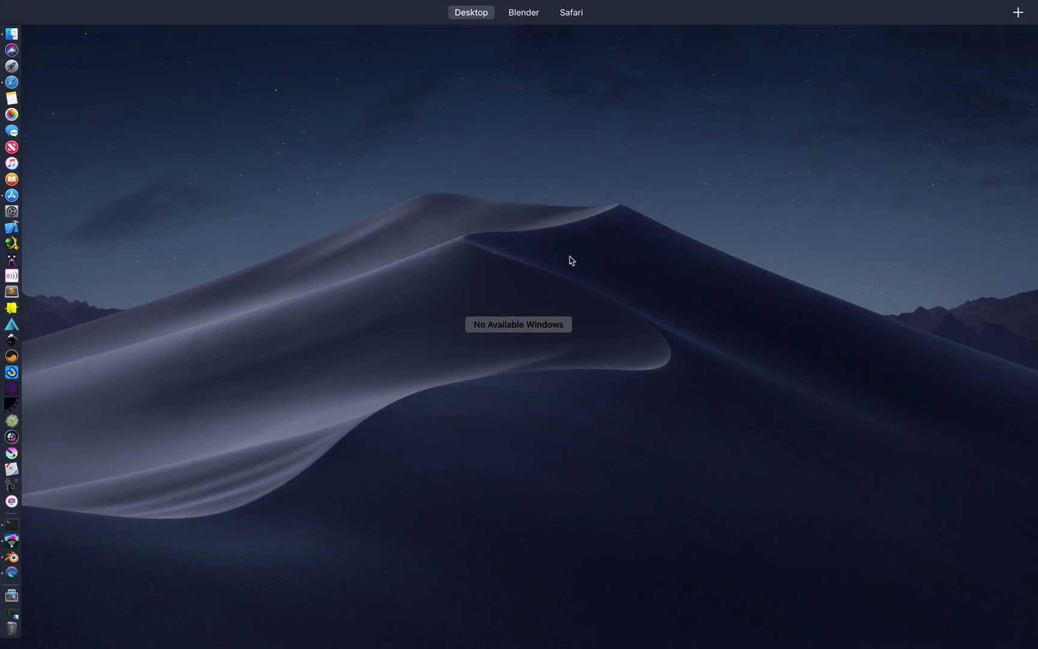
{"action": "left_click", "coordinate": [522, 25]}
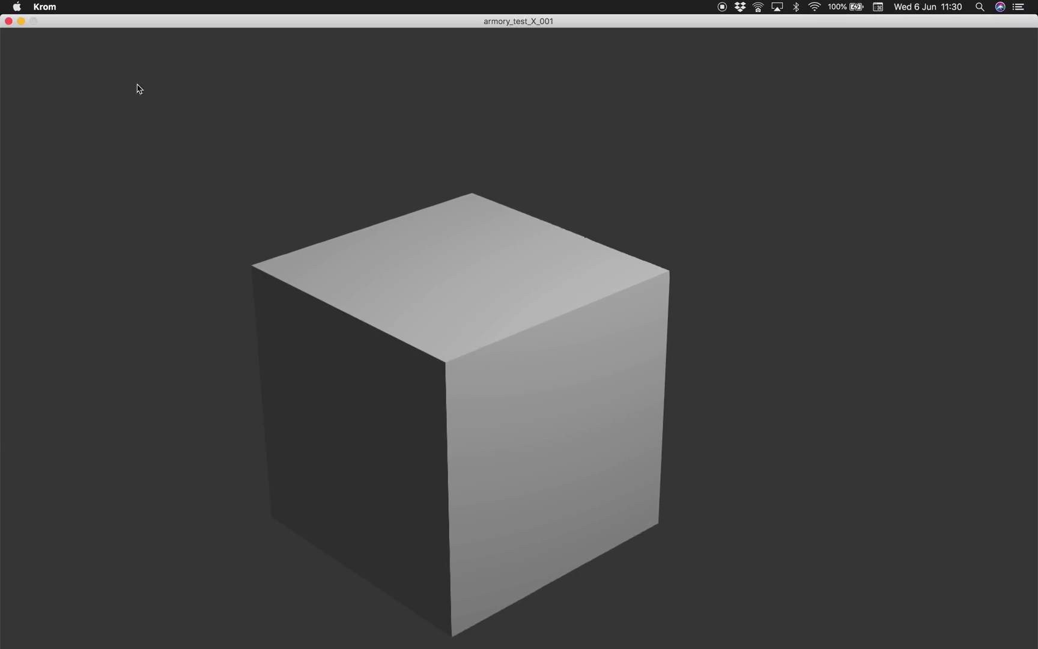
{"action": "left_click", "coordinate": [8, 21]}
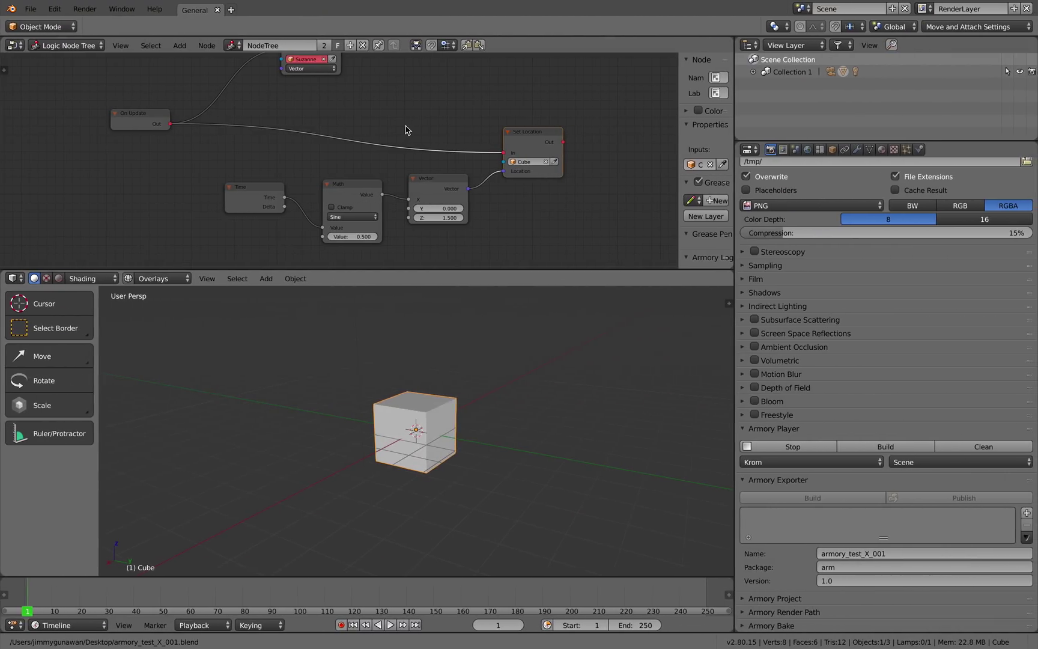
- Delete the Rotate Object node and the unconnected On Update node
{"action": "left_click", "coordinate": [333, 93]}
{"action": "middle_click_drag", "start_coordinate": [347, 110], "coordinate": [357, 140]}
{"action": "key", "text": "x"}
{"action": "left_click", "coordinate": [269, 97]}
{"action": "key", "text": "x"}
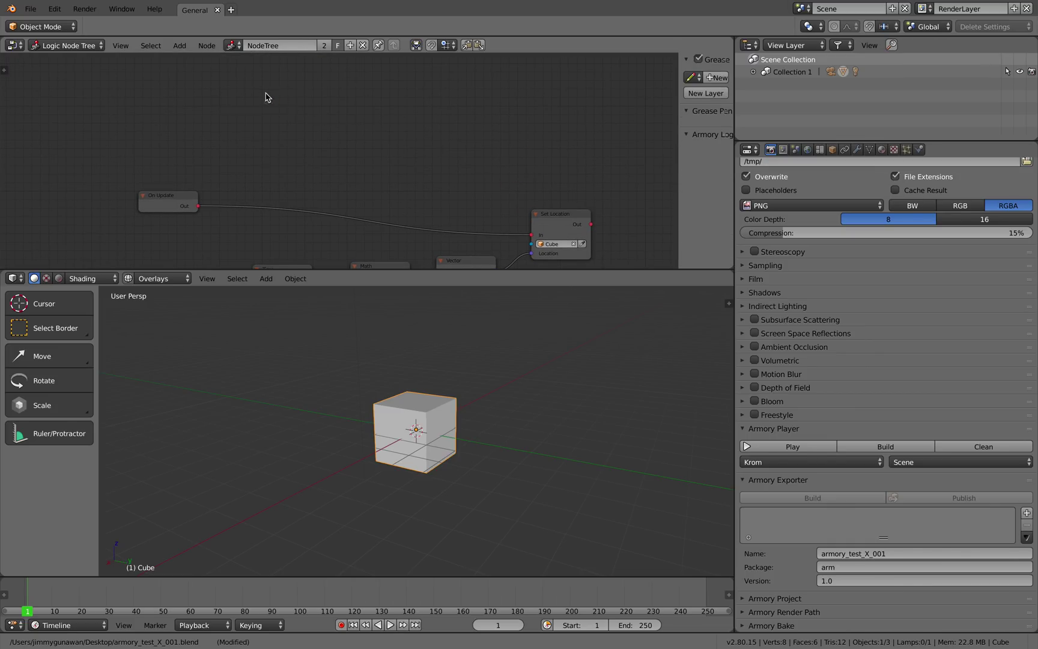
- Move the remaining On Update node close to the Set Location node and save the file
{"action": "middle_click_drag", "start_coordinate": [449, 203], "coordinate": [435, 120]}
{"action": "key", "text": "ctrl+s"}
{"action": "left_click", "coordinate": [436, 118]}
{"action": "left_click_drag", "start_coordinate": [167, 111], "coordinate": [434, 125]}
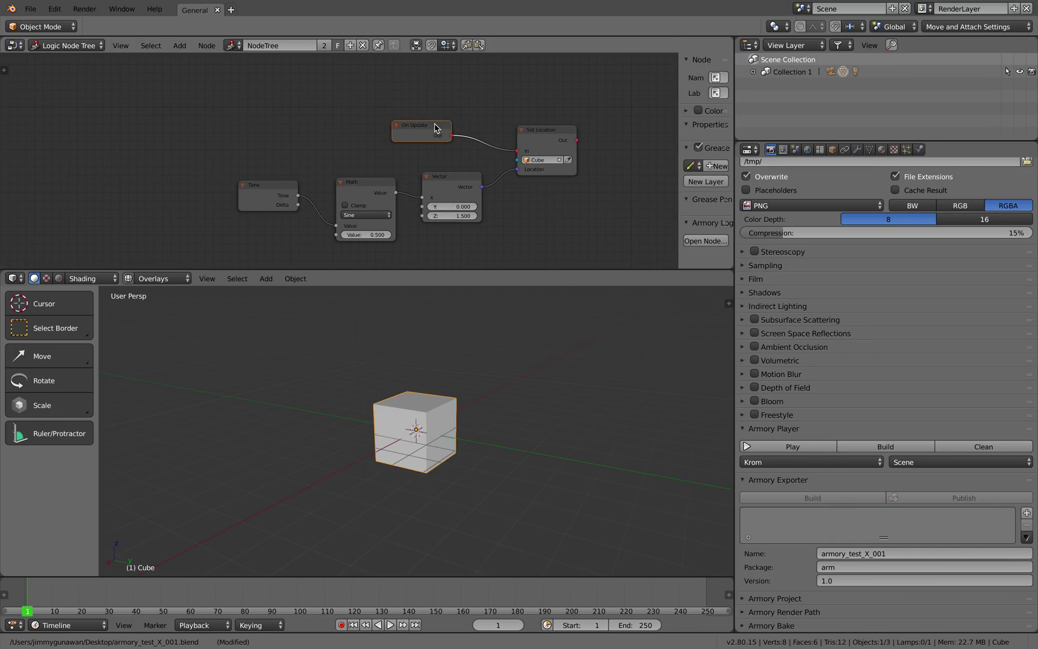
{"action": "scroll", "coordinate": [441, 375], "scroll_direction": "up", "scroll_amount": 2}
{"action": "key", "text": "ctrl+s"}
{"action": "left_click", "coordinate": [442, 375]}
{"action": "left_click", "coordinate": [443, 375]}
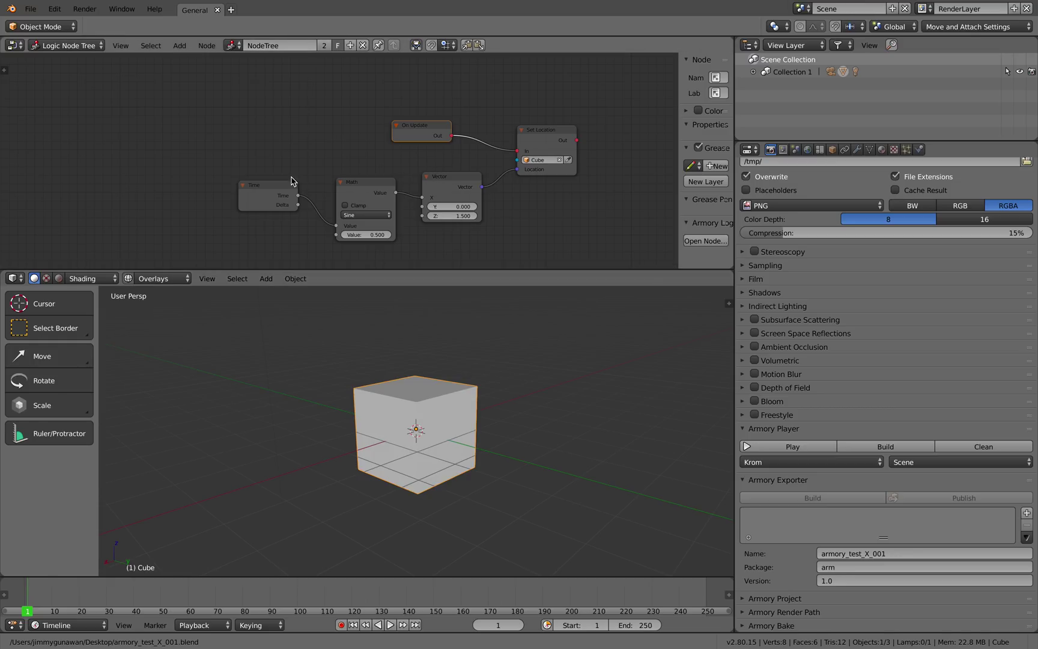
- Show the cube's object properties in the properties editor
{"action": "middle_click_drag", "start_coordinate": [343, 176], "coordinate": [330, 176]}
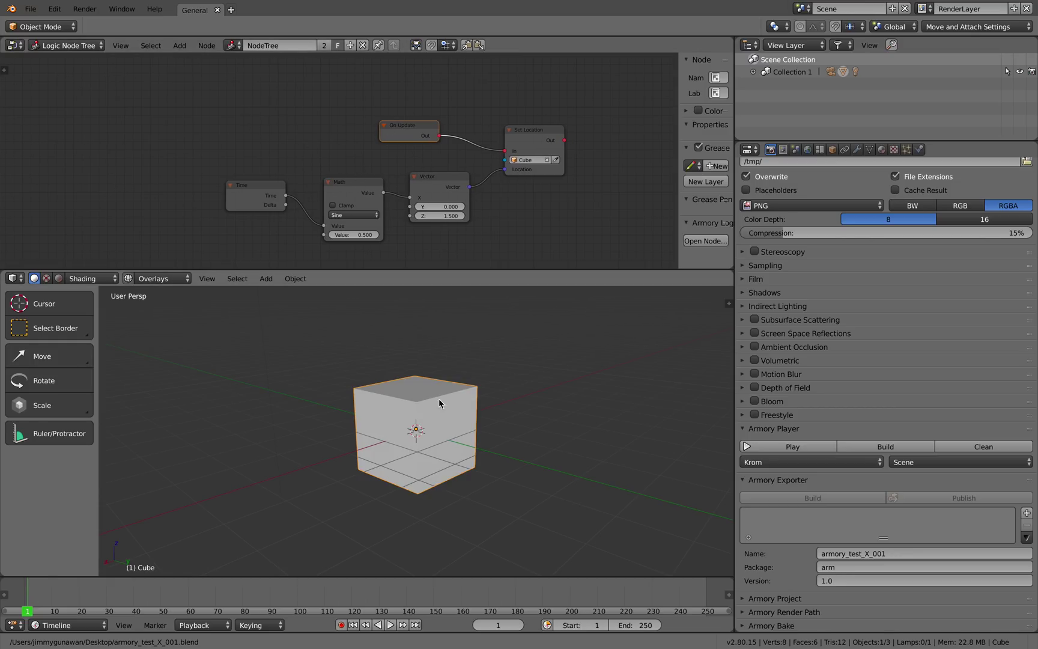
{"action": "middle_click_drag", "start_coordinate": [440, 401], "coordinate": [454, 409]}
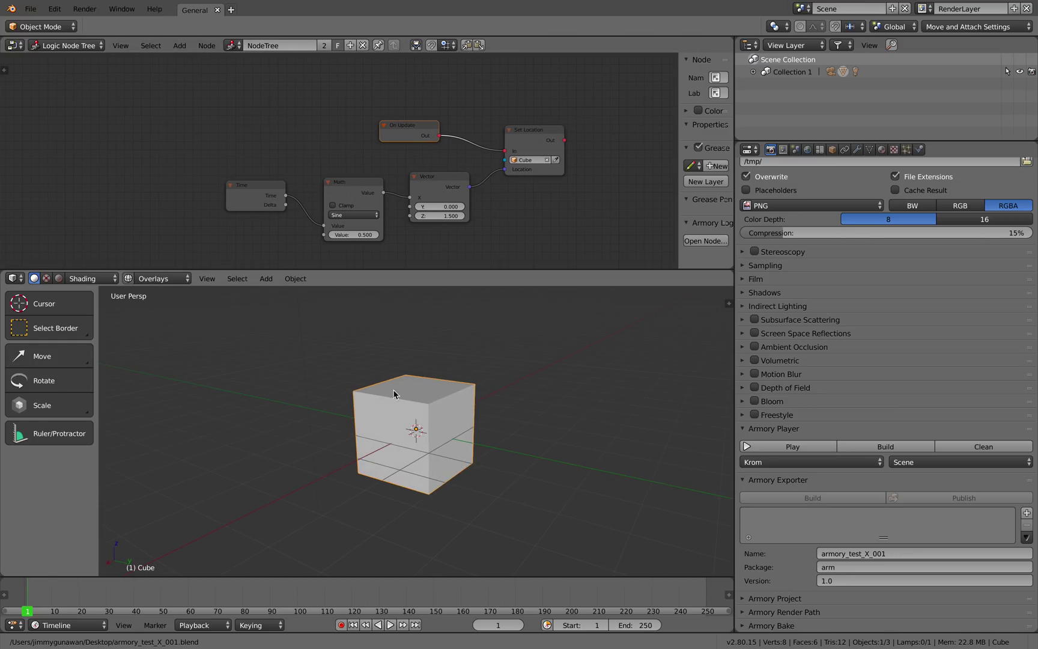
{"action": "left_click", "coordinate": [832, 151]}
{"action": "middle_click_drag", "start_coordinate": [440, 454], "coordinate": [421, 446]}
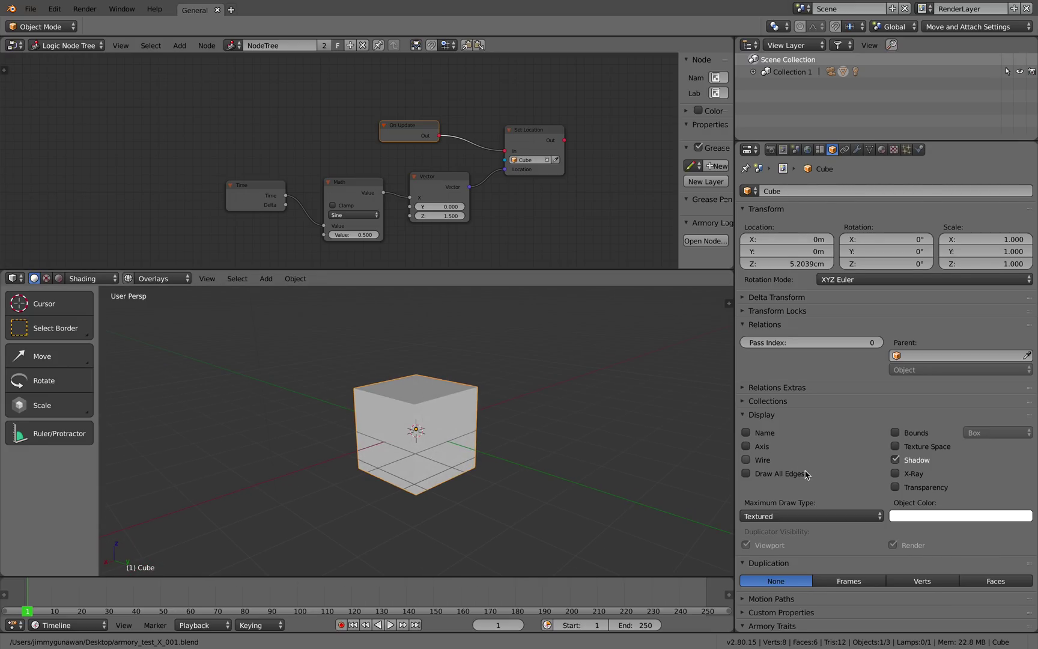
- Add an Armory trait of type Nodes to the cube and assign NodeTree to it
{"action": "scroll", "coordinate": [793, 475], "scroll_direction": "down", "scroll_amount": 6}
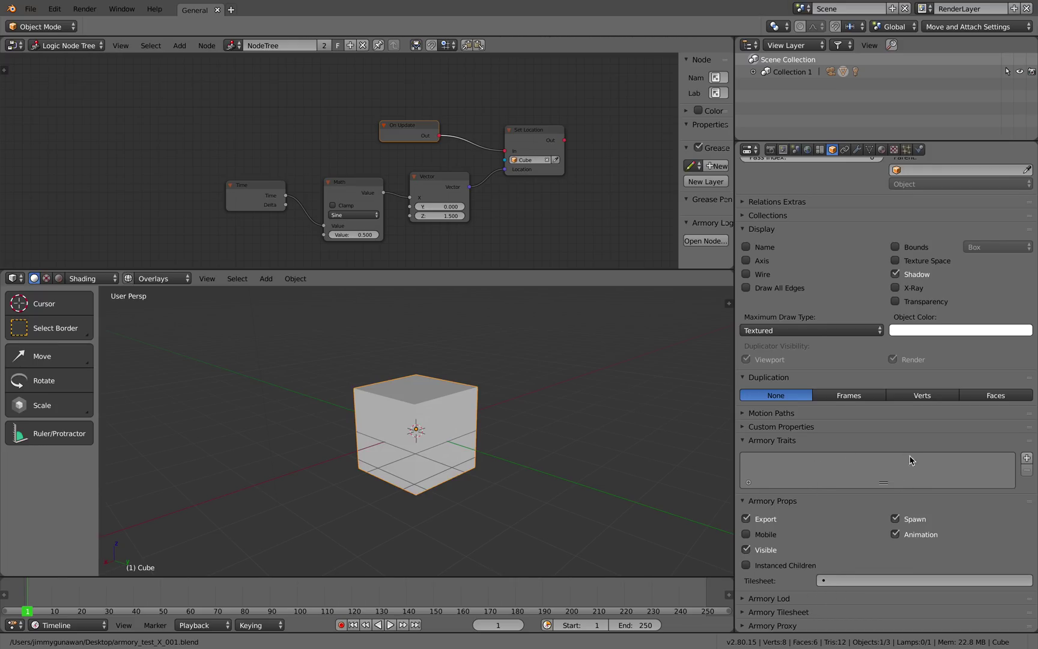
{"action": "left_click", "coordinate": [1027, 458]}
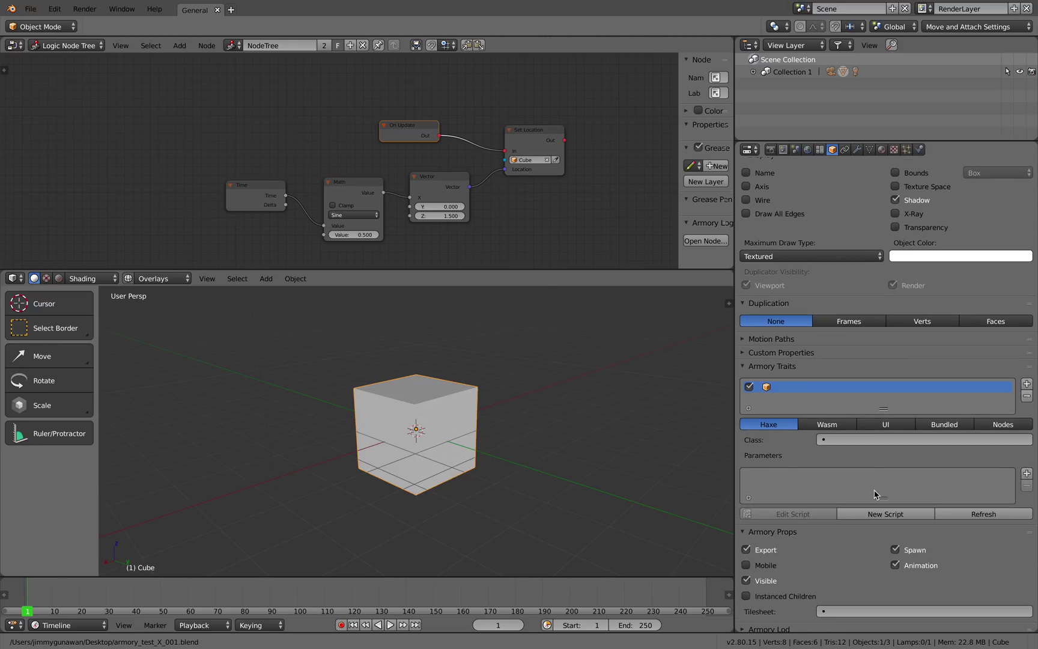
{"action": "scroll", "coordinate": [876, 494], "scroll_direction": "down", "scroll_amount": 1}
{"action": "left_click", "coordinate": [980, 397]}
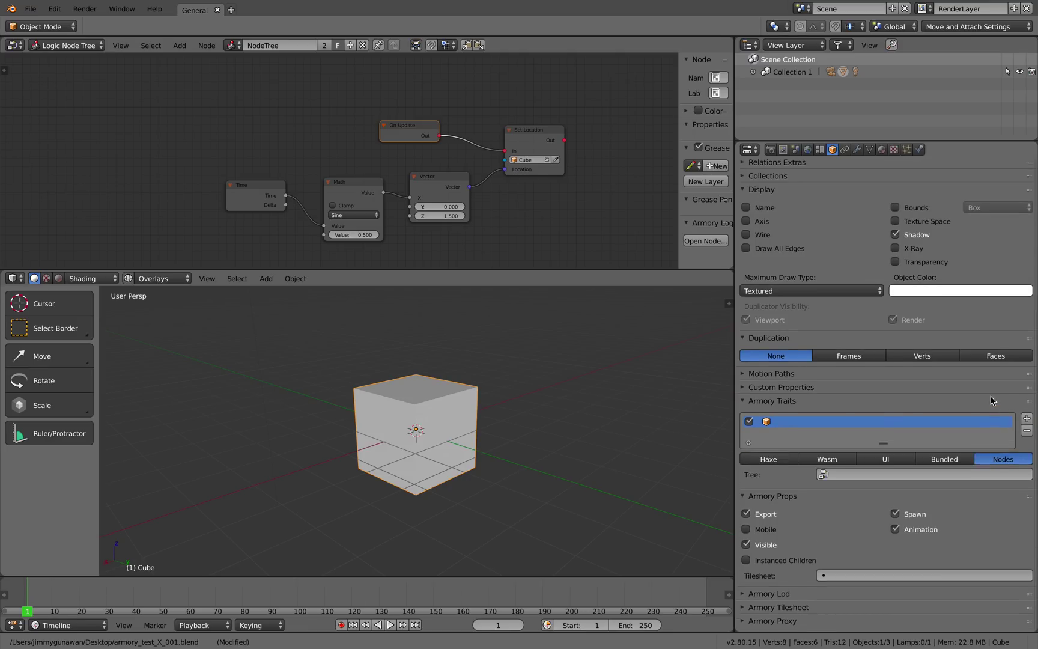
{"action": "left_click", "coordinate": [839, 484]}
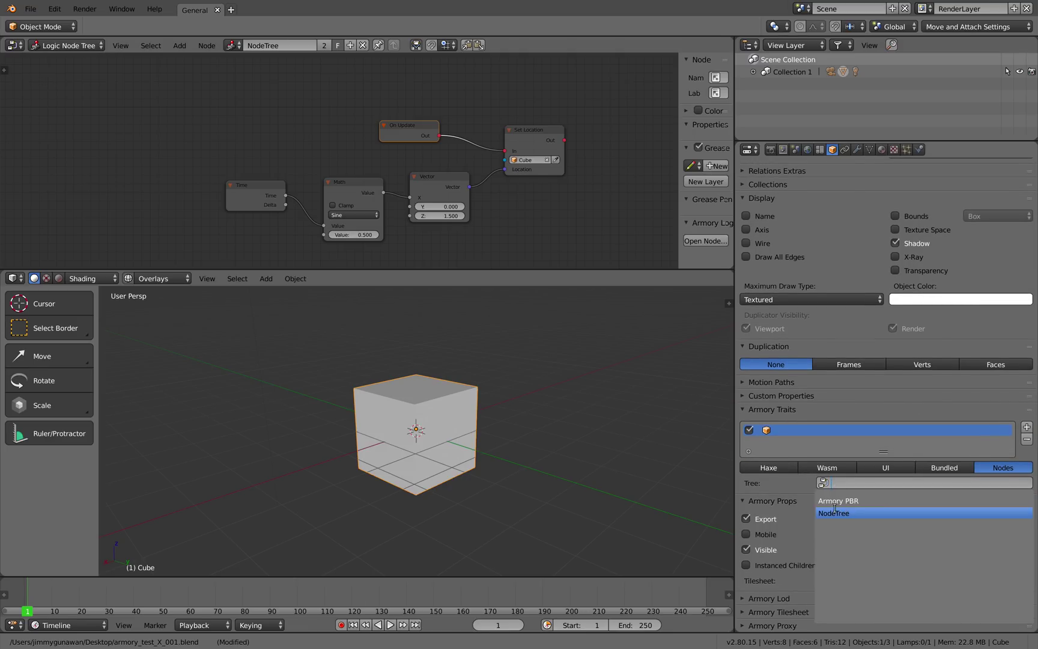
{"action": "left_click", "coordinate": [846, 512]}
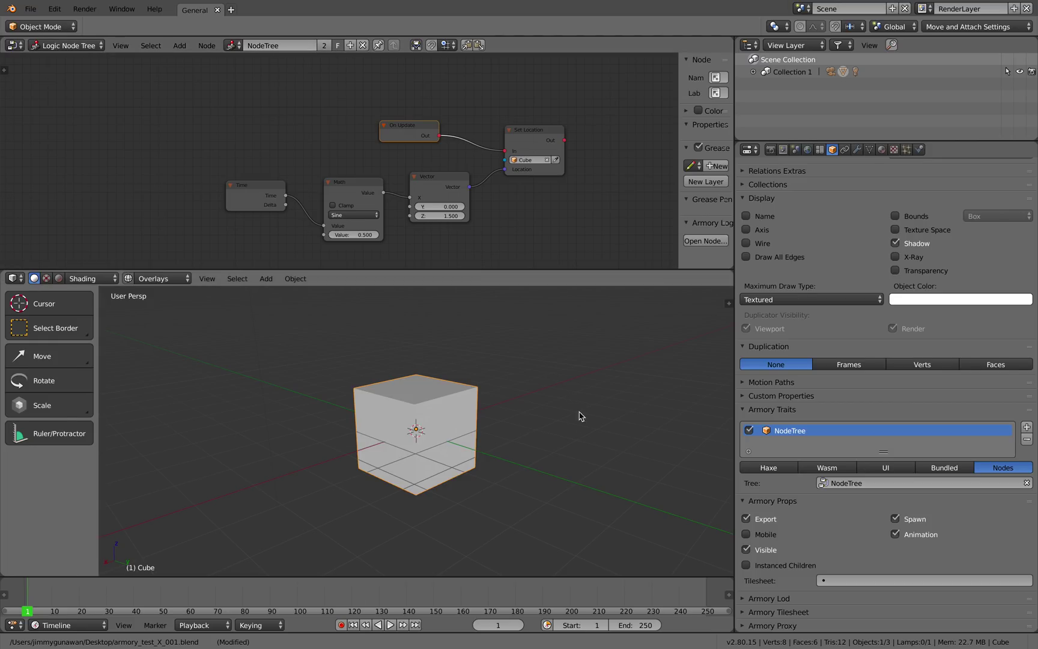
- Check the logic tree's name, choose NodeTree again as the trait's tree, and save the file
{"action": "left_click", "coordinate": [289, 49]}
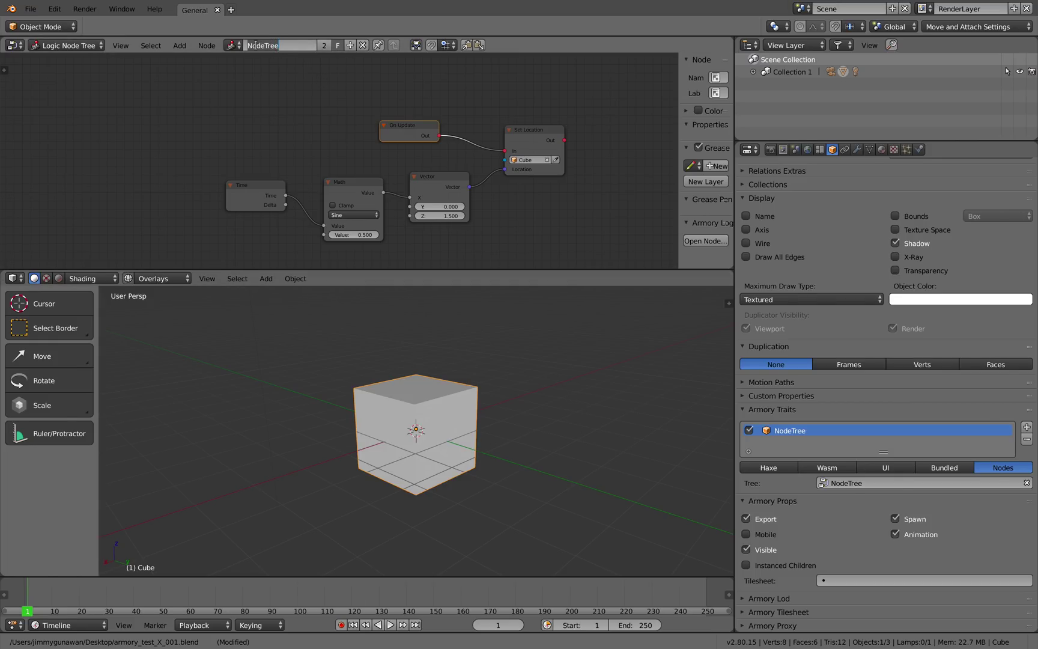
{"action": "left_click", "coordinate": [550, 300]}
{"action": "left_click", "coordinate": [849, 484]}
{"action": "left_click", "coordinate": [851, 513]}
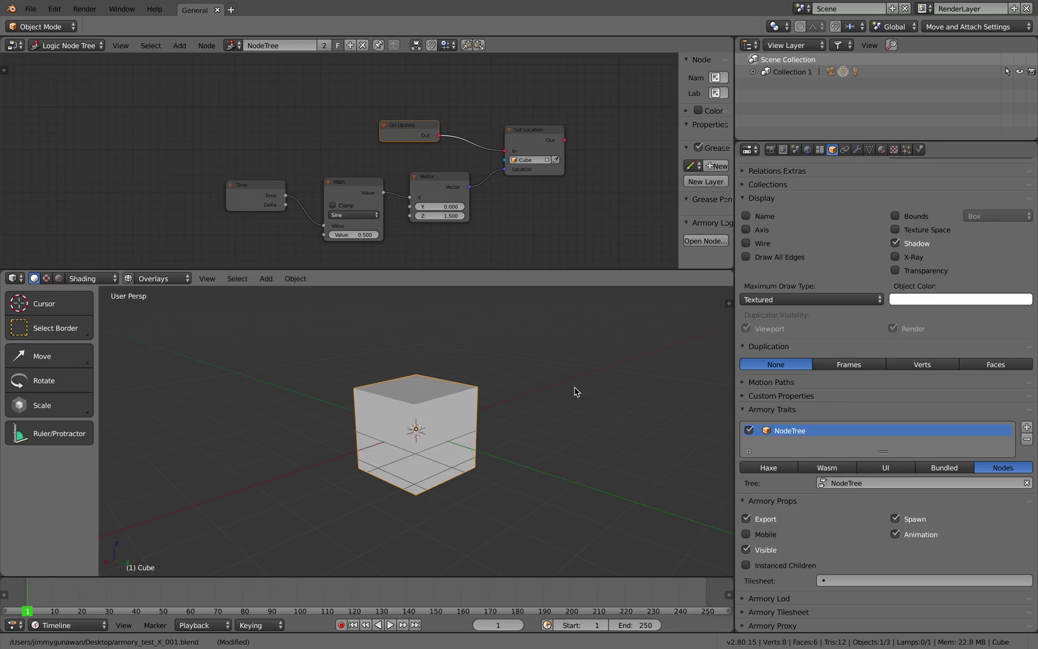
{"action": "scroll", "coordinate": [575, 388], "scroll_direction": "up", "scroll_amount": 1}
{"action": "middle_click_drag", "start_coordinate": [575, 388], "coordinate": [576, 391]}
{"action": "key", "text": "super+s"}
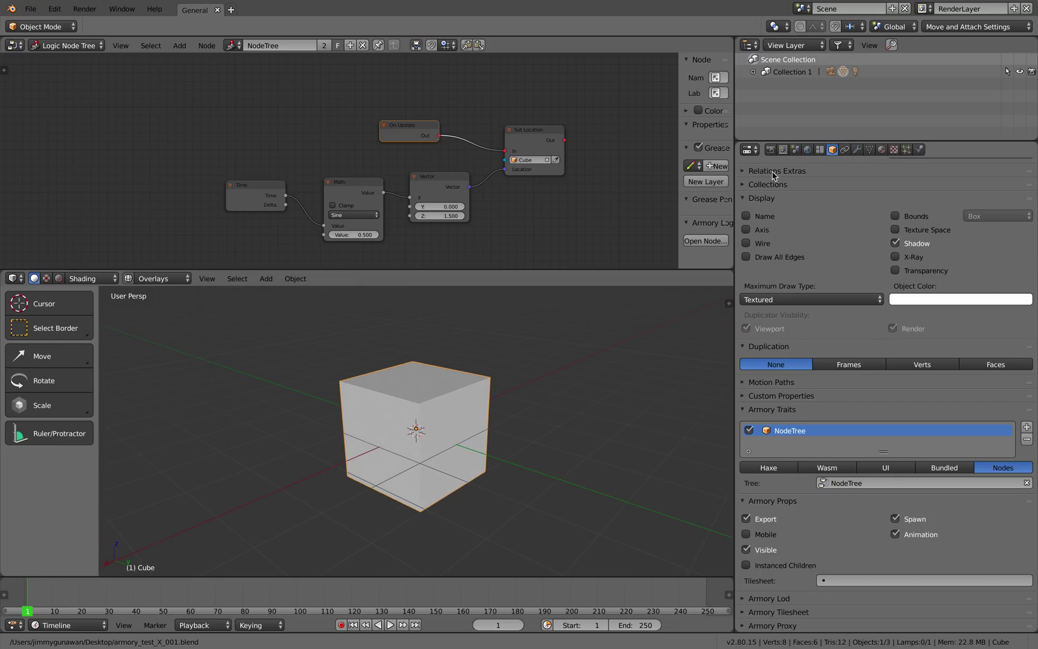
- Play the scene in Krom, move the player window into full view, then return to Blender and stop the player
{"action": "left_click", "coordinate": [771, 150]}
{"action": "left_click", "coordinate": [814, 446]}
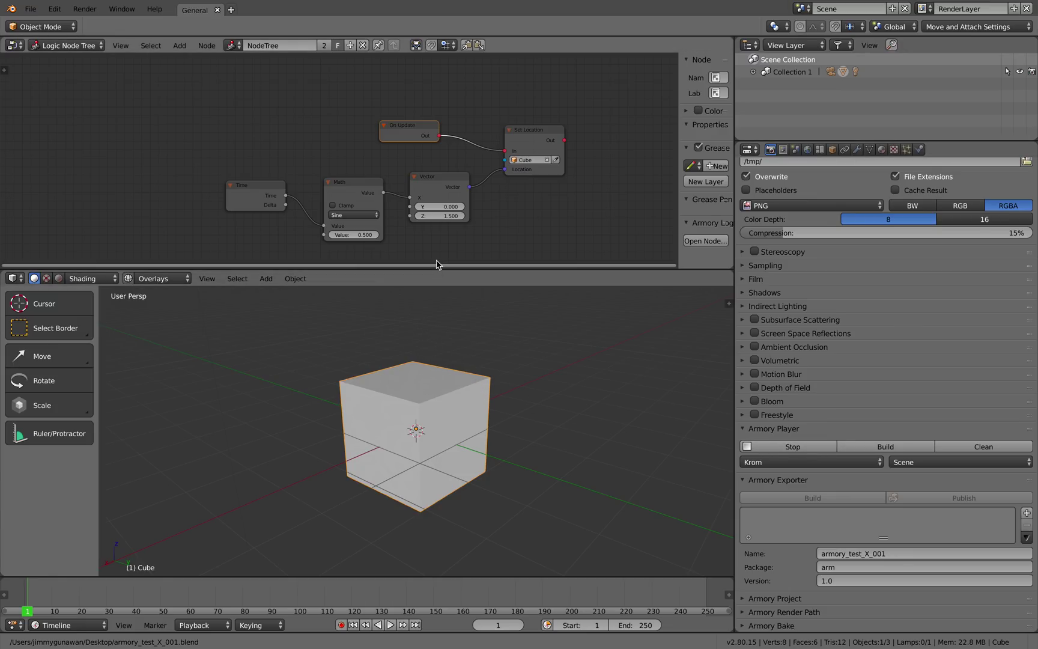
{"action": "middle_click_drag", "start_coordinate": [434, 234], "coordinate": [438, 203]}
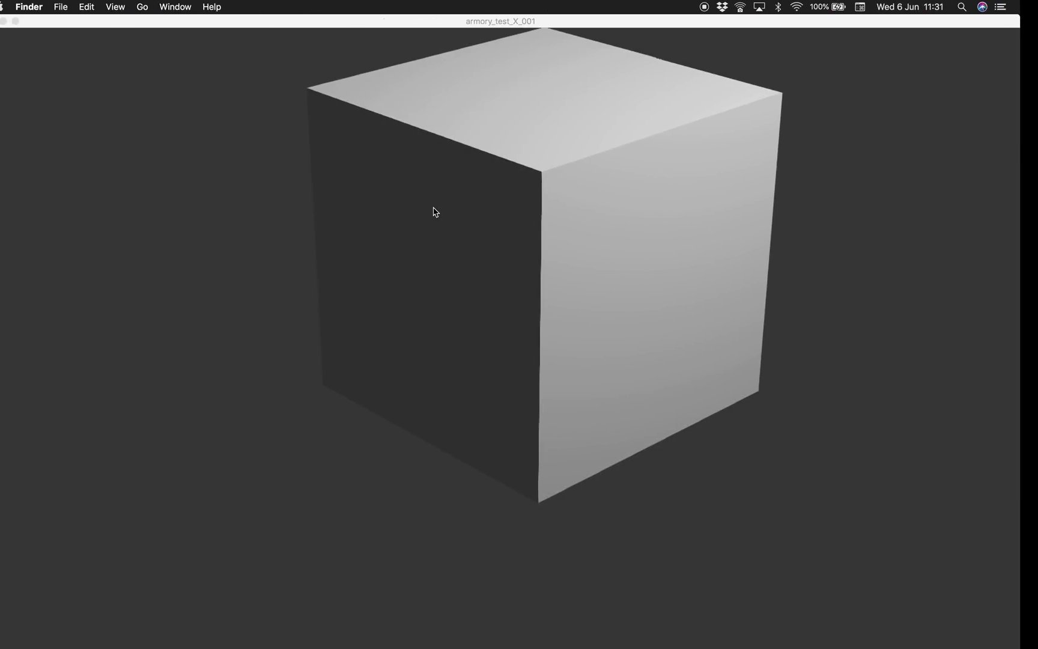
{"action": "left_click_drag", "start_coordinate": [400, 22], "coordinate": [387, 29]}
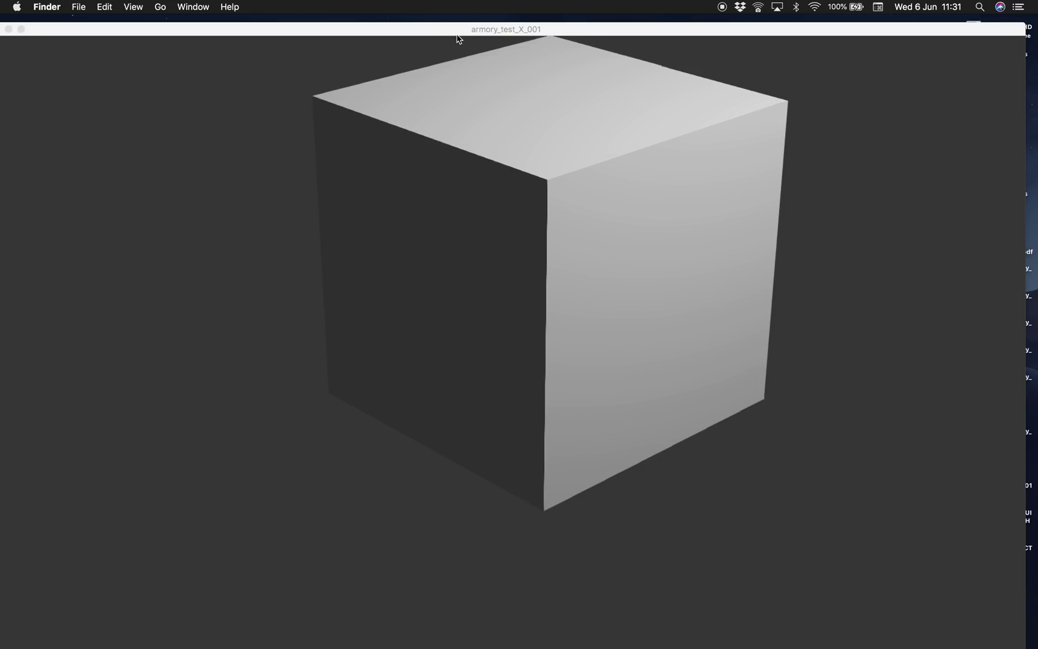
{"action": "left_click_drag", "start_coordinate": [425, 34], "coordinate": [441, 42]}
{"action": "left_click_drag", "start_coordinate": [81, 42], "coordinate": [120, 43]}
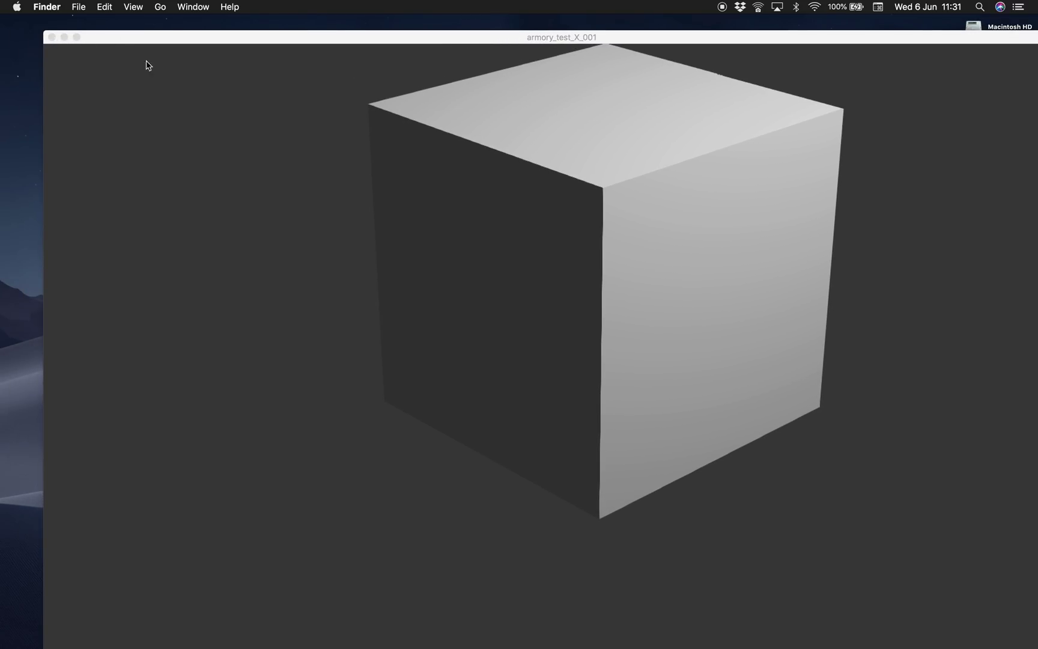
{"action": "key", "text": "ctrl+Right"}
{"action": "left_click", "coordinate": [822, 446]}
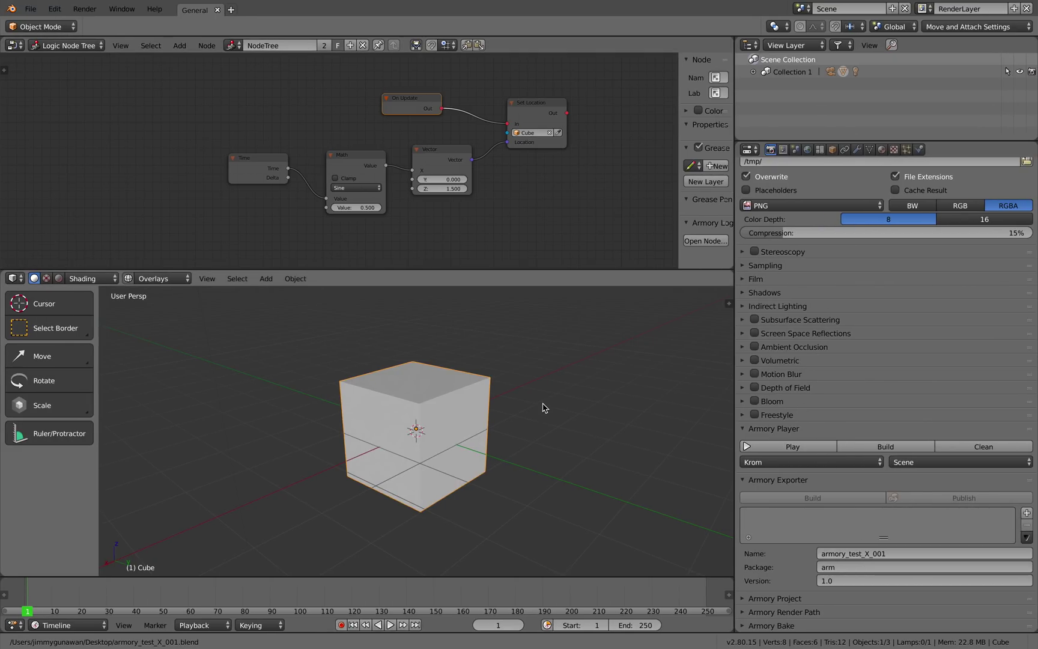
- Move the Math and Time nodes to leave more space between the nodes leading to the Vector node
{"action": "middle_click_drag", "start_coordinate": [543, 403], "coordinate": [543, 398]}
{"action": "left_click_drag", "start_coordinate": [357, 169], "coordinate": [359, 154]}
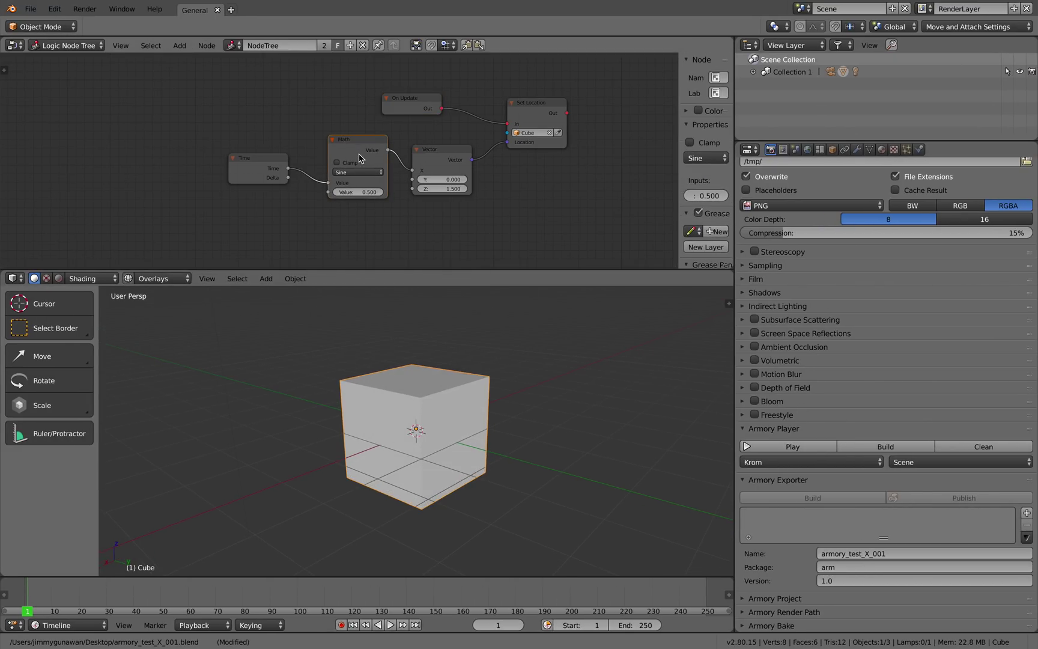
{"action": "left_click_drag", "start_coordinate": [262, 168], "coordinate": [235, 170]}
{"action": "scroll", "coordinate": [233, 171], "scroll_direction": "up", "scroll_amount": 2}
{"action": "middle_click_drag", "start_coordinate": [233, 171], "coordinate": [218, 175]}
{"action": "left_click_drag", "start_coordinate": [199, 166], "coordinate": [188, 158]}
{"action": "left_click_drag", "start_coordinate": [320, 152], "coordinate": [302, 160]}
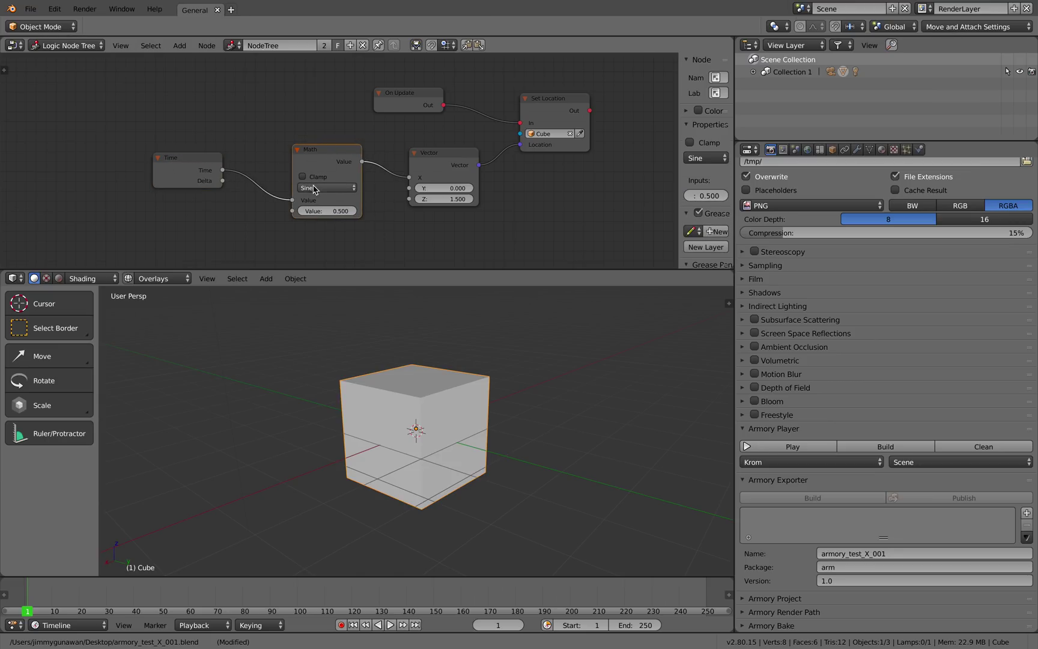
- Reconnect the Math node's Value output to the Vector node's Z input, and move Set Location closer to the Vector node
{"action": "left_click_drag", "start_coordinate": [429, 185], "coordinate": [396, 205]}
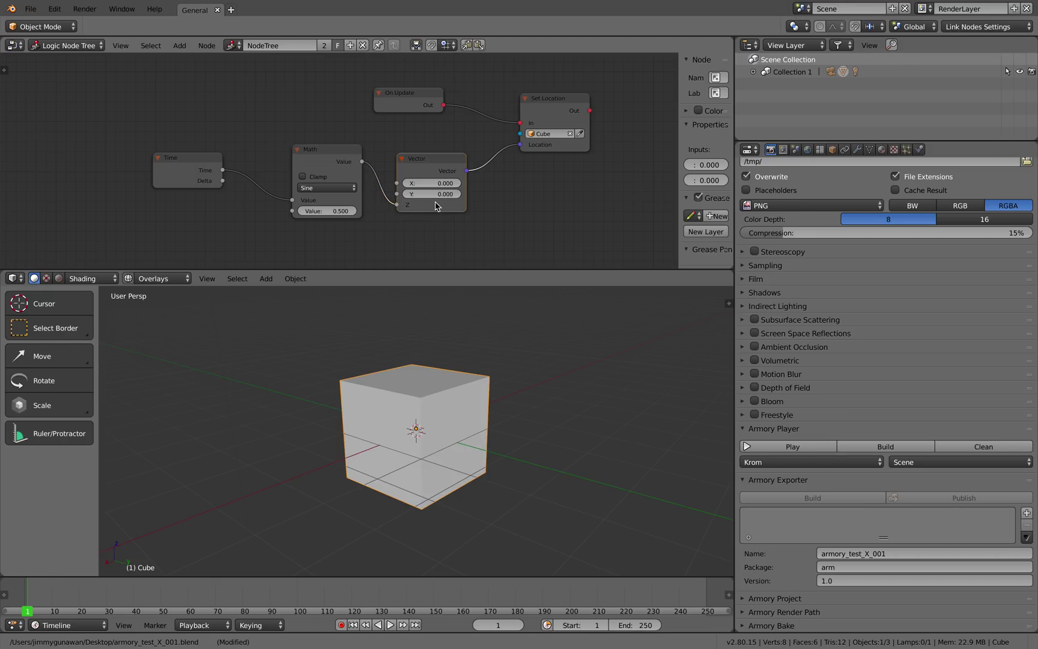
{"action": "left_click_drag", "start_coordinate": [520, 144], "coordinate": [517, 156]}
{"action": "left_click_drag", "start_coordinate": [548, 105], "coordinate": [531, 120]}
{"action": "left_click_drag", "start_coordinate": [504, 159], "coordinate": [468, 171]}
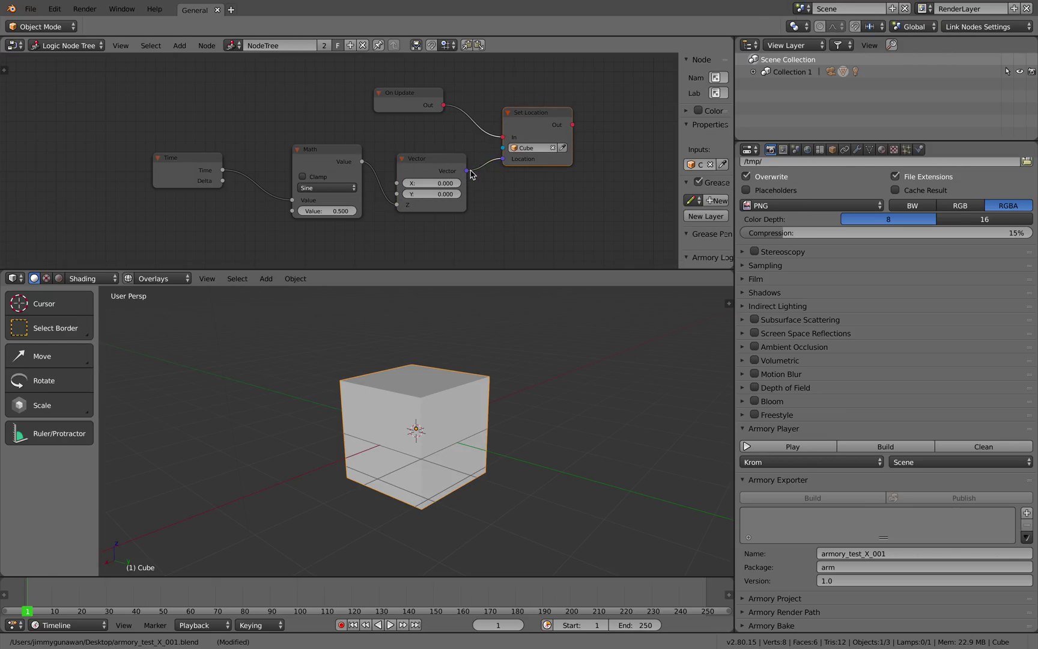
- Expand Collection 1 in the outliner and select the Camera to locate it relative to the cube
{"action": "left_click", "coordinate": [754, 71]}
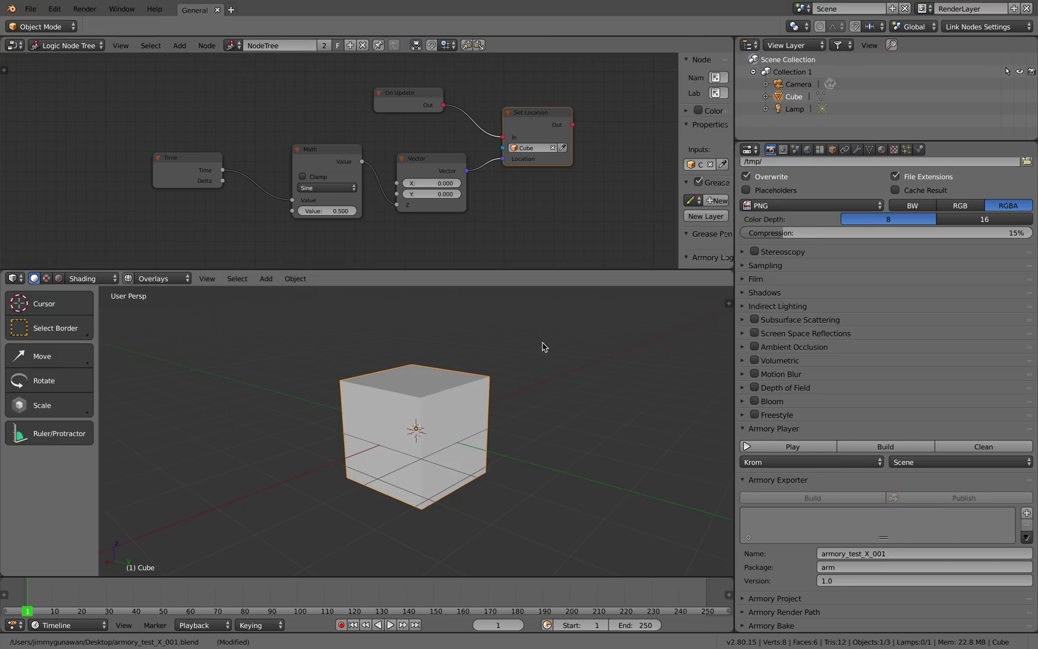
{"action": "scroll", "coordinate": [543, 346], "scroll_direction": "down", "scroll_amount": 1}
{"action": "left_click", "coordinate": [793, 85]}
{"action": "scroll", "coordinate": [475, 397], "scroll_direction": "down", "scroll_amount": 7}
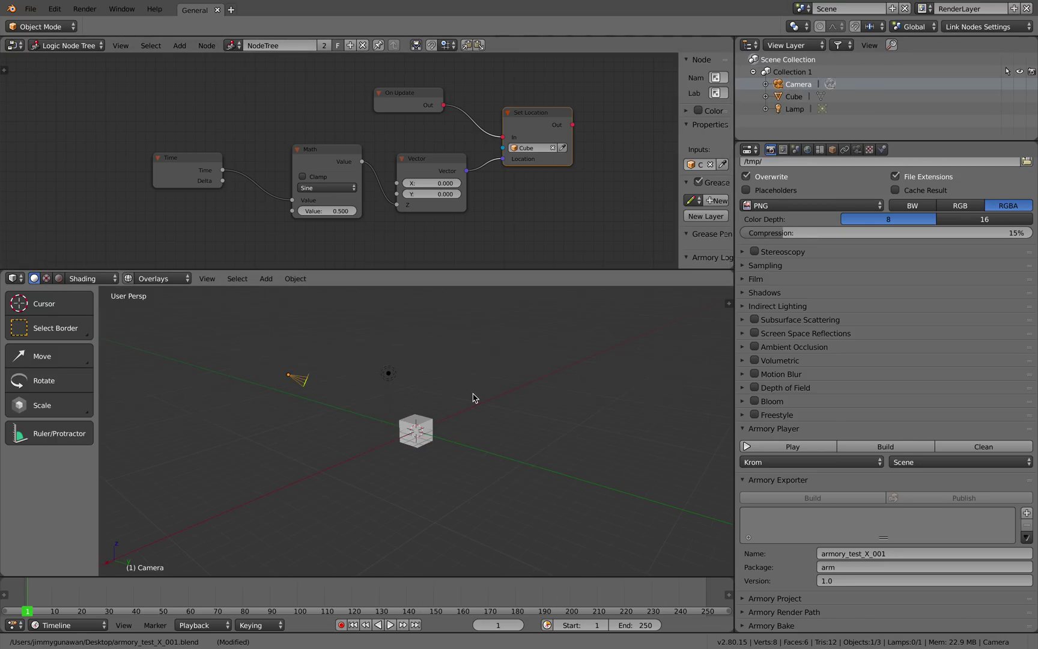
{"action": "scroll", "coordinate": [468, 397], "scroll_direction": "up", "scroll_amount": 3}
{"action": "middle_click_drag", "start_coordinate": [469, 396], "coordinate": [479, 417]}
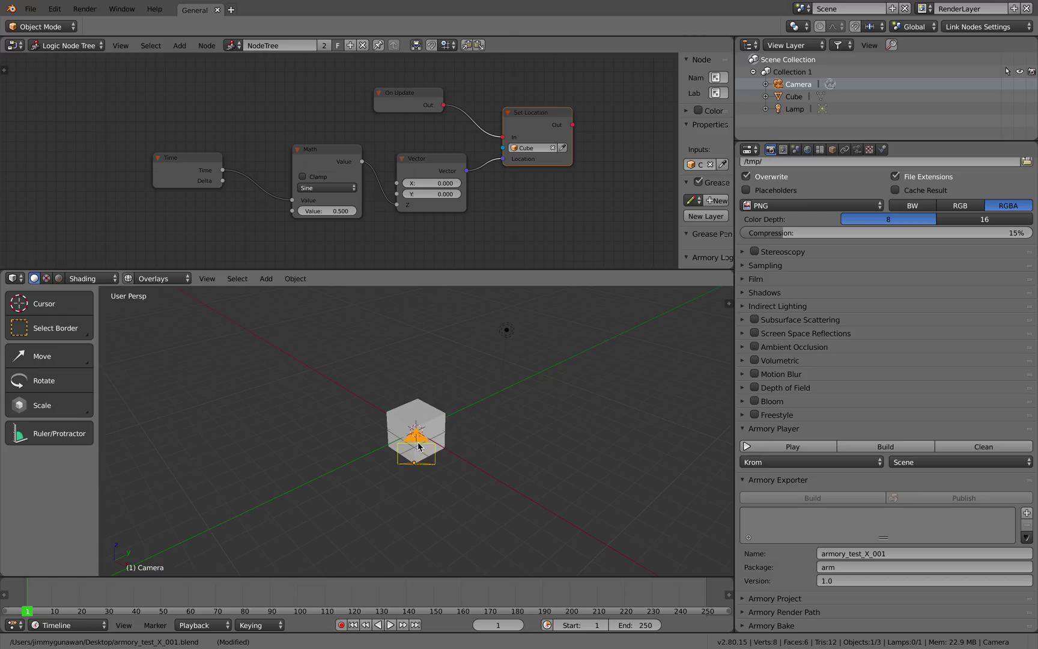
- Move the lamp to a new position in the 3D viewport and save the file
{"action": "middle_click_drag", "start_coordinate": [419, 444], "coordinate": [409, 429]}
{"action": "scroll", "coordinate": [423, 440], "scroll_direction": "up", "scroll_amount": 2}
{"action": "scroll", "coordinate": [416, 424], "scroll_direction": "down", "scroll_amount": 2}
{"action": "right_click", "coordinate": [482, 331]}
{"action": "middle_click_drag", "start_coordinate": [483, 332], "coordinate": [480, 394]}
{"action": "key", "text": "g"}
{"action": "left_click", "coordinate": [449, 385]}
{"action": "key", "text": "super+s"}
{"action": "scroll", "coordinate": [457, 394], "scroll_direction": "up", "scroll_amount": 2}
{"action": "scroll", "coordinate": [456, 397], "scroll_direction": "down", "scroll_amount": 3}
{"action": "key", "text": "super+s"}
{"action": "left_click", "coordinate": [480, 397]}
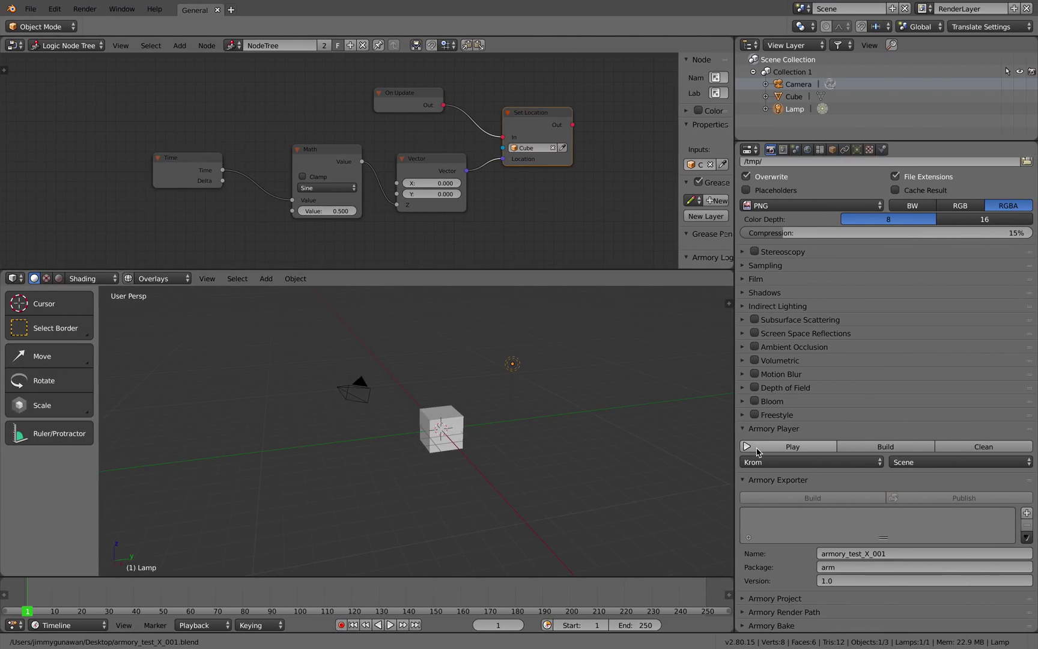
- Play the scene in Krom, review the cube's node trait during compiling, watch the moving cube, and close the player window
{"action": "left_click", "coordinate": [757, 448]}
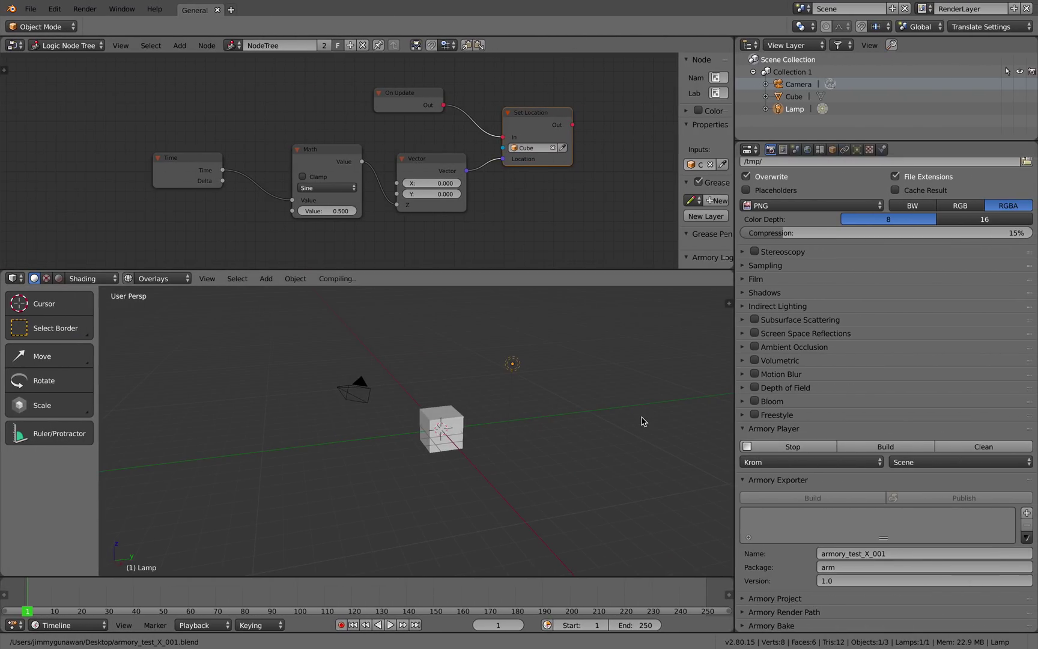
{"action": "left_click", "coordinate": [434, 435]}
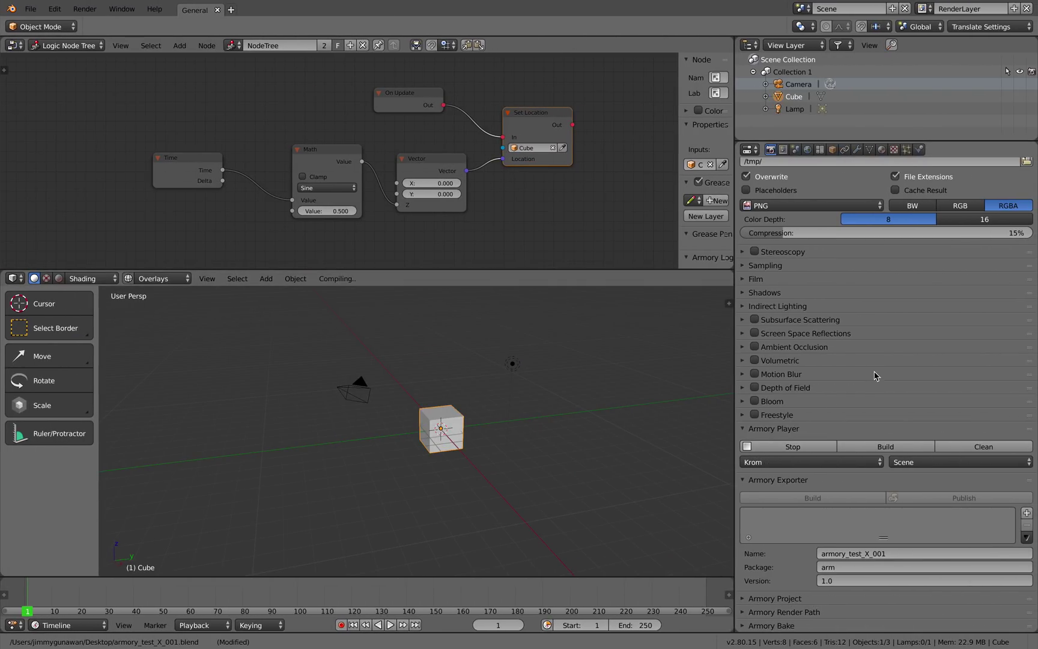
{"action": "left_click", "coordinate": [832, 150]}
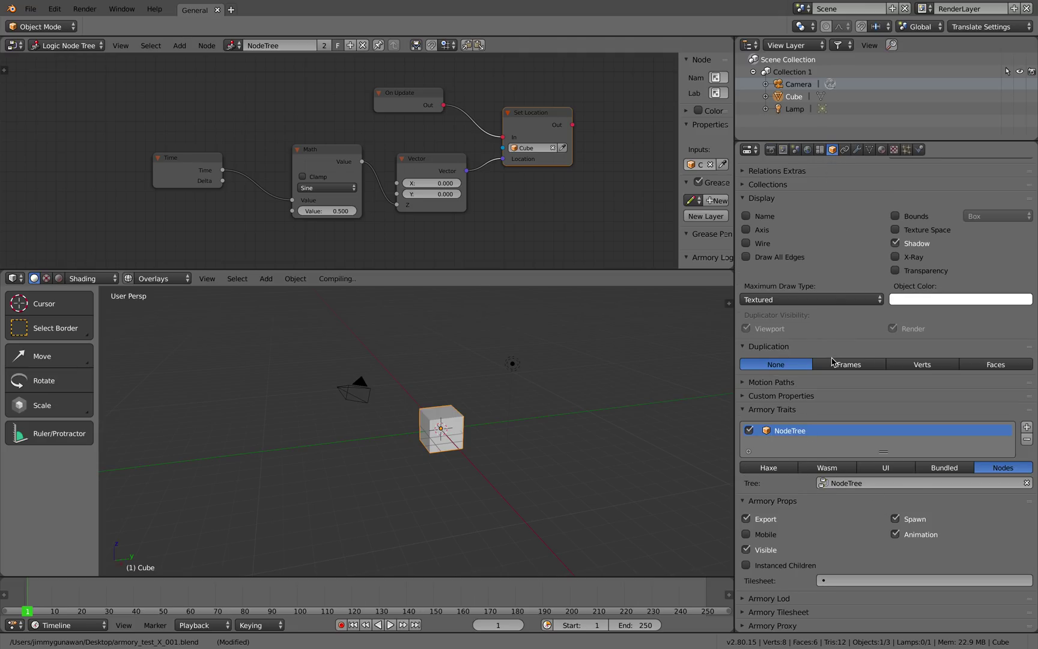
{"action": "left_click", "coordinate": [771, 150]}
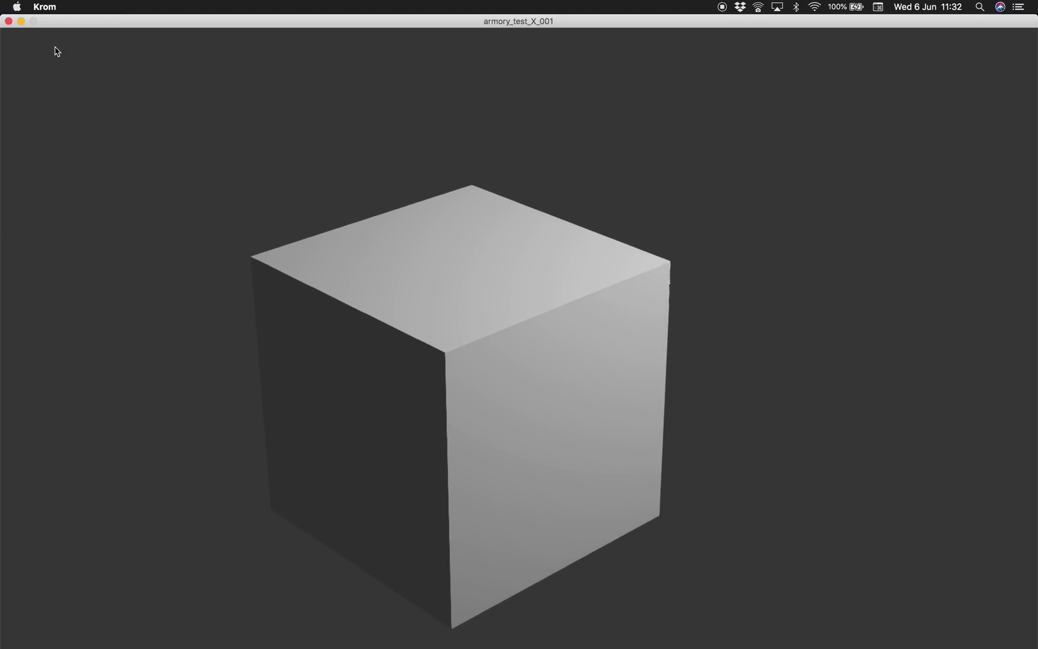
{"action": "left_click", "coordinate": [10, 22]}
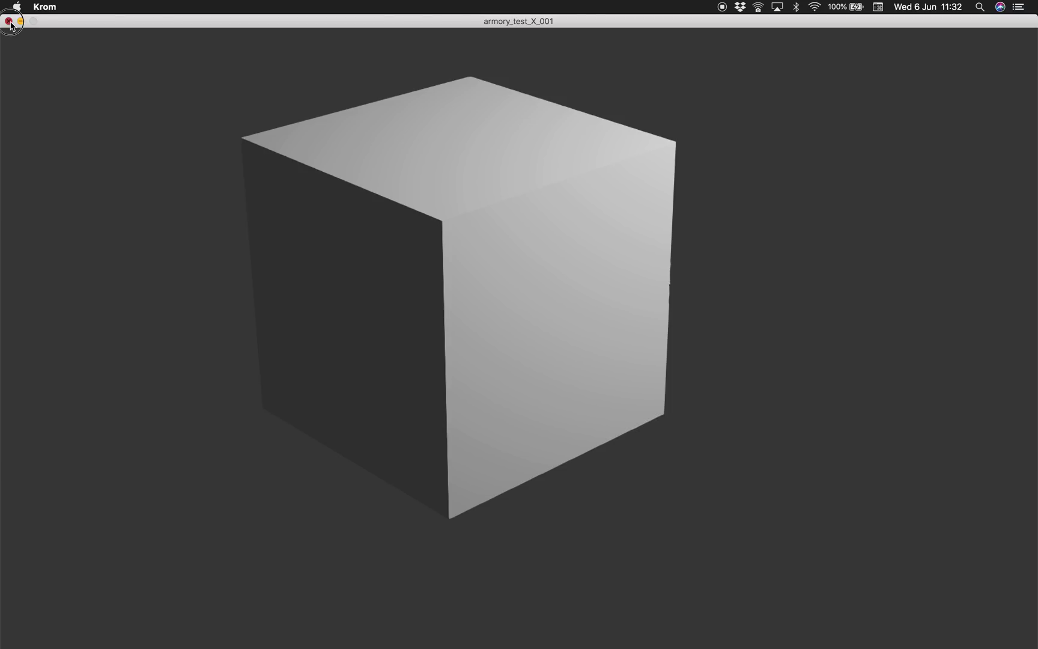
{"action": "key", "text": "ctrl+Right"}
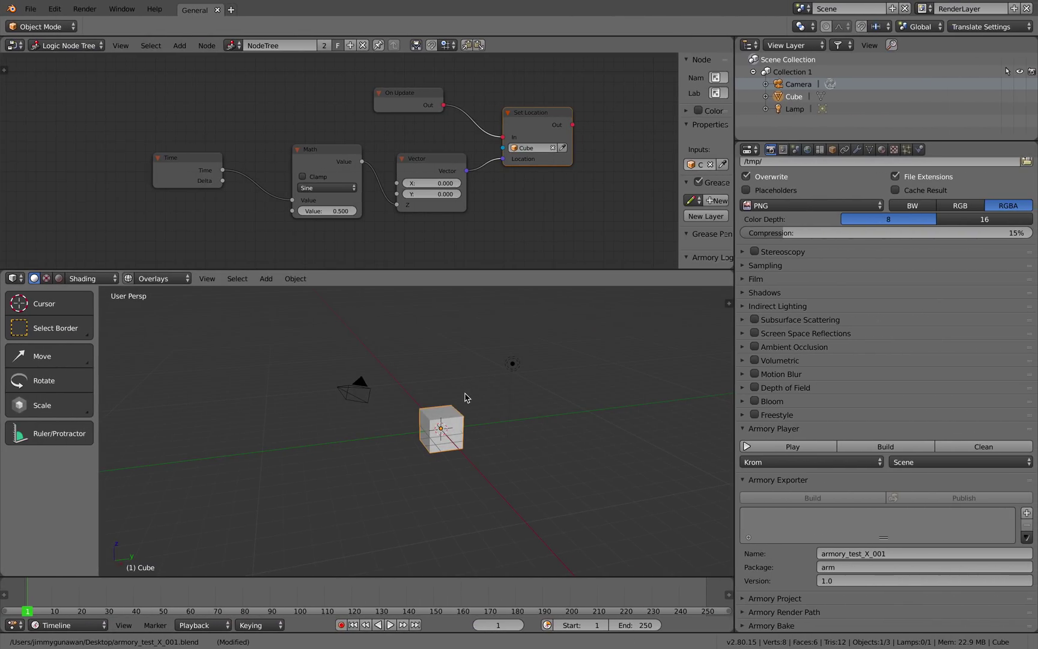
- Save the file with the current node setup
{"action": "scroll", "coordinate": [468, 394], "scroll_direction": "up", "scroll_amount": 2}
{"action": "key", "text": "ctrl+s"}
{"action": "left_click", "coordinate": [469, 391]}
{"action": "scroll", "coordinate": [470, 394], "scroll_direction": "left", "scroll_amount": 2}
{"action": "scroll", "coordinate": [467, 394], "scroll_direction": "up", "scroll_amount": 3}
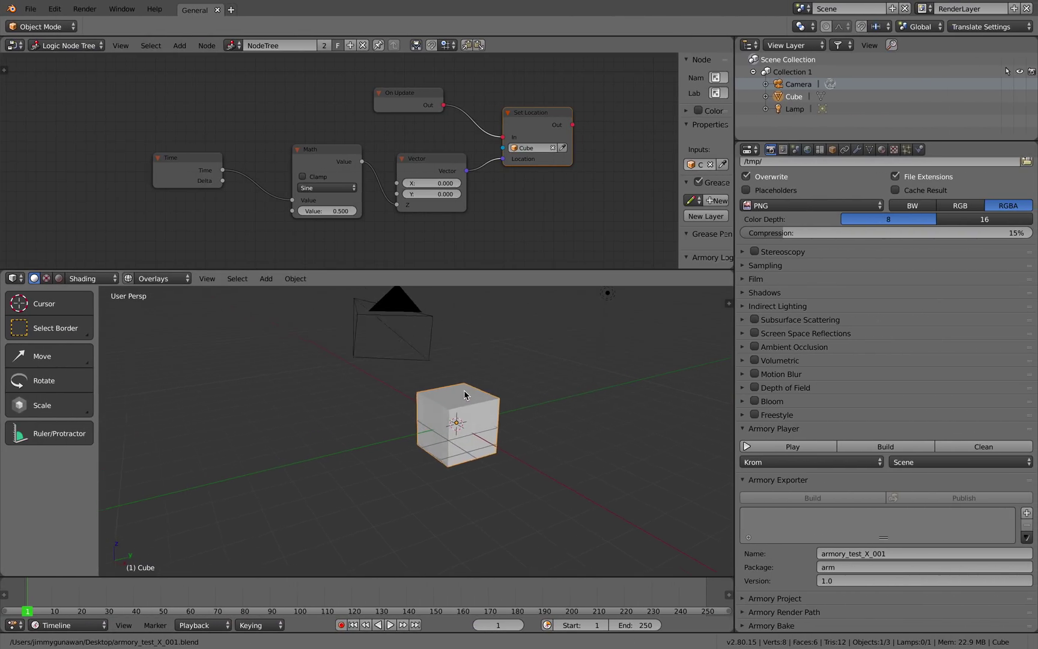
{"action": "scroll", "coordinate": [466, 394], "scroll_direction": "right", "scroll_amount": 2}
{"action": "key", "text": "ctrl+s"}
{"action": "left_click", "coordinate": [465, 394]}
{"action": "scroll", "coordinate": [465, 394], "scroll_direction": "right", "scroll_amount": 3}
- Add a Monkey mesh and move it beside the cube along the Y axis
{"action": "key", "text": "shift+a"}
{"action": "mouse_move", "coordinate": [458, 398]}
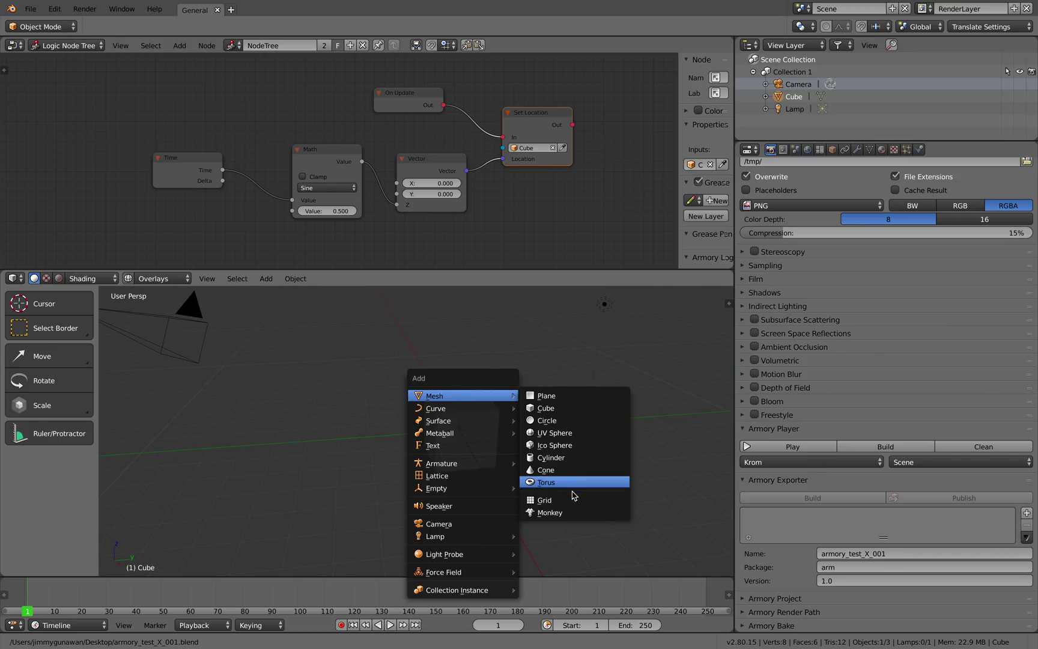
{"action": "left_click", "coordinate": [567, 511]}
{"action": "scroll", "coordinate": [550, 448], "scroll_direction": "right", "scroll_amount": 2}
{"action": "key", "text": "g"}
{"action": "left_click", "coordinate": [468, 444]}
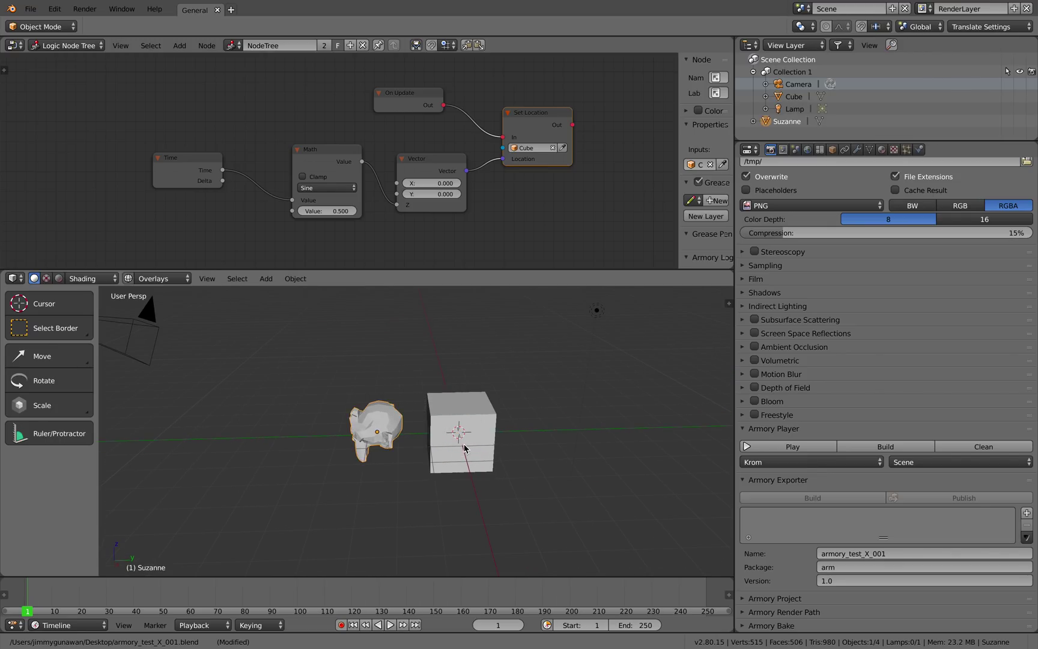
- Adjust the monkey's position next to the cube and save the file
{"action": "scroll", "coordinate": [468, 444], "scroll_direction": "left", "scroll_amount": 3}
{"action": "key", "text": "ctrl+s"}
{"action": "left_click", "coordinate": [473, 441]}
{"action": "key", "text": "g"}
{"action": "left_click", "coordinate": [462, 446]}
{"action": "key", "text": "ctrl+s"}
{"action": "left_click", "coordinate": [460, 447]}
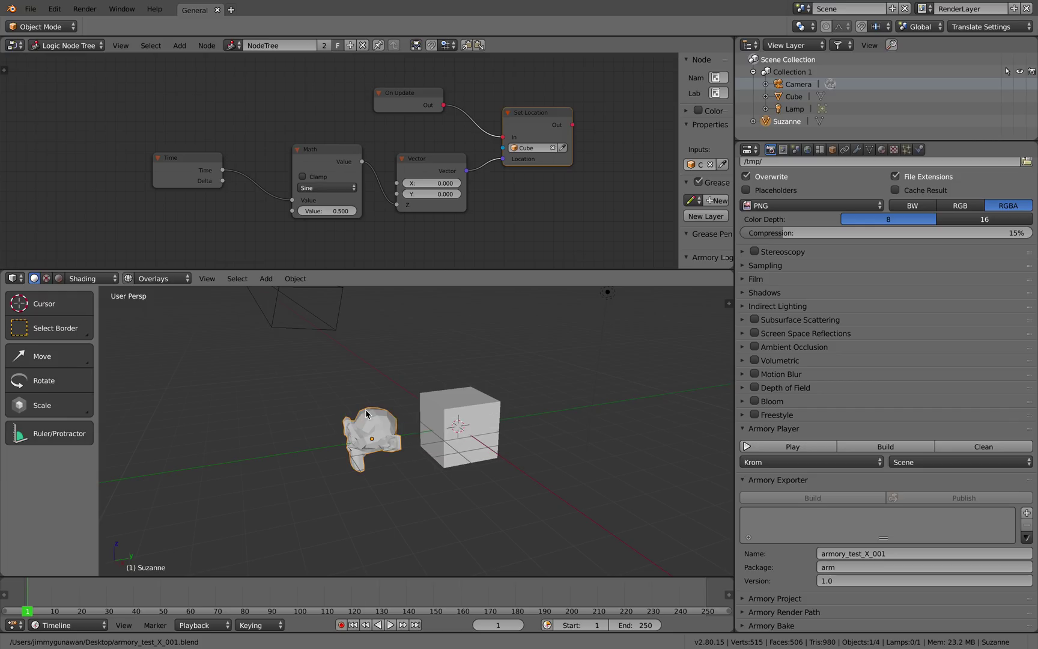
{"action": "scroll", "coordinate": [406, 428], "scroll_direction": "left", "scroll_amount": 4}
{"action": "key", "text": "ctrl+s"}
{"action": "left_click", "coordinate": [407, 427]}
- Move the On Update node away from Set Location to a spot above the Math and Vector nodes, and save the file
{"action": "middle_click_drag", "start_coordinate": [379, 181], "coordinate": [351, 154]}
{"action": "middle_click_drag", "start_coordinate": [166, 155], "coordinate": [178, 168]}
{"action": "scroll", "coordinate": [178, 168], "scroll_direction": "down", "scroll_amount": 1}
{"action": "left_click_drag", "start_coordinate": [378, 87], "coordinate": [316, 95]}
{"action": "key", "text": "ctrl+s"}
{"action": "middle_click_drag", "start_coordinate": [326, 107], "coordinate": [271, 125]}
{"action": "left_click", "coordinate": [298, 122]}
{"action": "scroll", "coordinate": [271, 125], "scroll_direction": "up", "scroll_amount": 2}
{"action": "middle_click_drag", "start_coordinate": [383, 148], "coordinate": [371, 149]}
{"action": "left_click_drag", "start_coordinate": [226, 94], "coordinate": [267, 92]}
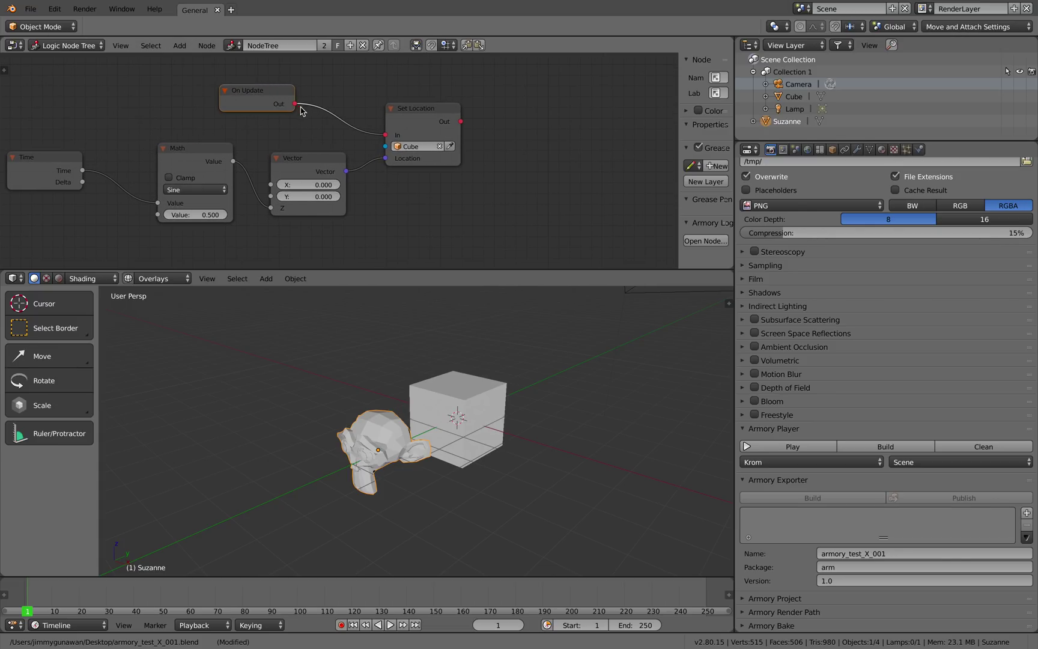
{"action": "key", "text": "shift+a"}
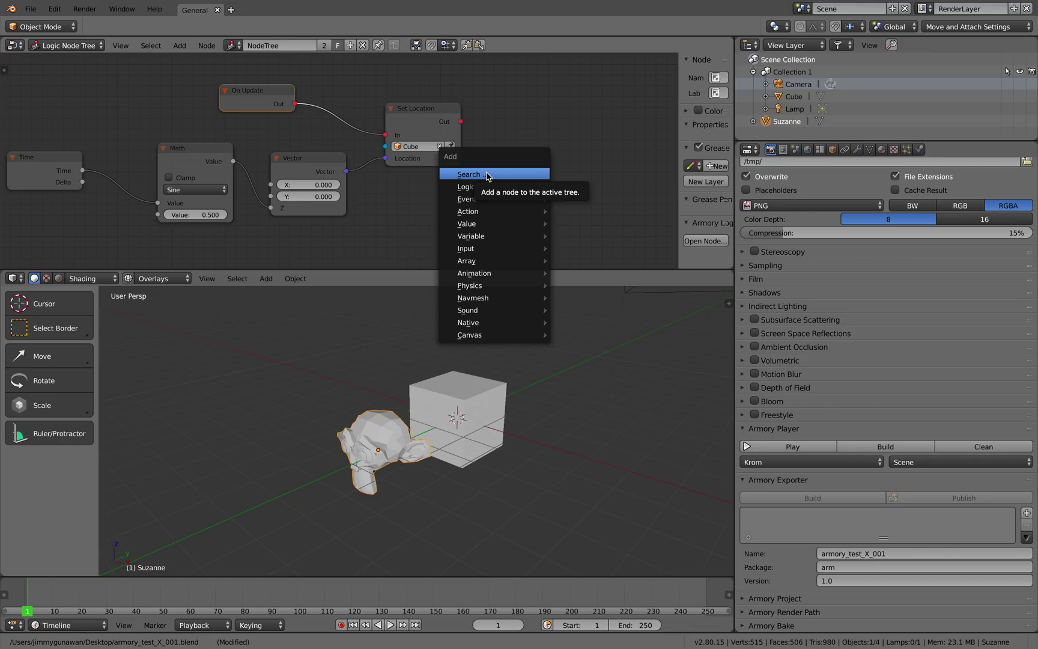
{"action": "left_click", "coordinate": [488, 175]}
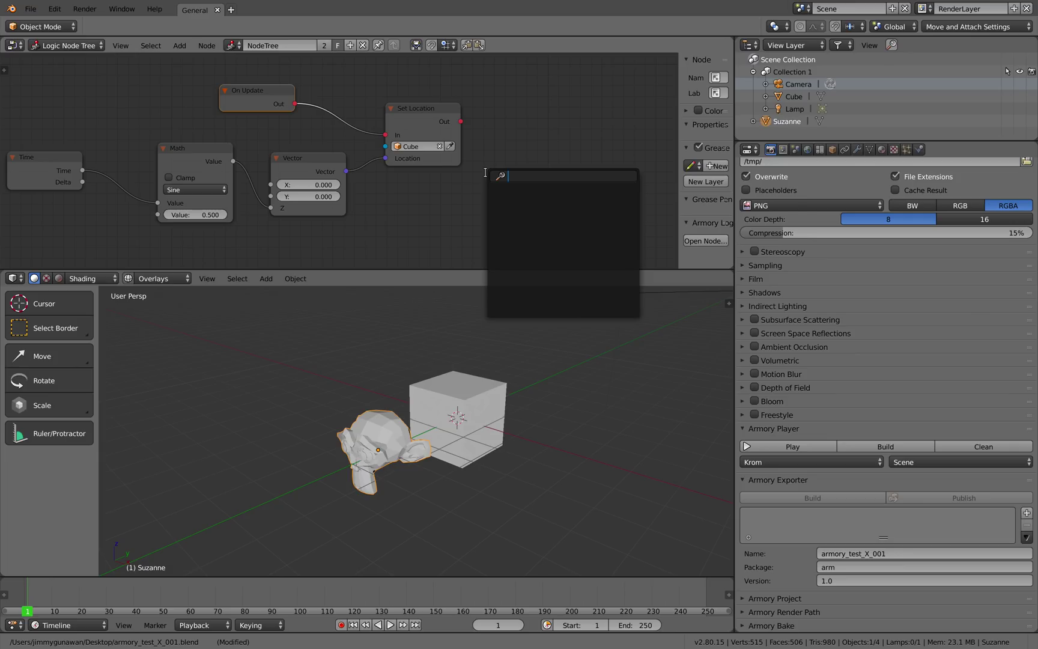
{"action": "key", "text": "Escape"}
- Add a Rotate Object action node below Set Location and connect the On Update output to its In socket
{"action": "key", "text": "shift+a"}
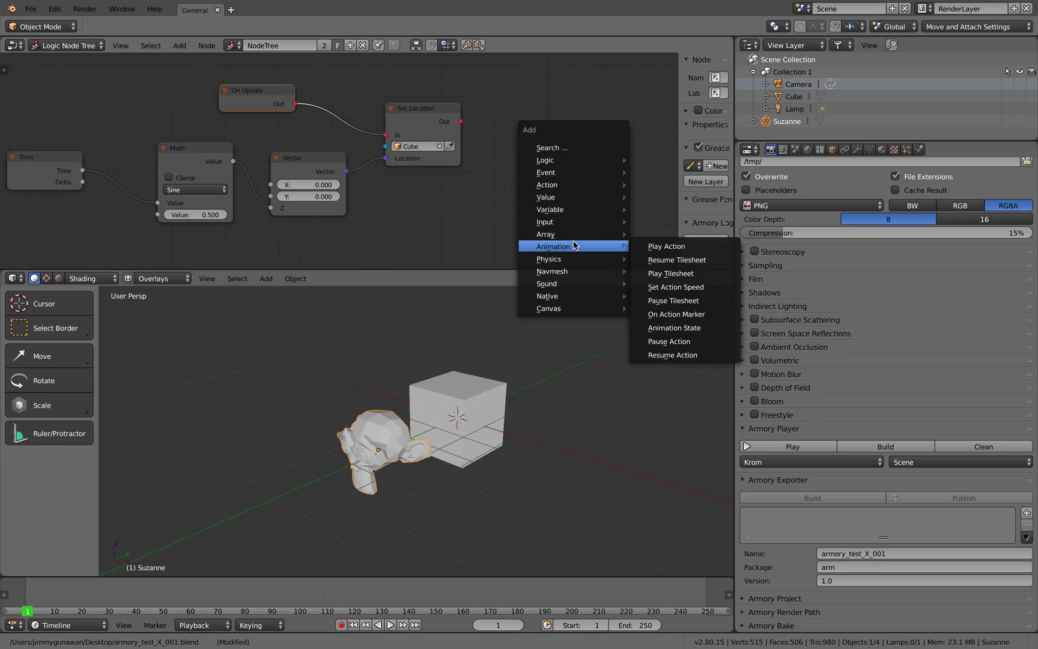
{"action": "mouse_move", "coordinate": [575, 239]}
{"action": "mouse_move", "coordinate": [595, 185]}
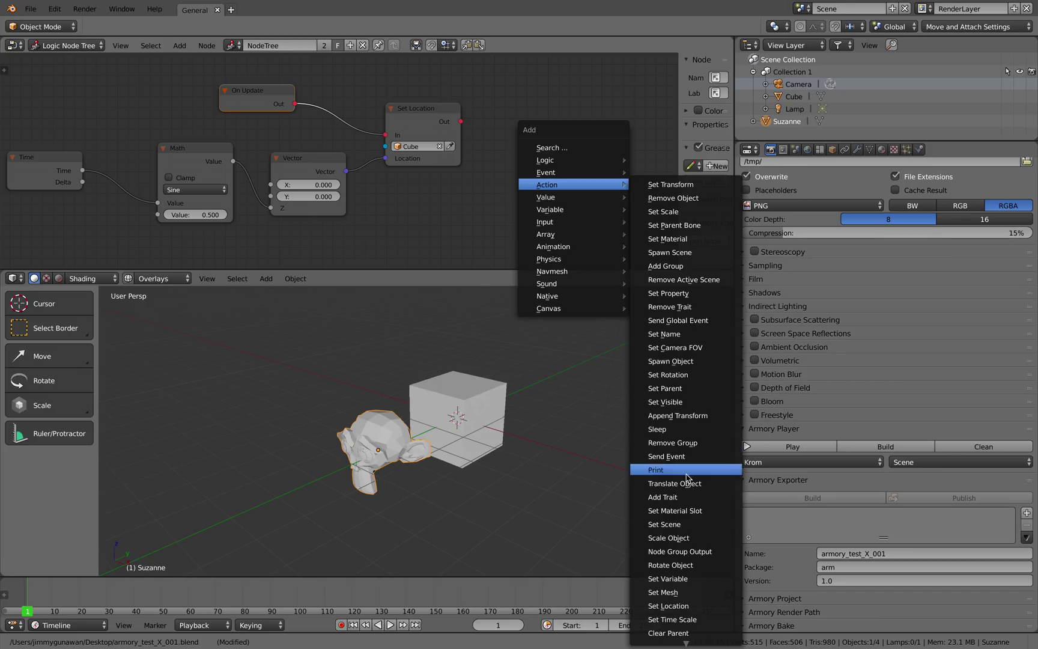
{"action": "left_click", "coordinate": [691, 565]}
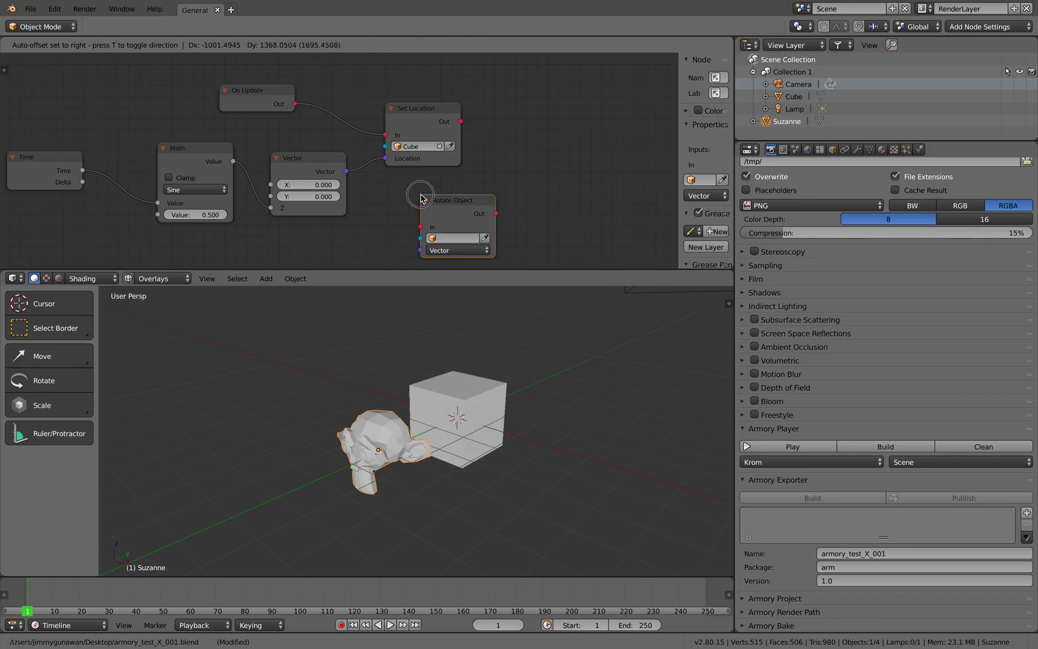
{"action": "left_click_drag", "start_coordinate": [329, 88], "coordinate": [336, 94]}
{"action": "mouse_move", "coordinate": [352, 106]}
{"action": "left_mouse_down"}
{"action": "mouse_move", "coordinate": [469, 222]}
{"action": "mouse_move", "coordinate": [320, 98]}
{"action": "mouse_move", "coordinate": [333, 104]}
{"action": "left_mouse_up"}
{"action": "left_click_drag", "start_coordinate": [473, 188], "coordinate": [451, 172]}
{"action": "left_click_drag", "start_coordinate": [489, 196], "coordinate": [471, 185]}
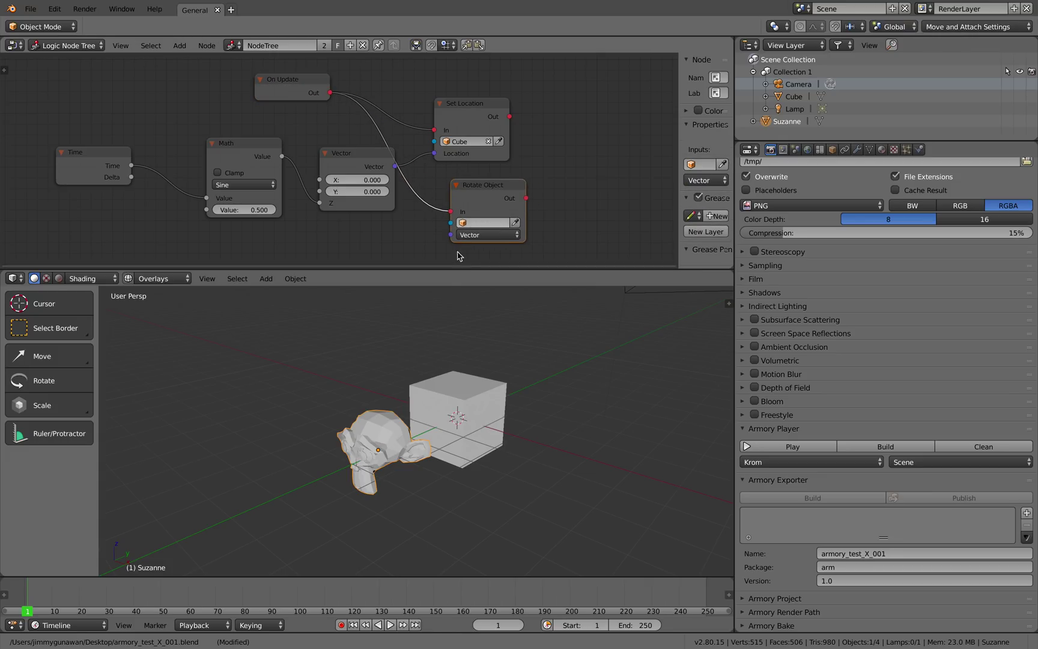
- Assign Suzanne to the Rotate Object node, set the third component of its vector to 0.04, and position it below Set Location
{"action": "left_click", "coordinate": [482, 222]}
{"action": "left_click", "coordinate": [479, 270]}
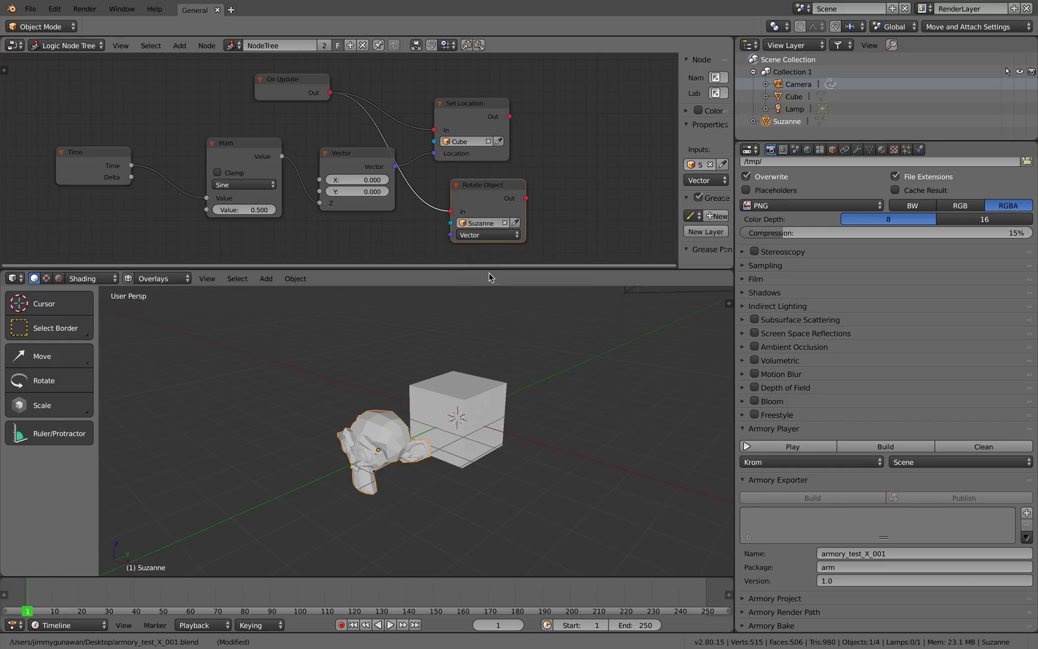
{"action": "left_click_drag", "start_coordinate": [493, 197], "coordinate": [500, 181]}
{"action": "left_click", "coordinate": [504, 219]}
{"action": "left_click", "coordinate": [495, 251]}
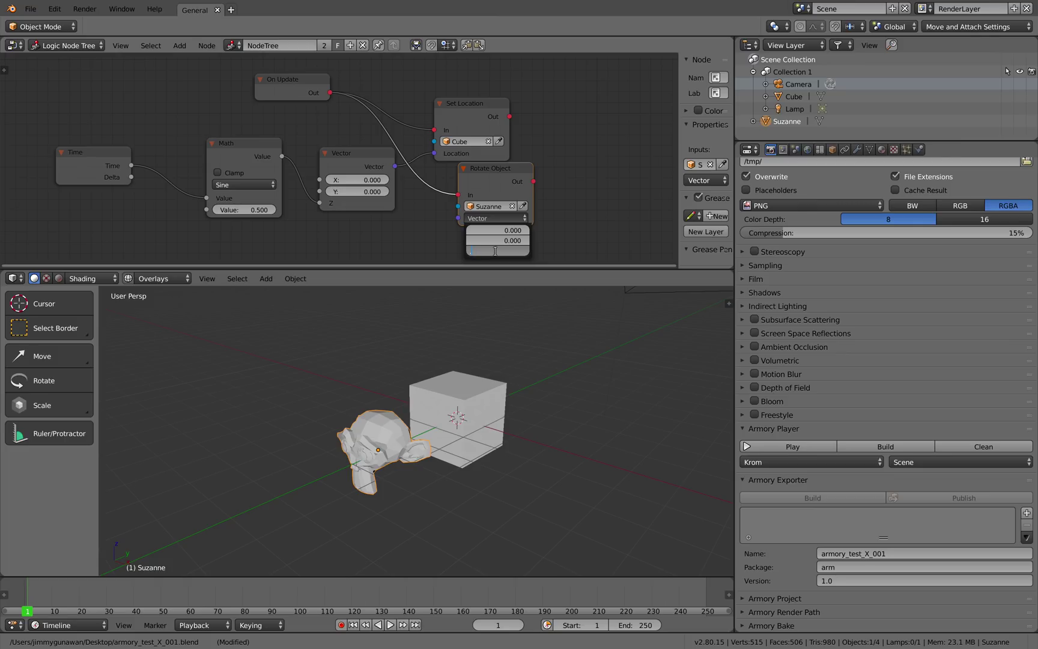
{"action": "type", "text": "0.04"}
{"action": "key", "text": "Return"}
{"action": "left_click", "coordinate": [424, 223]}
{"action": "left_click_drag", "start_coordinate": [482, 171], "coordinate": [479, 182]}
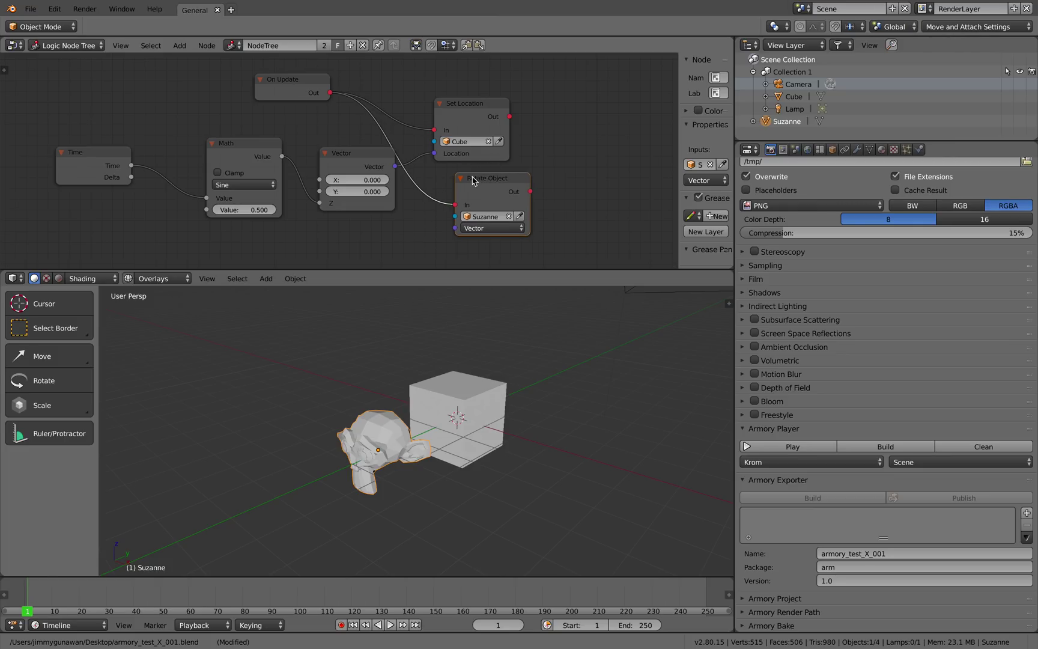
- Save the scene over armory_test_X_001.blend
{"action": "key", "text": "ctrl+s"}
{"action": "left_click", "coordinate": [480, 181]}
{"action": "middle_click_drag", "start_coordinate": [486, 175], "coordinate": [536, 196]}
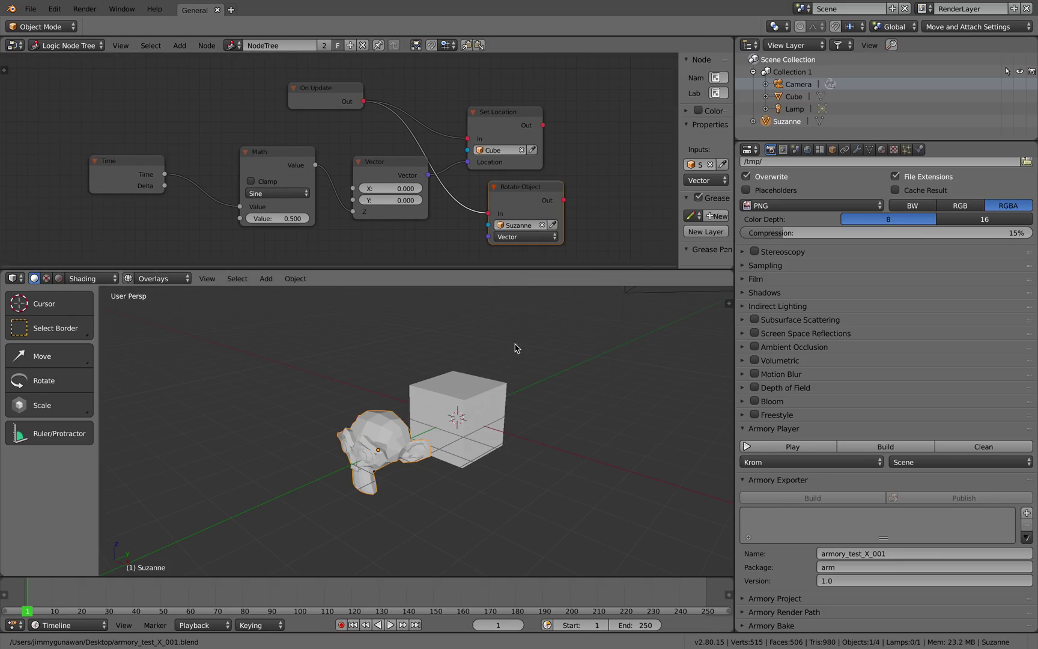
{"action": "middle_click_drag", "start_coordinate": [521, 379], "coordinate": [517, 368]}
{"action": "scroll", "coordinate": [517, 368], "scroll_direction": "up", "scroll_amount": 1}
{"action": "key", "text": "ctrl+s"}
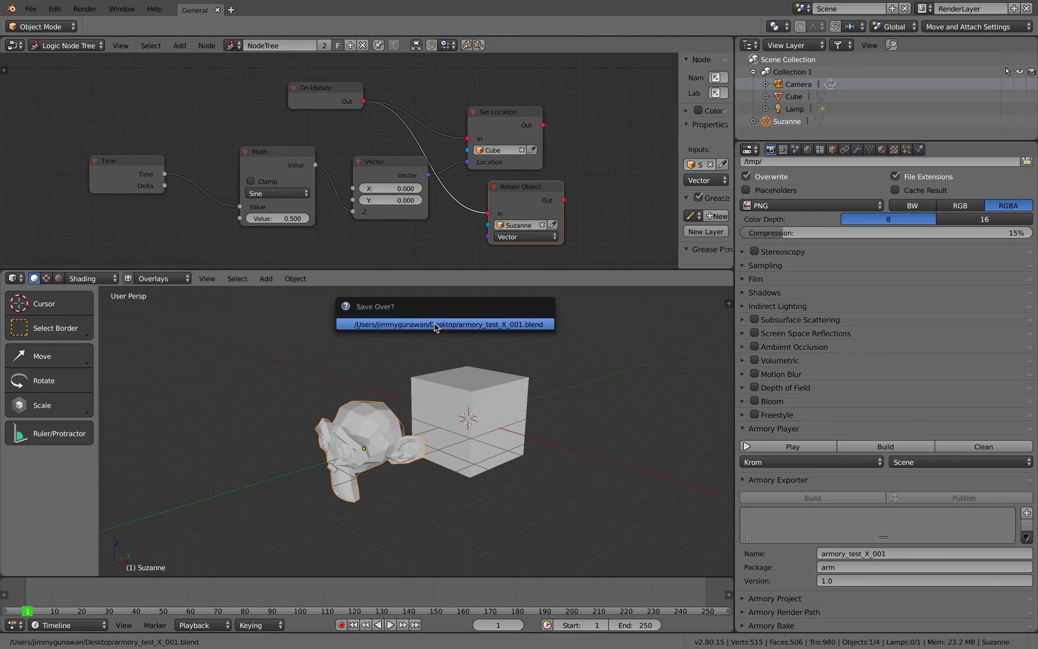
{"action": "left_click", "coordinate": [434, 326]}
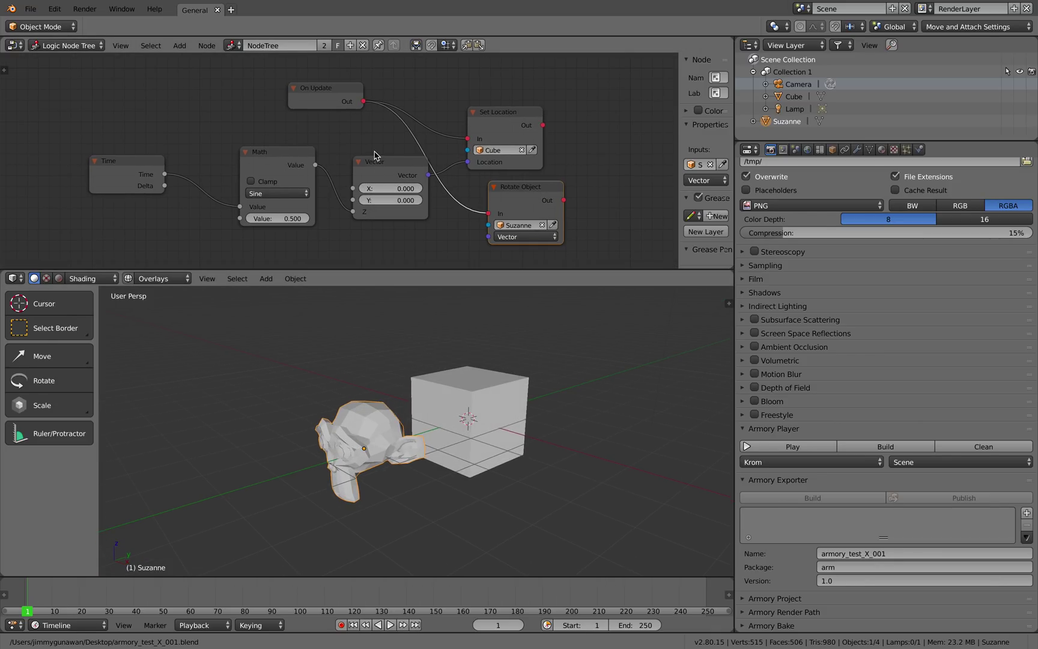
- Move the Set Location node slightly up and away from Rotate Object, and save the file
{"action": "middle_click_drag", "start_coordinate": [374, 152], "coordinate": [377, 152]}
{"action": "left_click_drag", "start_coordinate": [505, 129], "coordinate": [514, 117]}
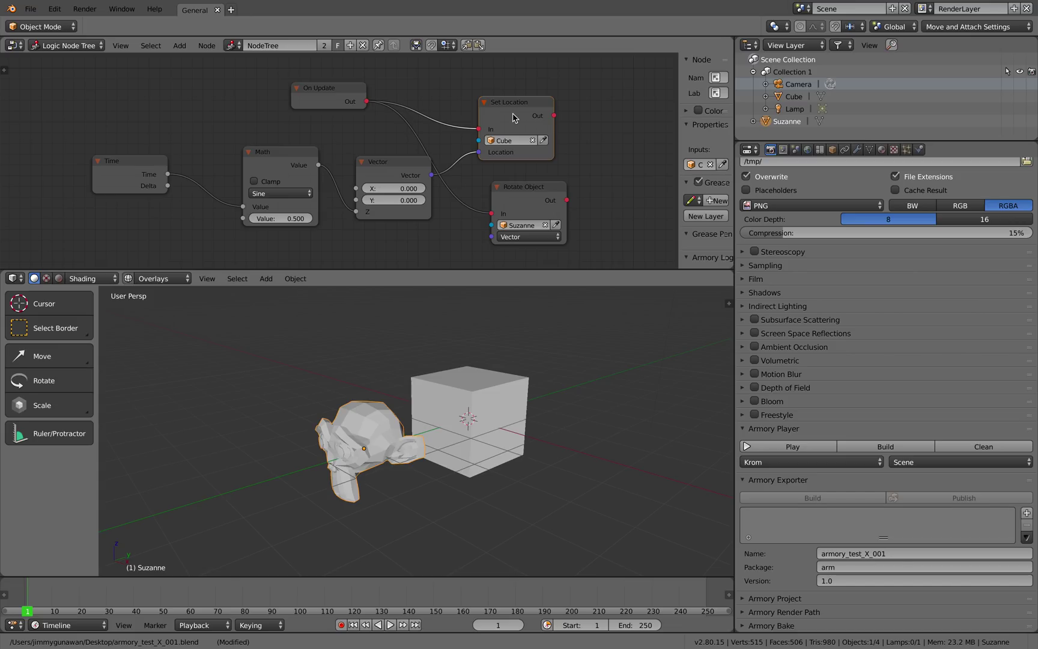
{"action": "key", "text": "ctrl+s"}
{"action": "middle_click_drag", "start_coordinate": [477, 360], "coordinate": [456, 390]}
{"action": "left_click", "coordinate": [473, 360]}
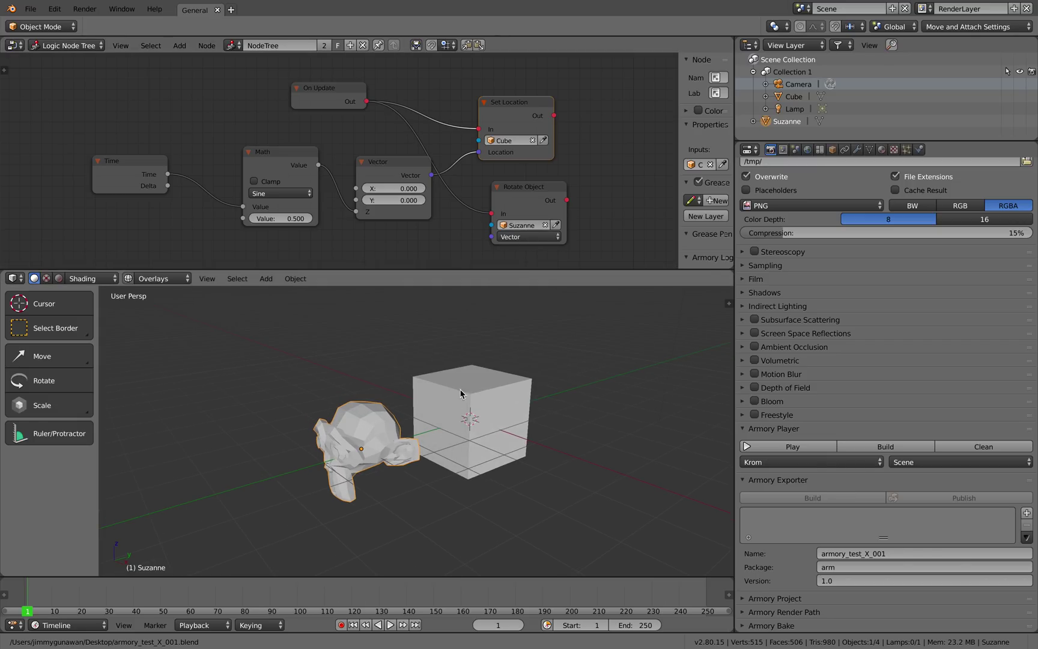
- Give Suzanne a new material with a light blue base color of about RGB 0.398, 0.656, 0.800, and save the file
{"action": "left_click", "coordinate": [881, 149]}
{"action": "left_click", "coordinate": [856, 233]}
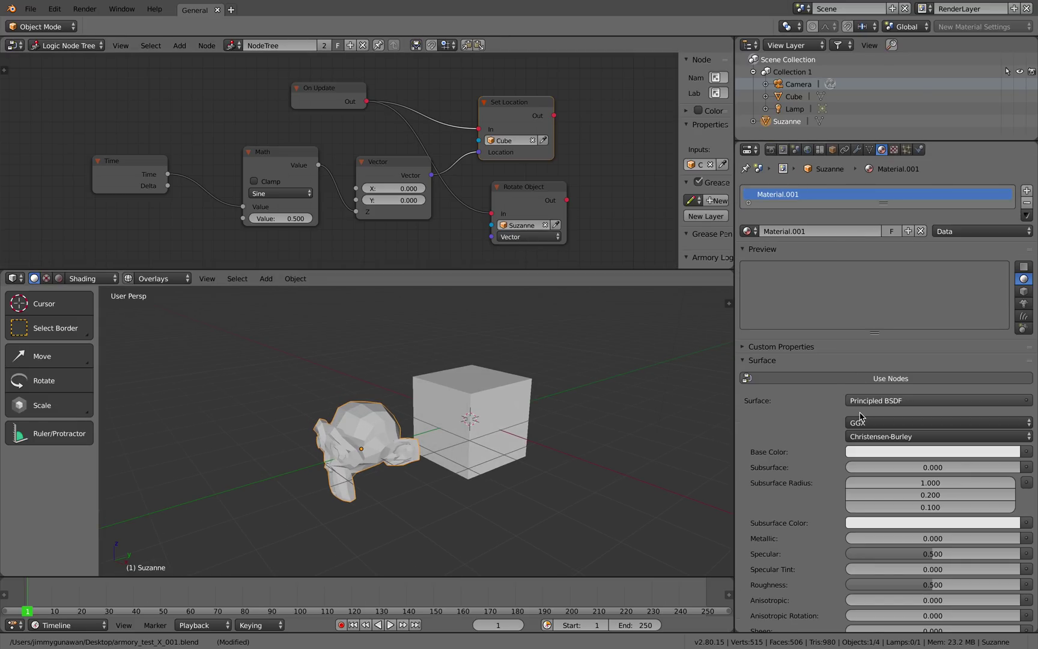
{"action": "left_click", "coordinate": [877, 452]}
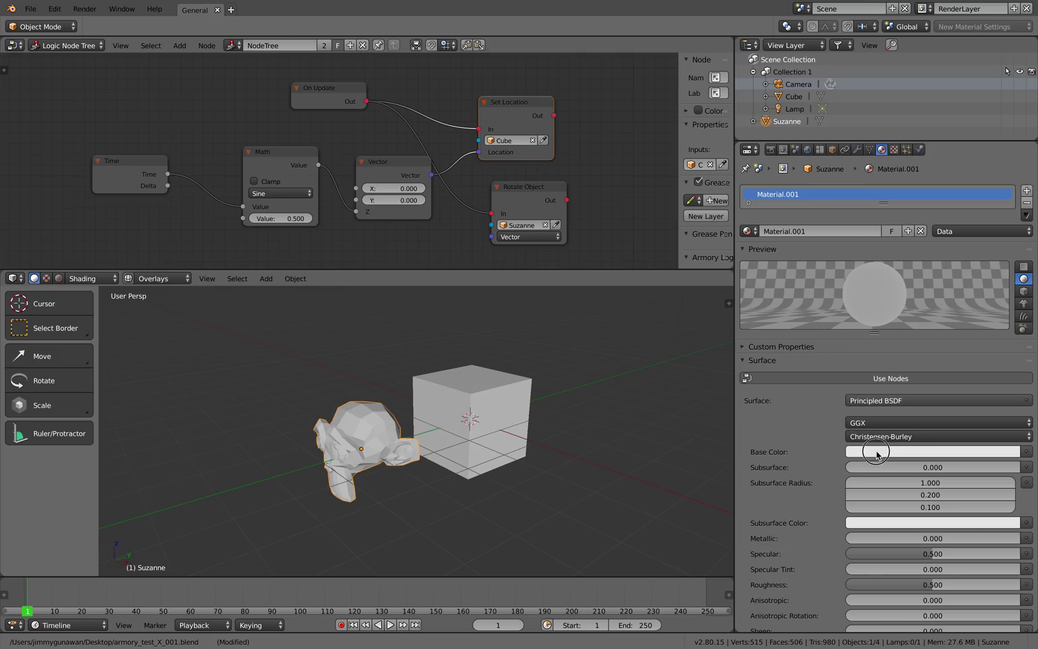
{"action": "left_click", "coordinate": [893, 452]}
{"action": "left_click_drag", "start_coordinate": [958, 331], "coordinate": [959, 303]}
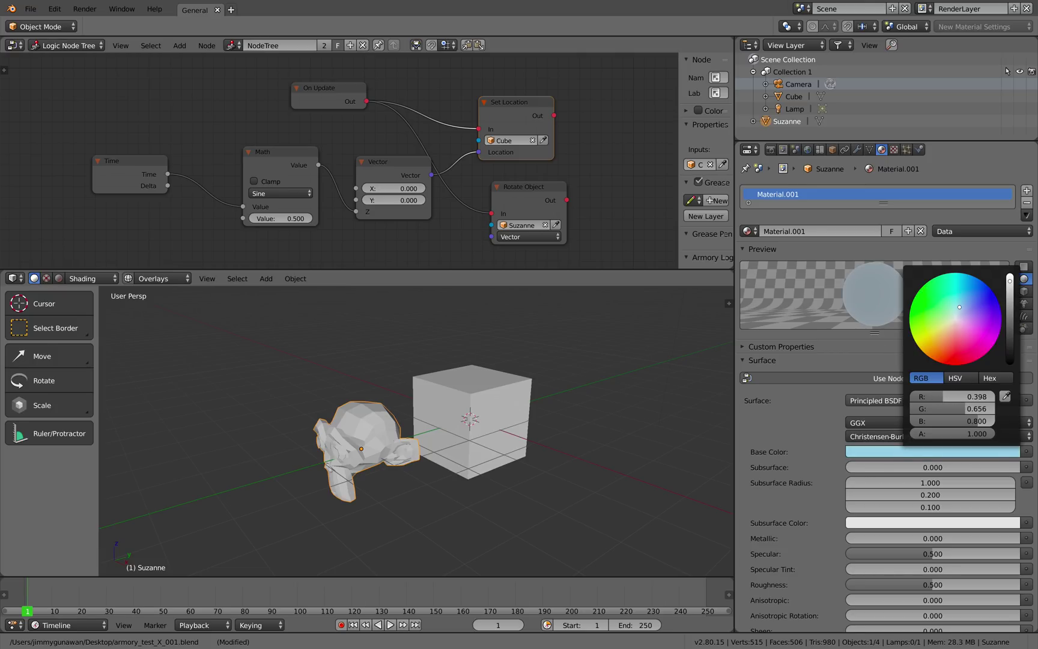
{"action": "key", "text": "super+s"}
{"action": "left_click", "coordinate": [566, 382]}
{"action": "key", "text": "super+s"}
{"action": "left_click", "coordinate": [536, 384]}
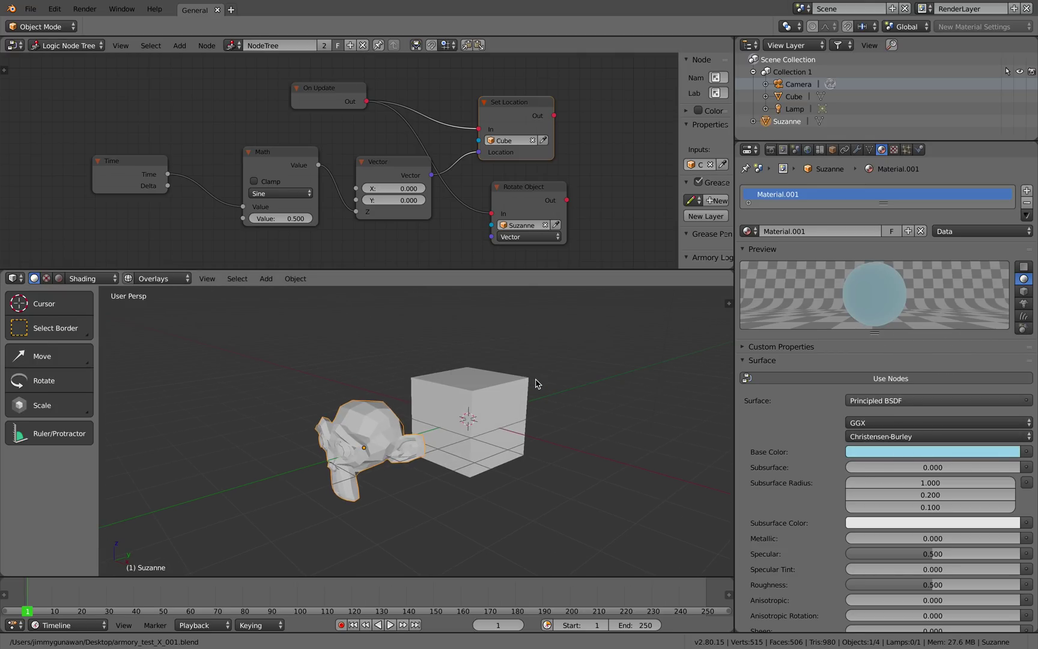
- Play the scene in the Krom player, watch how the cube and monkey move, and close the player
{"action": "scroll", "coordinate": [536, 390], "scroll_direction": "down", "scroll_amount": 4}
{"action": "scroll", "coordinate": [538, 393], "scroll_direction": "up", "scroll_amount": 1}
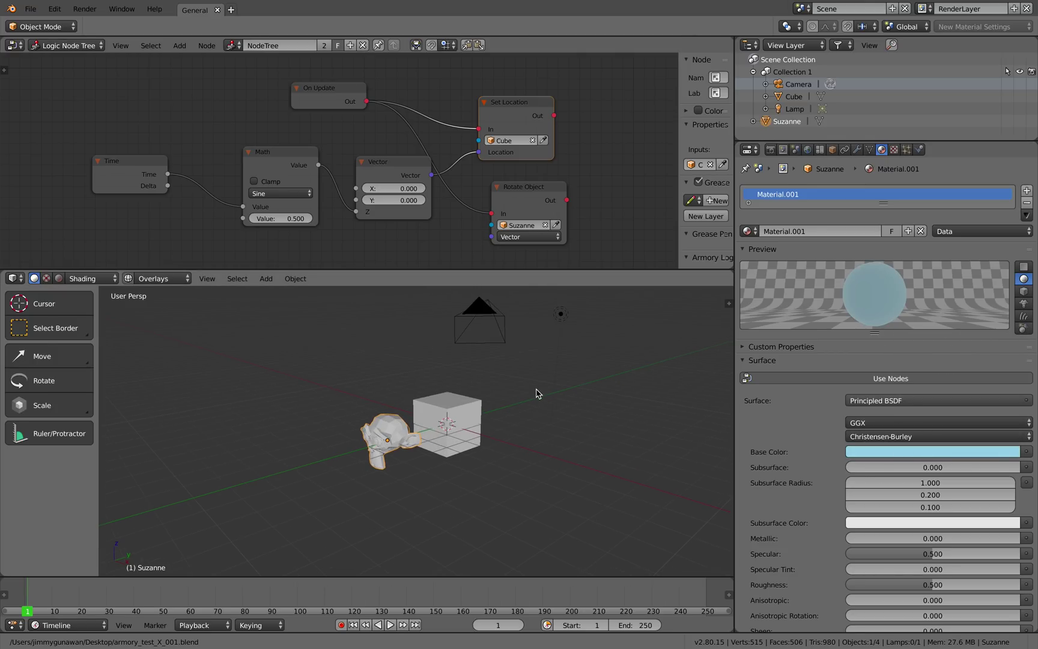
{"action": "left_click", "coordinate": [778, 150]}
{"action": "left_click", "coordinate": [792, 447]}
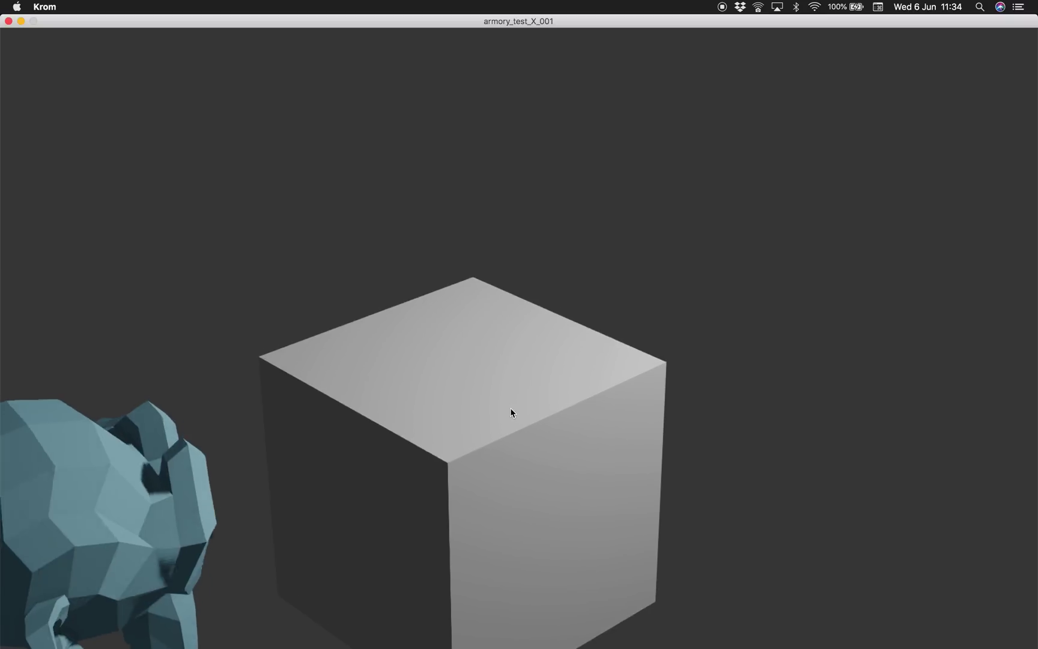
{"action": "left_click_drag", "start_coordinate": [422, 21], "coordinate": [488, 8]}
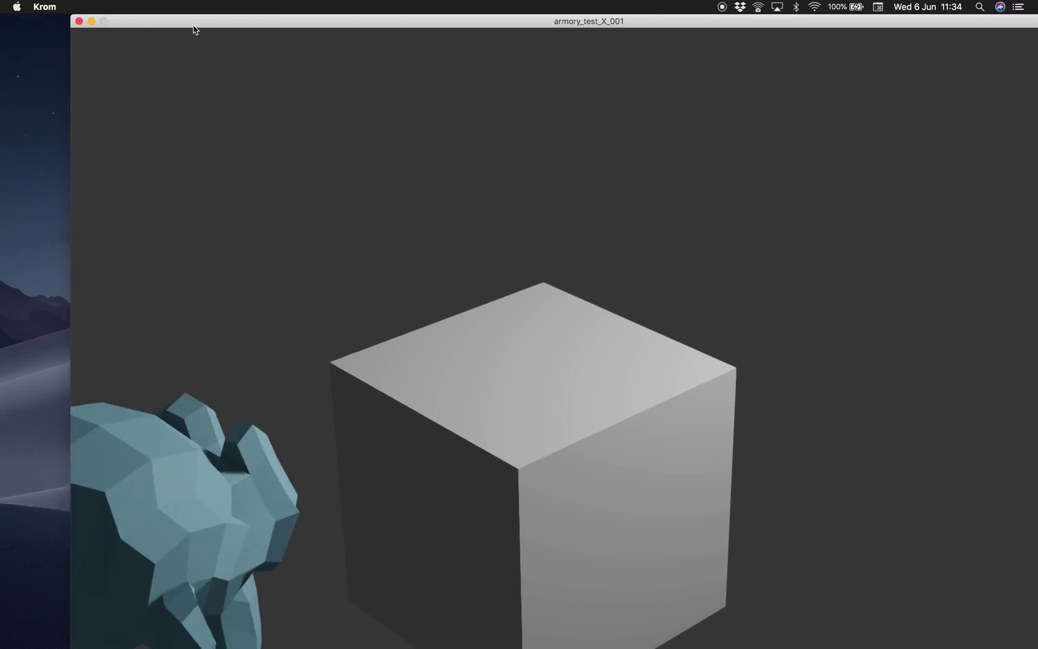
{"action": "left_click_drag", "start_coordinate": [193, 26], "coordinate": [167, 22]}
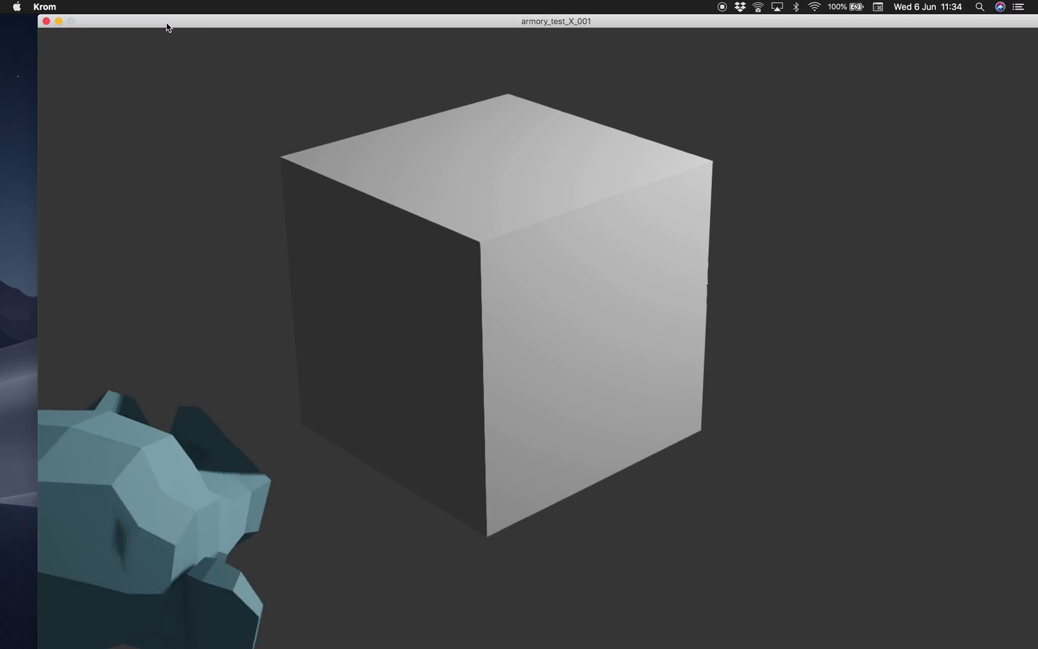
{"action": "left_click_drag", "start_coordinate": [187, 24], "coordinate": [171, 24]}
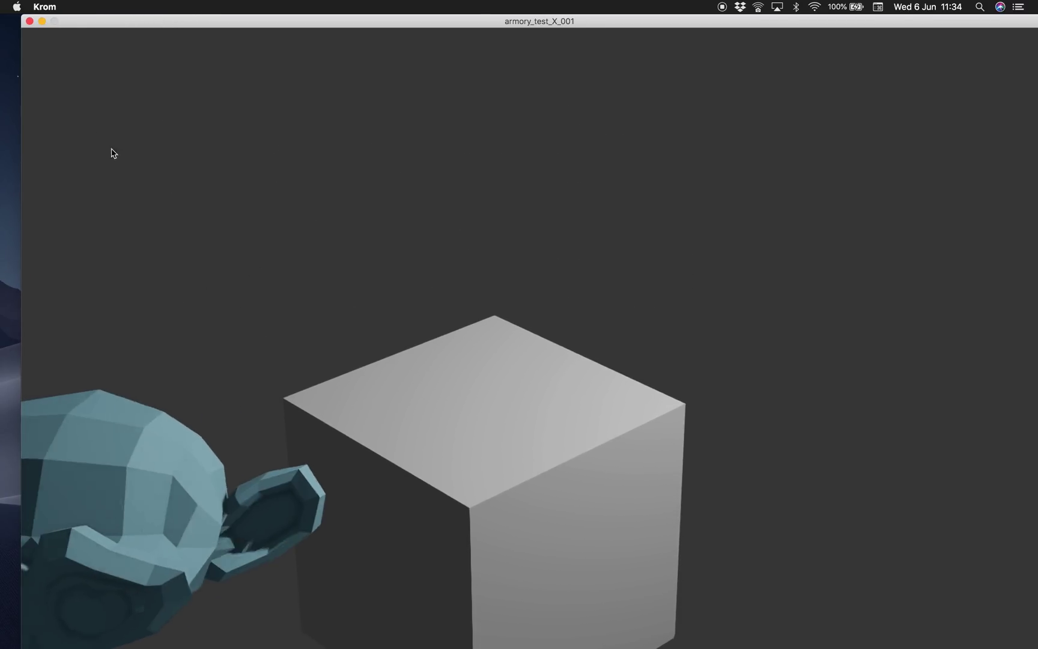
{"action": "left_click", "coordinate": [29, 21]}
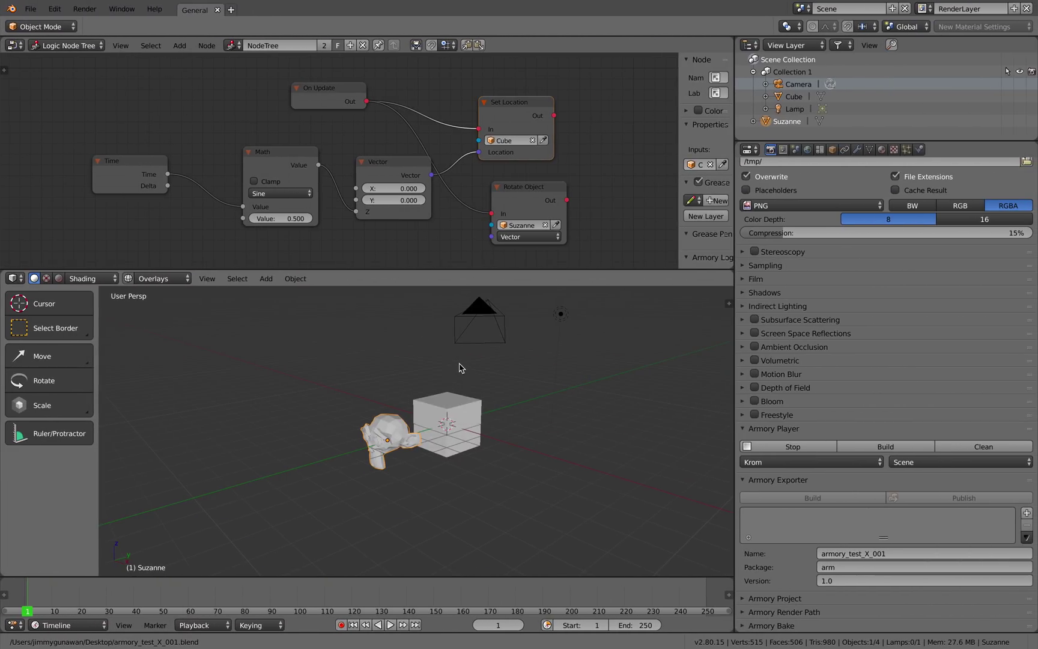
- Hide the node editor's sidebar and enlarge the node editor in width and height
{"action": "middle_click_drag", "start_coordinate": [460, 364], "coordinate": [458, 373]}
{"action": "scroll", "coordinate": [456, 372], "scroll_direction": "up", "scroll_amount": 2}
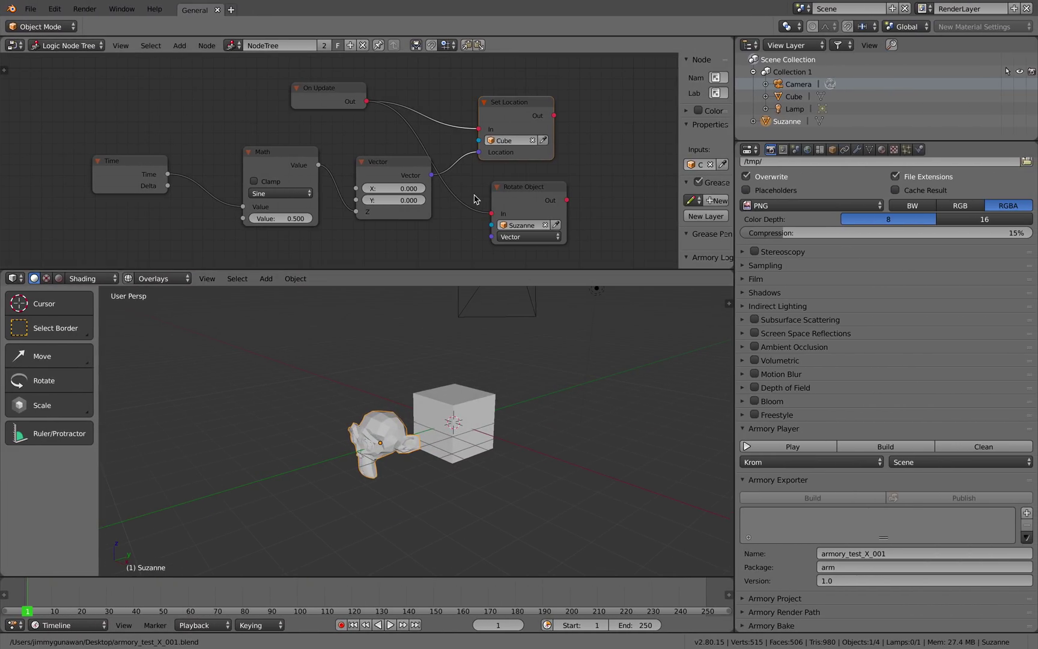
{"action": "middle_click_drag", "start_coordinate": [474, 199], "coordinate": [440, 202]}
{"action": "left_click_drag", "start_coordinate": [680, 136], "coordinate": [775, 135]}
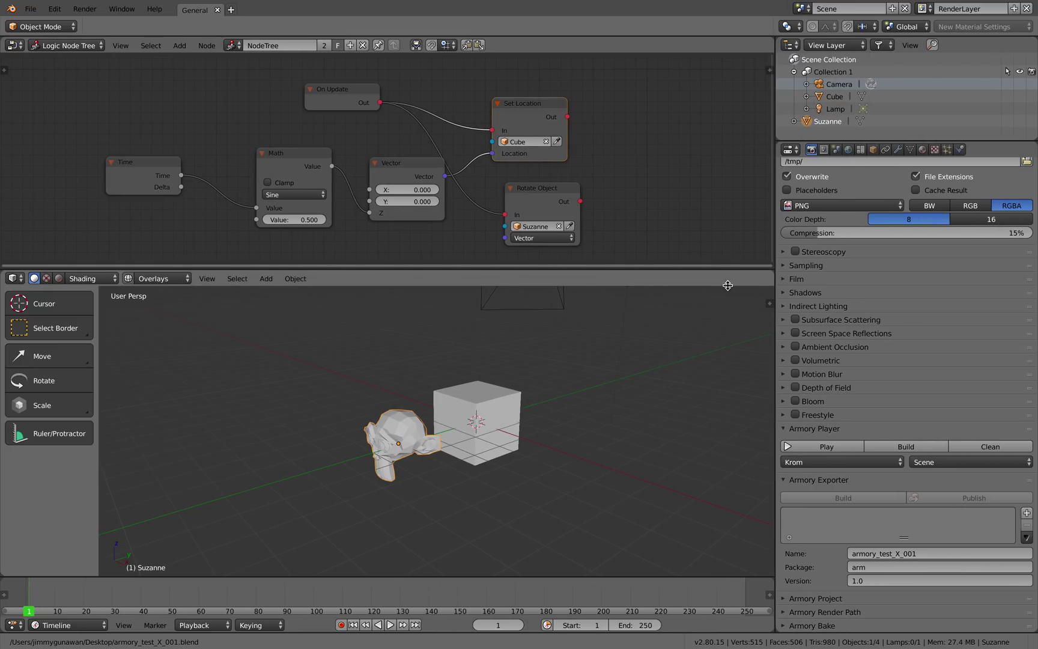
{"action": "left_click_drag", "start_coordinate": [651, 268], "coordinate": [652, 310]}
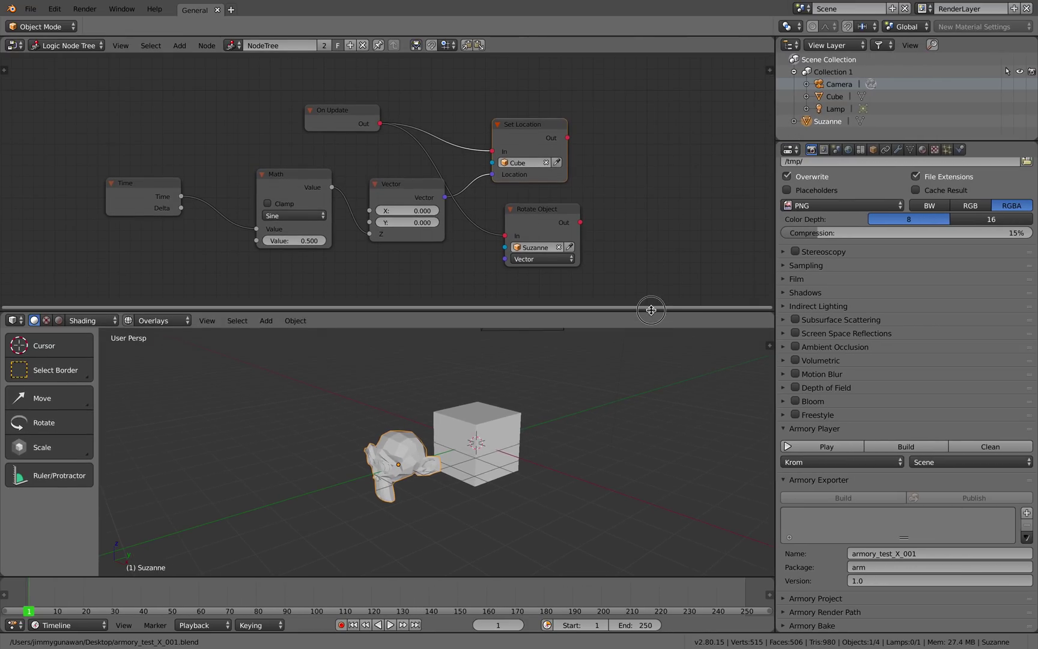
{"action": "middle_click_drag", "start_coordinate": [639, 268], "coordinate": [557, 250]}
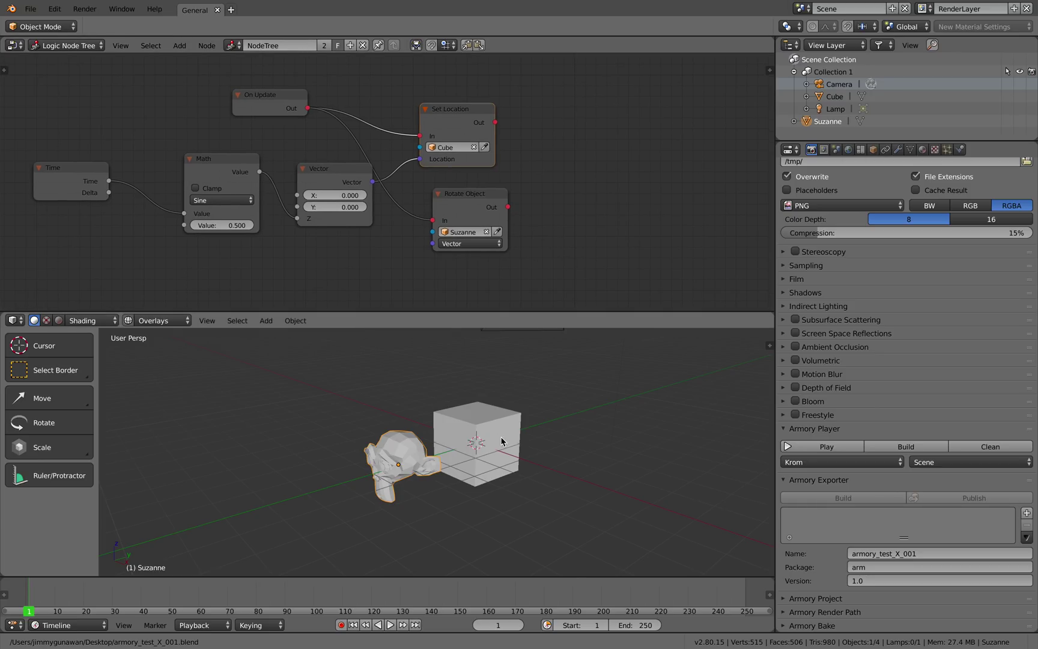
{"action": "middle_click_drag", "start_coordinate": [503, 440], "coordinate": [489, 452]}
{"action": "scroll", "coordinate": [485, 451], "scroll_direction": "up", "scroll_amount": 2}
{"action": "middle_click_drag", "start_coordinate": [545, 225], "coordinate": [522, 220]}
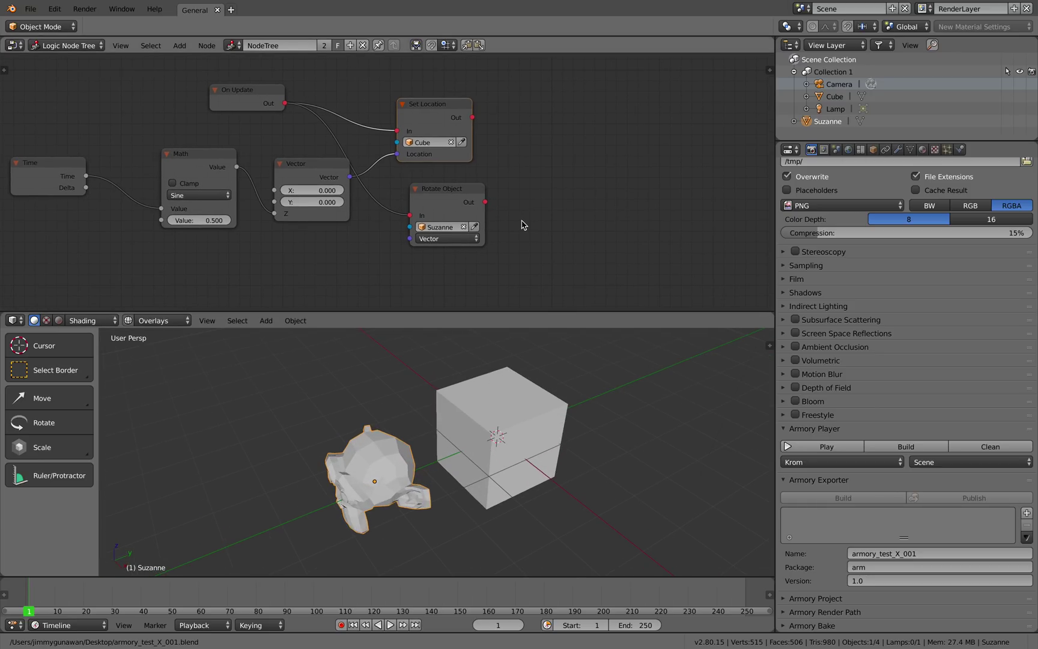
{"action": "key", "text": "shift+a"}
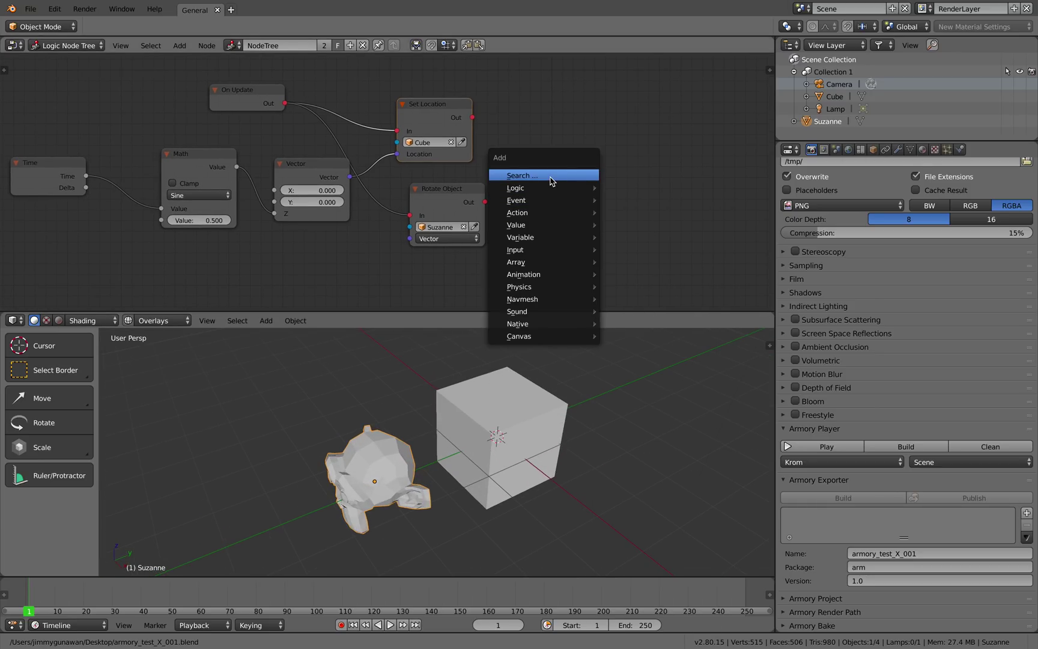
{"action": "left_click", "coordinate": [550, 177]}
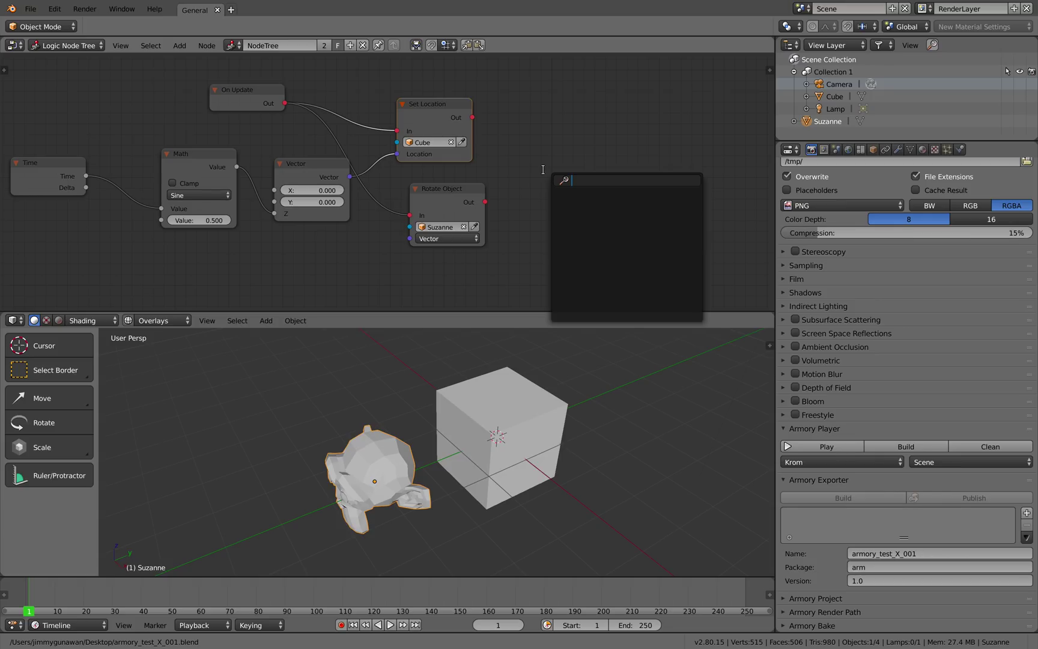
{"action": "key", "text": "Escape"}
- Add an On Mouse input node in the empty space beside the existing nodes and save the file
{"action": "key", "text": "shift+a"}
{"action": "mouse_move", "coordinate": [609, 219]}
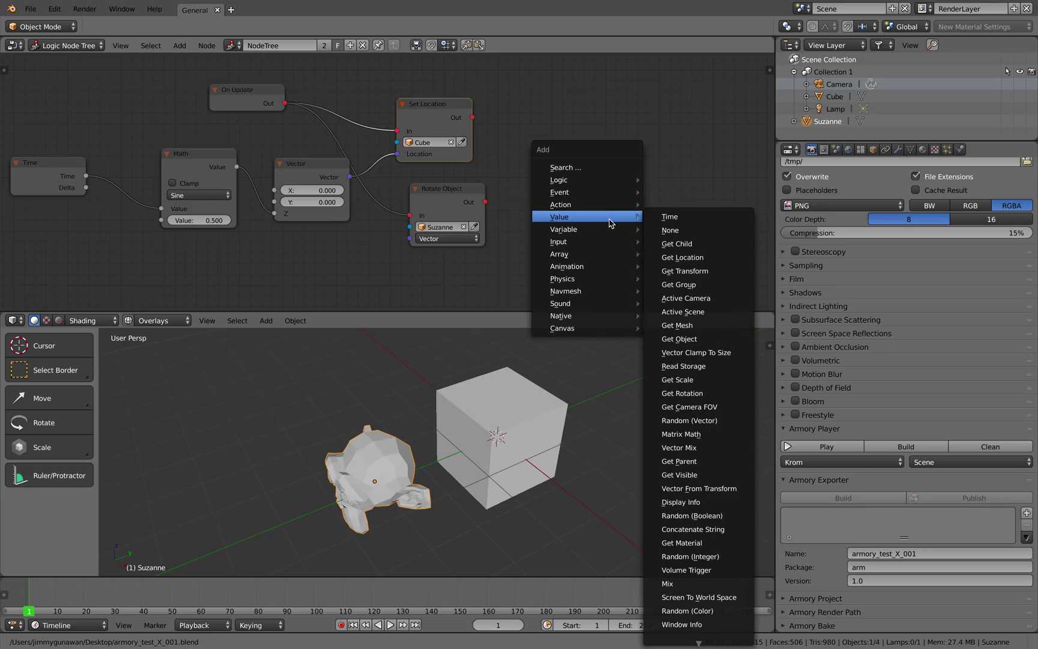
{"action": "mouse_move", "coordinate": [604, 241]}
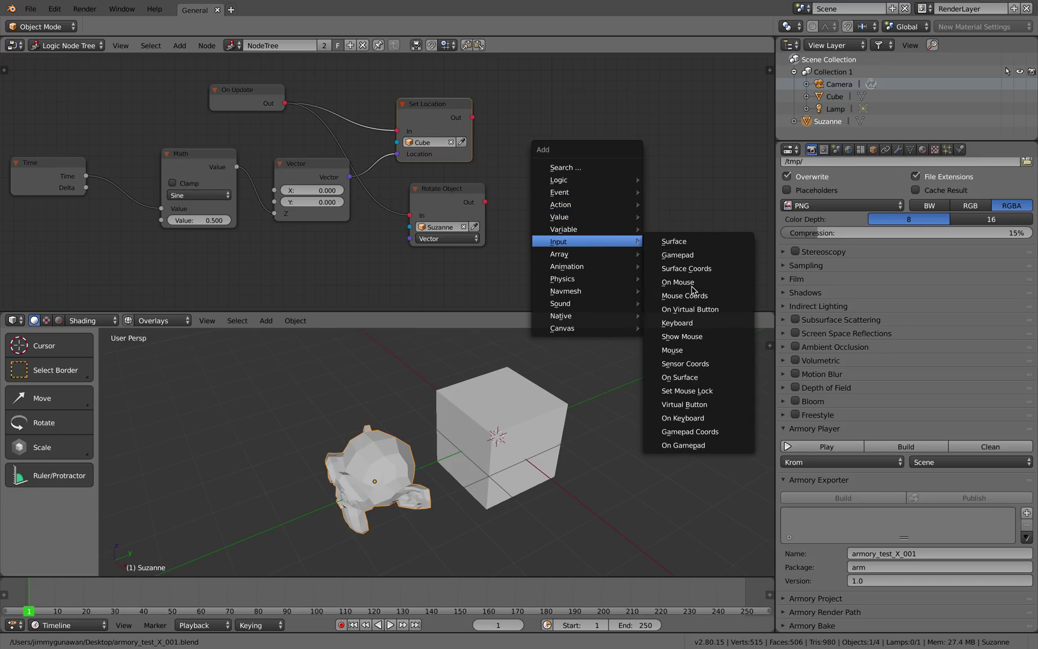
{"action": "left_click", "coordinate": [693, 285]}
{"action": "left_click", "coordinate": [601, 149]}
{"action": "middle_click_drag", "start_coordinate": [601, 149], "coordinate": [589, 144]}
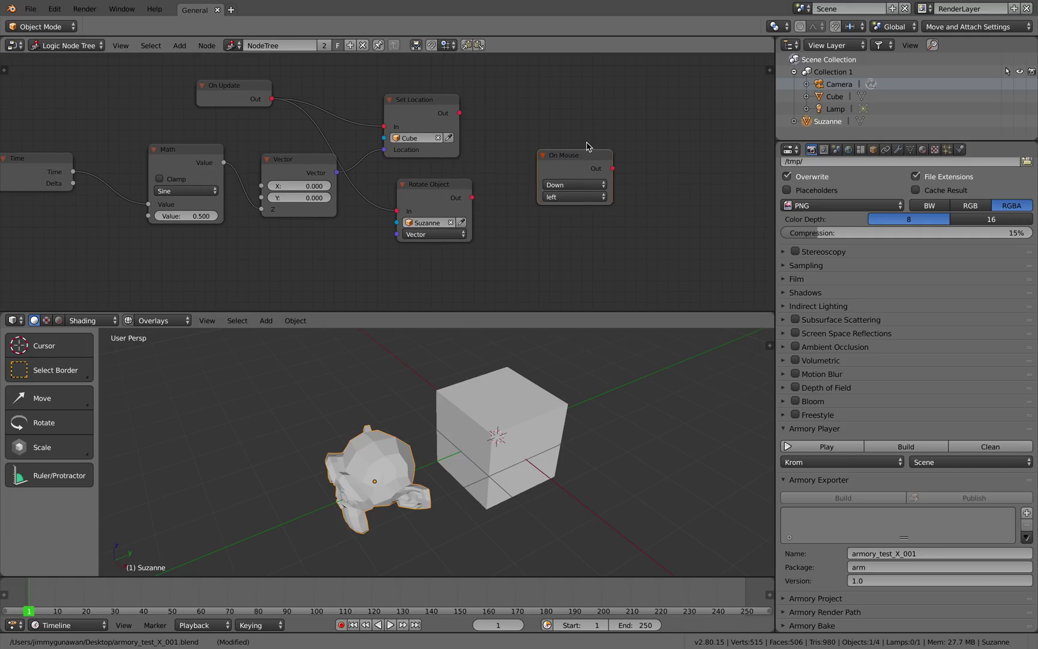
{"action": "key", "text": "ctrl+s"}
{"action": "left_click", "coordinate": [587, 145]}
- Duplicate the On Mouse node directly below the original and set the copy's mouse button to right
{"action": "key", "text": "shift+d"}
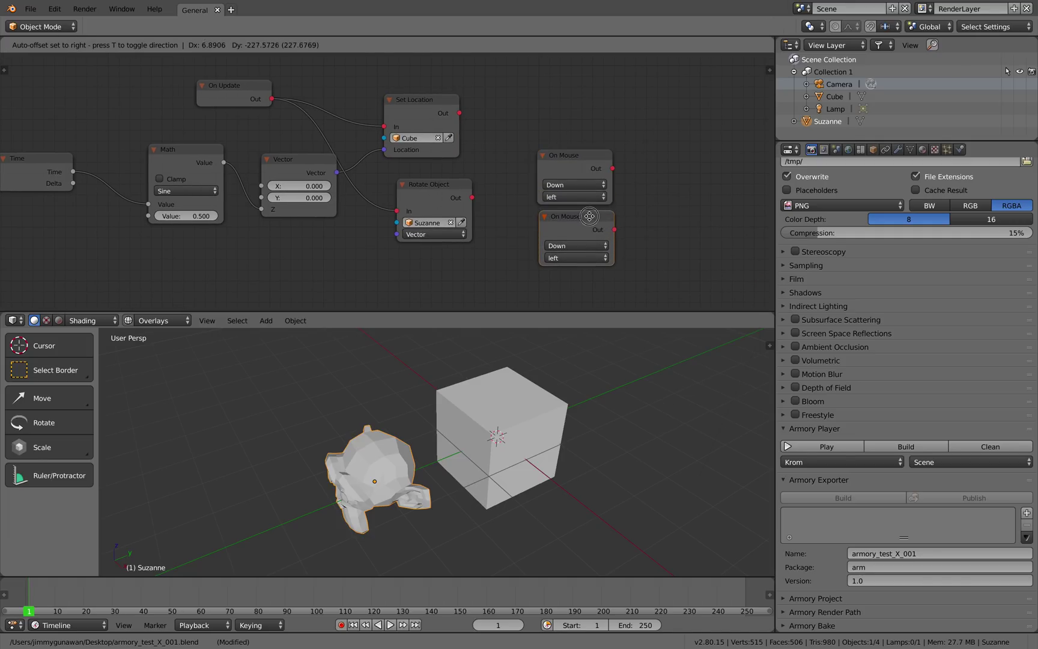
{"action": "left_click", "coordinate": [589, 216]}
{"action": "left_click", "coordinate": [584, 198]}
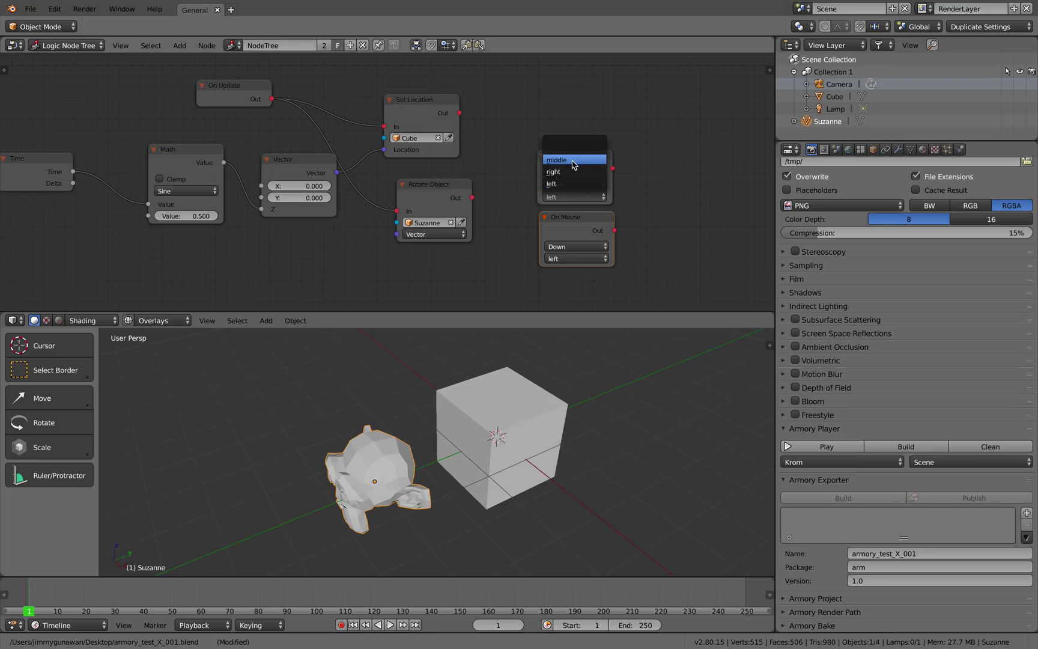
{"action": "middle_click_drag", "start_coordinate": [600, 209], "coordinate": [571, 199]}
{"action": "left_click", "coordinate": [562, 244]}
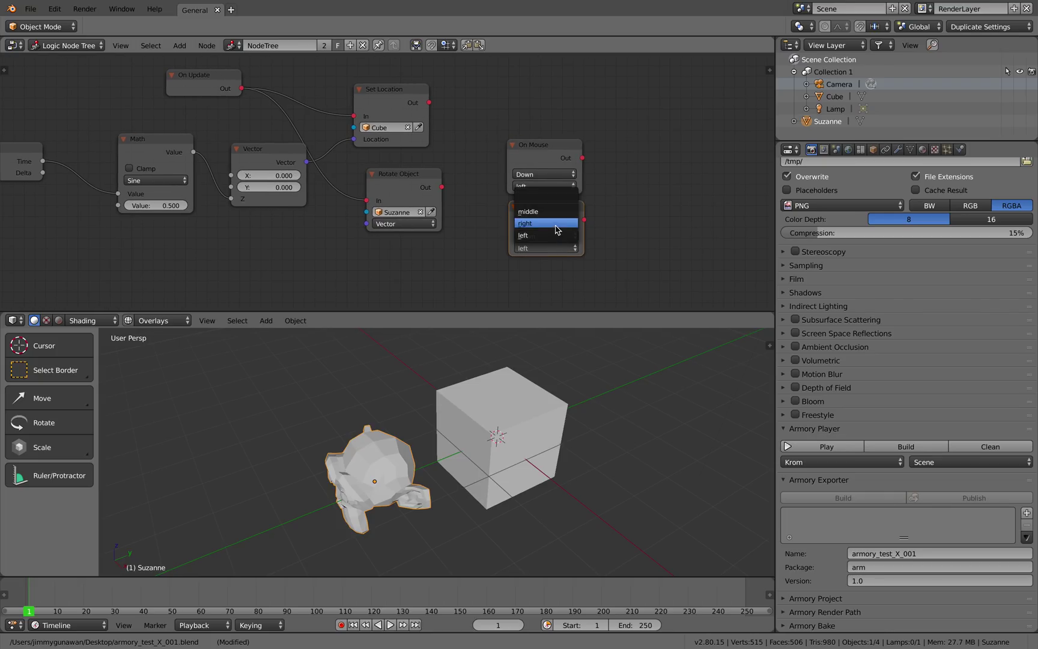
{"action": "left_click", "coordinate": [556, 224]}
{"action": "scroll", "coordinate": [622, 216], "scroll_direction": "up", "scroll_amount": 1}
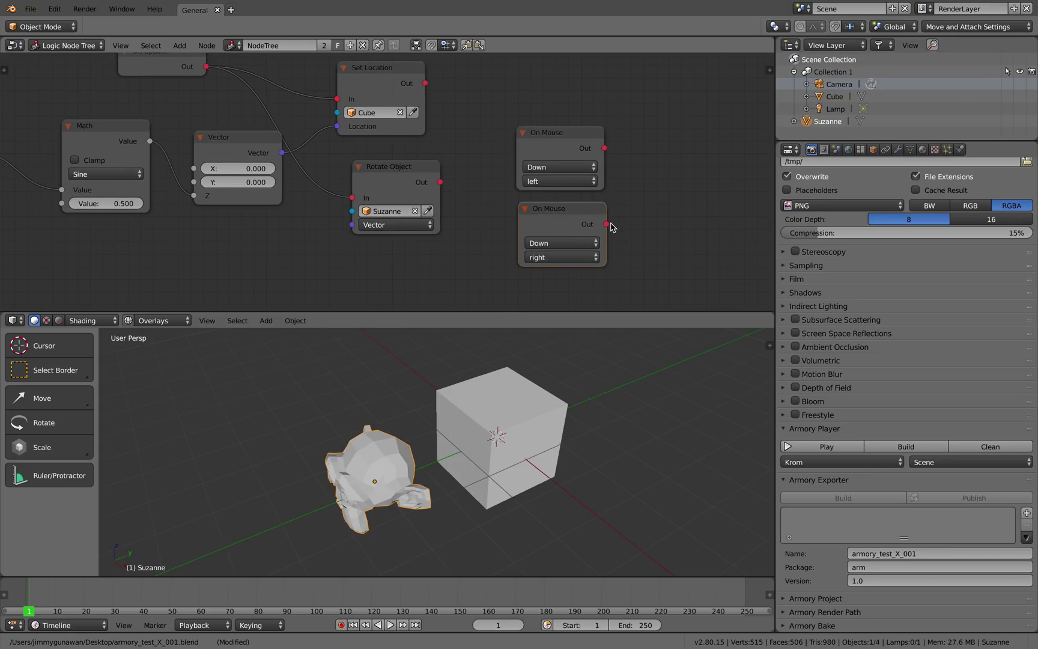
{"action": "left_click_drag", "start_coordinate": [607, 224], "coordinate": [663, 200]}
{"action": "left_click_drag", "start_coordinate": [606, 149], "coordinate": [652, 156]}
{"action": "left_click_drag", "start_coordinate": [609, 225], "coordinate": [655, 215]}
- Align the two On Mouse nodes vertically with a small gap between them and save the file
{"action": "scroll", "coordinate": [656, 158], "scroll_direction": "down", "scroll_amount": 2}
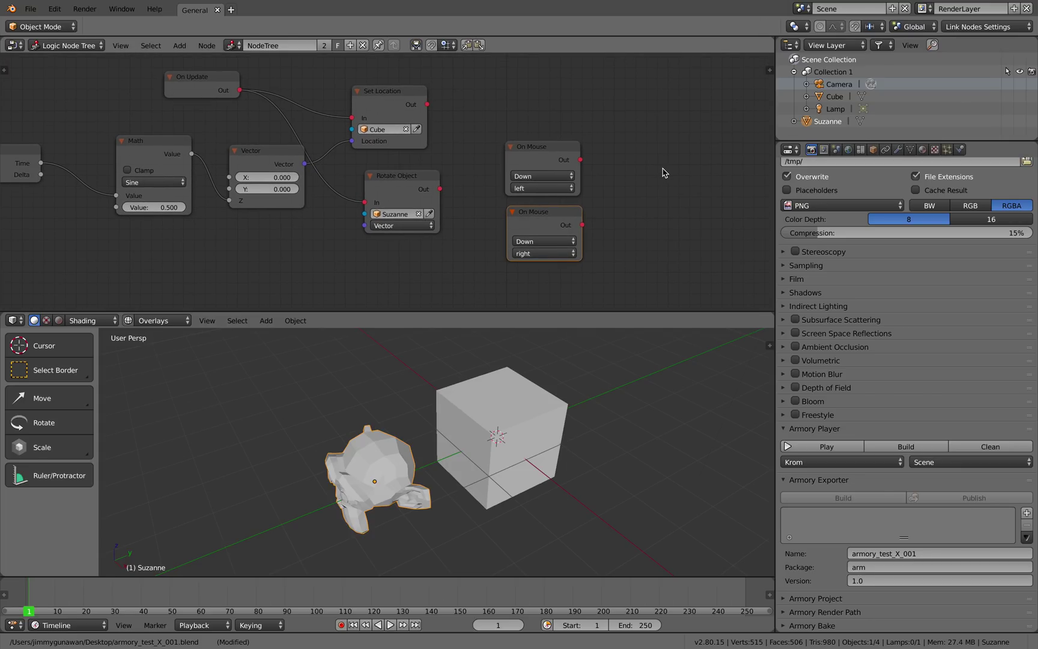
{"action": "key", "text": "ctrl+s"}
{"action": "left_click", "coordinate": [663, 170]}
{"action": "left_click_drag", "start_coordinate": [563, 159], "coordinate": [562, 155]}
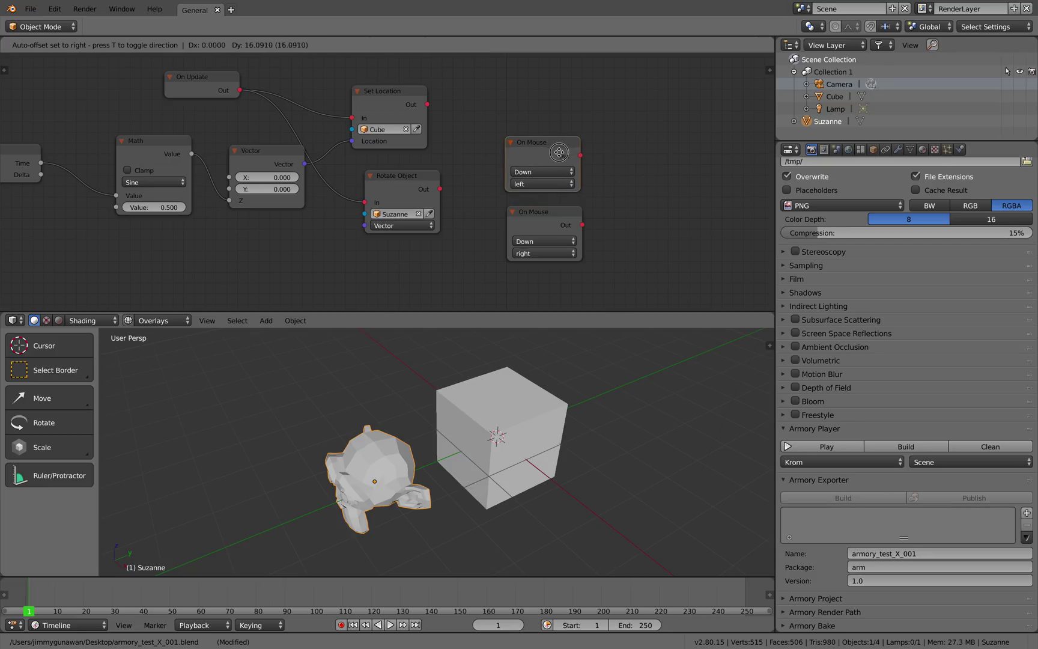
{"action": "left_click_drag", "start_coordinate": [548, 207], "coordinate": [545, 204]}
{"action": "key", "text": "ctrl+s"}
- Add a torus mesh at the 3D cursor inside the cube and save the file
{"action": "scroll", "coordinate": [482, 438], "scroll_direction": "down", "scroll_amount": 3}
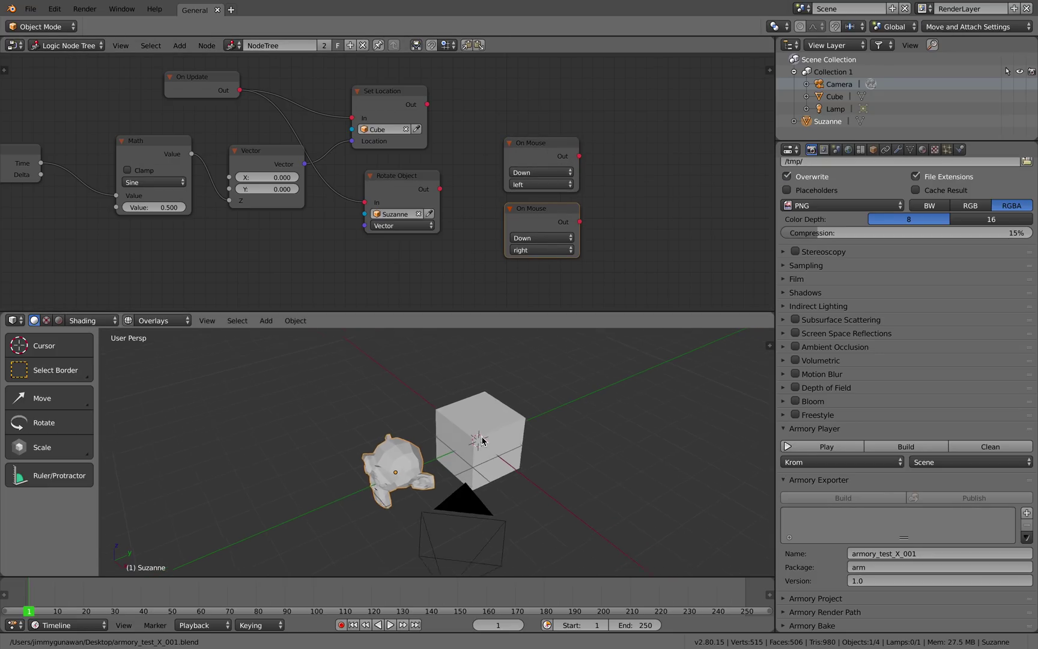
{"action": "right_click", "coordinate": [485, 439]}
{"action": "scroll", "coordinate": [510, 439], "scroll_direction": "down", "scroll_amount": 2}
{"action": "mouse_move", "coordinate": [512, 440]}
{"action": "middle_mouse_down"}
{"action": "mouse_move", "coordinate": [524, 431]}
{"action": "mouse_move", "coordinate": [513, 430]}
{"action": "middle_mouse_up"}
{"action": "key", "text": "shift+a"}
{"action": "mouse_move", "coordinate": [512, 429]}
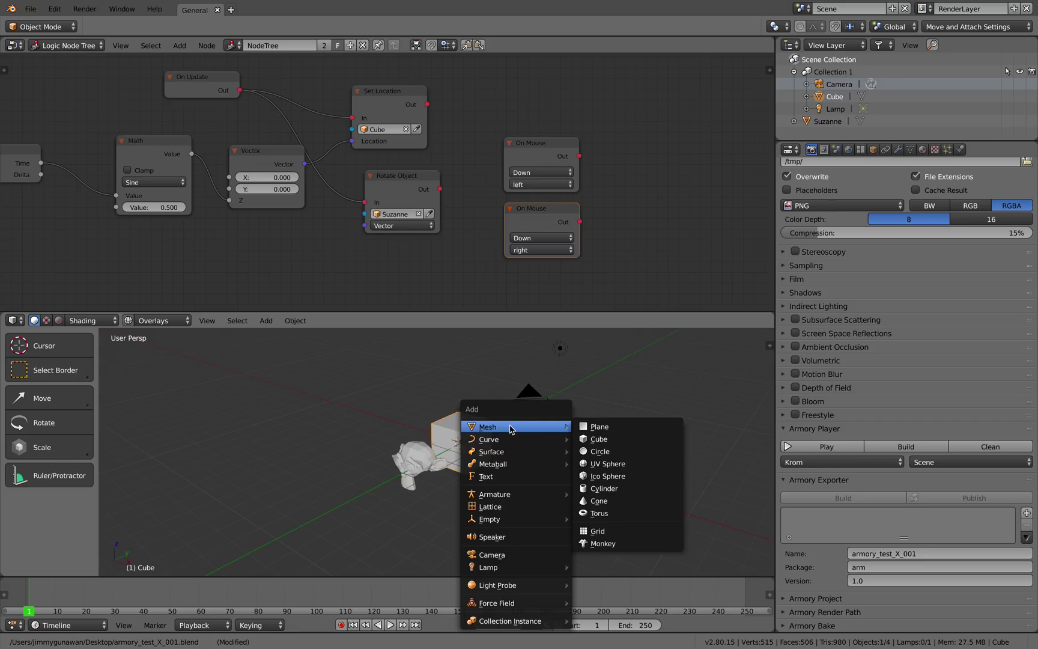
{"action": "left_click", "coordinate": [601, 522]}
{"action": "middle_click_drag", "start_coordinate": [539, 479], "coordinate": [494, 452]}
{"action": "key", "text": "ctrl+s"}
{"action": "left_click", "coordinate": [527, 449]}
{"action": "scroll", "coordinate": [525, 449], "scroll_direction": "up", "scroll_amount": 2}
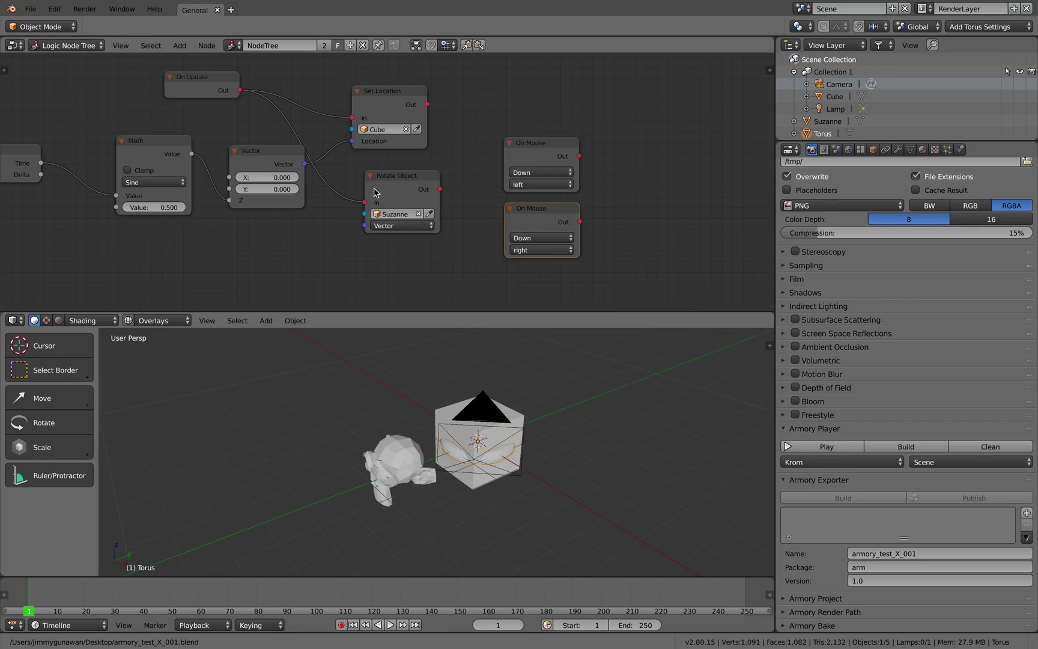
- Add a Translate Object action node beside the left-button On Mouse node and save the file
{"action": "middle_click_drag", "start_coordinate": [616, 217], "coordinate": [556, 233]}
{"action": "middle_click_drag", "start_coordinate": [556, 400], "coordinate": [514, 404]}
{"action": "left_click_drag", "start_coordinate": [487, 162], "coordinate": [484, 153]}
{"action": "middle_click_drag", "start_coordinate": [537, 169], "coordinate": [520, 166]}
{"action": "key", "text": "shift+a"}
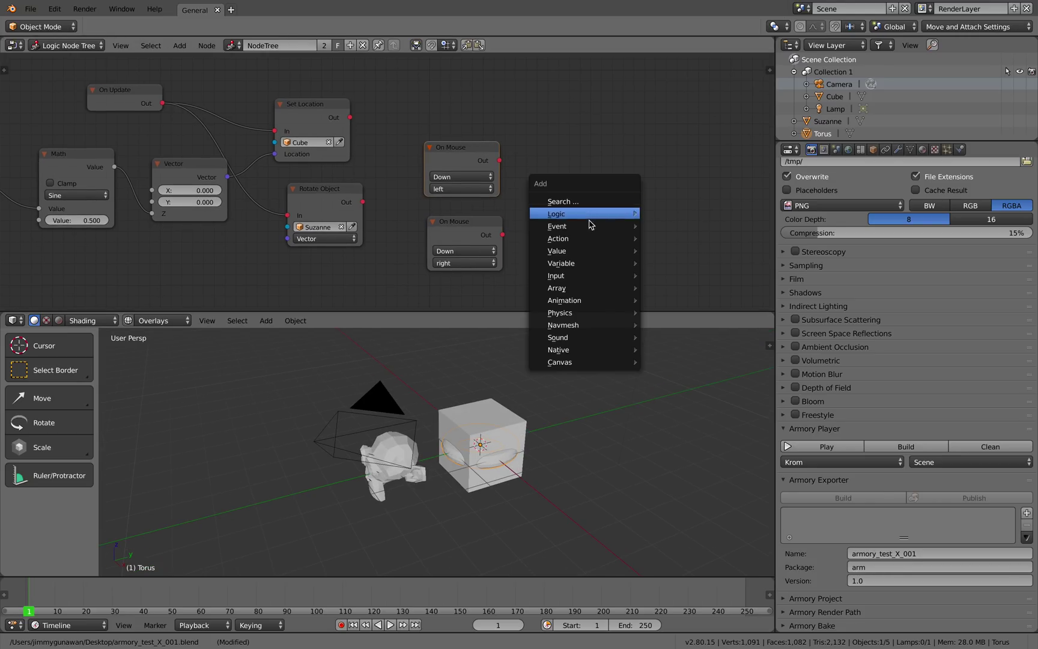
{"action": "mouse_move", "coordinate": [593, 238]}
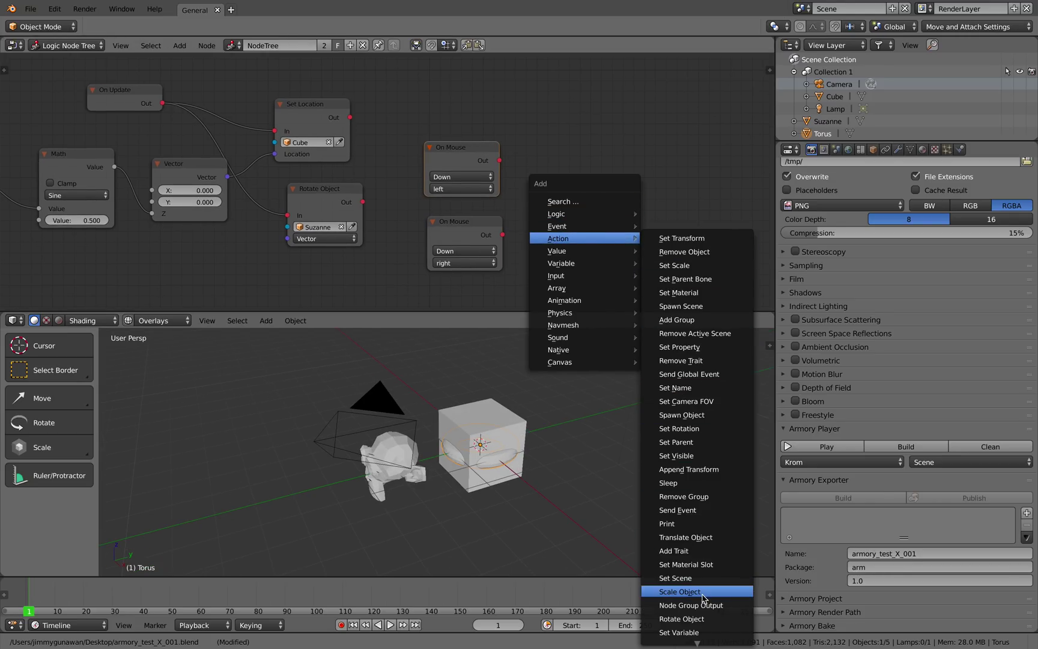
{"action": "left_click", "coordinate": [697, 538]}
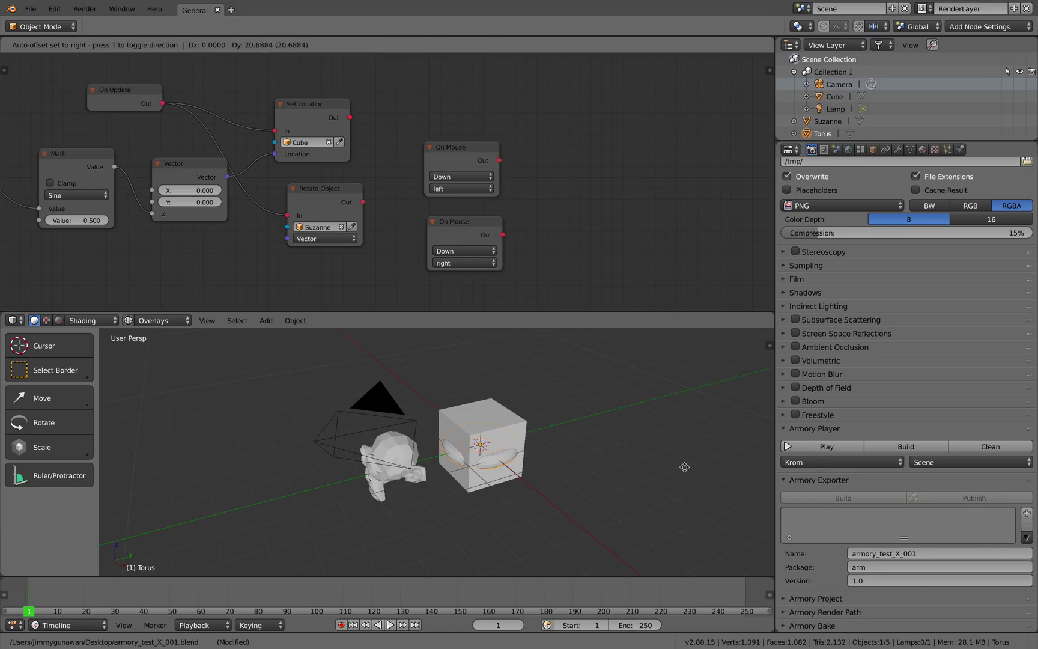
{"action": "left_click", "coordinate": [578, 168]}
{"action": "key", "text": "ctrl+s"}
{"action": "left_click", "coordinate": [578, 169]}
{"action": "left_click_drag", "start_coordinate": [611, 186], "coordinate": [572, 140]}
- Duplicate the Translate Object node, place the copy beside the right-button On Mouse node, and save the file
{"action": "key", "text": "shift+d"}
{"action": "left_click", "coordinate": [582, 232]}
{"action": "key", "text": "ctrl+s"}
{"action": "middle_click_drag", "start_coordinate": [580, 229], "coordinate": [591, 230]}
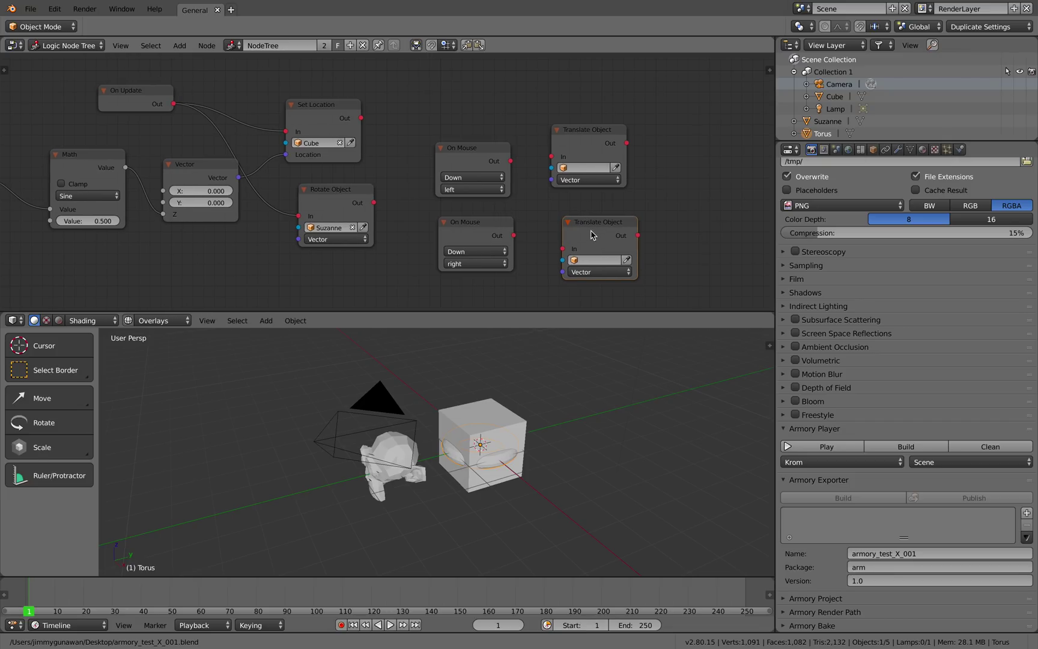
- Enlarge the outliner and link the Torus object into Collection 1
{"action": "left_click", "coordinate": [597, 259]}
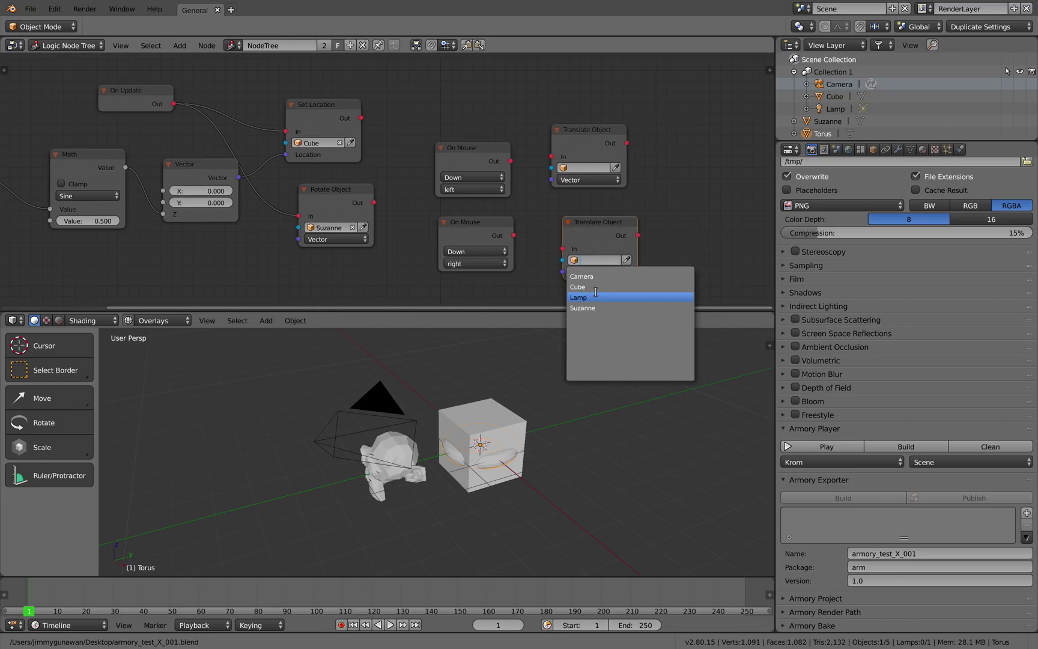
{"action": "left_click", "coordinate": [540, 276]}
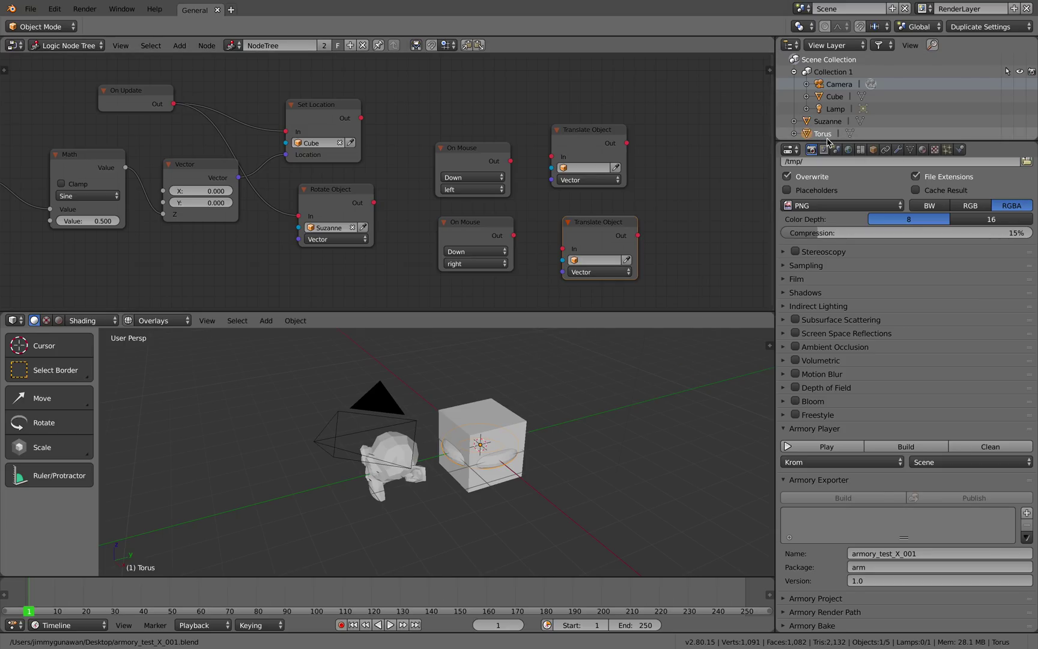
{"action": "left_click_drag", "start_coordinate": [833, 144], "coordinate": [840, 190]}
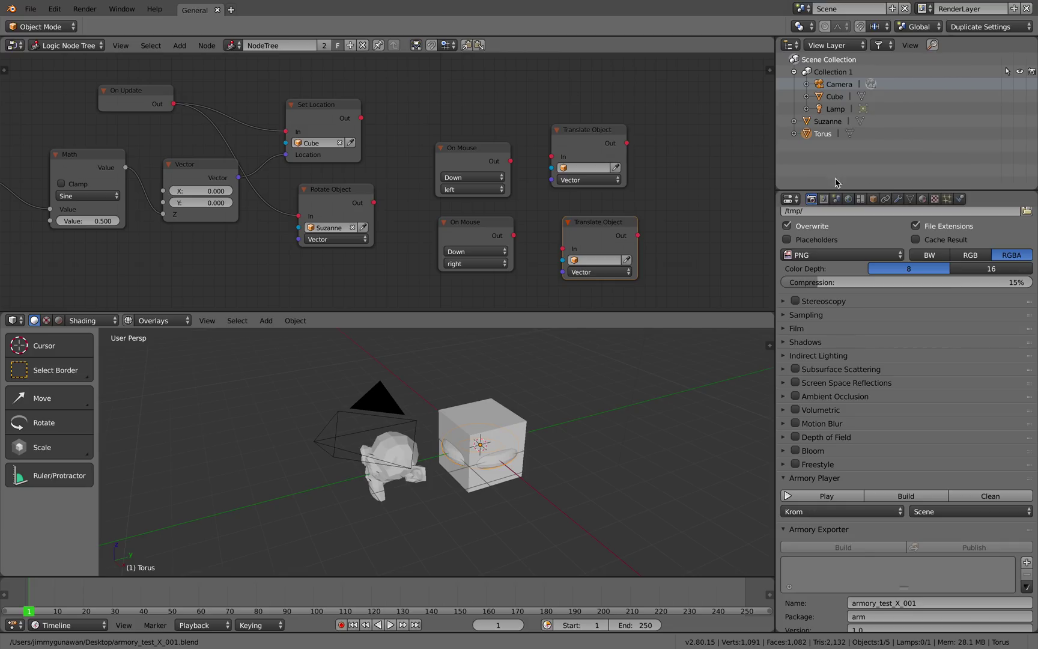
{"action": "left_click_drag", "start_coordinate": [806, 134], "coordinate": [838, 73]}
- Set Torus as the object of both Translate Object nodes and connect each On Mouse output to its adjacent node's In socket
{"action": "left_click", "coordinate": [592, 168]}
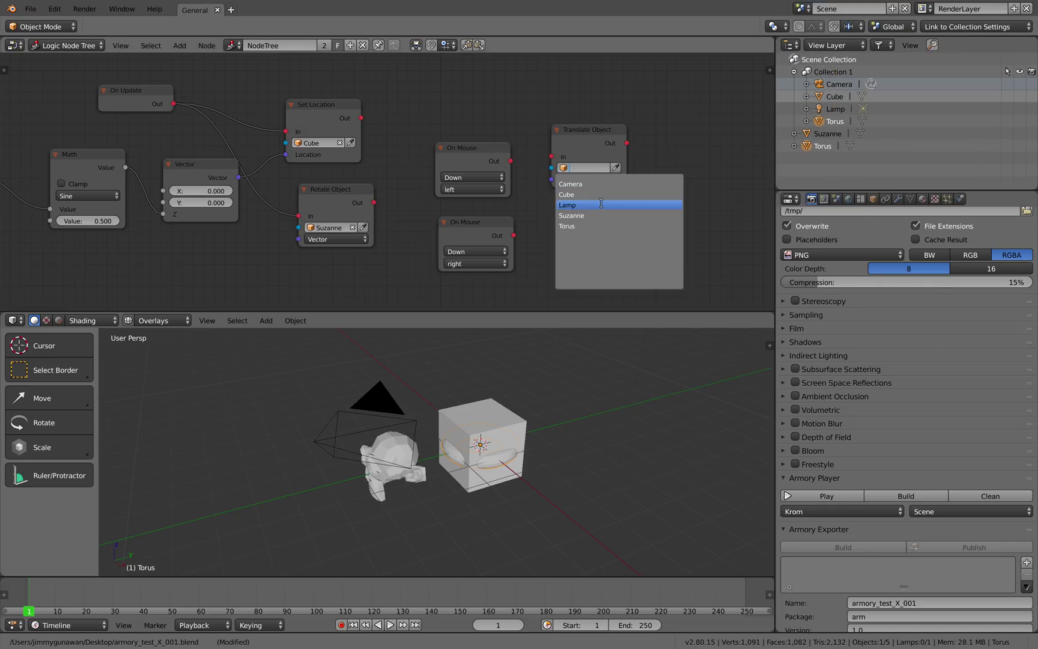
{"action": "left_click", "coordinate": [601, 226]}
{"action": "left_click", "coordinate": [598, 260]}
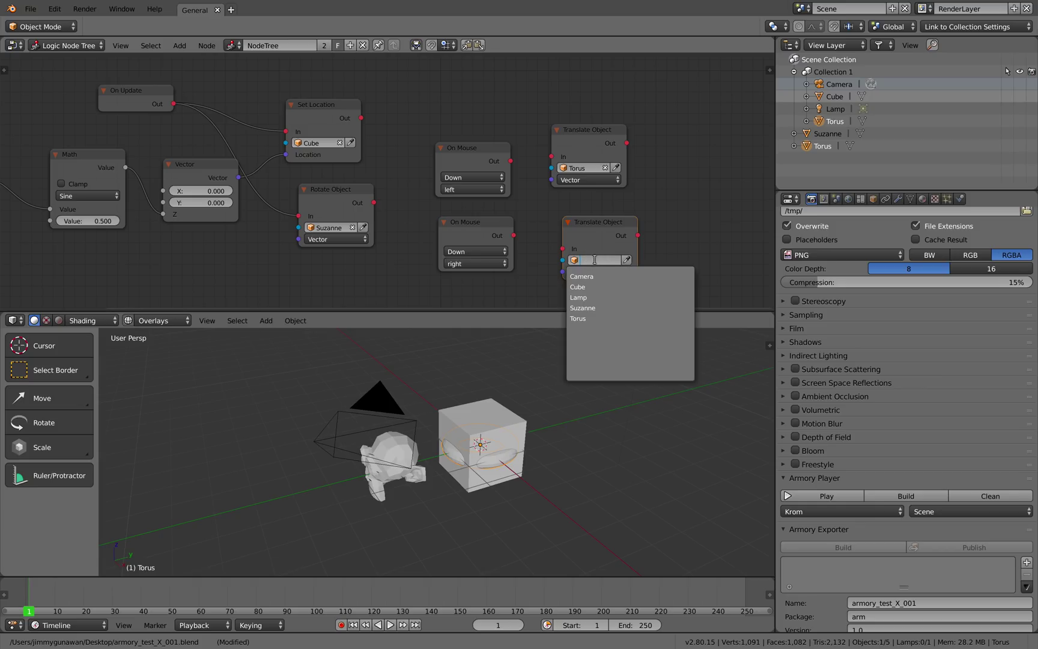
{"action": "left_click", "coordinate": [599, 320]}
{"action": "left_click_drag", "start_coordinate": [511, 162], "coordinate": [553, 158]}
{"action": "left_click_drag", "start_coordinate": [514, 235], "coordinate": [562, 248]}
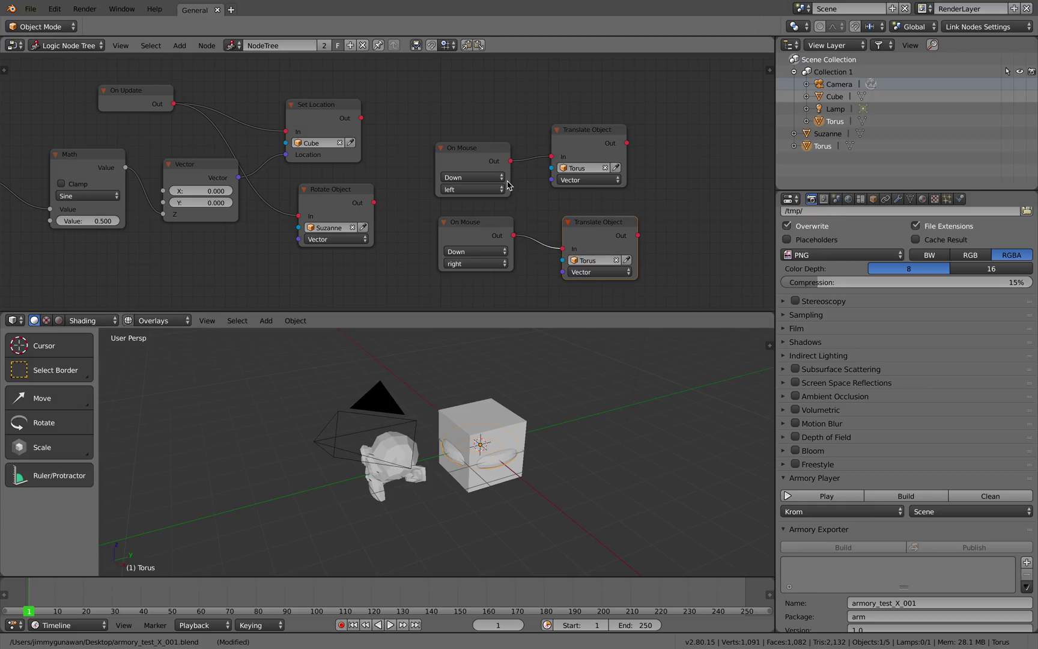
- Tidy the positions of the On Mouse nodes and the lower Translate Object node, and save the file
{"action": "mouse_move", "coordinate": [487, 163]}
{"action": "left_mouse_down"}
{"action": "mouse_move", "coordinate": [486, 172]}
{"action": "mouse_move", "coordinate": [488, 155]}
{"action": "left_mouse_up"}
{"action": "left_click_drag", "start_coordinate": [485, 217], "coordinate": [490, 231]}
{"action": "key", "text": "ctrl+s"}
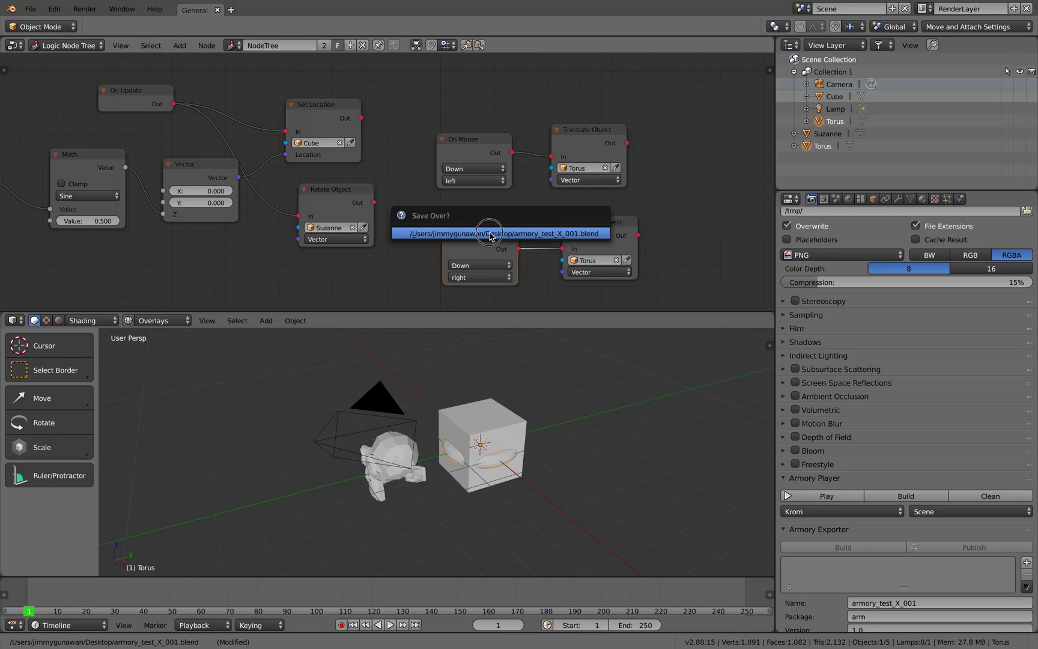
{"action": "left_click", "coordinate": [490, 234]}
{"action": "left_click_drag", "start_coordinate": [583, 227], "coordinate": [566, 230]}
{"action": "scroll", "coordinate": [569, 199], "scroll_direction": "down", "scroll_amount": 1}
{"action": "middle_click_drag", "start_coordinate": [553, 211], "coordinate": [602, 194]}
{"action": "key", "text": "ctrl+s"}
{"action": "left_click", "coordinate": [578, 205]}
- Set the X translation to -0.1 for the left mouse button and 0.1 for the right, and save the file
{"action": "left_click", "coordinate": [608, 167]}
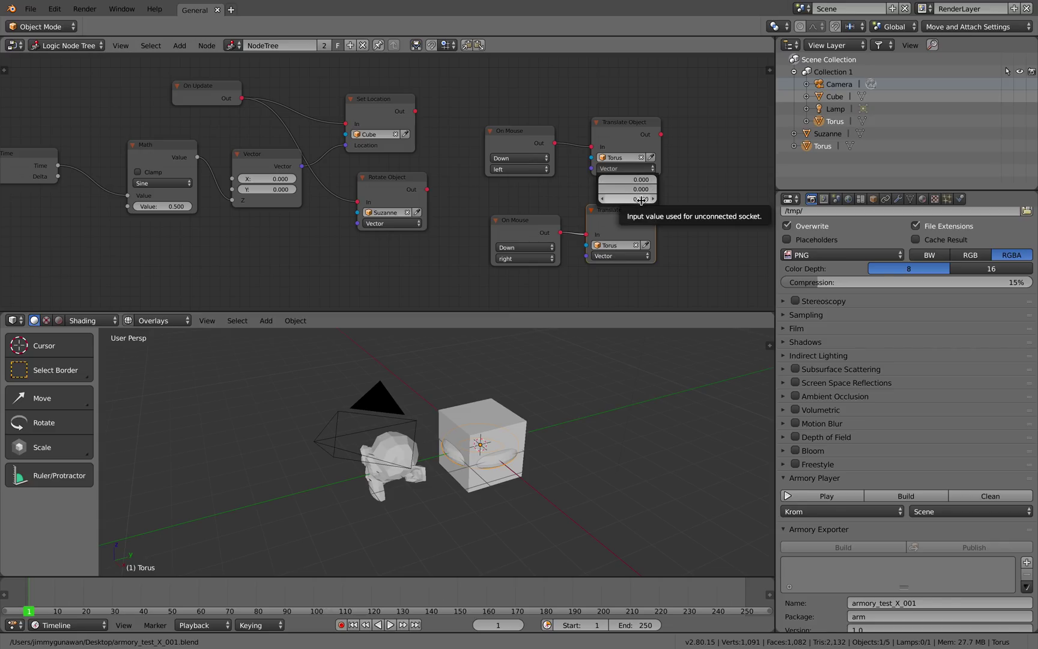
{"action": "left_click", "coordinate": [632, 179]}
{"action": "type", "text": "-0."}
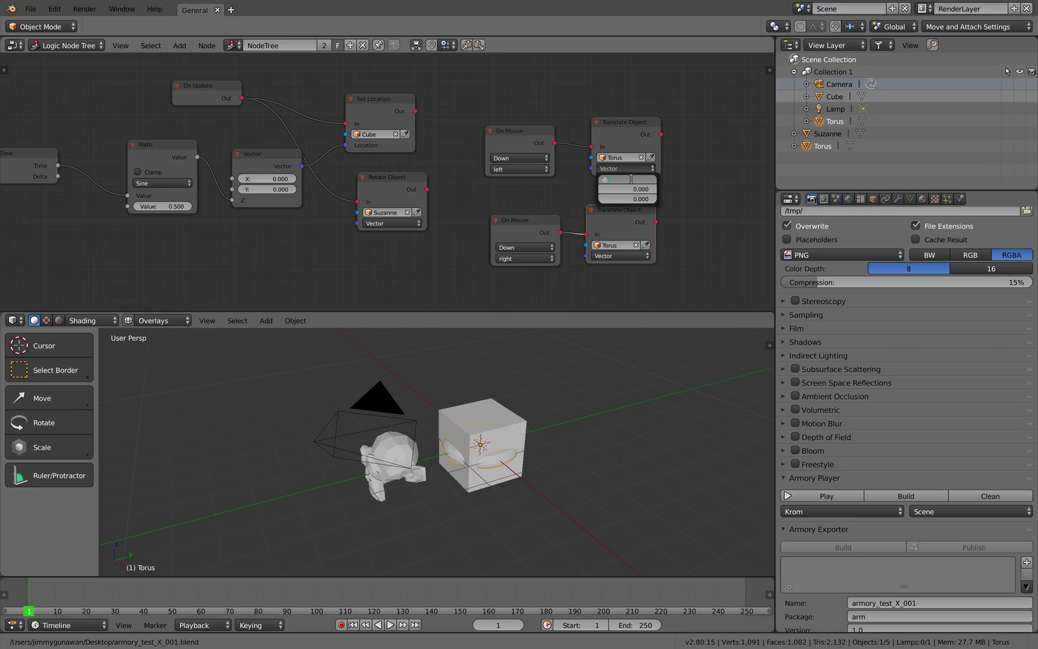
{"action": "type", "text": "1"}
{"action": "key", "text": "Return"}
{"action": "left_click", "coordinate": [621, 258]}
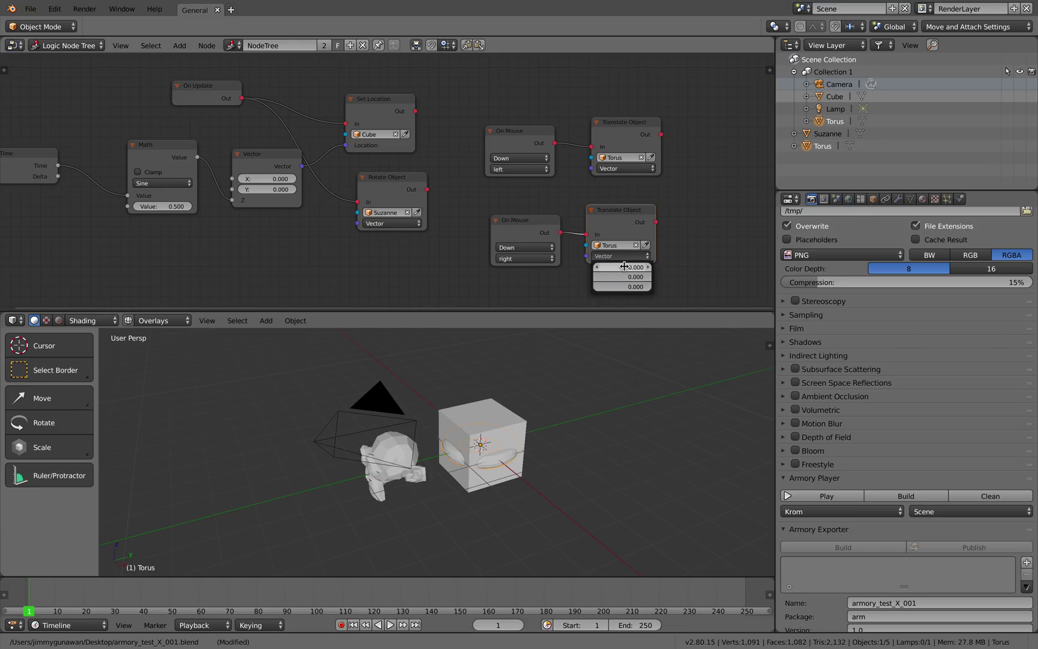
{"action": "left_click", "coordinate": [625, 266]}
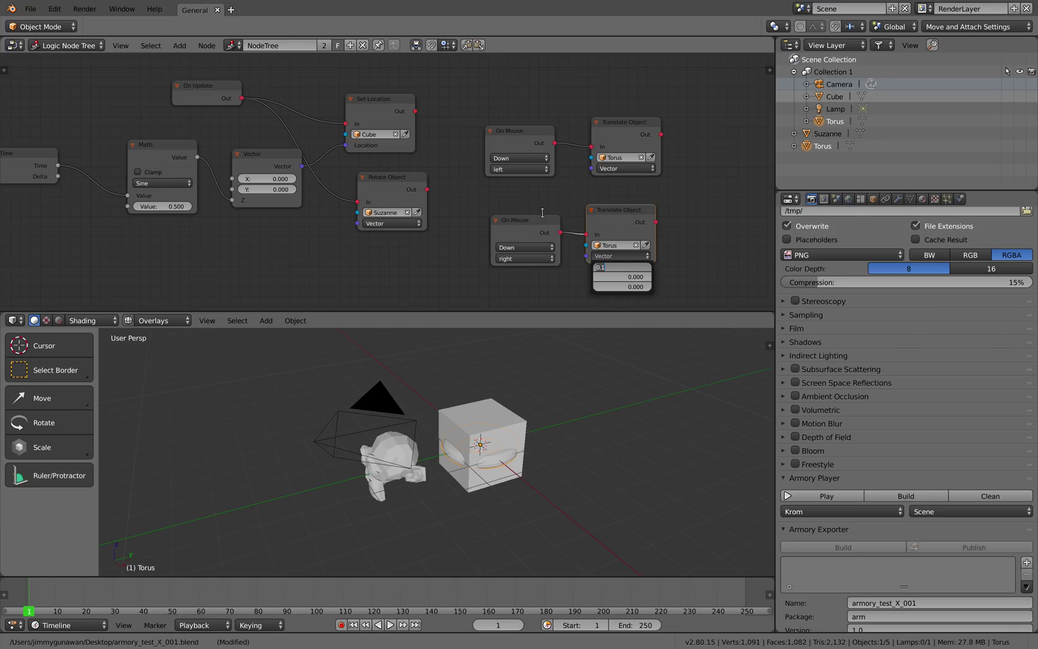
{"action": "key", "text": "ctrl+s"}
{"action": "left_click", "coordinate": [517, 465]}
{"action": "mouse_move", "coordinate": [506, 466]}
{"action": "middle_mouse_down"}
{"action": "mouse_move", "coordinate": [517, 466]}
{"action": "mouse_move", "coordinate": [496, 449]}
{"action": "middle_mouse_up"}
{"action": "key", "text": "ctrl+s"}
{"action": "left_click", "coordinate": [504, 461]}
- Check which Armory traits are assigned to the cube and to Suzanne, and save the file
{"action": "middle_click_drag", "start_coordinate": [445, 401], "coordinate": [443, 393]}
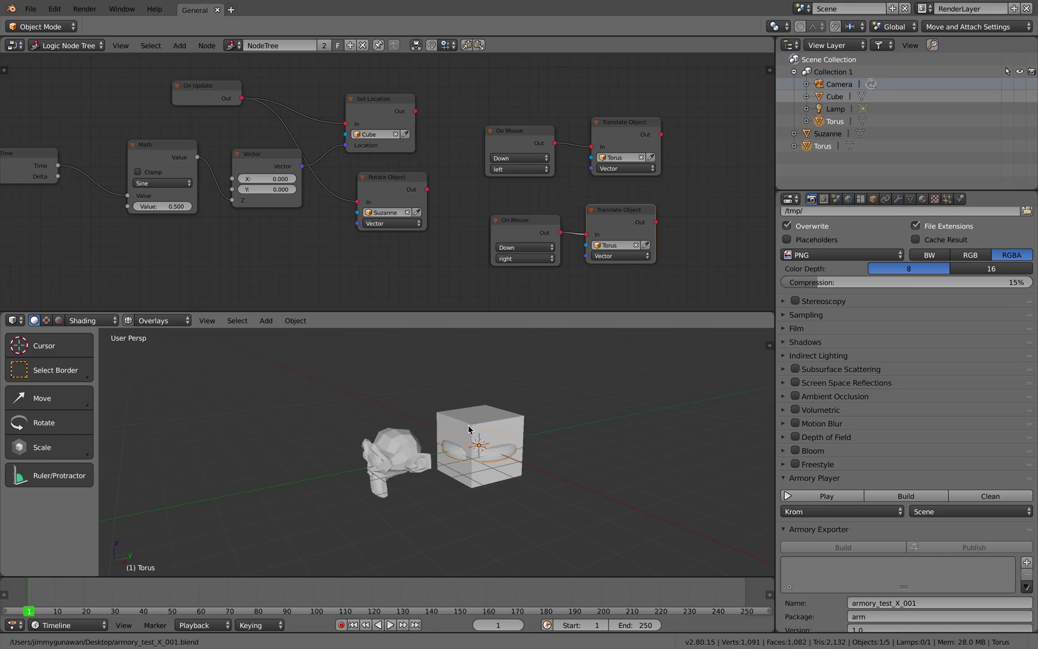
{"action": "left_click", "coordinate": [493, 418]}
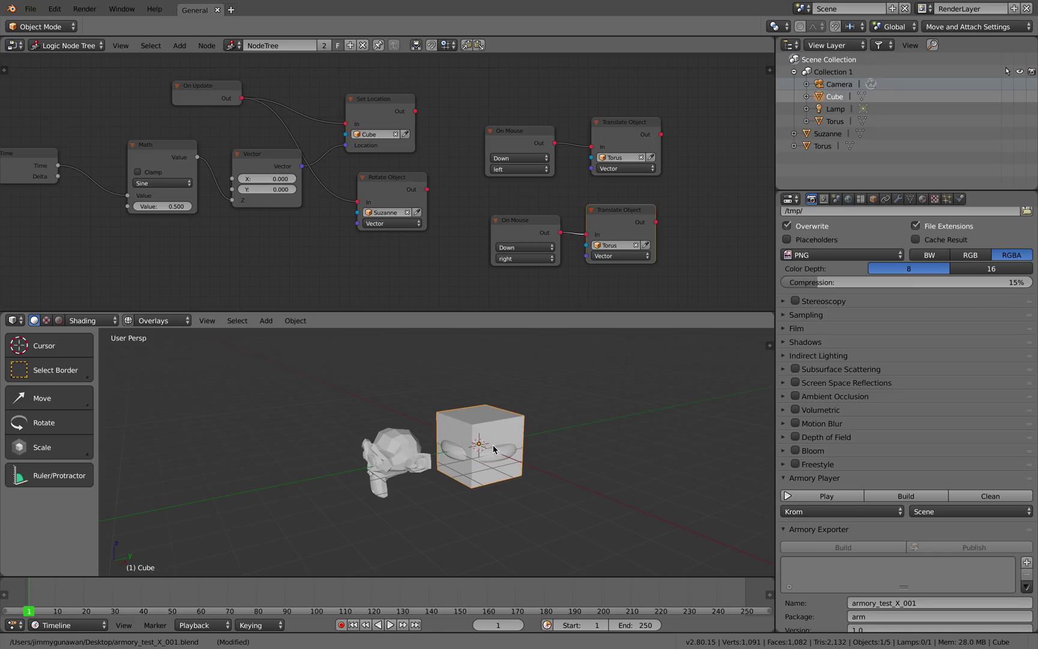
{"action": "scroll", "coordinate": [901, 268], "scroll_direction": "down", "scroll_amount": 2}
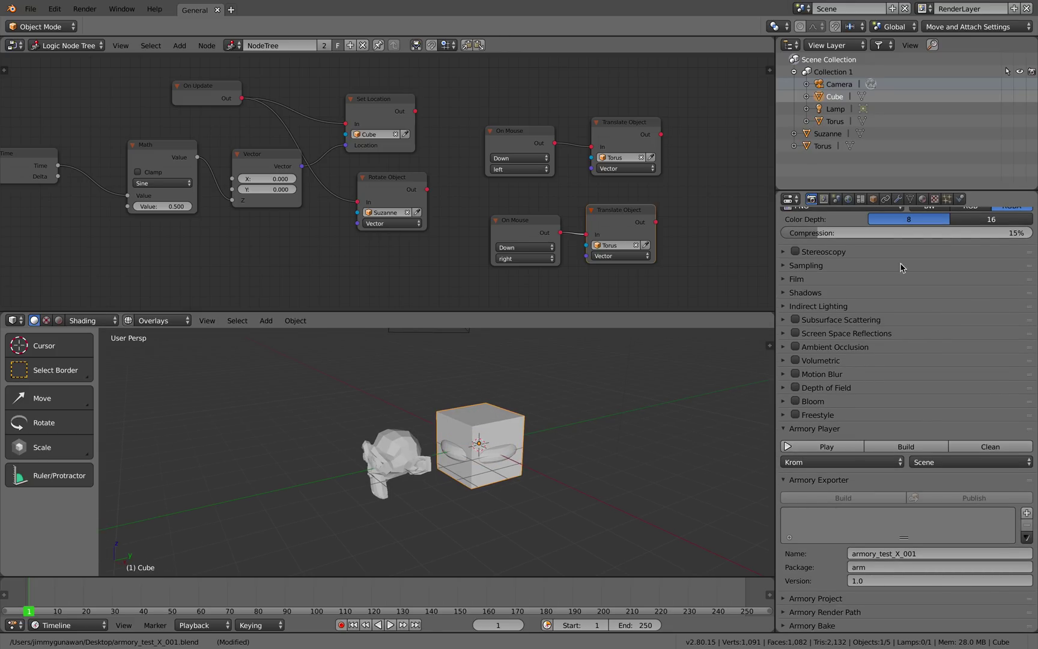
{"action": "left_click", "coordinate": [875, 199]}
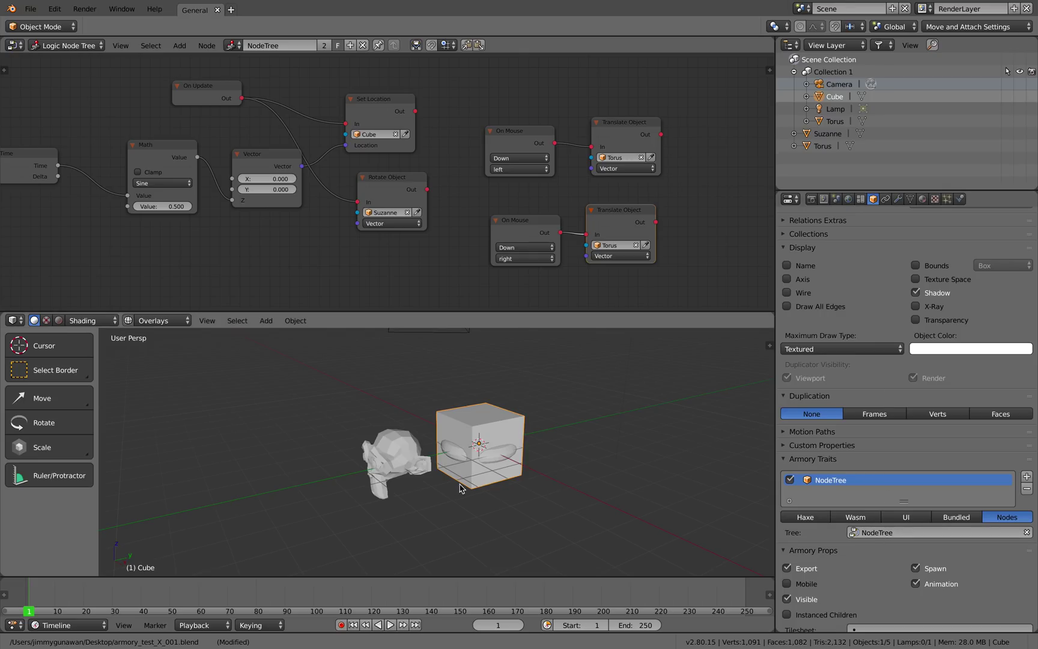
{"action": "left_click", "coordinate": [419, 469]}
{"action": "right_click", "coordinate": [459, 453]}
{"action": "right_click", "coordinate": [459, 458]}
{"action": "right_click", "coordinate": [458, 458]}
{"action": "right_click", "coordinate": [396, 465]}
{"action": "right_click", "coordinate": [453, 456]}
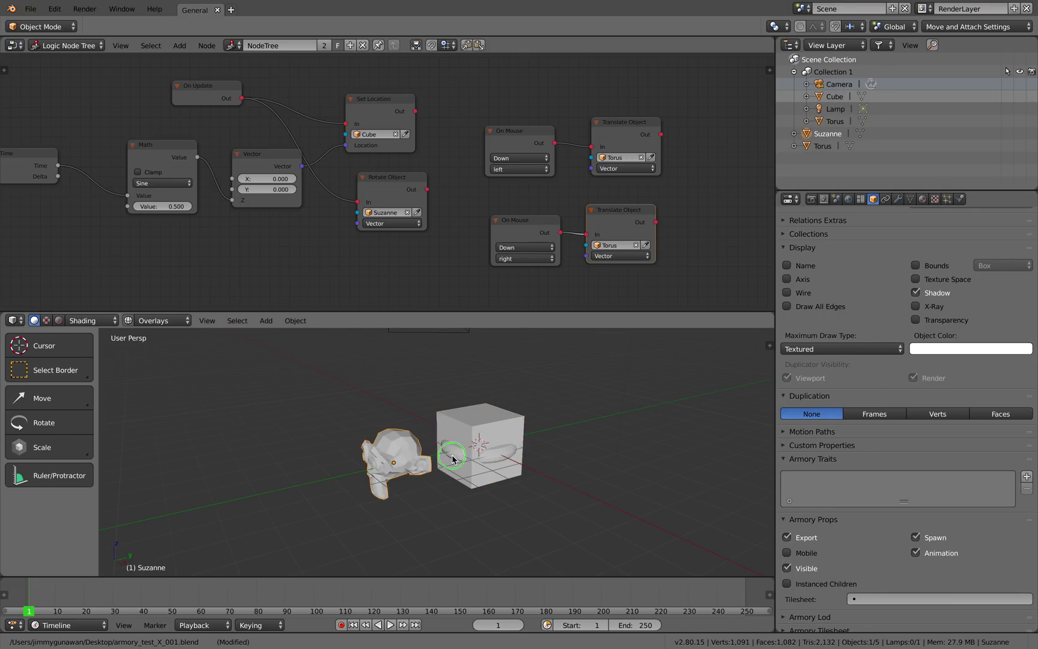
{"action": "right_click", "coordinate": [395, 460]}
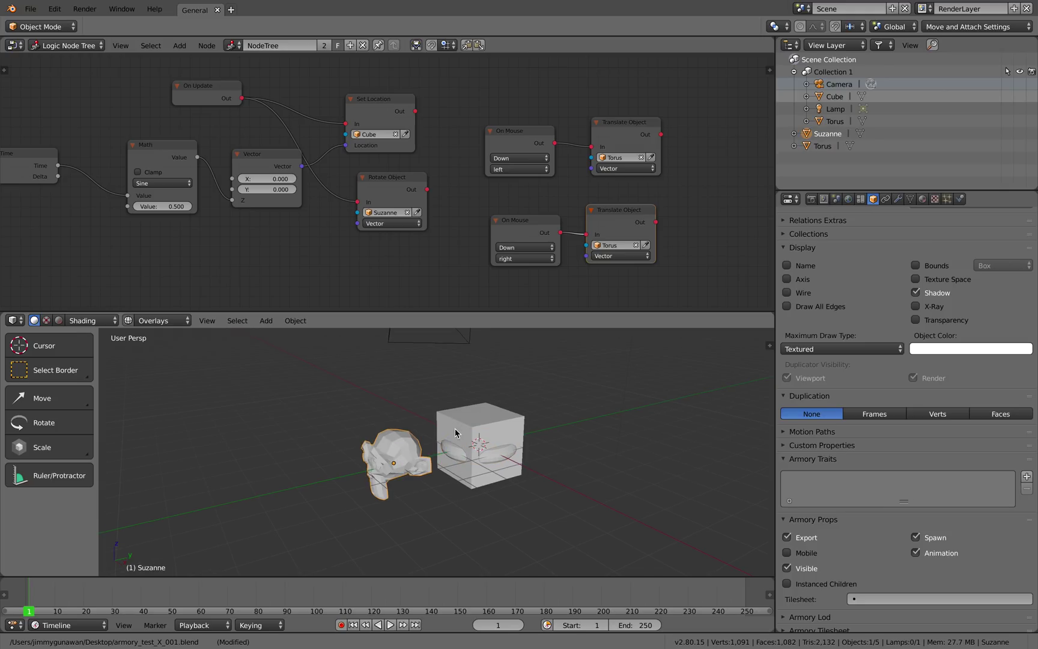
{"action": "middle_click_drag", "start_coordinate": [454, 429], "coordinate": [458, 428]}
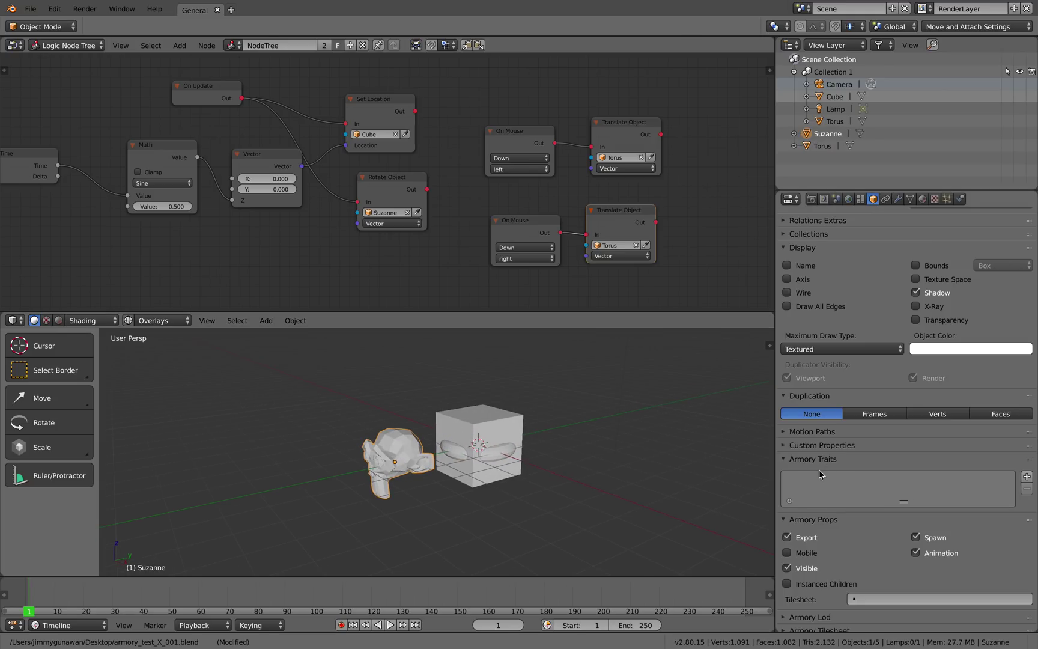
{"action": "left_click", "coordinate": [501, 443]}
{"action": "key", "text": "ctrl+s"}
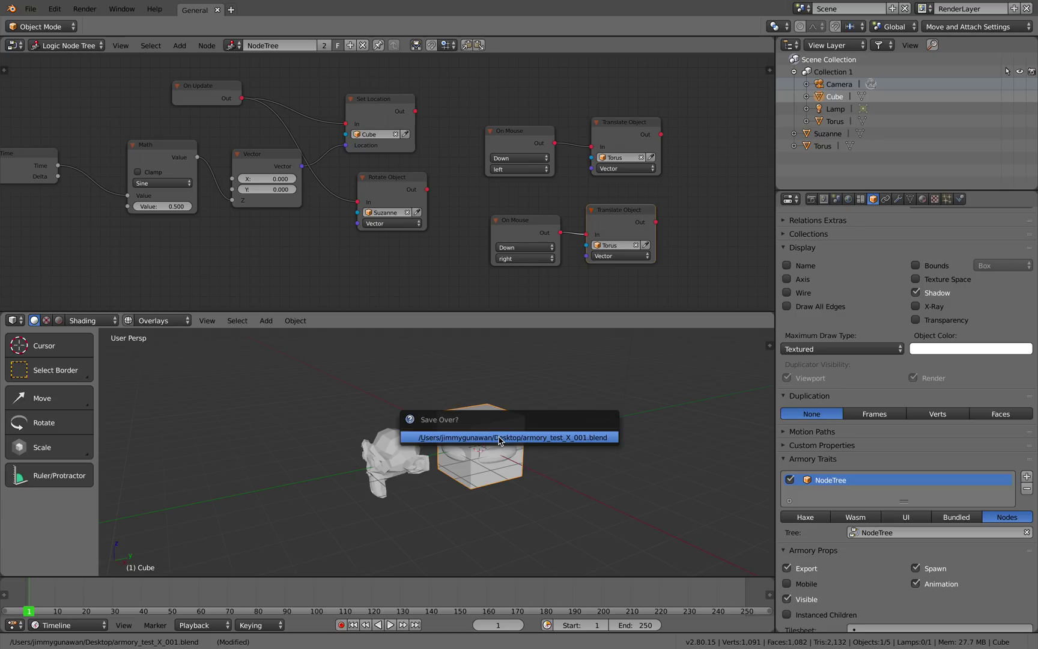
{"action": "left_click", "coordinate": [501, 438]}
- Add an Armory trait of type Nodes to the torus, assign NodeTree as its tree, and save the file
{"action": "left_click", "coordinate": [496, 454]}
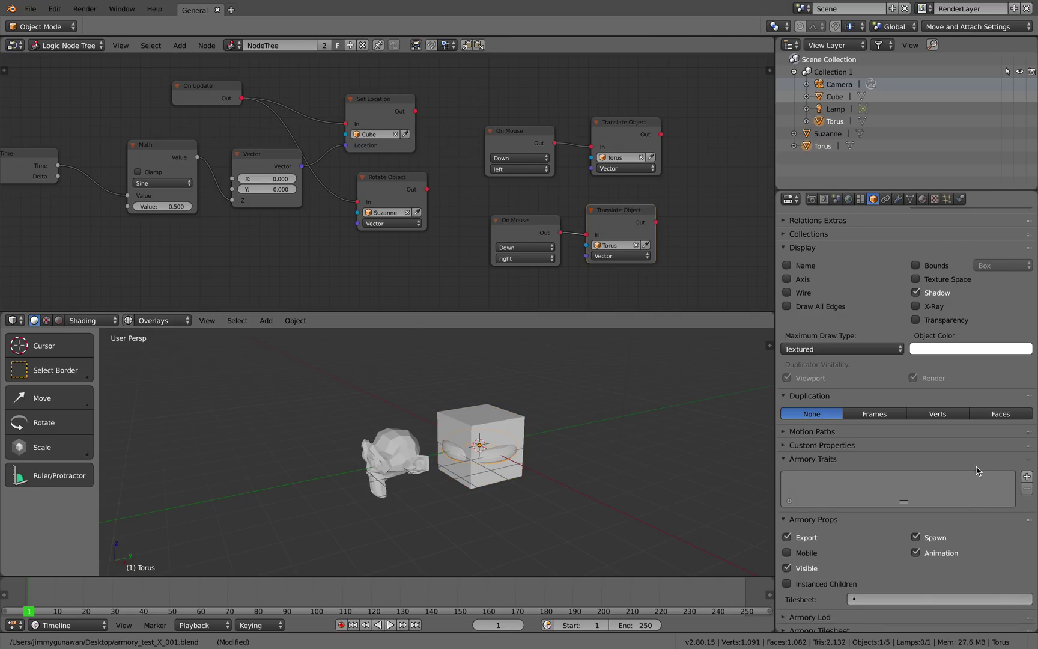
{"action": "left_click", "coordinate": [1027, 477]}
{"action": "left_click", "coordinate": [997, 518]}
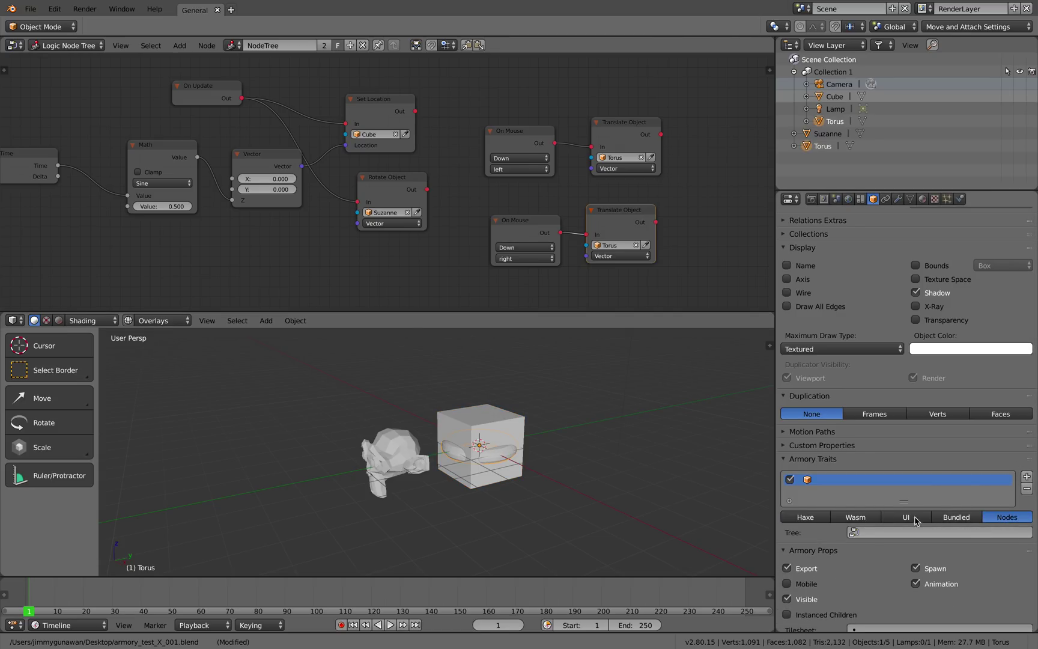
{"action": "left_click", "coordinate": [871, 532]}
{"action": "left_click", "coordinate": [875, 418]}
{"action": "middle_click_drag", "start_coordinate": [544, 455], "coordinate": [545, 462]}
{"action": "key", "text": "ctrl+s"}
{"action": "left_click", "coordinate": [562, 454]}
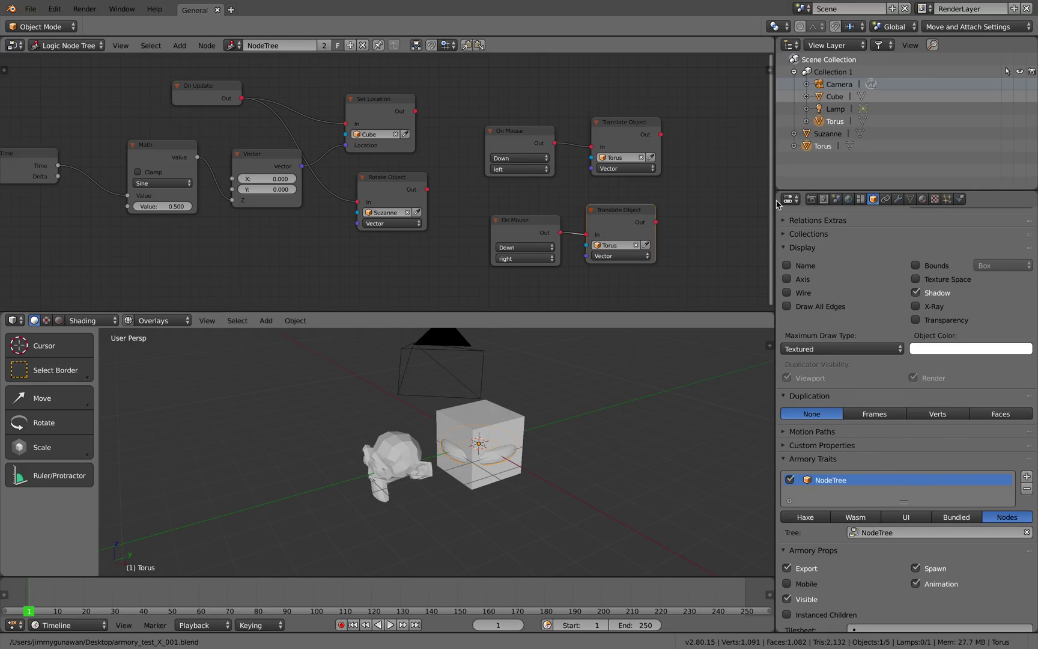
- Run the scene in the Krom player from the render properties' Armory Player settings
{"action": "left_click", "coordinate": [812, 199]}
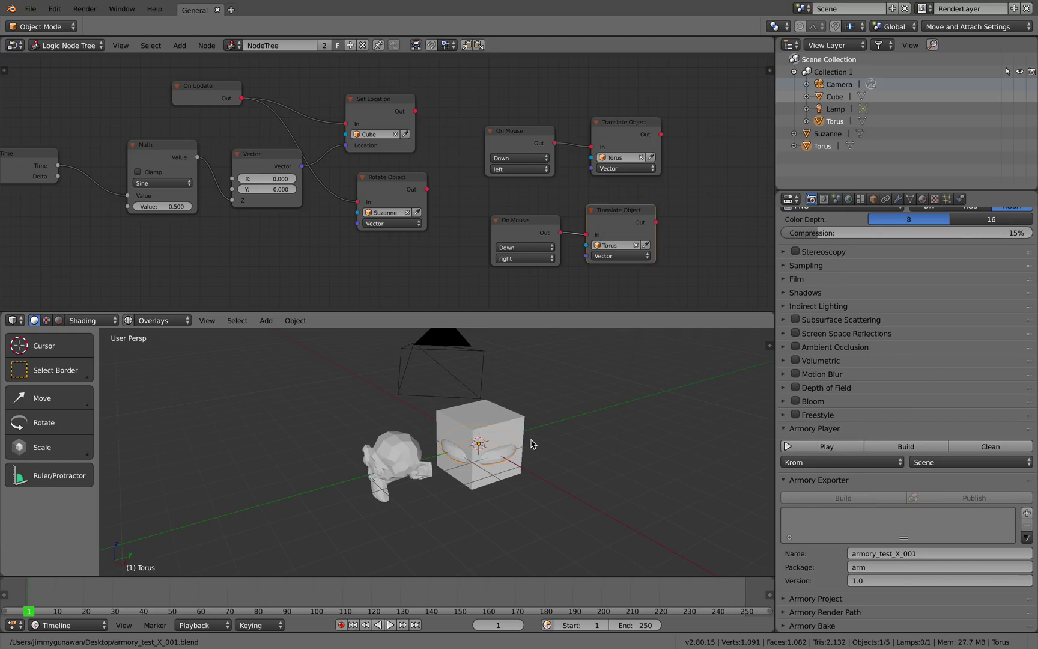
{"action": "right_click", "coordinate": [510, 426]}
{"action": "right_click", "coordinate": [502, 447]}
{"action": "left_click", "coordinate": [814, 451]}
{"action": "middle_click_drag", "start_coordinate": [471, 242], "coordinate": [496, 238]}
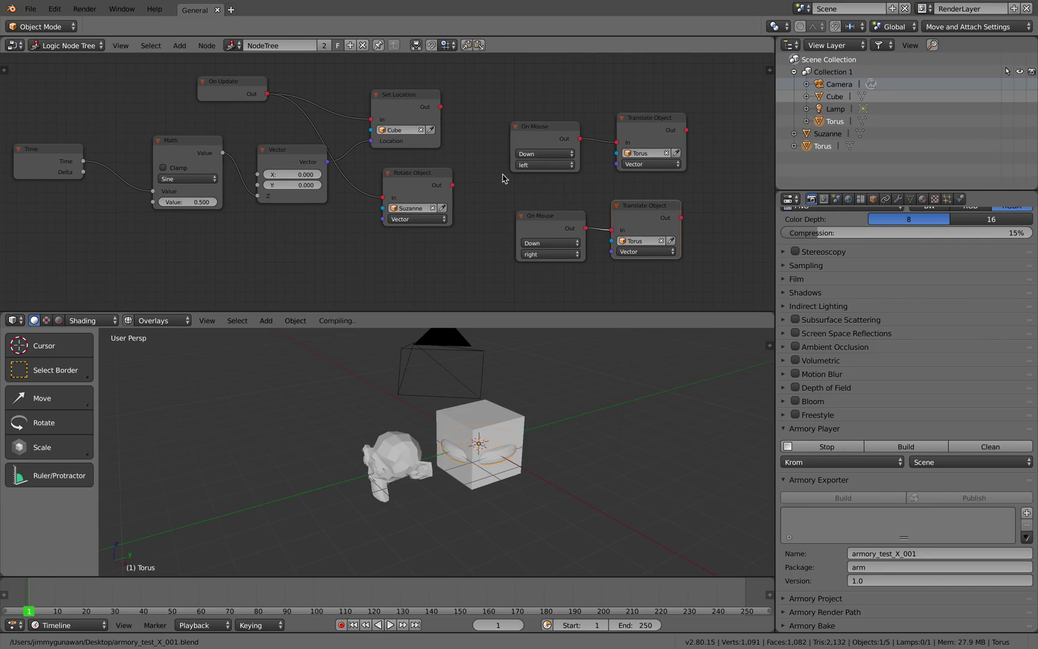
{"action": "middle_click_drag", "start_coordinate": [514, 212], "coordinate": [541, 221]}
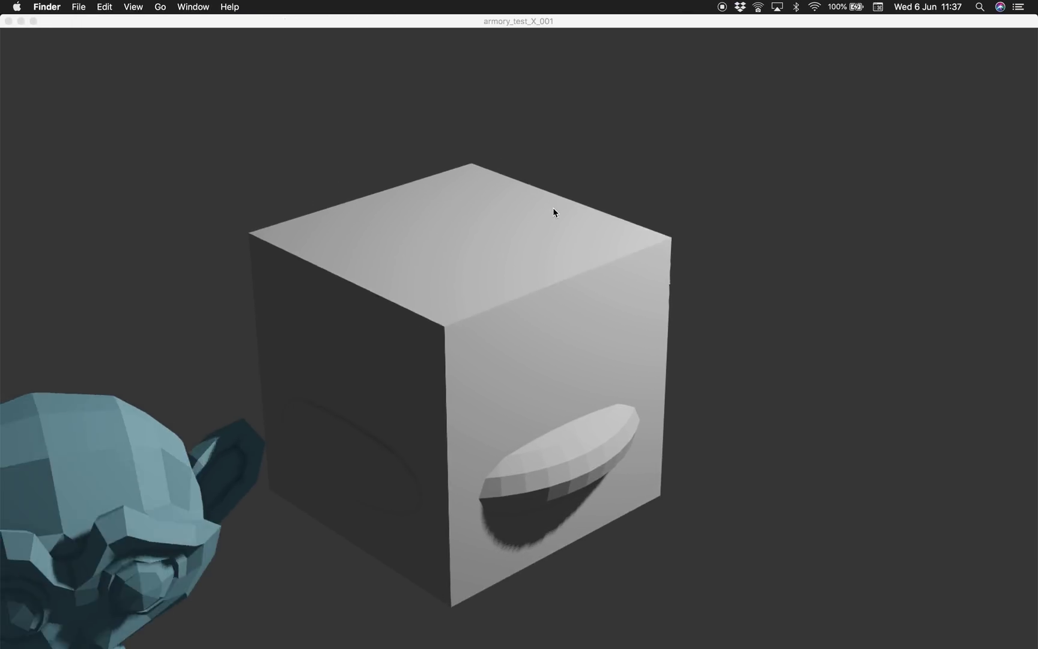
- Test moving the torus with the left and right mouse buttons in Krom, close the player and return to Blender
{"action": "left_click", "coordinate": [450, 292]}
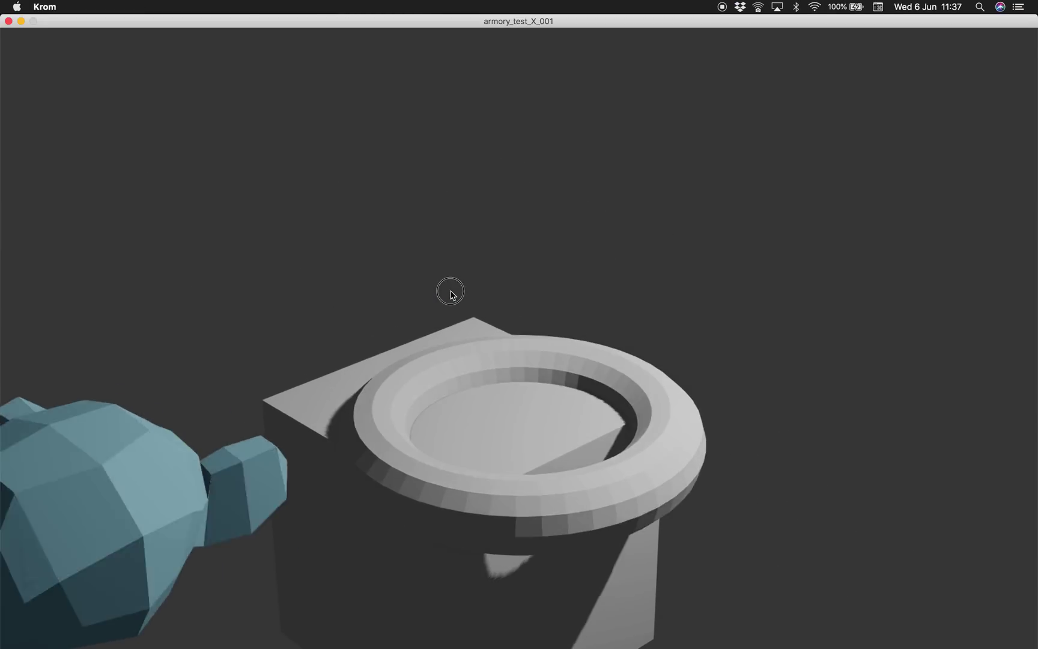
{"action": "right_click", "coordinate": [451, 291]}
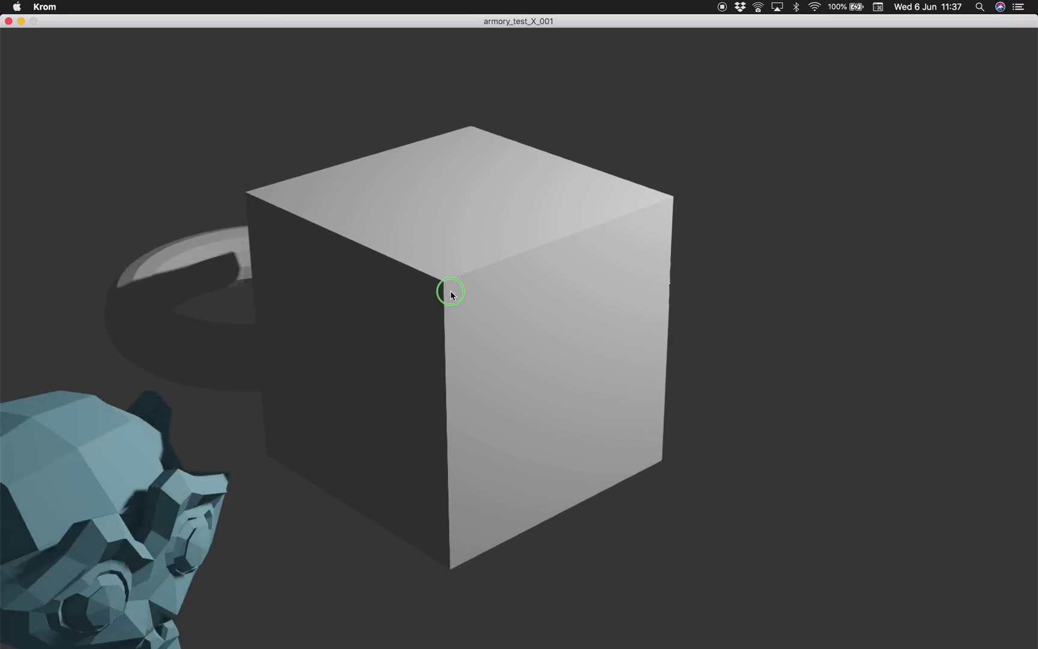
{"action": "key", "text": "e"}
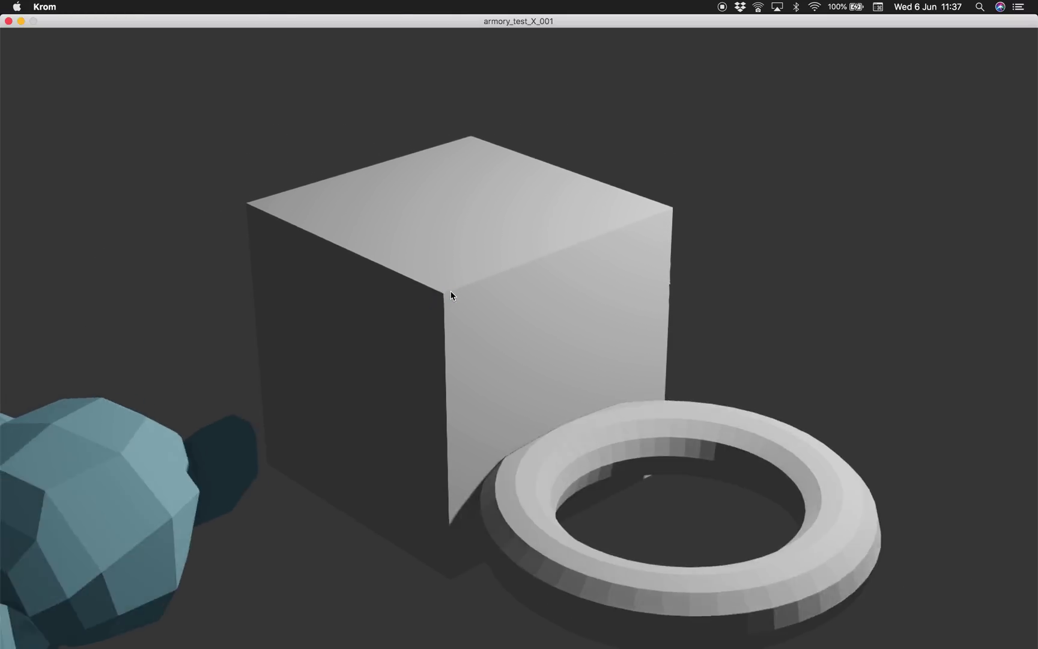
{"action": "left_click", "coordinate": [451, 292]}
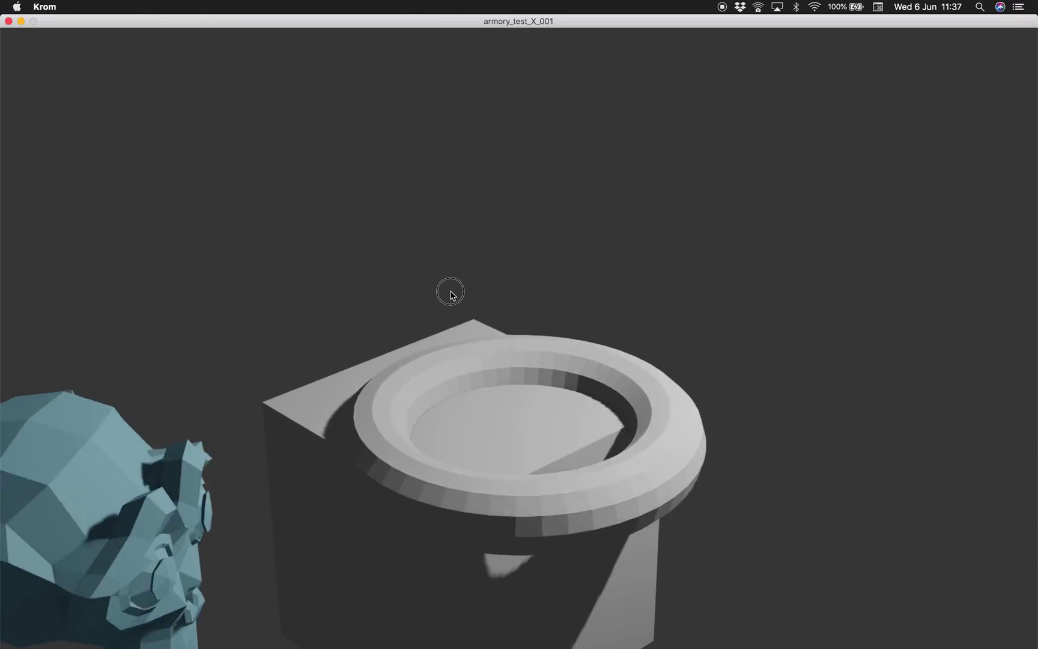
{"action": "left_click", "coordinate": [9, 21]}
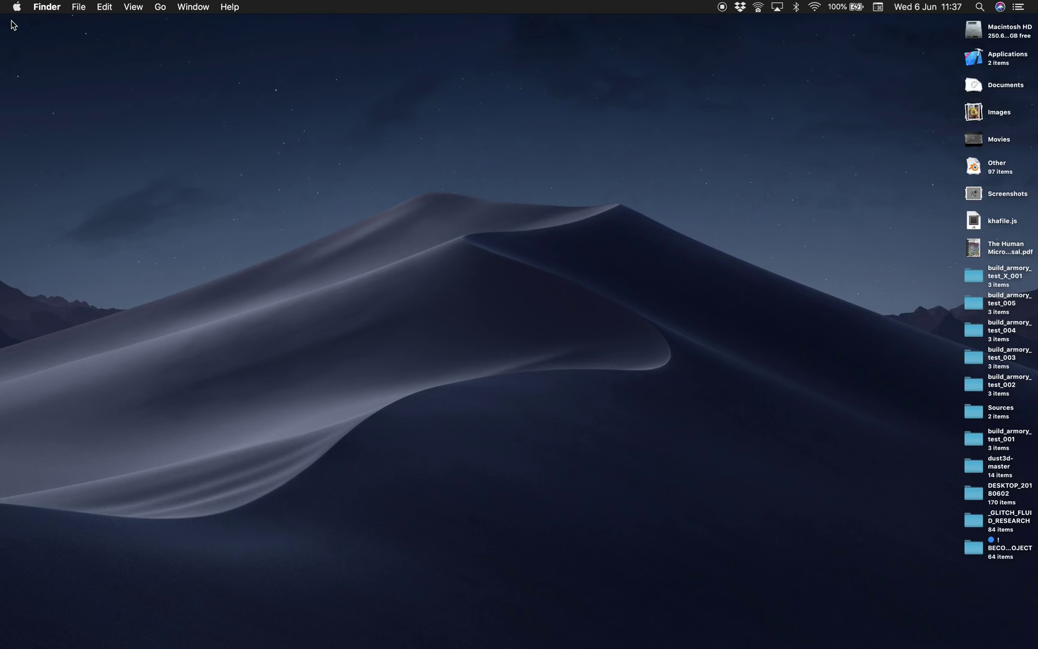
{"action": "key", "text": "ctrl+Right"}
- Duplicate the right-button On Mouse and Translate Object nodes below the originals, and set the duplicate's mouse button to middle
{"action": "middle_click_drag", "start_coordinate": [518, 251], "coordinate": [422, 222]}
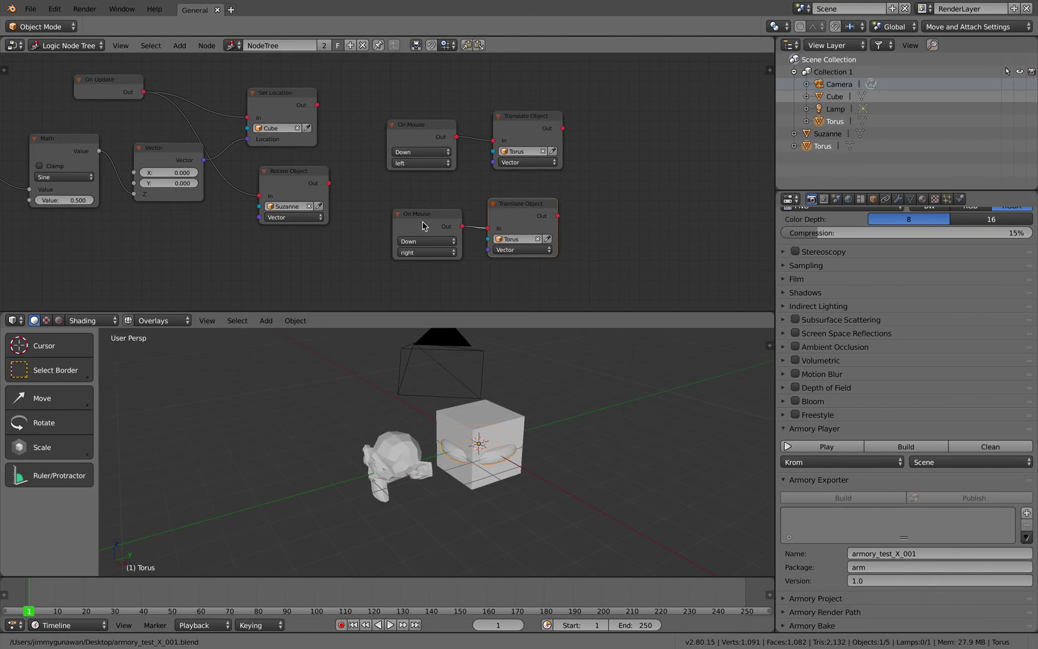
{"action": "left_click", "coordinate": [423, 217]}
{"action": "left_click", "coordinate": [512, 212], "text": "shift"}
{"action": "middle_click_drag", "start_coordinate": [524, 190], "coordinate": [521, 144]}
{"action": "key", "text": "shift+d"}
{"action": "left_click", "coordinate": [519, 220]}
{"action": "middle_click_drag", "start_coordinate": [519, 220], "coordinate": [536, 186]}
{"action": "scroll", "coordinate": [454, 222], "scroll_direction": "up", "scroll_amount": 2}
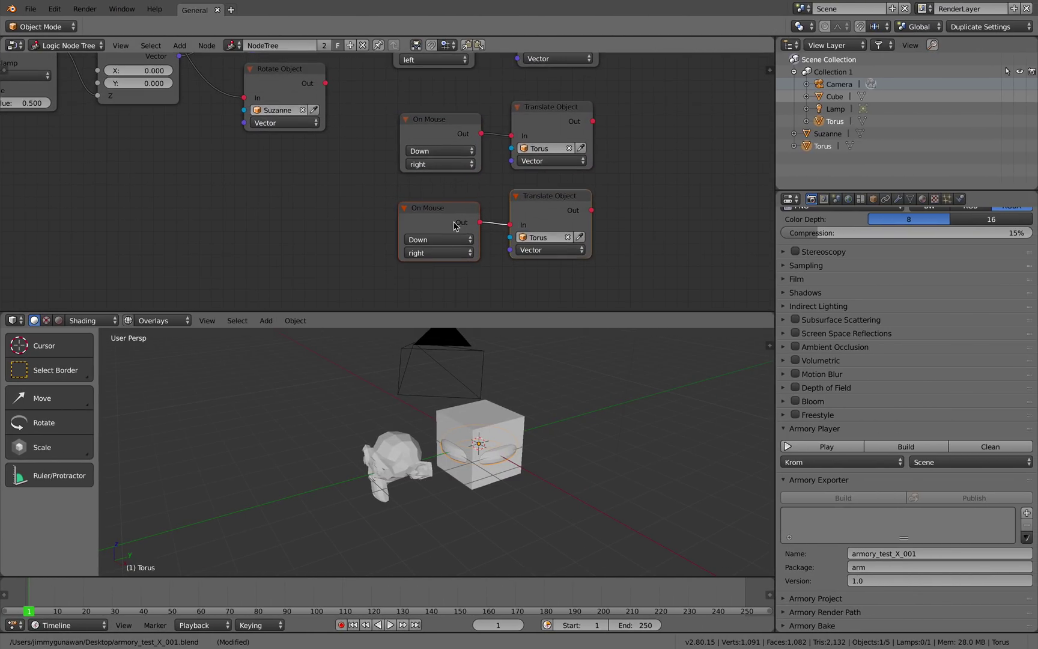
{"action": "left_click", "coordinate": [438, 252]}
{"action": "left_click", "coordinate": [436, 220]}
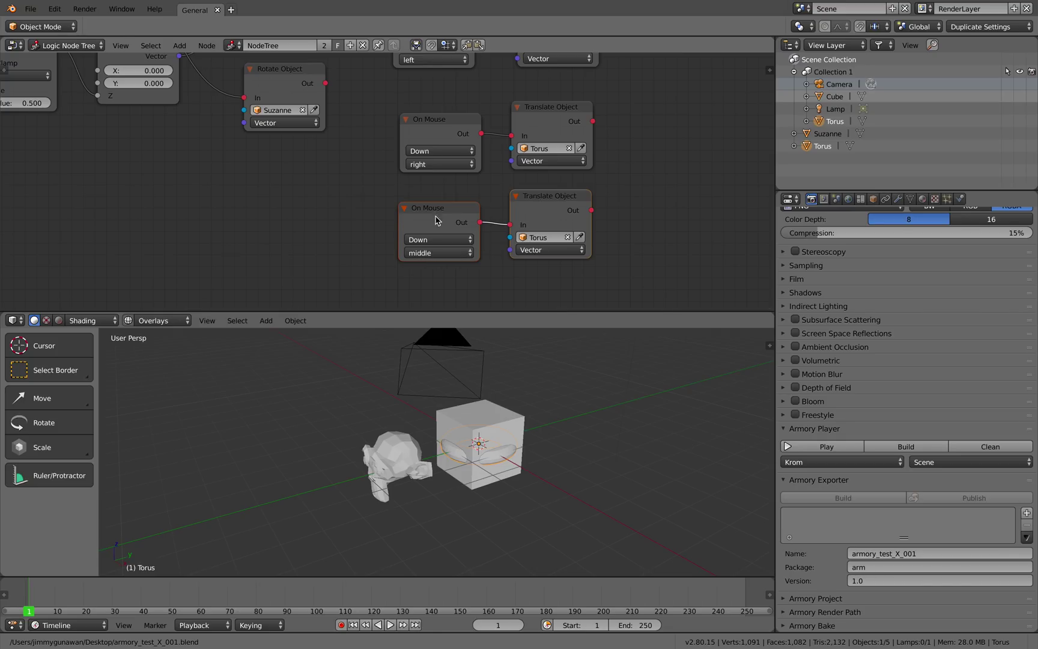
- Set the duplicated Translate Object node's vector to X 0 and Y 0.1, and save the file
{"action": "left_click", "coordinate": [542, 251]}
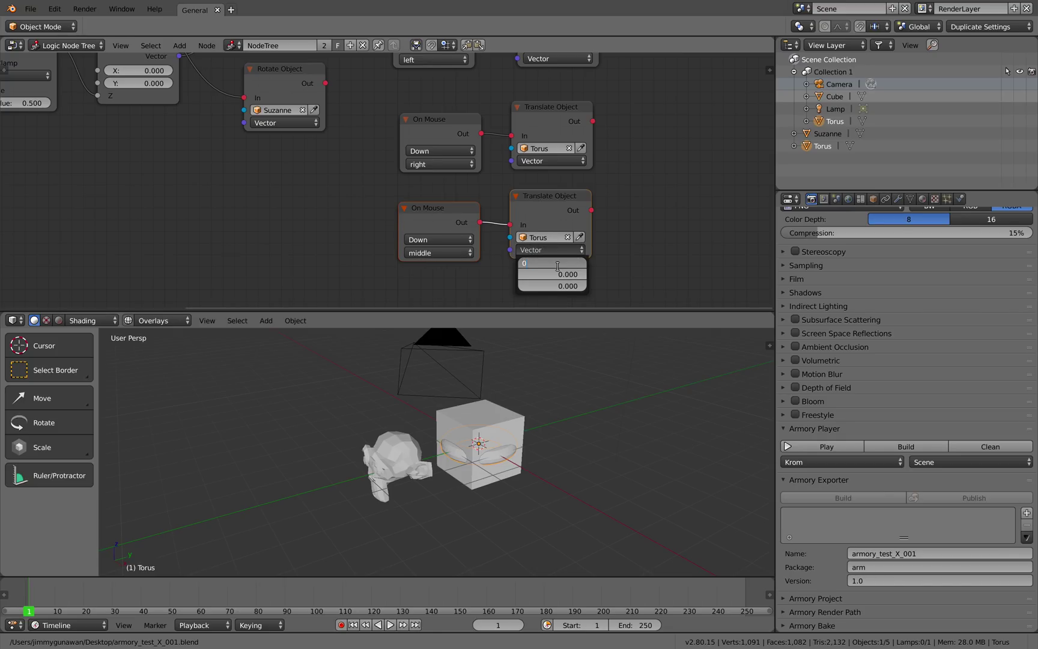
{"action": "key", "text": "Tab"}
{"action": "type", "text": "0.1"}
{"action": "key", "text": "Return"}
{"action": "left_click", "coordinate": [559, 264]}
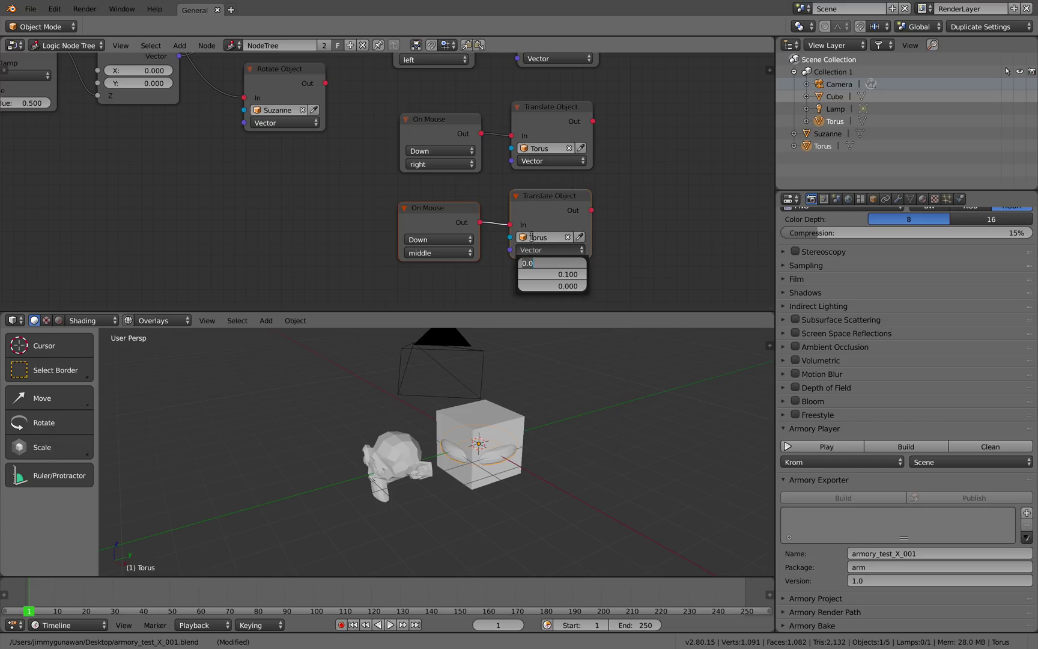
{"action": "scroll", "coordinate": [364, 218], "scroll_direction": "down", "scroll_amount": 5}
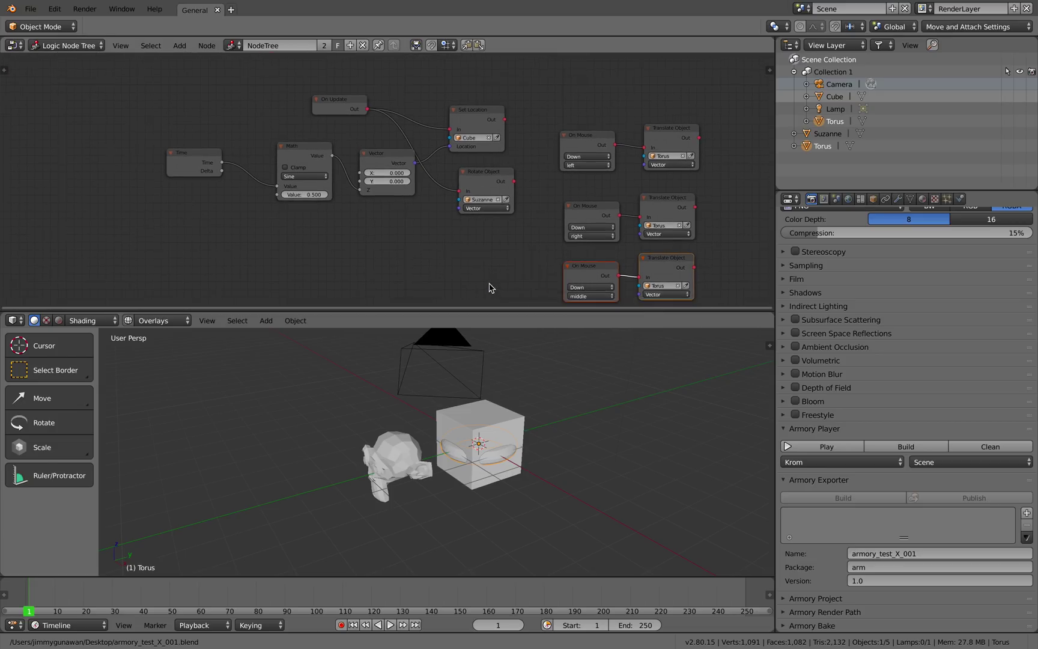
{"action": "middle_click_drag", "start_coordinate": [435, 148], "coordinate": [426, 178]}
{"action": "scroll", "coordinate": [415, 177], "scroll_direction": "up", "scroll_amount": 2}
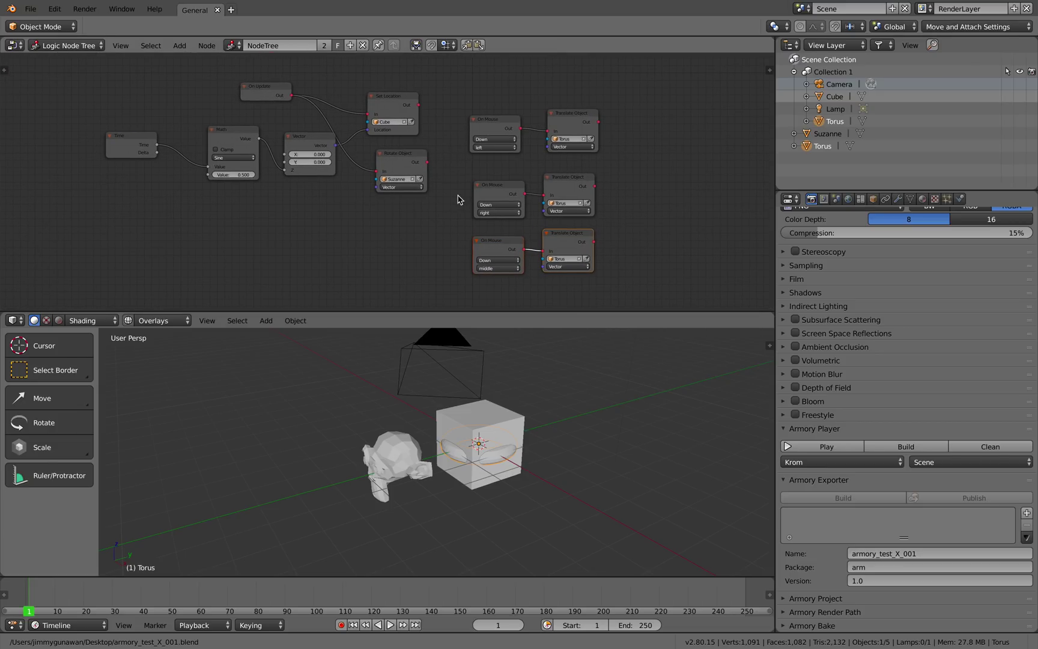
- Run the updated scene in the Krom player
{"action": "left_click", "coordinate": [824, 447]}
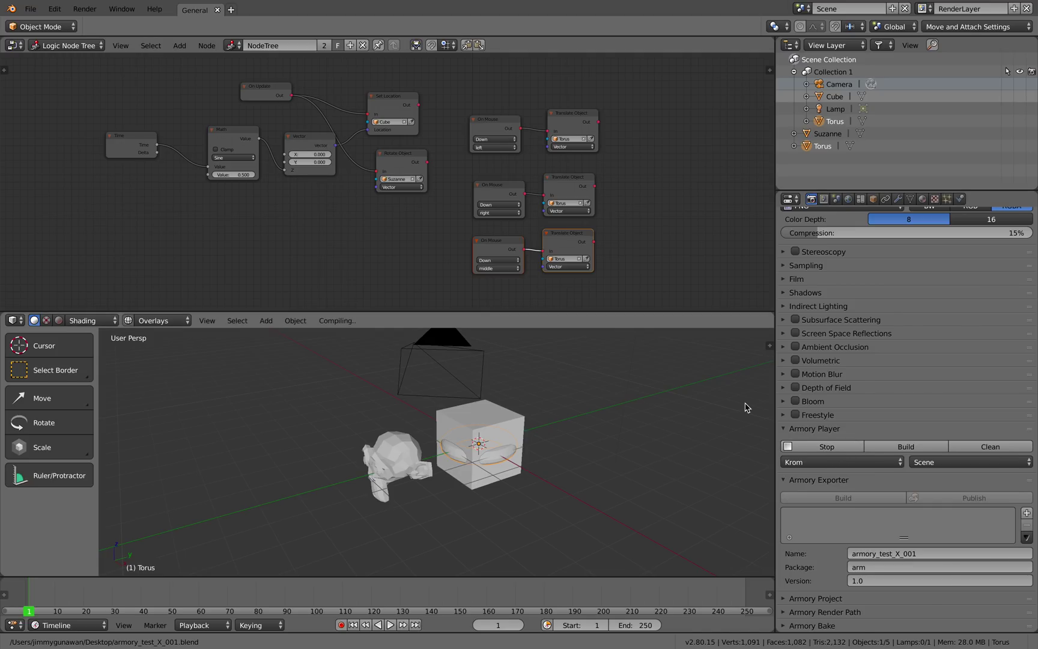
{"action": "key", "text": "ctrl+Left"}
{"action": "key", "text": "ctrl+Right"}
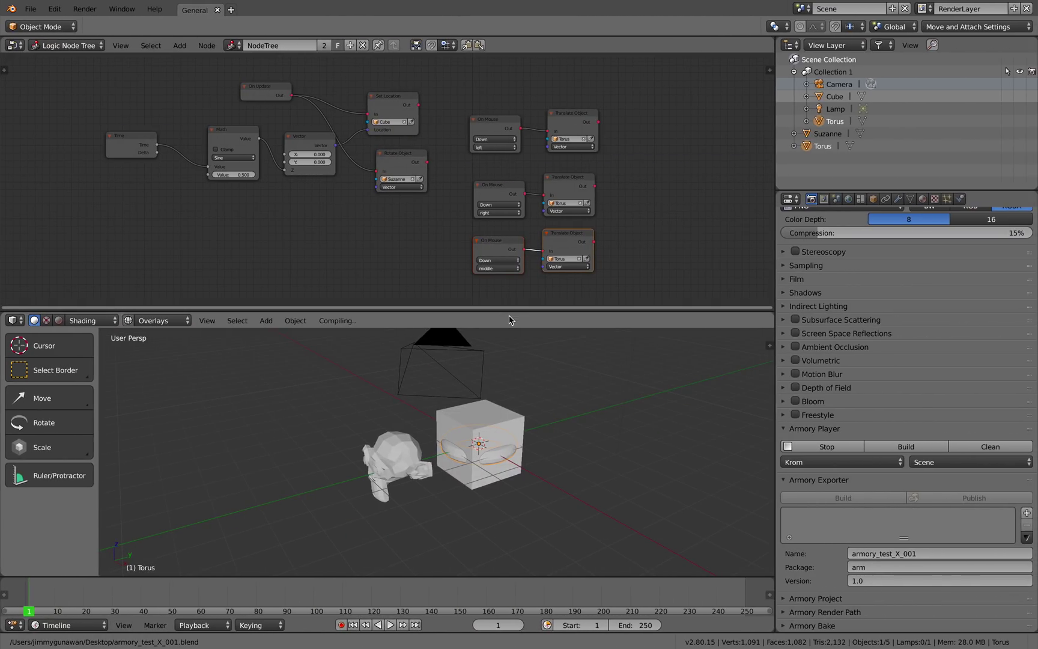
{"action": "middle_click_drag", "start_coordinate": [403, 257], "coordinate": [411, 260]}
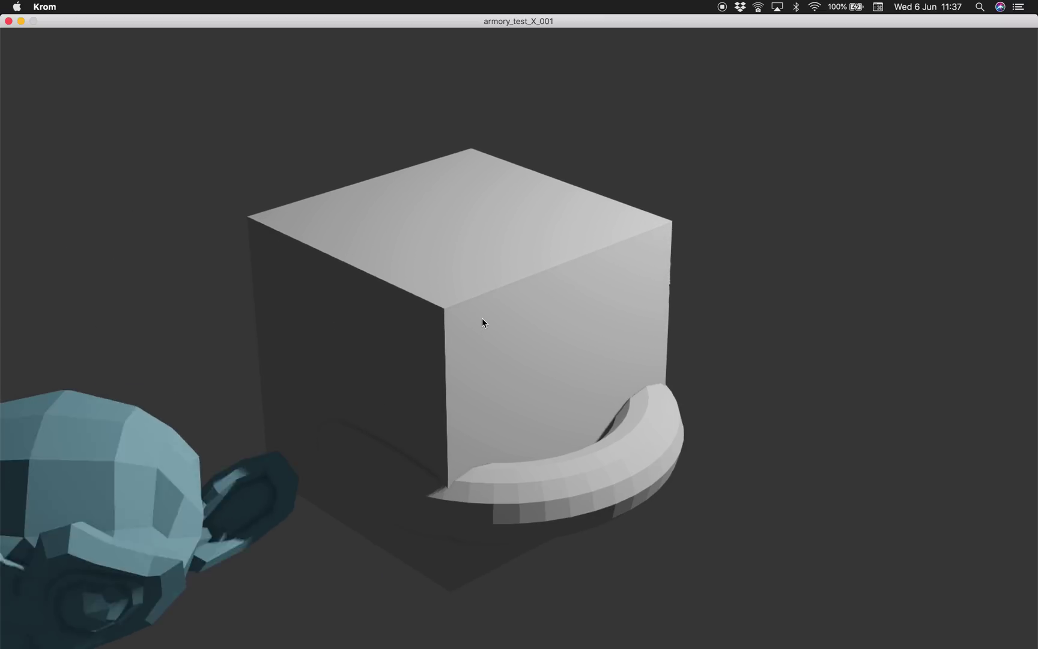
- Test moving the torus with the mouse buttons in the Krom window, and return to Blender
{"action": "right_click", "coordinate": [480, 320]}
{"action": "left_click", "coordinate": [477, 322]}
{"action": "left_click", "coordinate": [412, 329]}
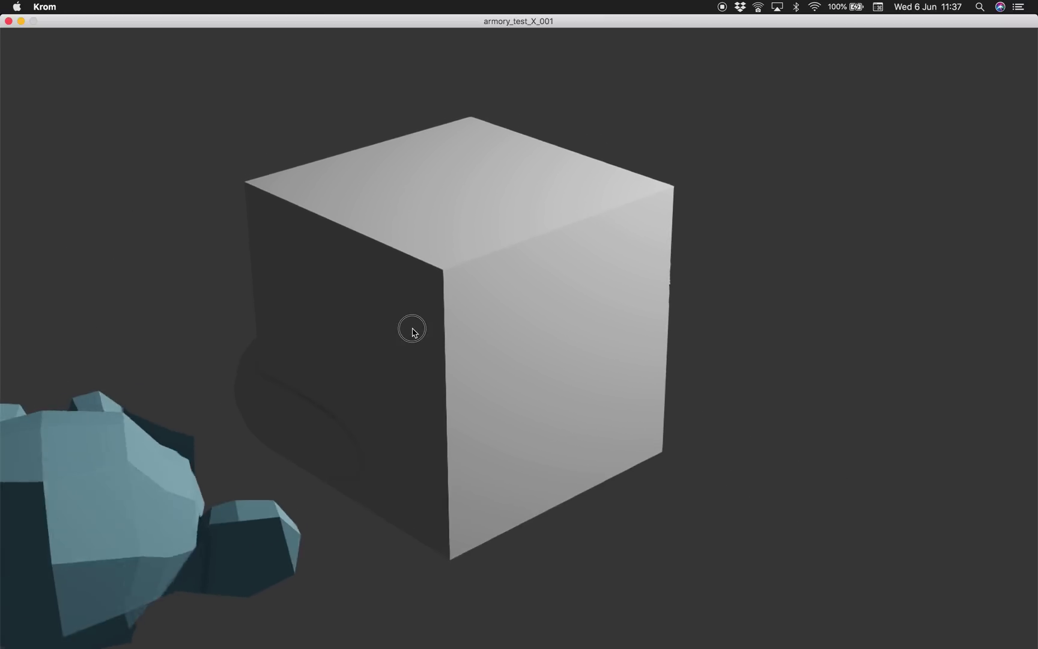
{"action": "right_click", "coordinate": [419, 329]}
{"action": "left_click", "coordinate": [424, 325]}
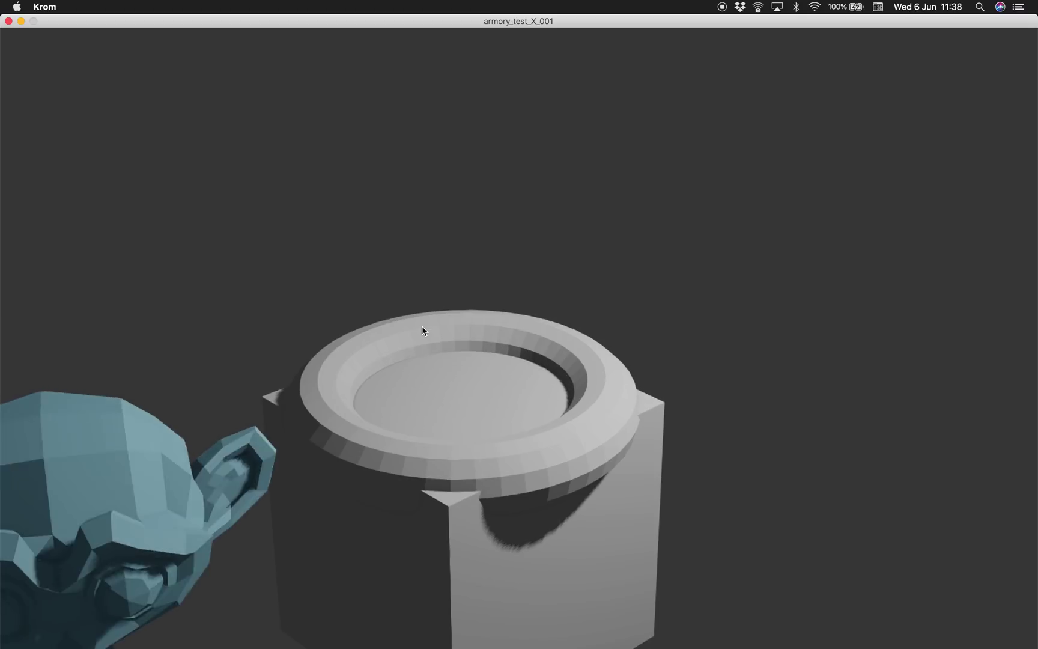
{"action": "key", "text": "ctrl+Right"}
- Check the middle-button node's event type and its Y translation, and move the lowest Translate Object node farther from its On Mouse node
{"action": "middle_click_drag", "start_coordinate": [475, 281], "coordinate": [459, 273]}
{"action": "scroll", "coordinate": [459, 272], "scroll_direction": "up", "scroll_amount": 1}
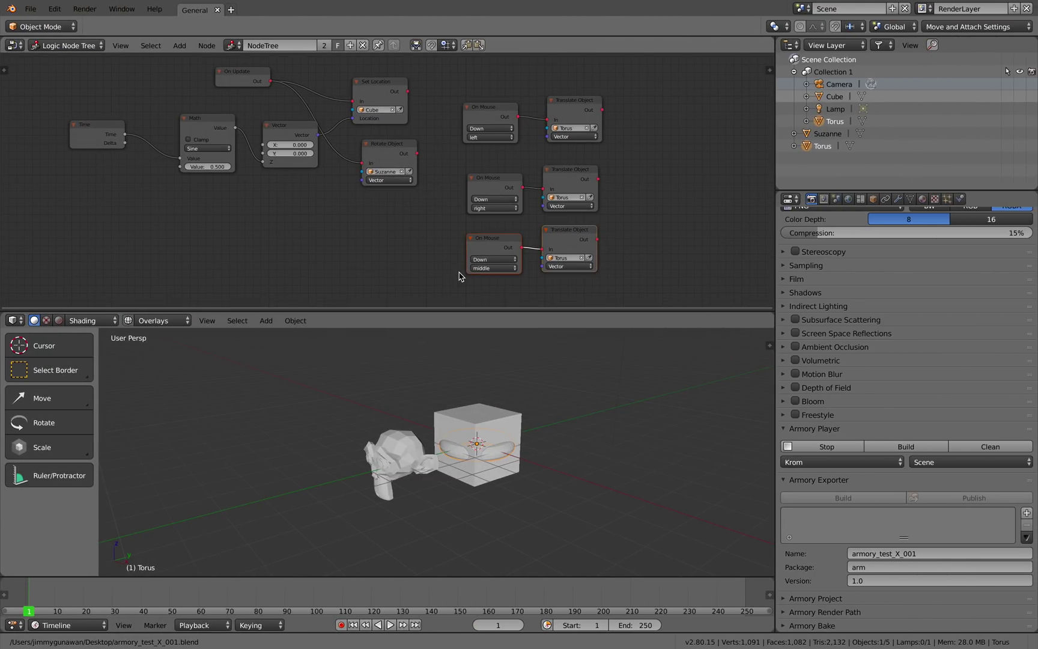
{"action": "left_click", "coordinate": [496, 259]}
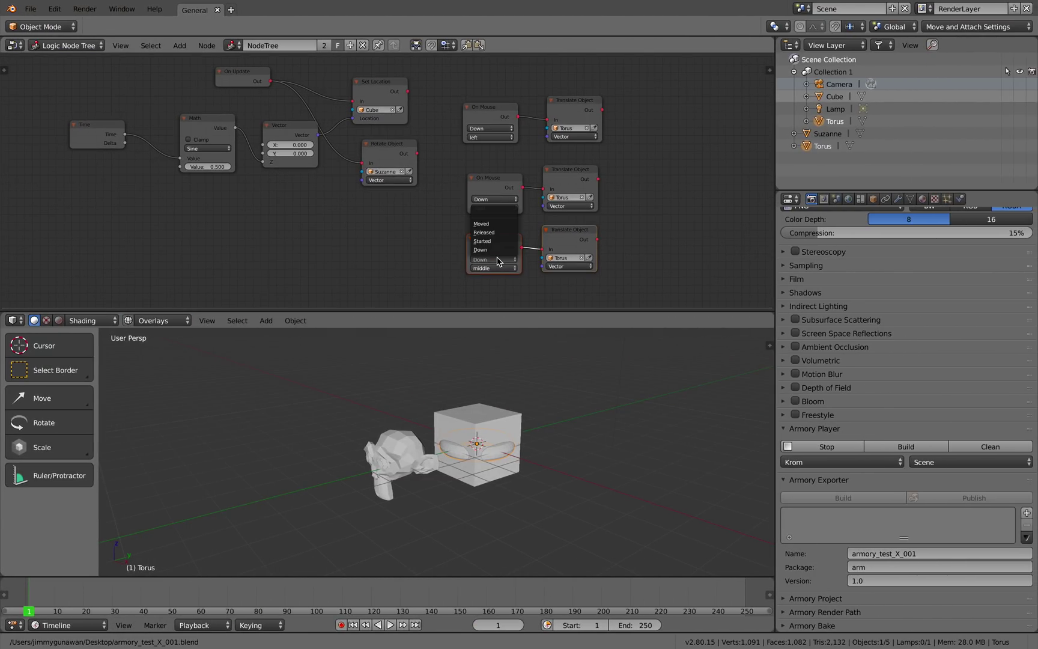
{"action": "left_click", "coordinate": [554, 268]}
{"action": "left_click", "coordinate": [581, 284]}
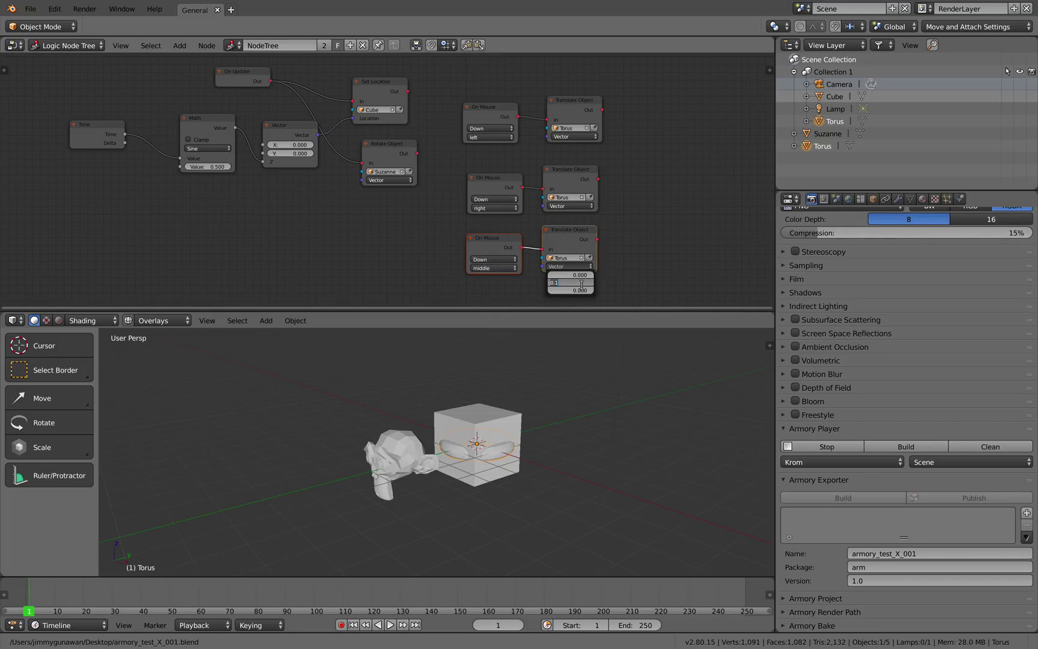
{"action": "key", "text": "Return"}
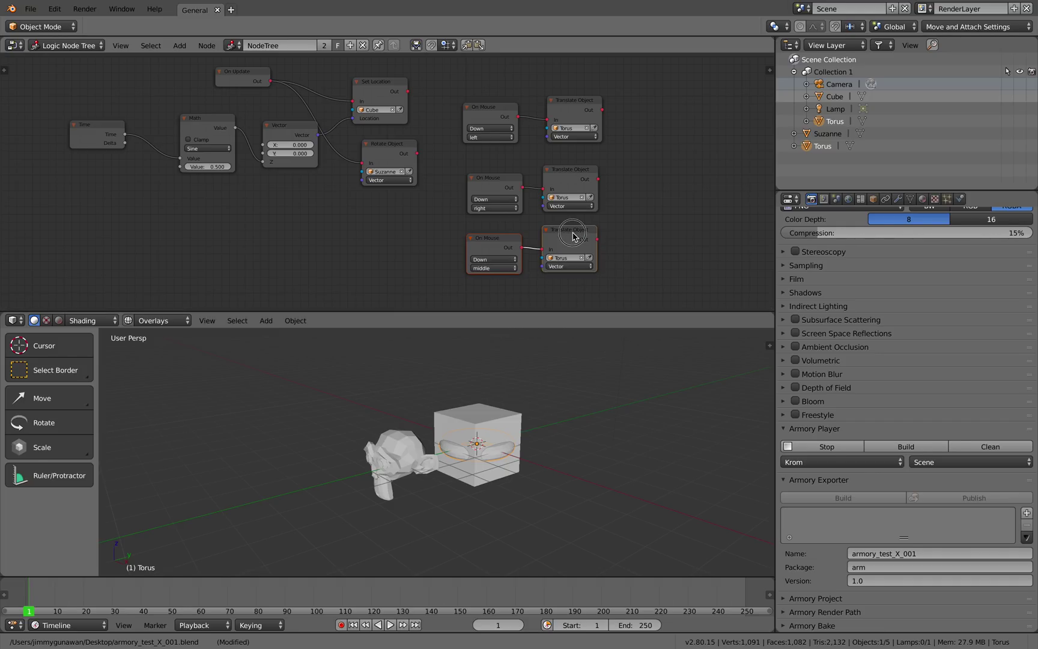
{"action": "left_click_drag", "start_coordinate": [572, 232], "coordinate": [585, 233]}
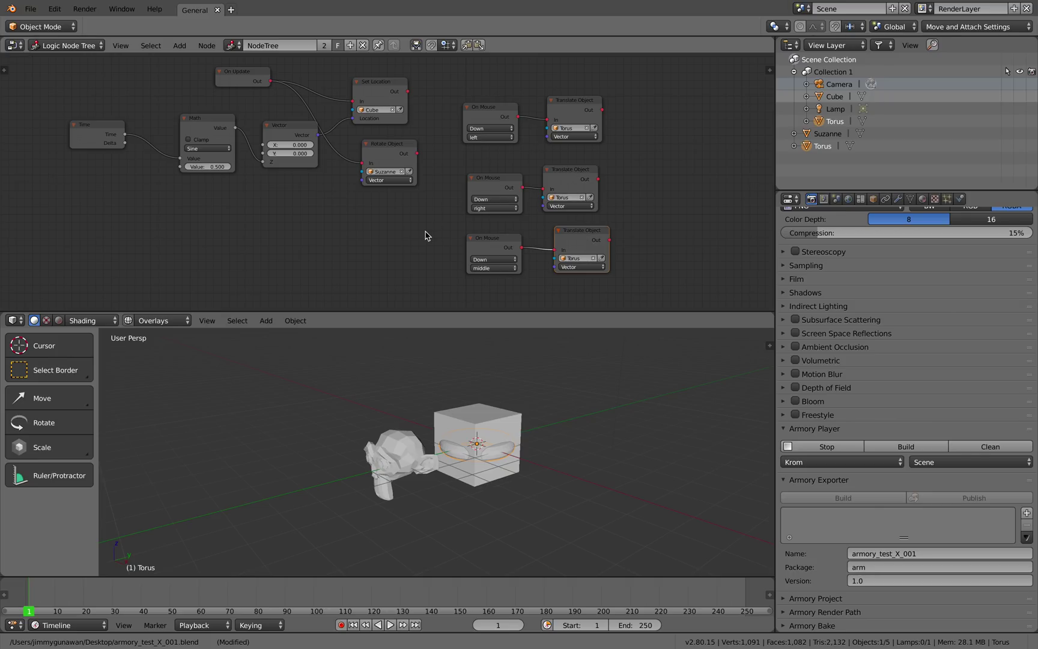
- View the running scene in the Krom player once more, and return to the logic nodes
{"action": "left_click", "coordinate": [448, 384]}
{"action": "key", "text": "ctrl+Left"}
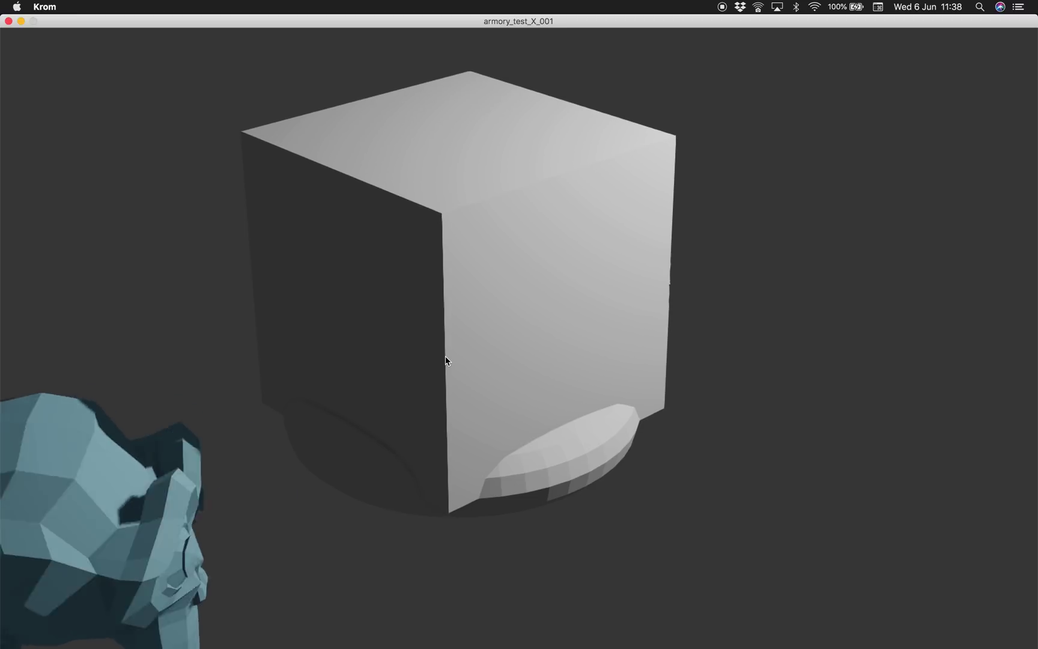
{"action": "key", "text": "ctrl+Right"}
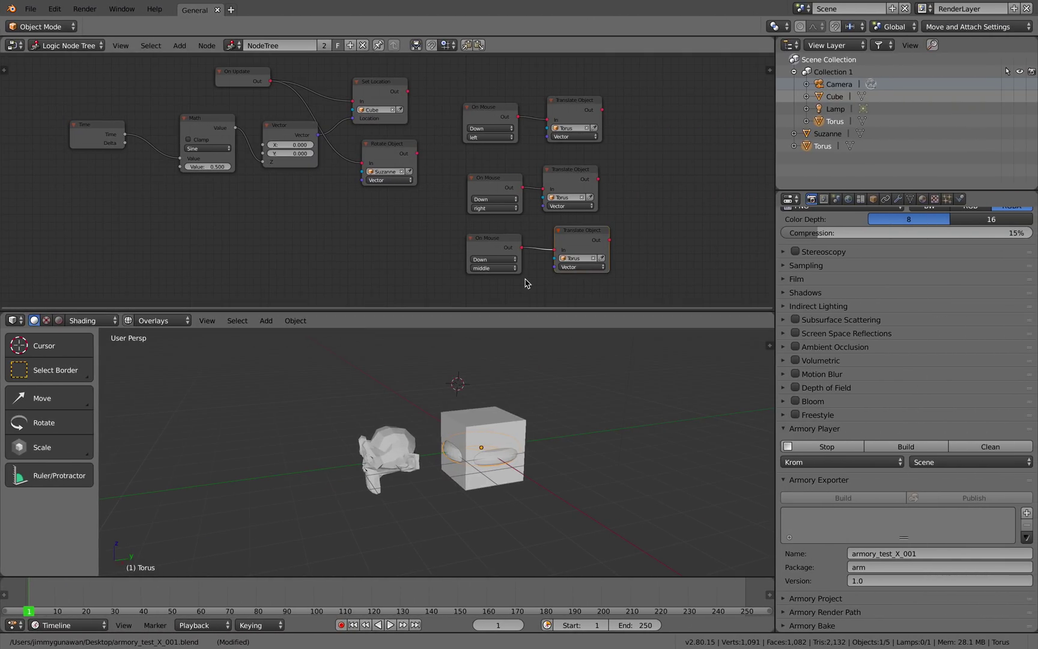
- Add a Keyboard input node beside the middle-button On Mouse node, and widen it
{"action": "scroll", "coordinate": [568, 227], "scroll_direction": "right", "scroll_amount": 1}
{"action": "scroll", "coordinate": [596, 214], "scroll_direction": "up", "scroll_amount": 1}
{"action": "key", "text": "shift+a"}
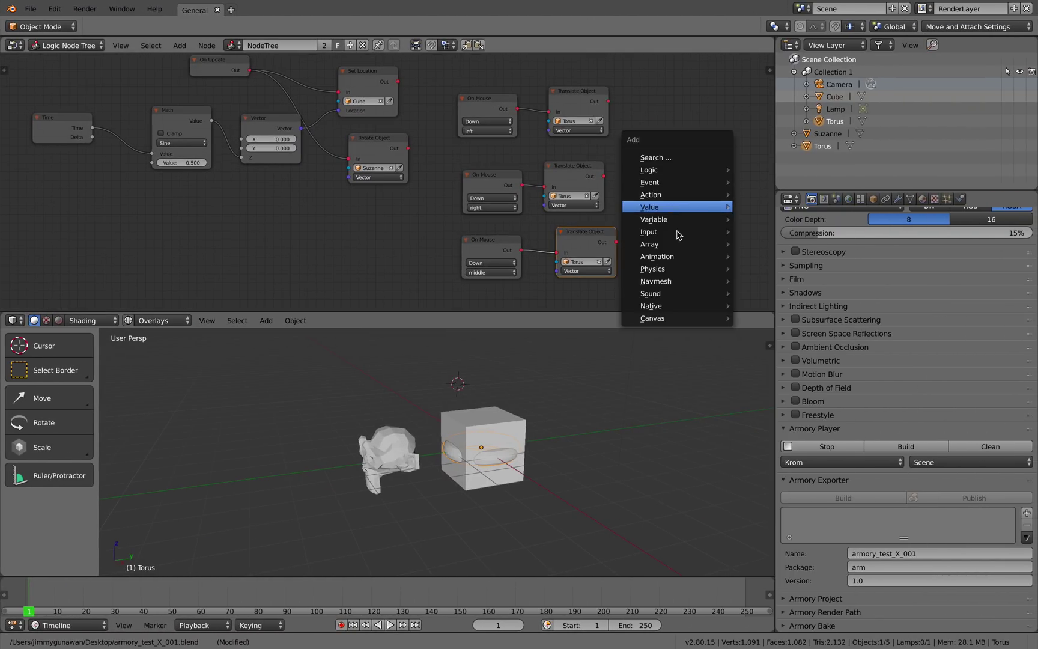
{"action": "mouse_move", "coordinate": [684, 270]}
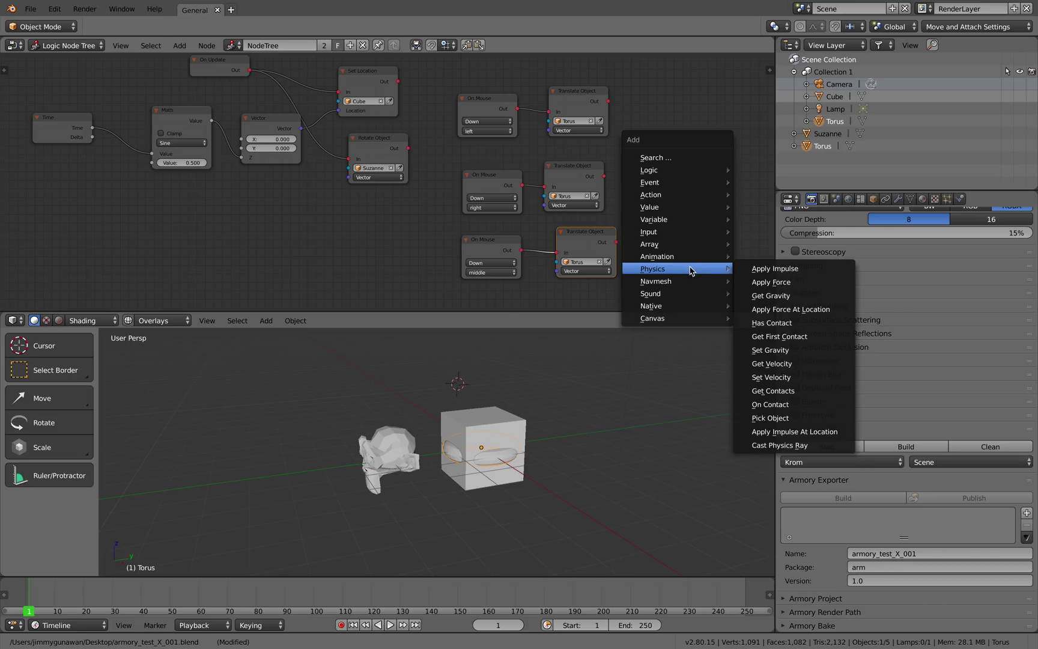
{"action": "mouse_move", "coordinate": [703, 241]}
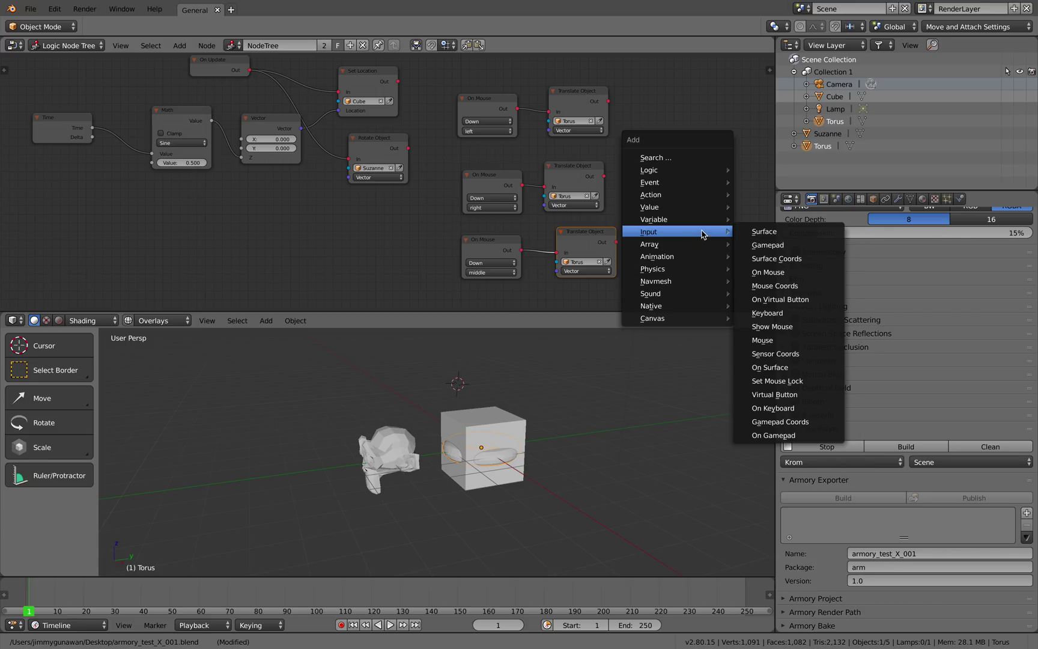
{"action": "mouse_move", "coordinate": [697, 221]}
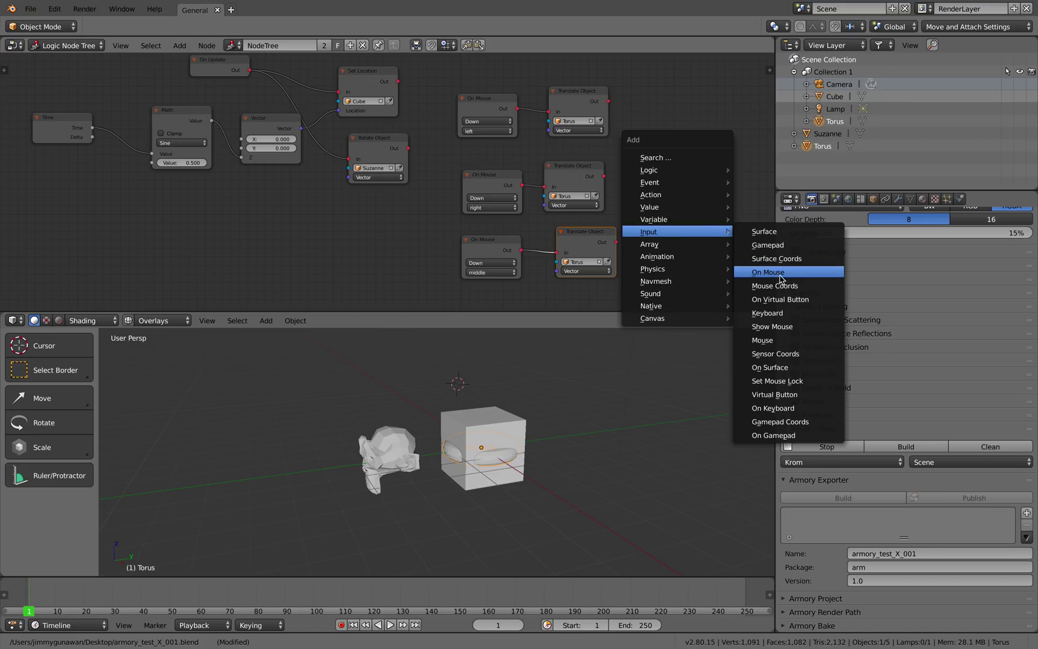
{"action": "left_click", "coordinate": [777, 314]}
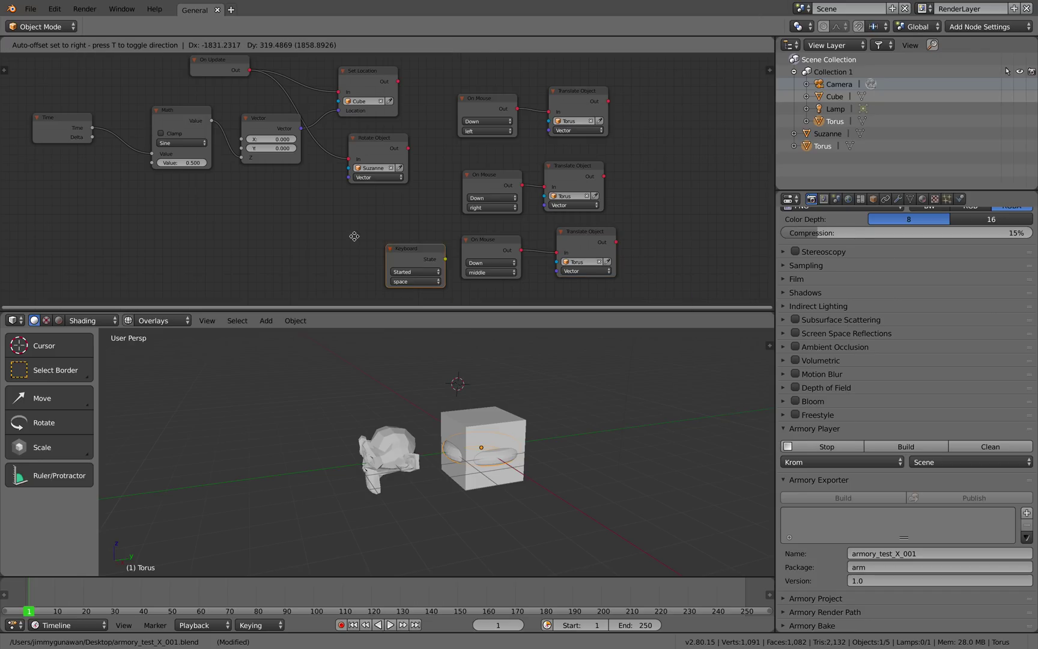
{"action": "left_click", "coordinate": [367, 273]}
{"action": "scroll", "coordinate": [368, 274], "scroll_direction": "up", "scroll_amount": 2}
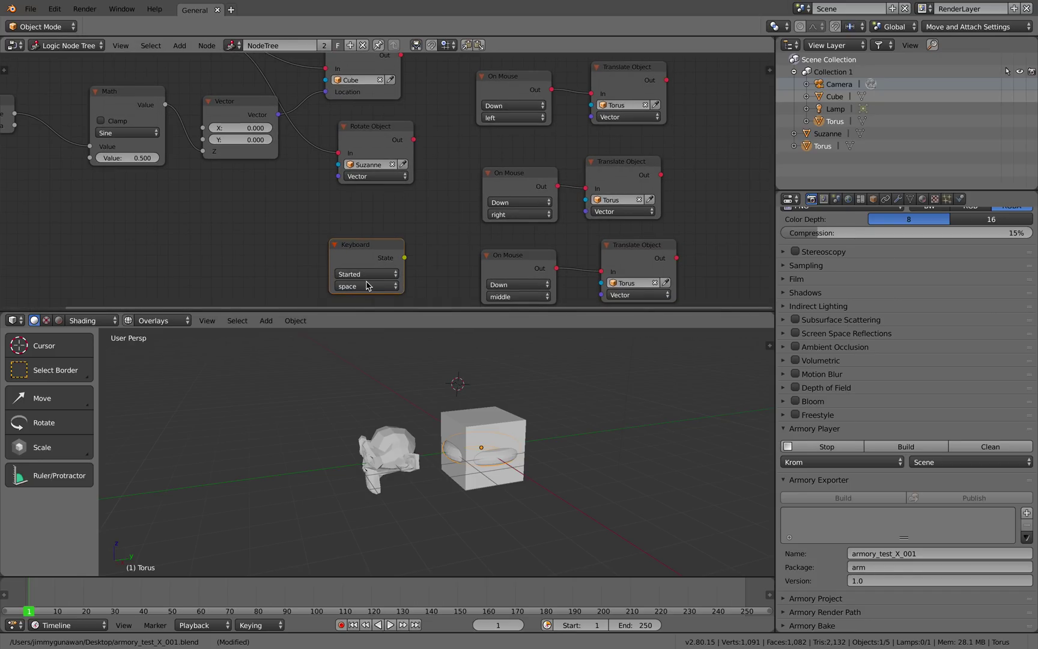
{"action": "left_click_drag", "start_coordinate": [403, 271], "coordinate": [466, 262]}
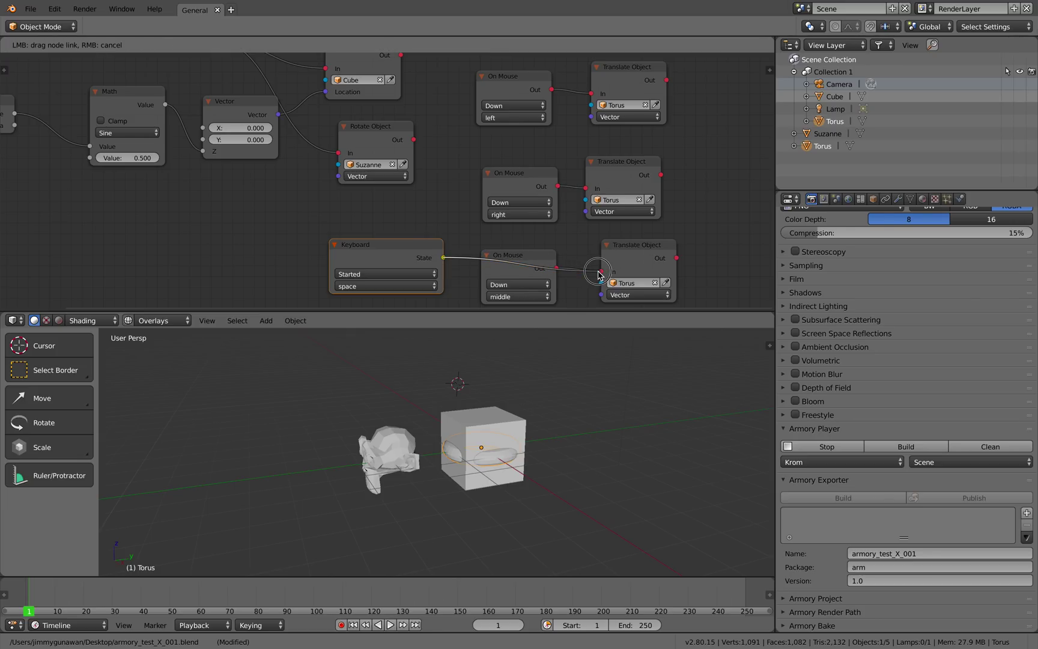
- Replace the middle-button On Mouse node with the Keyboard node, linking its State output to the lowest Translate Object's In input
{"action": "left_click_drag", "start_coordinate": [598, 272], "coordinate": [600, 272]}
{"action": "left_click", "coordinate": [546, 262]}
{"action": "key", "text": "x"}
{"action": "middle_click_drag", "start_coordinate": [404, 247], "coordinate": [419, 244]}
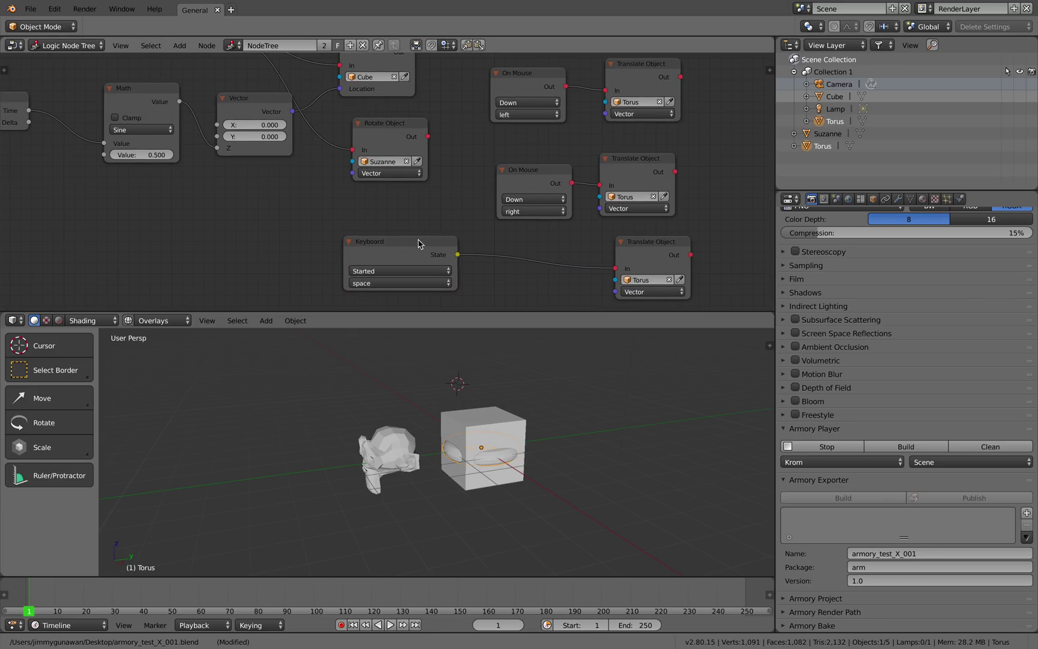
- Move the Keyboard node closer to the lowest Translate Object node it drives
{"action": "left_click_drag", "start_coordinate": [418, 244], "coordinate": [527, 241]}
{"action": "scroll", "coordinate": [400, 197], "scroll_direction": "down", "scroll_amount": 3}
{"action": "middle_click_drag", "start_coordinate": [385, 204], "coordinate": [443, 213]}
{"action": "scroll", "coordinate": [423, 206], "scroll_direction": "down", "scroll_amount": 2}
{"action": "scroll", "coordinate": [419, 207], "scroll_direction": "up", "scroll_amount": 2}
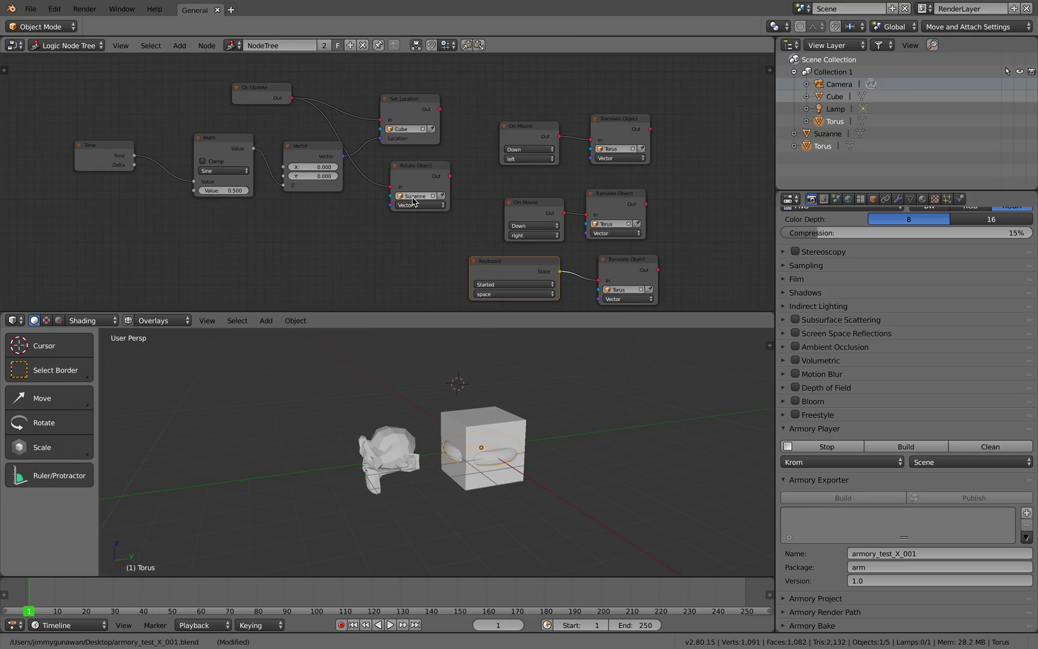
{"action": "middle_click_drag", "start_coordinate": [368, 230], "coordinate": [365, 229]}
- Browse the node categories available to add, including the Variable and Logic nodes, without adding one
{"action": "key", "text": "shift+a"}
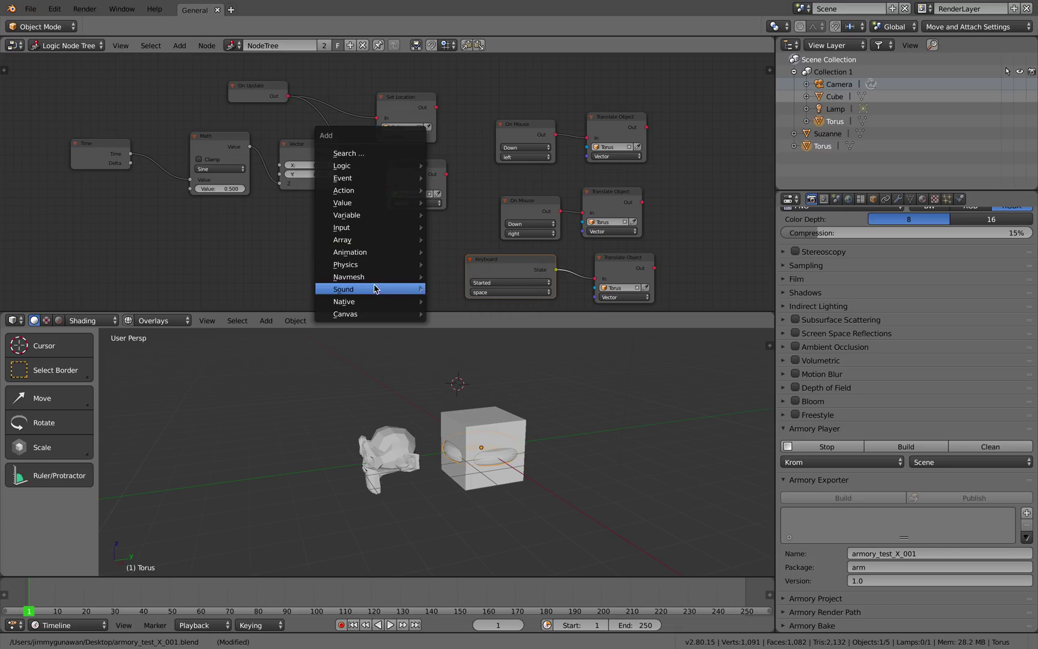
{"action": "mouse_move", "coordinate": [377, 293]}
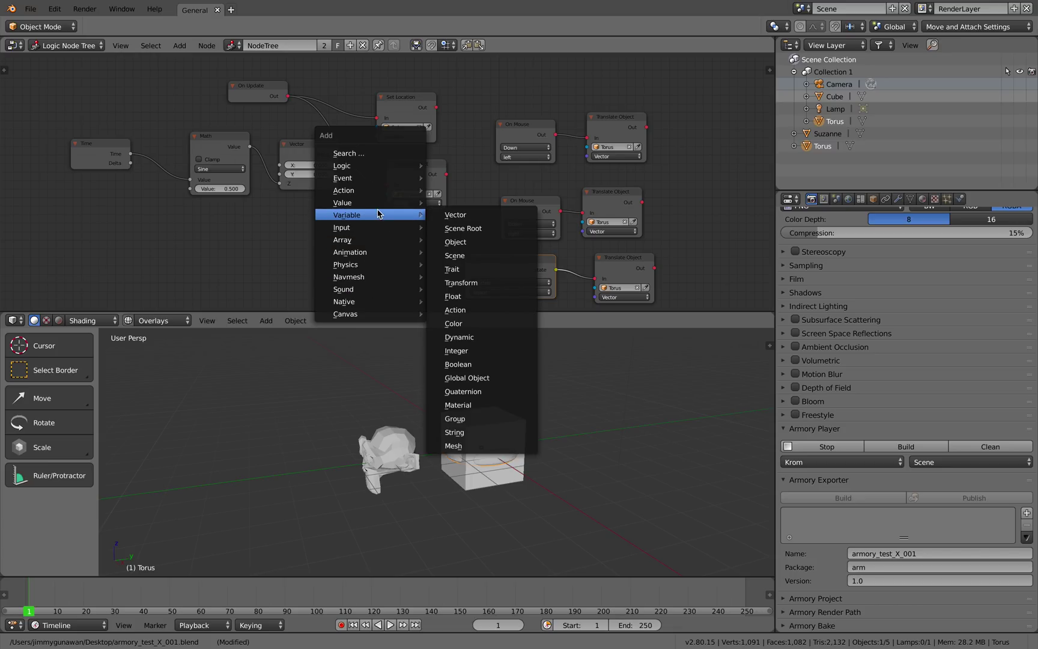
{"action": "mouse_move", "coordinate": [379, 196]}
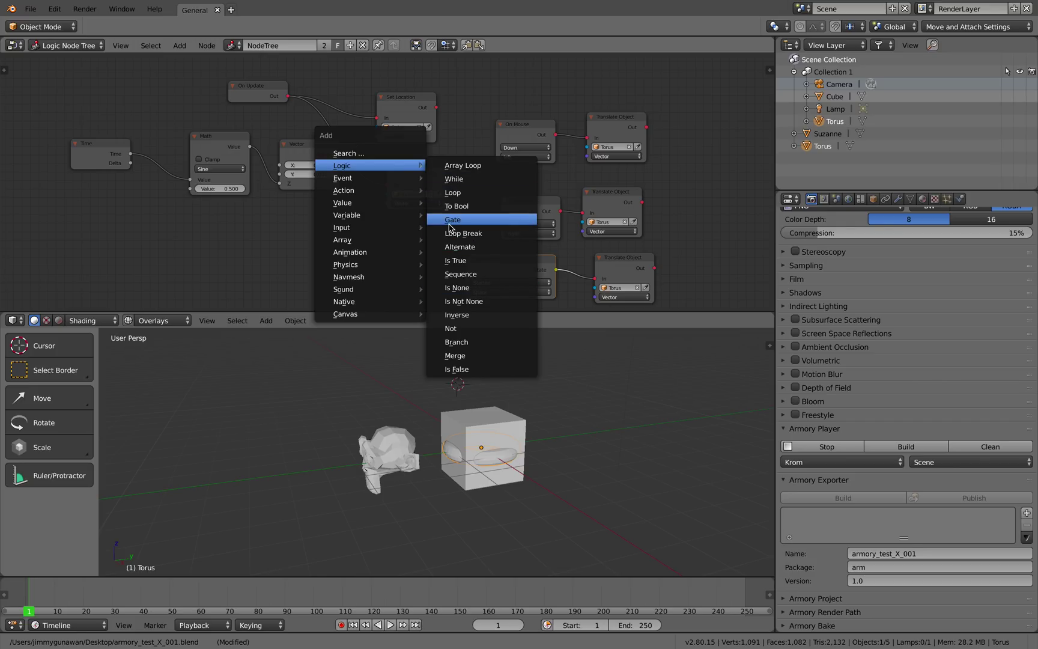
{"action": "mouse_move", "coordinate": [412, 258]}
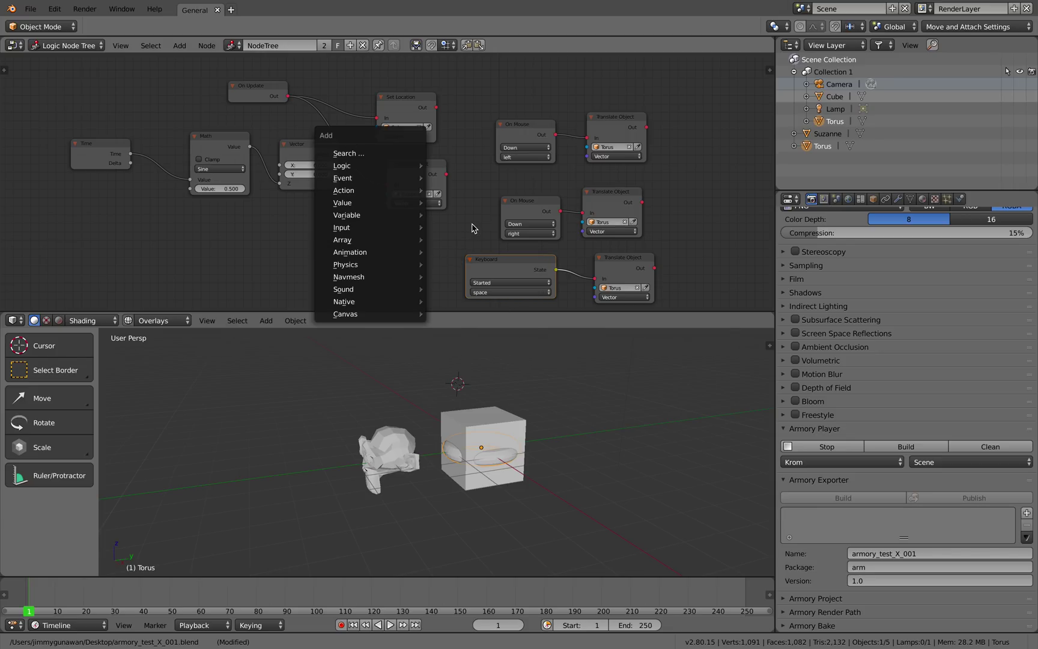
{"action": "left_click", "coordinate": [477, 226]}
{"action": "middle_click_drag", "start_coordinate": [472, 229], "coordinate": [455, 220]}
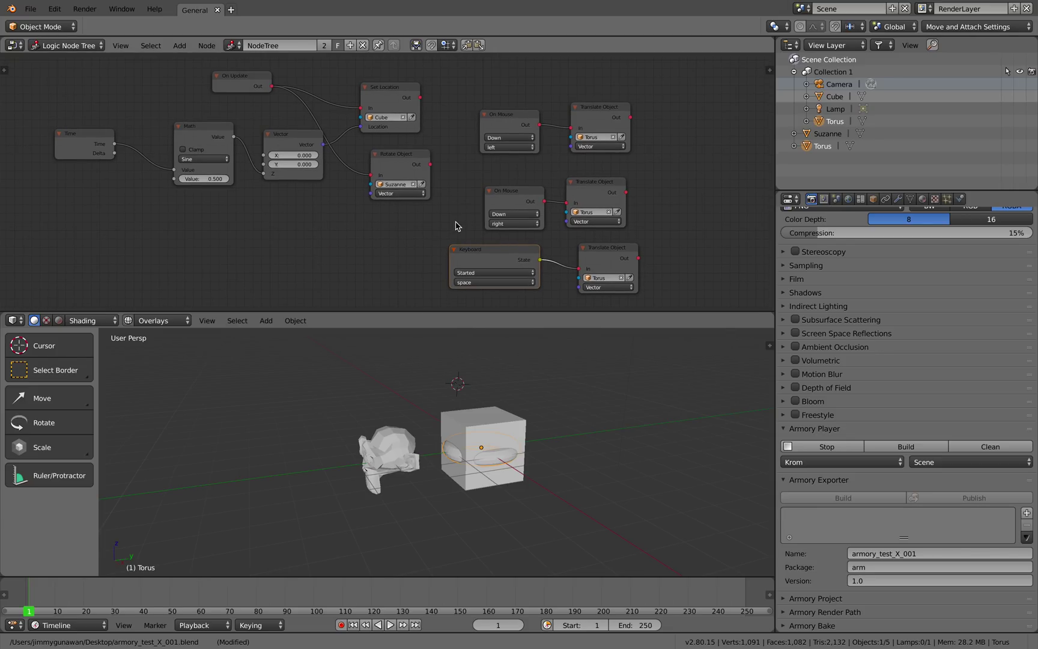
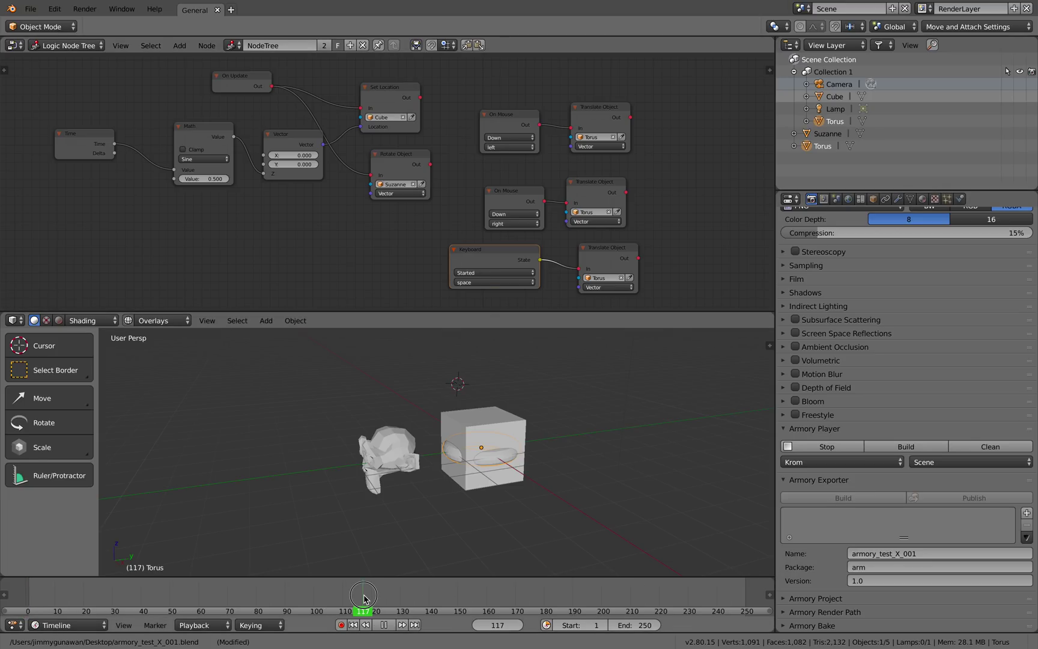
- Scrub the timeline to frame 111 and view the 3D scene from a slightly different angle
{"action": "left_click_drag", "start_coordinate": [336, 592], "coordinate": [346, 591]}
{"action": "middle_click_drag", "start_coordinate": [428, 423], "coordinate": [453, 371]}
{"action": "scroll", "coordinate": [447, 409], "scroll_direction": "up", "scroll_amount": 1}
{"action": "middle_click_drag", "start_coordinate": [446, 227], "coordinate": [470, 223]}
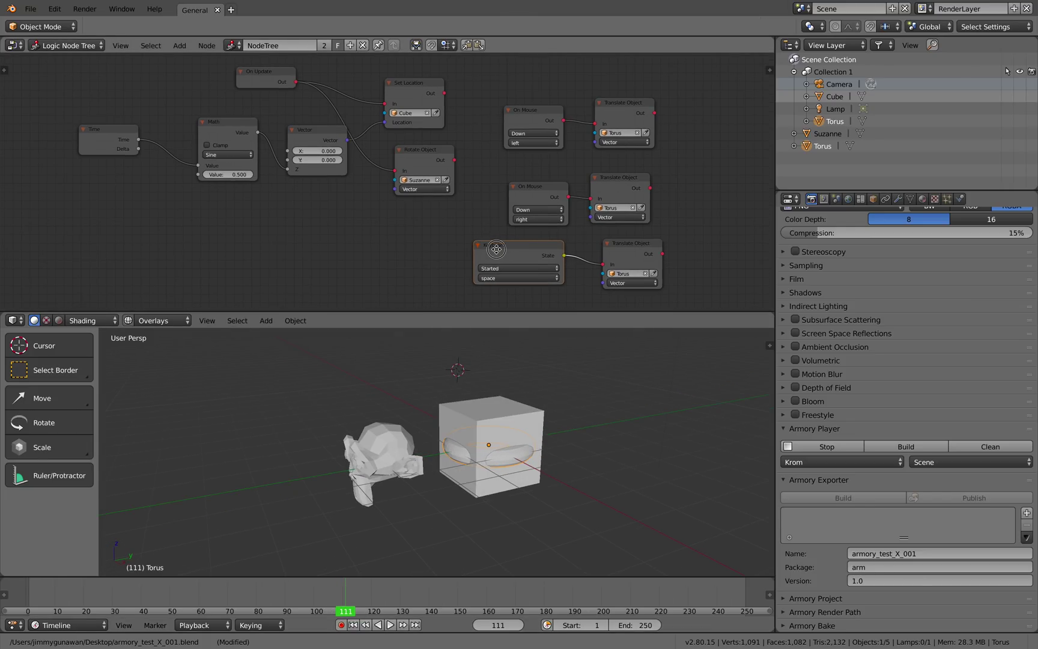
- Shift the Time node slightly down and the On Update node slightly away from Set Location
{"action": "middle_click_drag", "start_coordinate": [336, 149], "coordinate": [340, 152]}
{"action": "left_click_drag", "start_coordinate": [120, 142], "coordinate": [118, 158]}
{"action": "left_click_drag", "start_coordinate": [277, 79], "coordinate": [267, 79]}
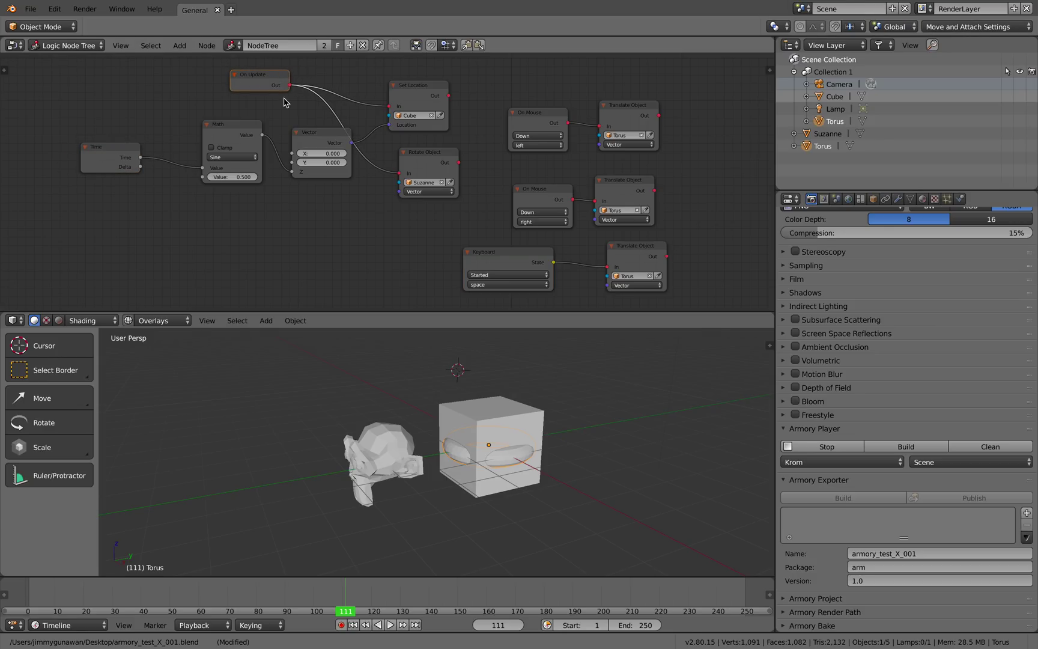
{"action": "middle_click_drag", "start_coordinate": [250, 122], "coordinate": [248, 127]}
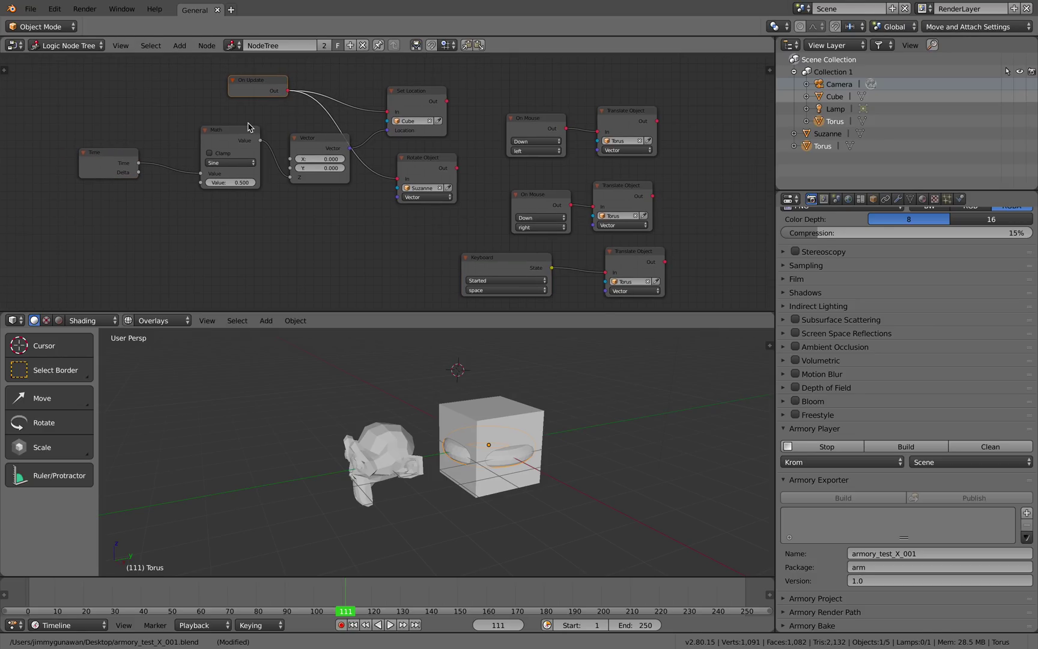
- Browse the Event nodes available to add, without adding one
{"action": "left_click", "coordinate": [514, 153]}
{"action": "key", "text": "shift+a"}
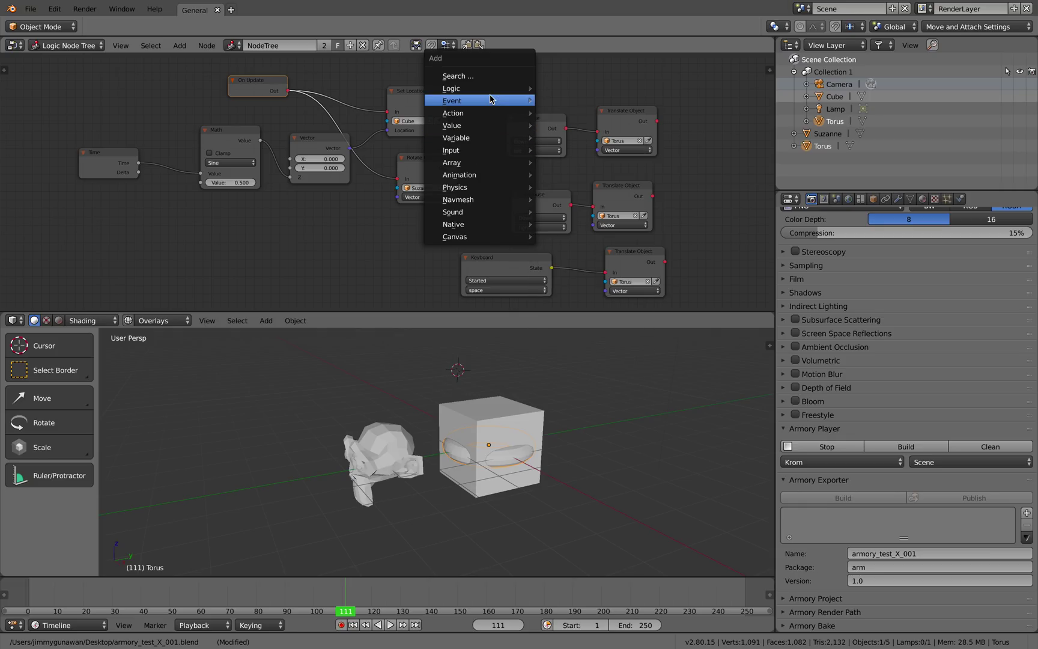
{"action": "mouse_move", "coordinate": [490, 100]}
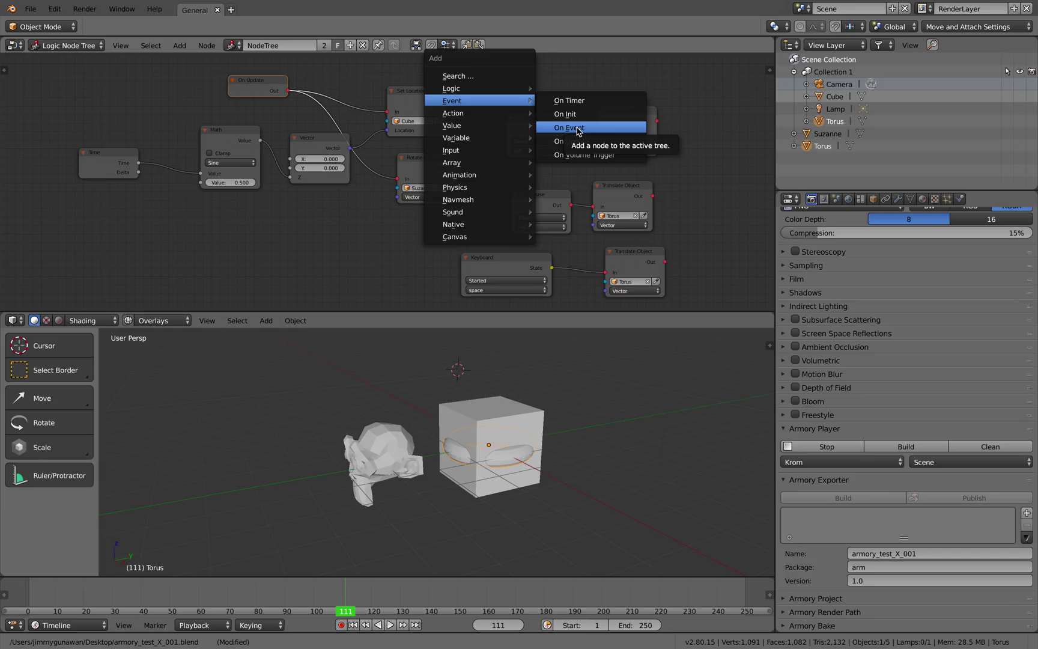
{"action": "left_click", "coordinate": [597, 77]}
{"action": "left_click", "coordinate": [595, 90]}
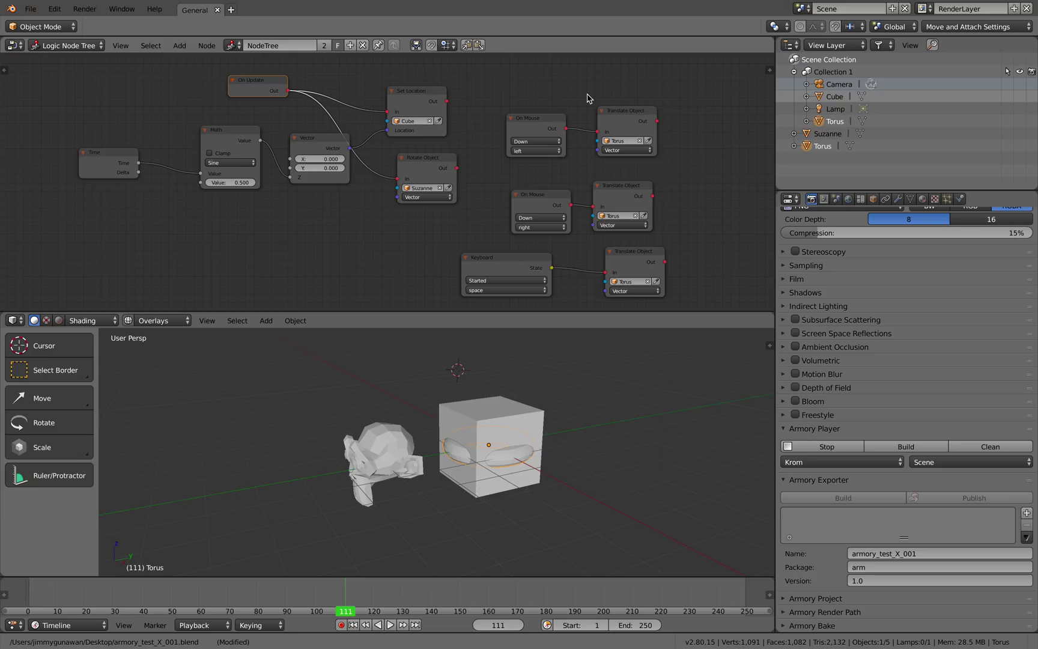
- Test the left and right On Mouse inputs on the torus in the Krom player, and return to the logic nodes
{"action": "key", "text": "ctrl+Left"}
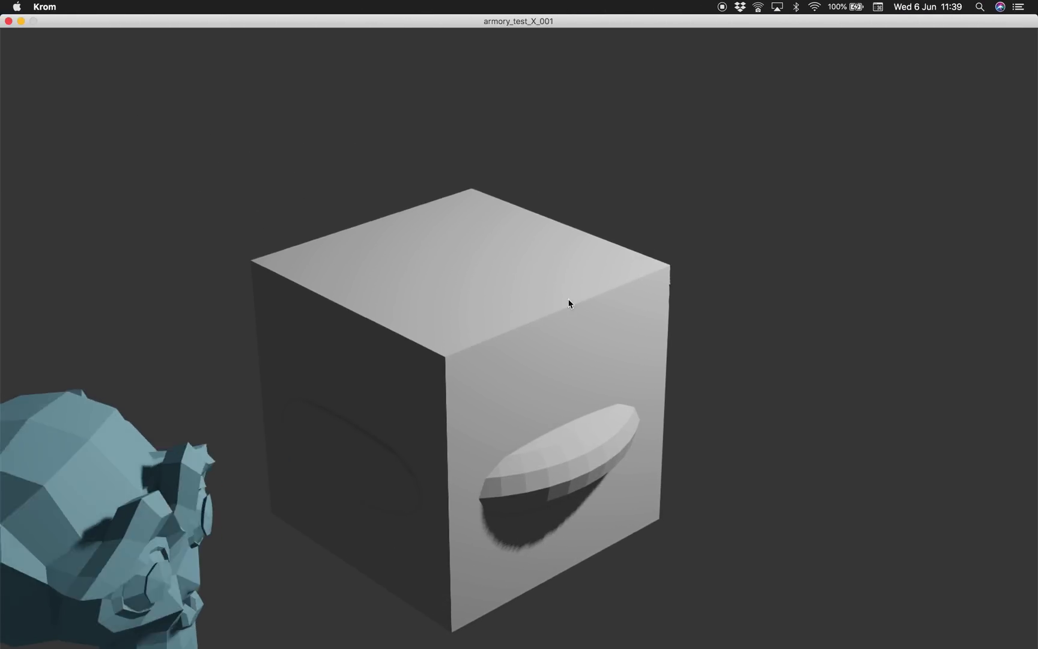
{"action": "left_click", "coordinate": [567, 357]}
{"action": "right_click", "coordinate": [567, 358]}
{"action": "left_click", "coordinate": [564, 357]}
{"action": "key", "text": "ctrl+Right"}
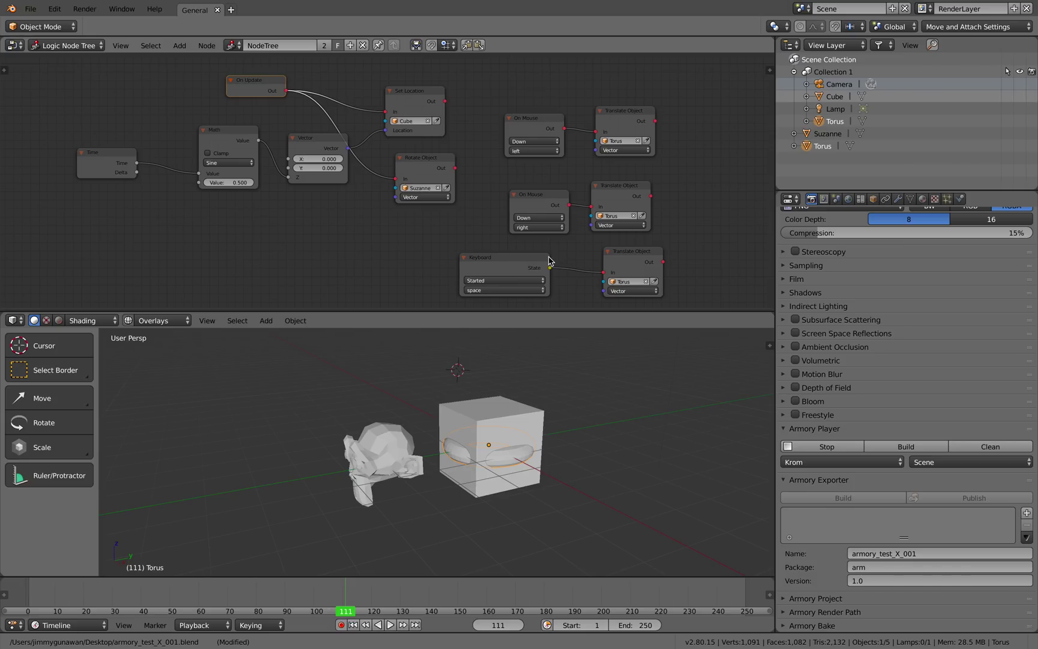
- Stop the running player, and reposition the Keyboard node and the lowest Translate Object node closer together
{"action": "left_click_drag", "start_coordinate": [549, 260], "coordinate": [515, 259]}
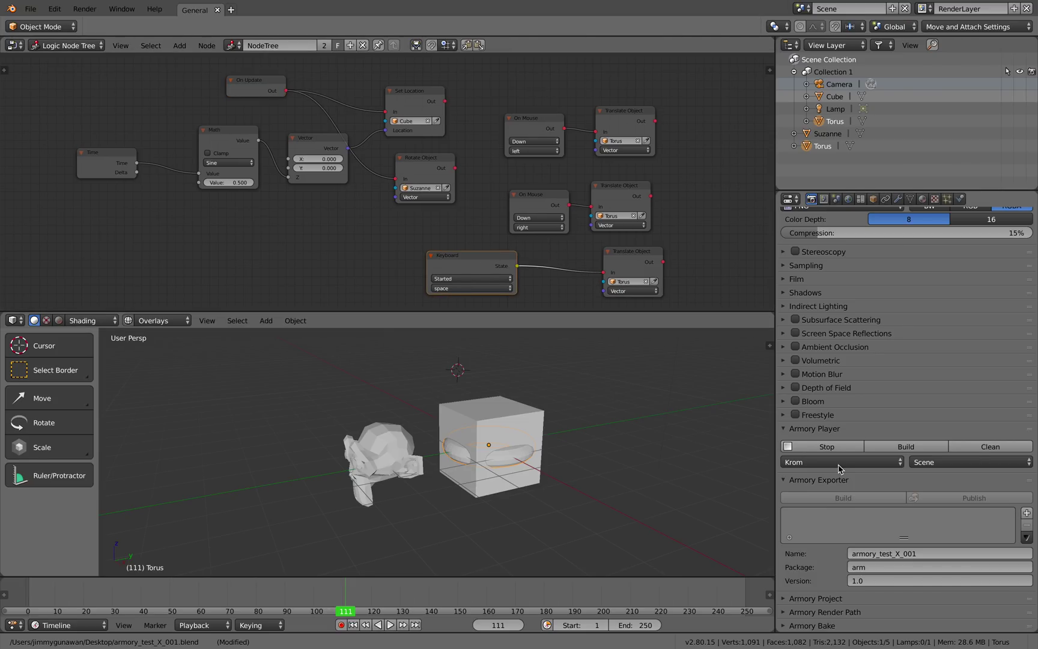
{"action": "left_click_drag", "start_coordinate": [479, 259], "coordinate": [504, 263]}
{"action": "middle_click_drag", "start_coordinate": [501, 268], "coordinate": [474, 231]}
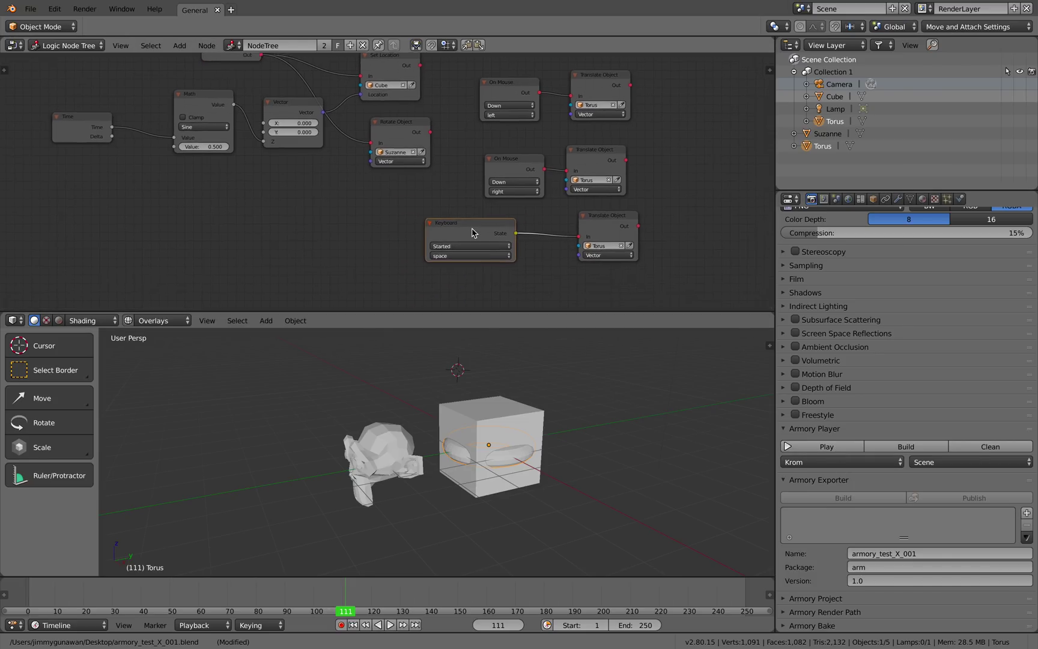
{"action": "scroll", "coordinate": [476, 233], "scroll_direction": "up", "scroll_amount": 3}
{"action": "left_click_drag", "start_coordinate": [486, 234], "coordinate": [477, 236]}
{"action": "left_click_drag", "start_coordinate": [666, 235], "coordinate": [625, 234]}
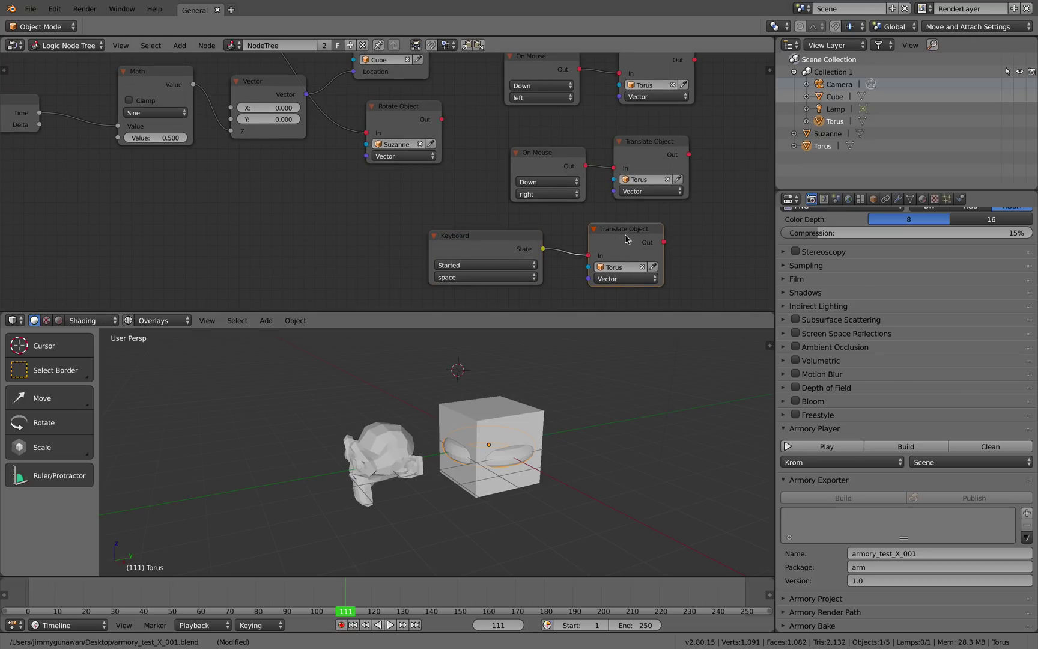
- Check the translation vector of the lowest Translate Object node
{"action": "left_click", "coordinate": [638, 278]}
{"action": "left_click", "coordinate": [638, 280]}
{"action": "middle_click_drag", "start_coordinate": [689, 266], "coordinate": [681, 266]}
{"action": "scroll", "coordinate": [681, 266], "scroll_direction": "down", "scroll_amount": 1}
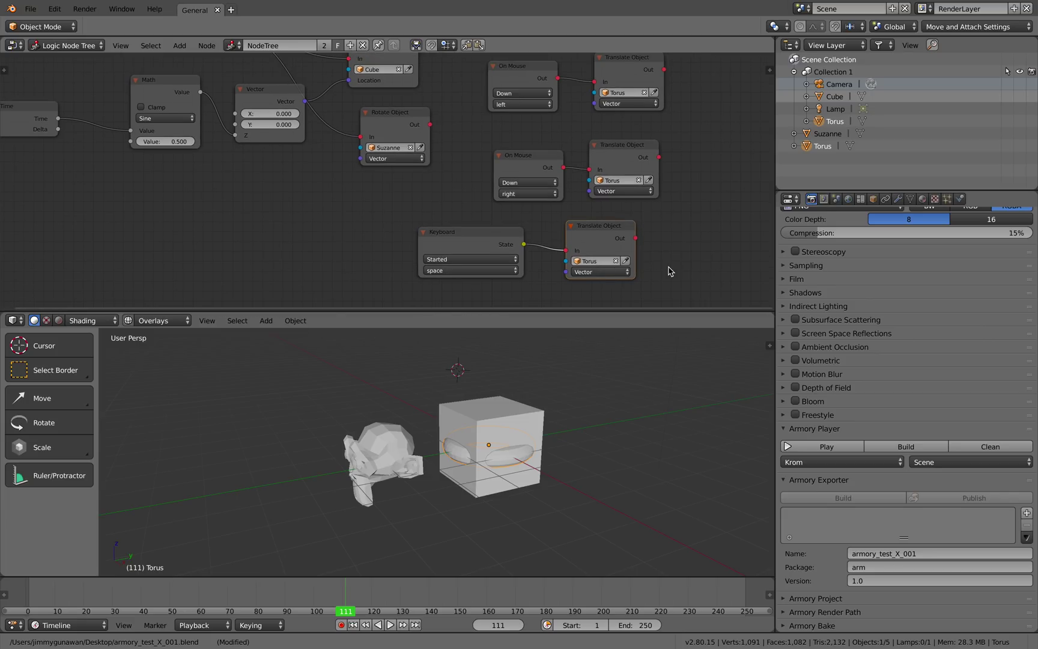
- Play the scene in Krom, test moving the torus with the mouse, and return to the logic nodes
{"action": "left_click", "coordinate": [847, 449]}
{"action": "key", "text": "ctrl+Left"}
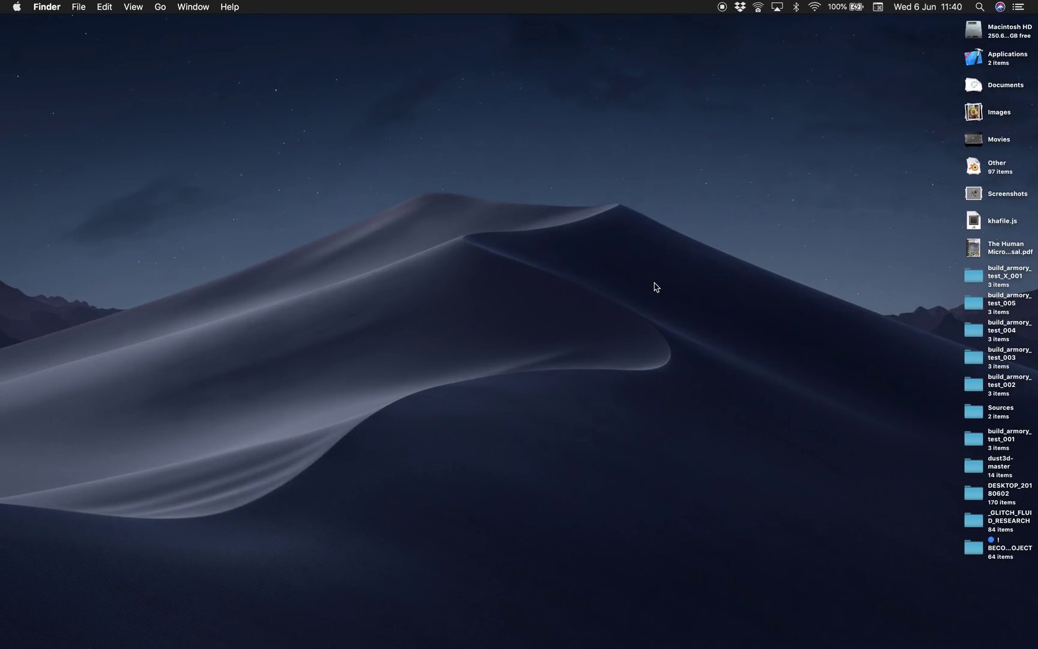
{"action": "key", "text": "ctrl+Right"}
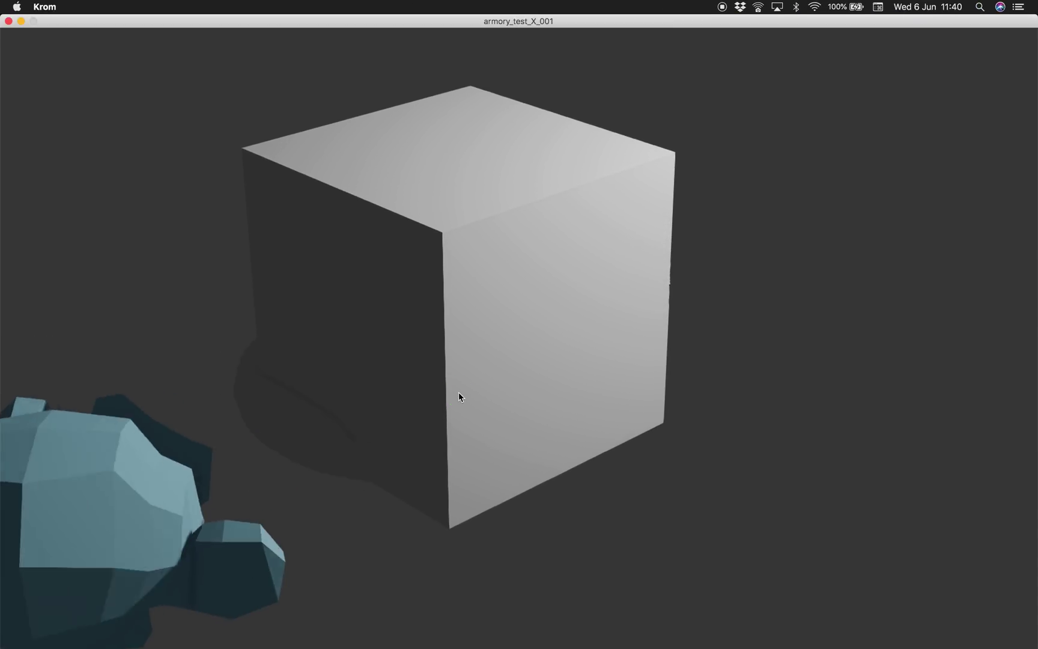
{"action": "left_click", "coordinate": [458, 392]}
{"action": "left_click", "coordinate": [436, 385]}
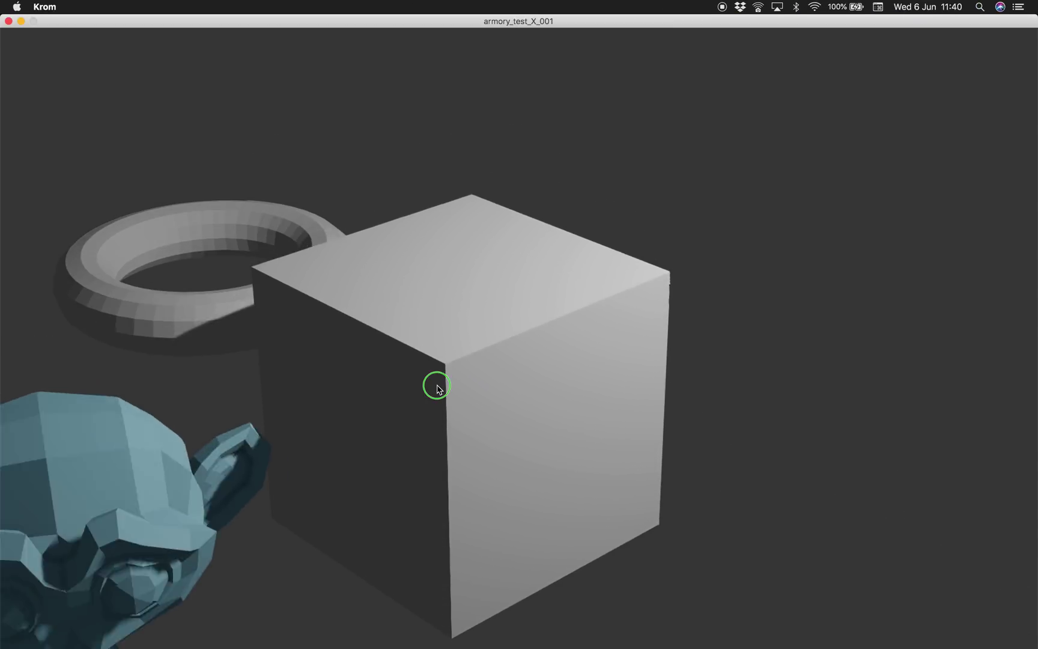
{"action": "key", "text": "ctrl+Right"}
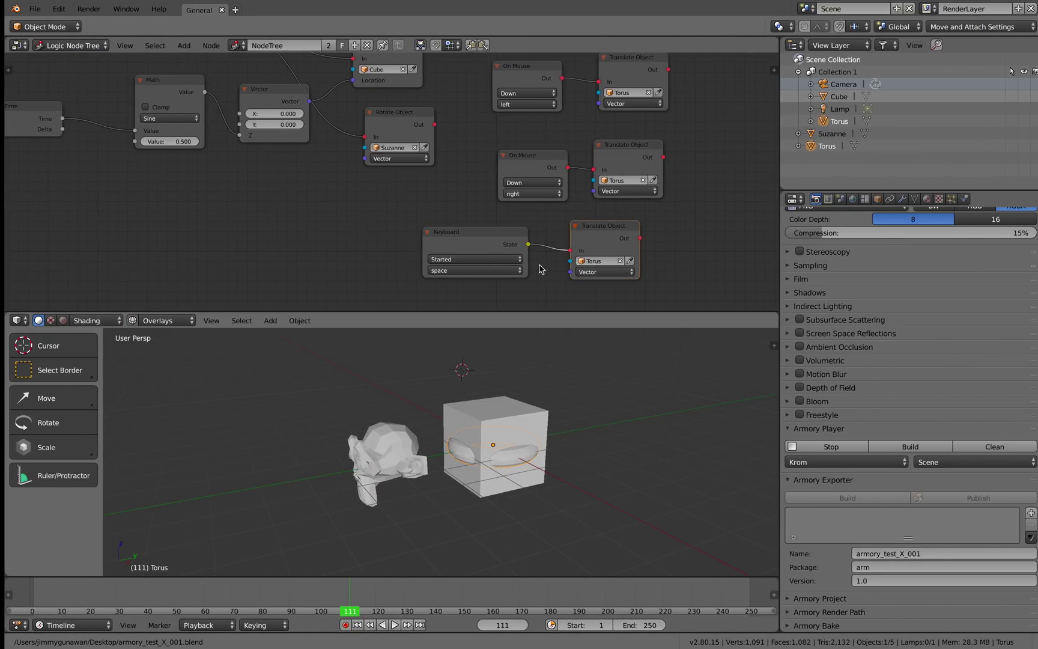
- Nudge the Keyboard node toward its Translate Object, and space out the Vector, Math and Time nodes
{"action": "left_click_drag", "start_coordinate": [464, 236], "coordinate": [467, 238]}
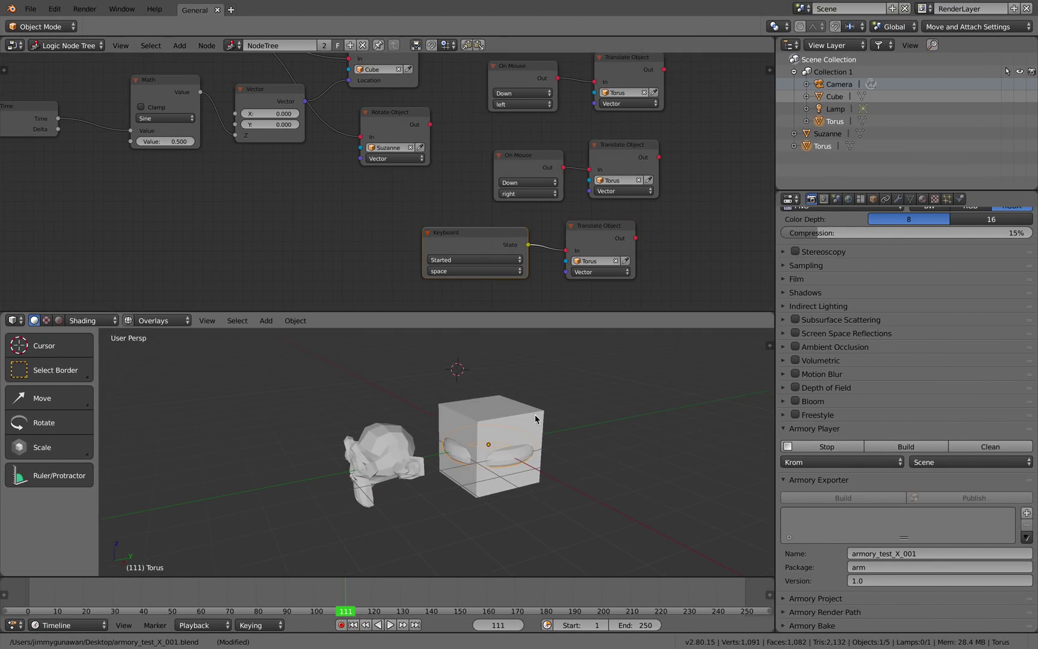
{"action": "middle_click_drag", "start_coordinate": [535, 416], "coordinate": [543, 420]}
{"action": "middle_click_drag", "start_coordinate": [378, 179], "coordinate": [421, 217]}
{"action": "scroll", "coordinate": [411, 227], "scroll_direction": "down", "scroll_amount": 5}
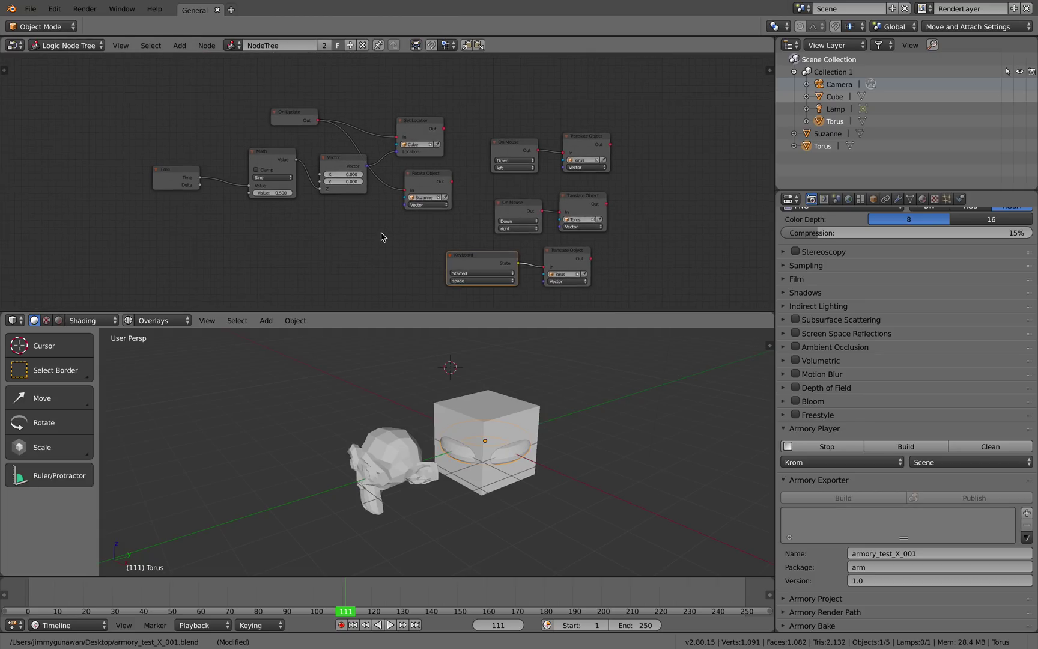
{"action": "scroll", "coordinate": [381, 216], "scroll_direction": "up", "scroll_amount": 3}
{"action": "middle_click_drag", "start_coordinate": [345, 210], "coordinate": [329, 207]}
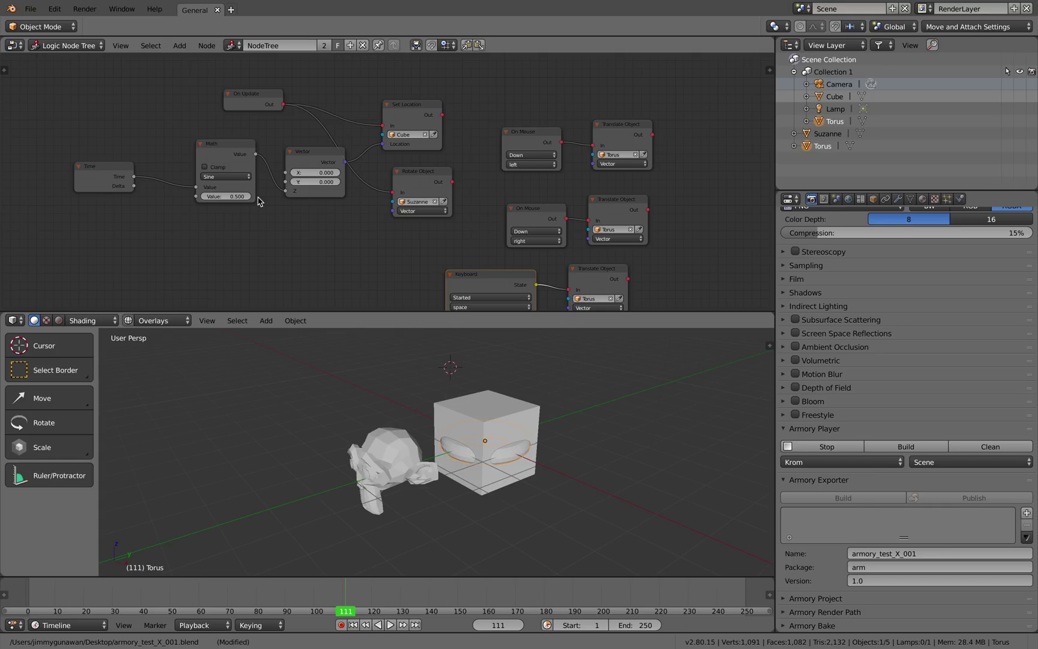
{"action": "left_click_drag", "start_coordinate": [299, 163], "coordinate": [290, 189]}
{"action": "left_click_drag", "start_coordinate": [226, 152], "coordinate": [211, 161]}
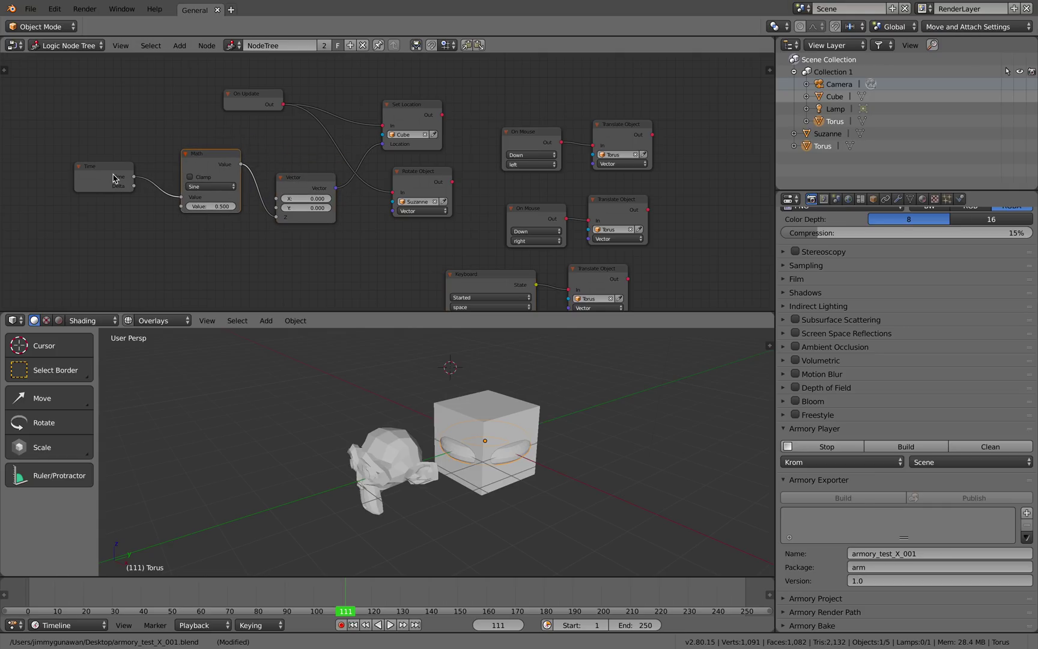
{"action": "left_click_drag", "start_coordinate": [115, 178], "coordinate": [109, 178]}
- View the animated cube, monkey and torus in the Krom player, and return to the logic nodes
{"action": "key", "text": "ctrl+Left"}
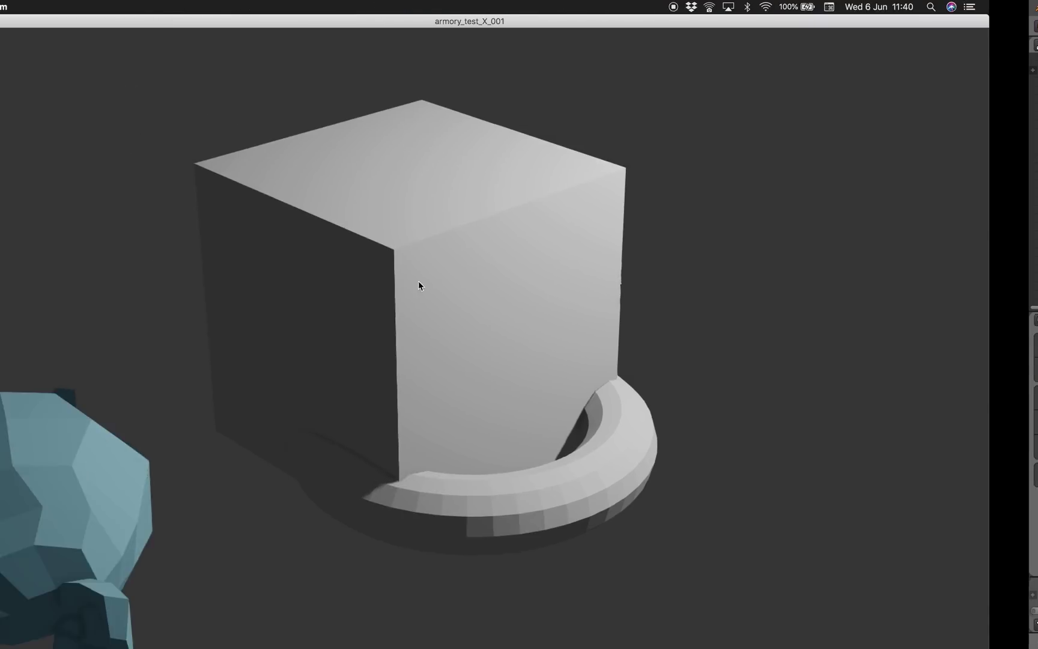
{"action": "key", "text": "ctrl+Right"}
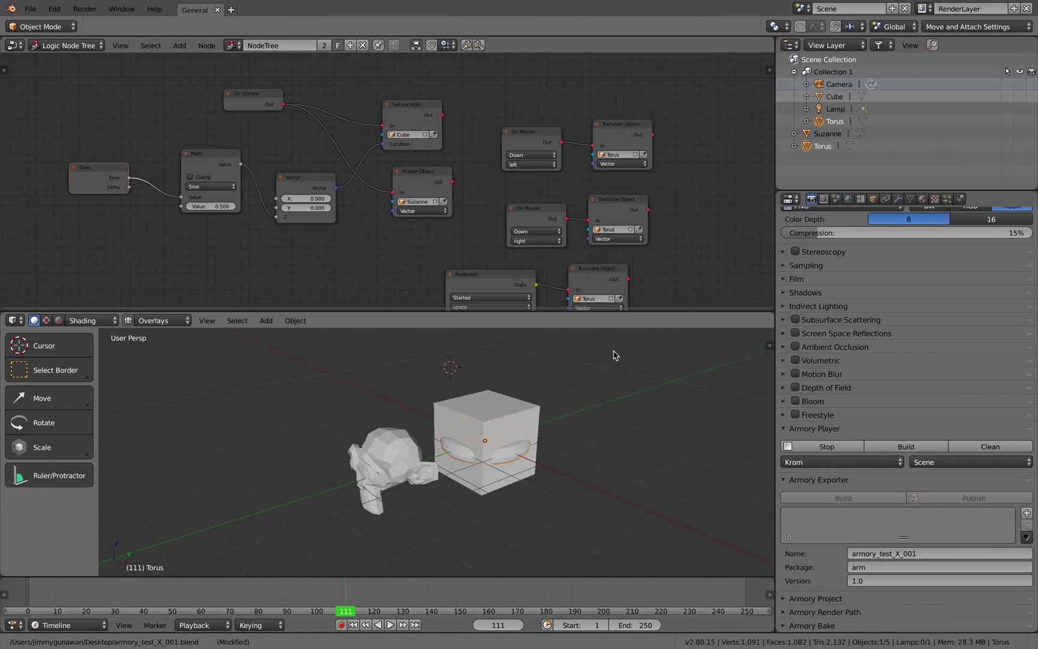
{"action": "key", "text": "ctrl+Left"}
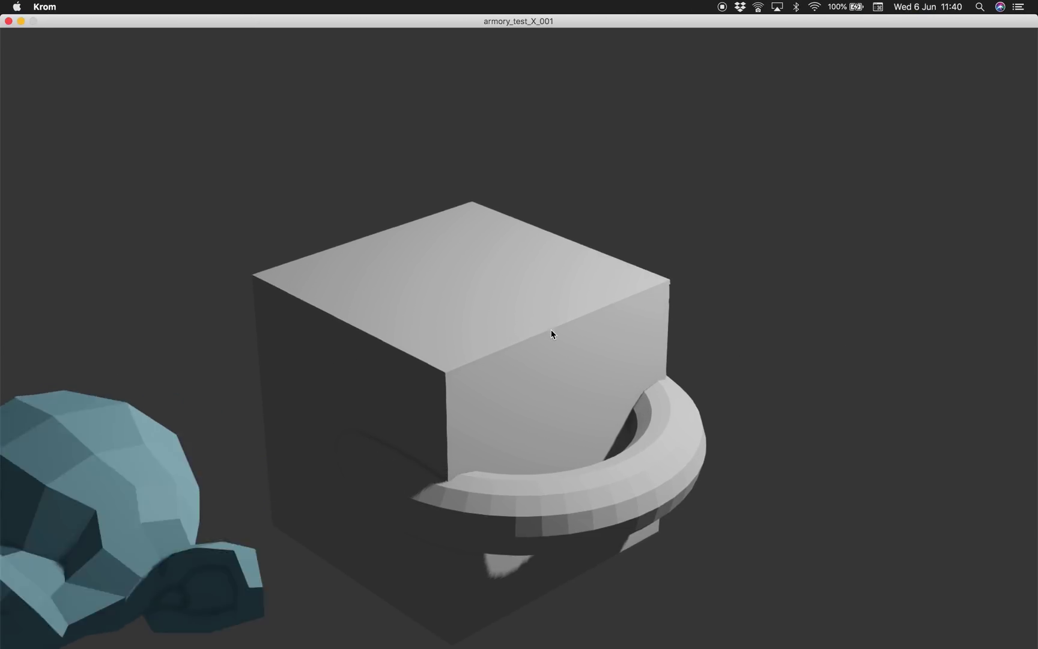
{"action": "key", "text": "ctrl+Right"}
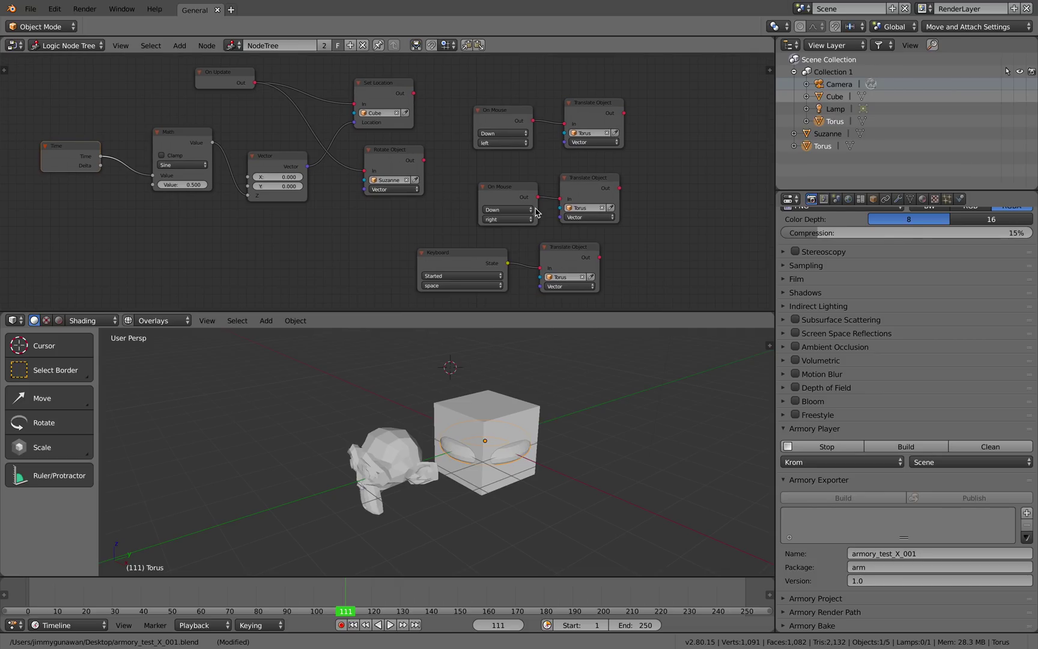
- Add a Play Sound node in the empty space beyond the Translate Object nodes
{"action": "scroll", "coordinate": [535, 208], "scroll_direction": "right", "scroll_amount": 4}
{"action": "key", "text": "shift+a"}
{"action": "mouse_move", "coordinate": [668, 193]}
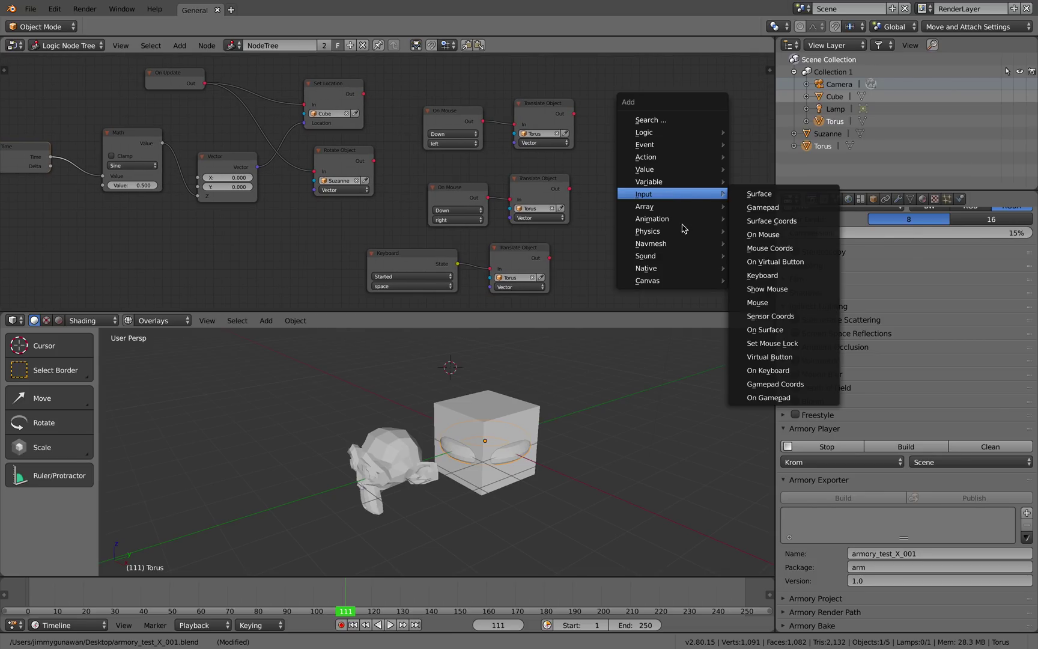
{"action": "mouse_move", "coordinate": [679, 258]}
{"action": "left_click", "coordinate": [763, 255]}
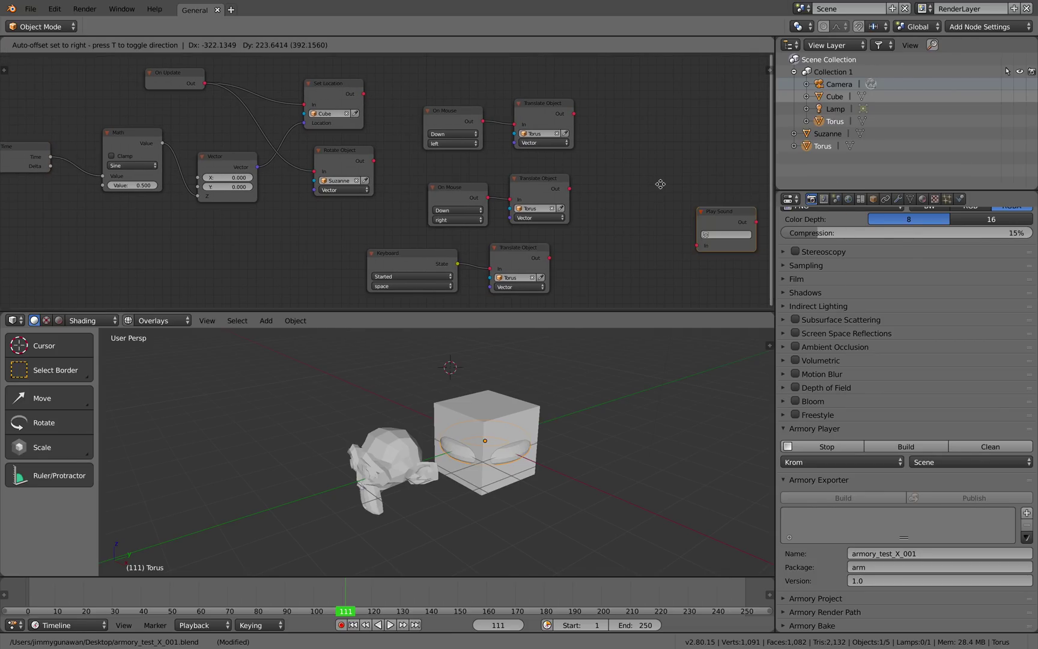
{"action": "left_click", "coordinate": [642, 188]}
{"action": "scroll", "coordinate": [652, 180], "scroll_direction": "up", "scroll_amount": 3}
{"action": "middle_click_drag", "start_coordinate": [649, 179], "coordinate": [538, 158]}
- Browse the node categories available for adding, including Variable and Navmesh, and leave the list without adding a node
{"action": "key", "text": "shift+a"}
{"action": "mouse_move", "coordinate": [615, 156]}
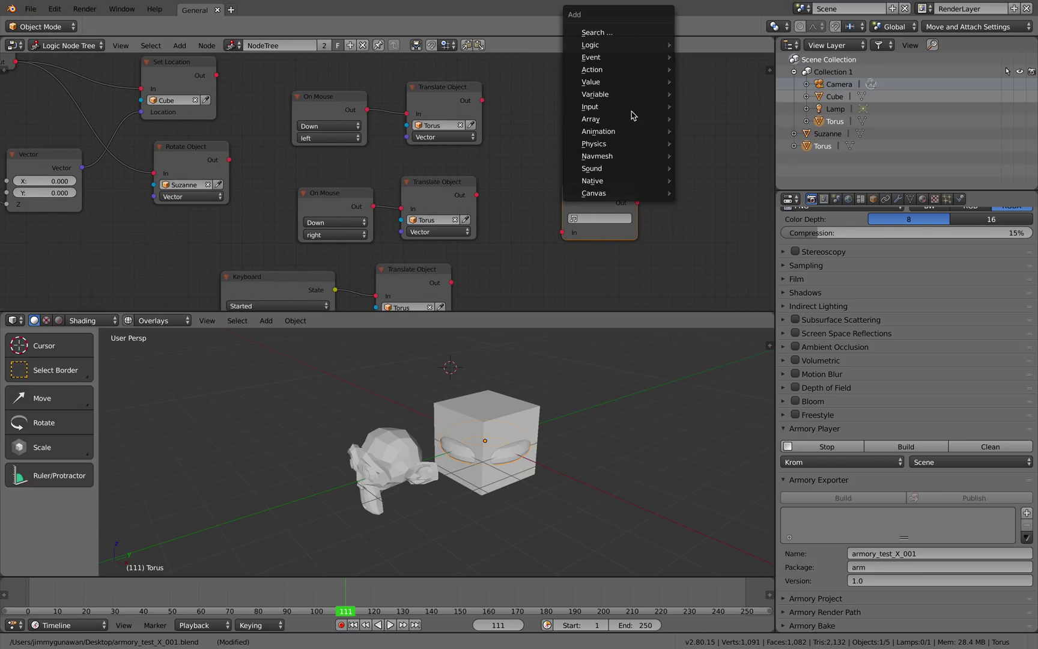
{"action": "mouse_move", "coordinate": [637, 112]}
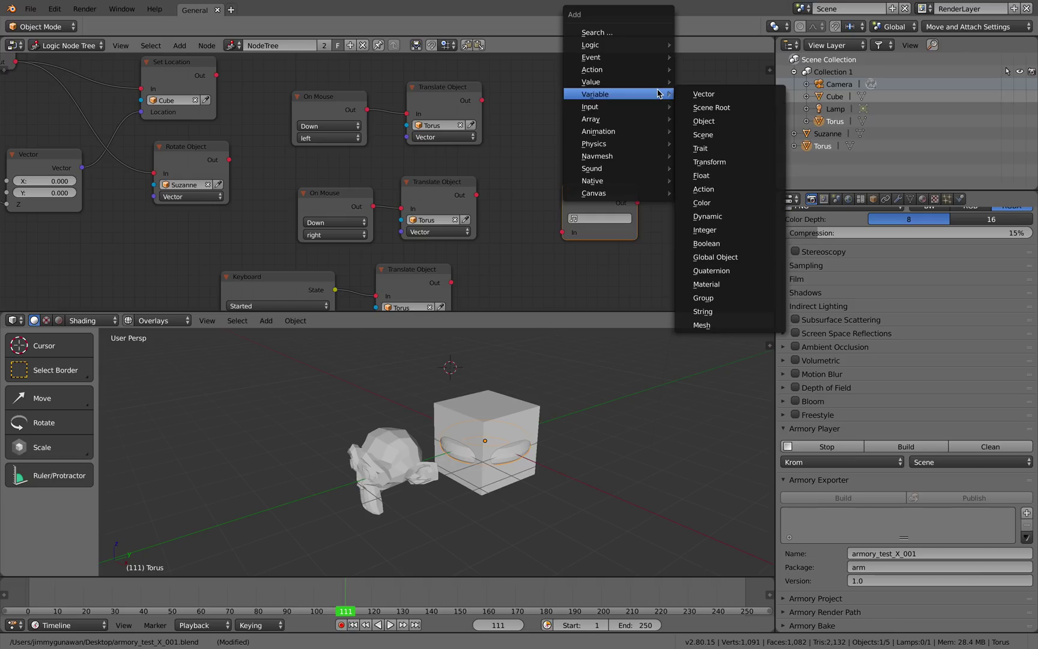
{"action": "mouse_move", "coordinate": [657, 72]}
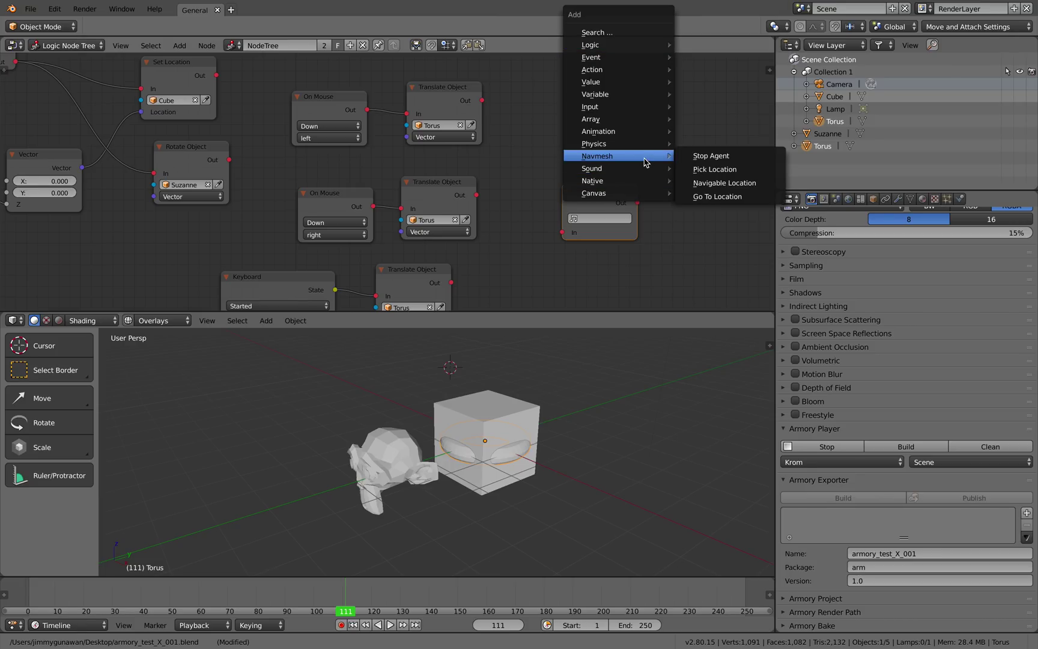
{"action": "left_click", "coordinate": [517, 139]}
{"action": "middle_click_drag", "start_coordinate": [529, 141], "coordinate": [644, 159]}
{"action": "scroll", "coordinate": [622, 151], "scroll_direction": "down", "scroll_amount": 3}
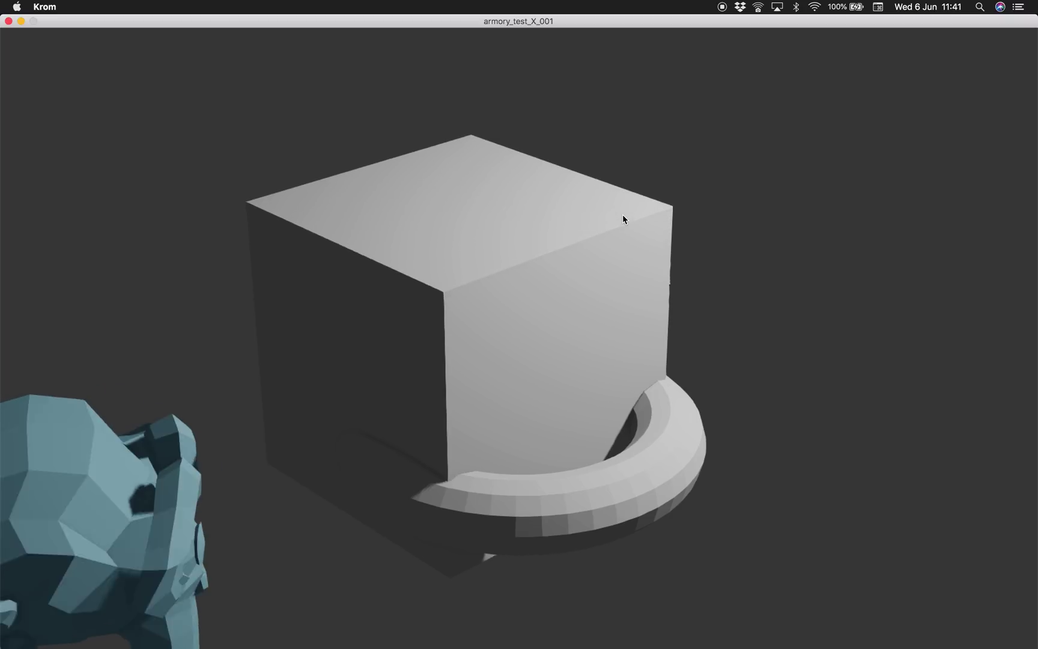
- Return from the running Krom player to the logic nodes and the 3D scene in Blender
{"action": "key", "text": "ctrl+Right"}
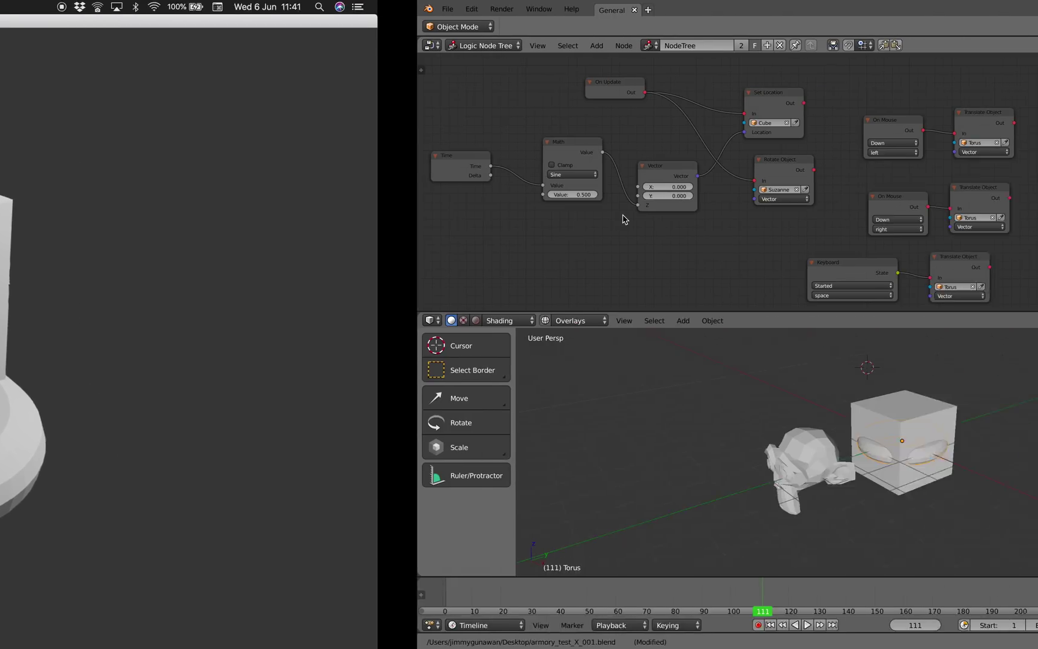
{"action": "scroll", "coordinate": [535, 404], "scroll_direction": "left", "scroll_amount": 3}
{"action": "scroll", "coordinate": [536, 404], "scroll_direction": "up", "scroll_amount": 2}
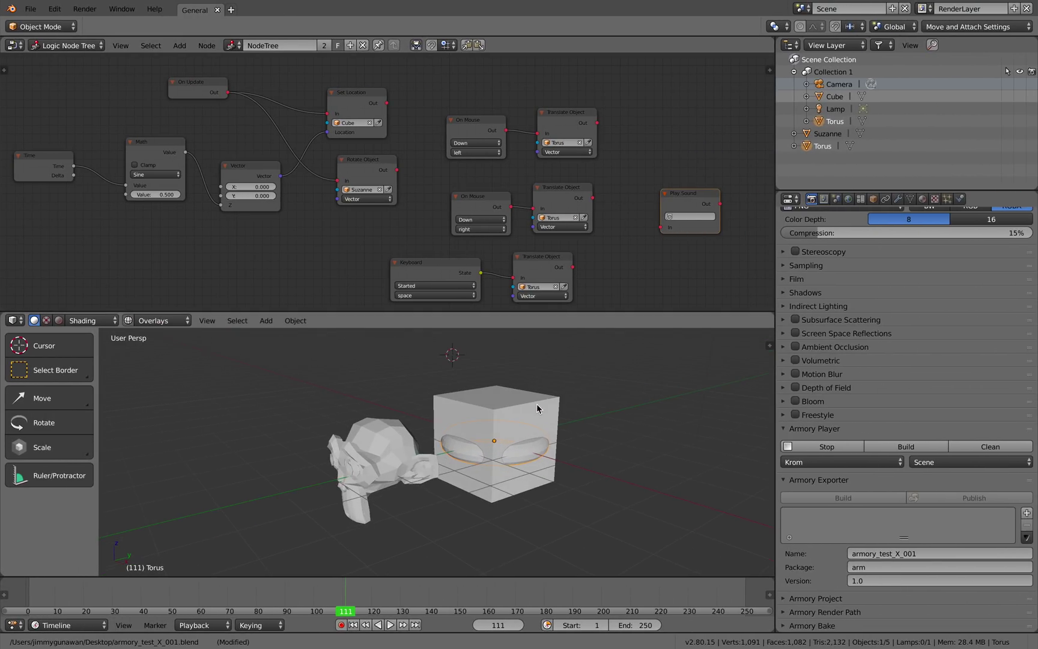
- Switch to the Safari browser and search for "youtube games from scratch" to reach the Gamefromscratch channel
{"action": "key", "text": "ctrl+Right"}
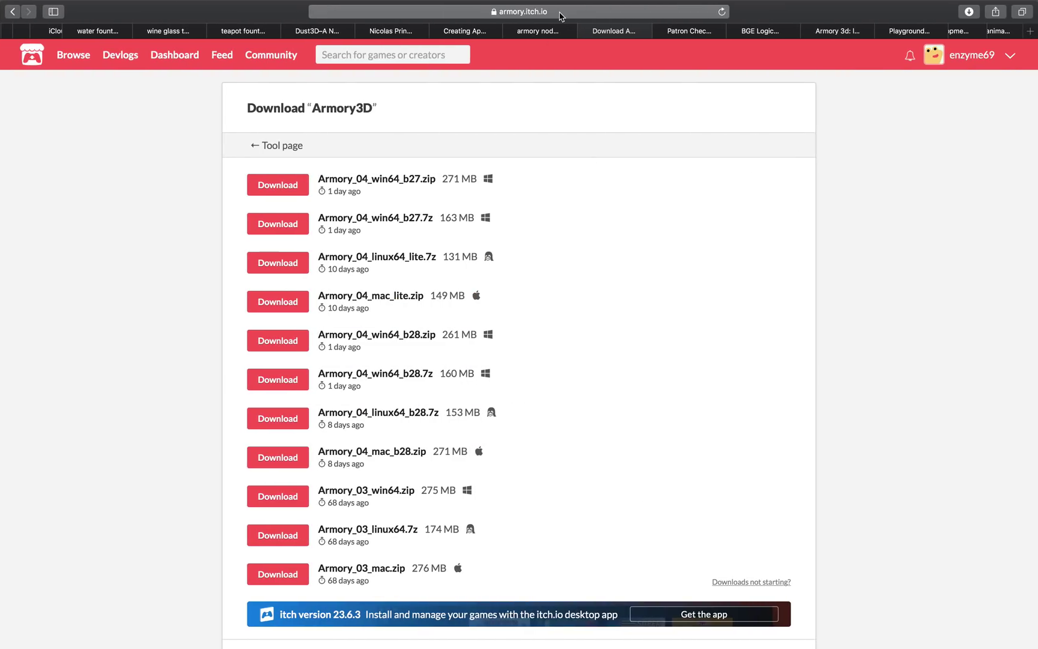
{"action": "left_click", "coordinate": [560, 13]}
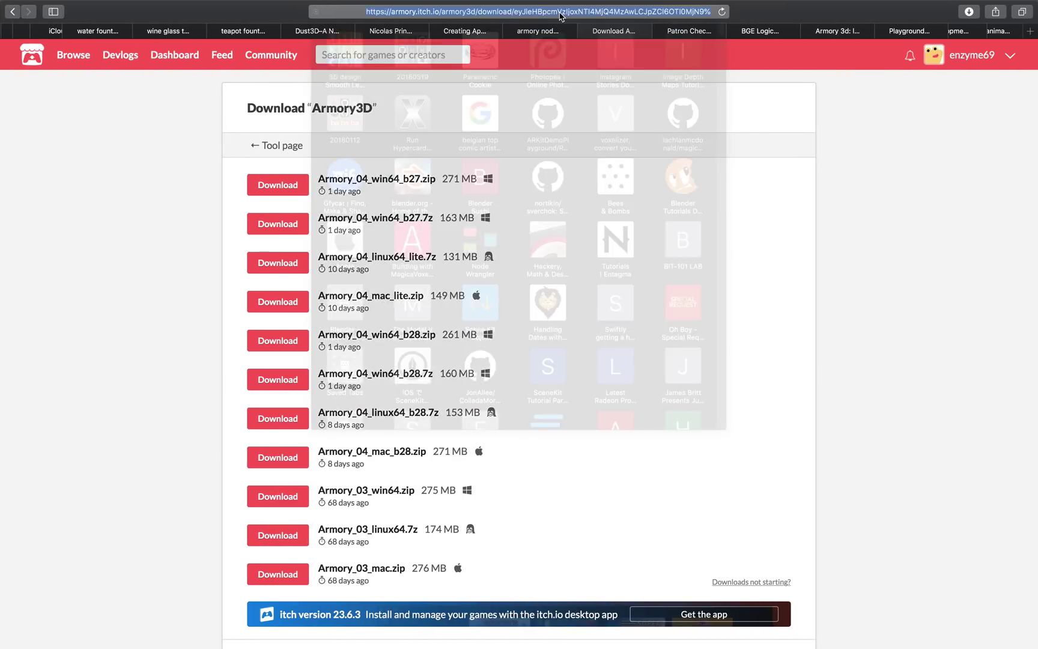
{"action": "type", "text": "youtube"}
{"action": "key", "text": "Delete"}
{"action": "type", "text": "games ff"}
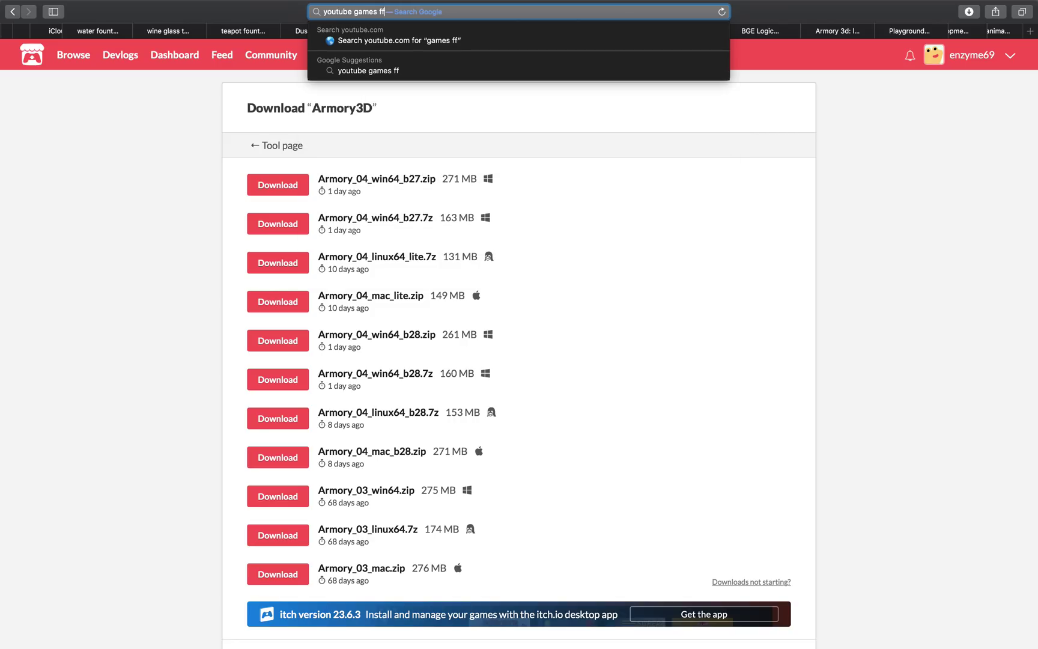
{"action": "key", "text": "BackSpace"}
{"action": "type", "text": "rom scratch"}
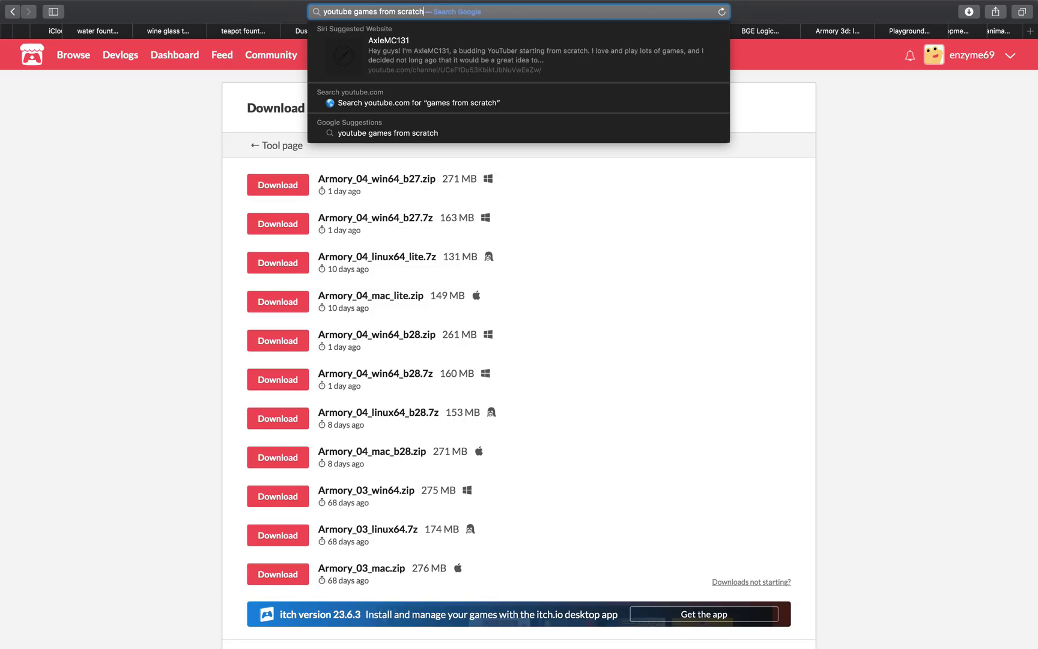
{"action": "key", "text": "Return"}
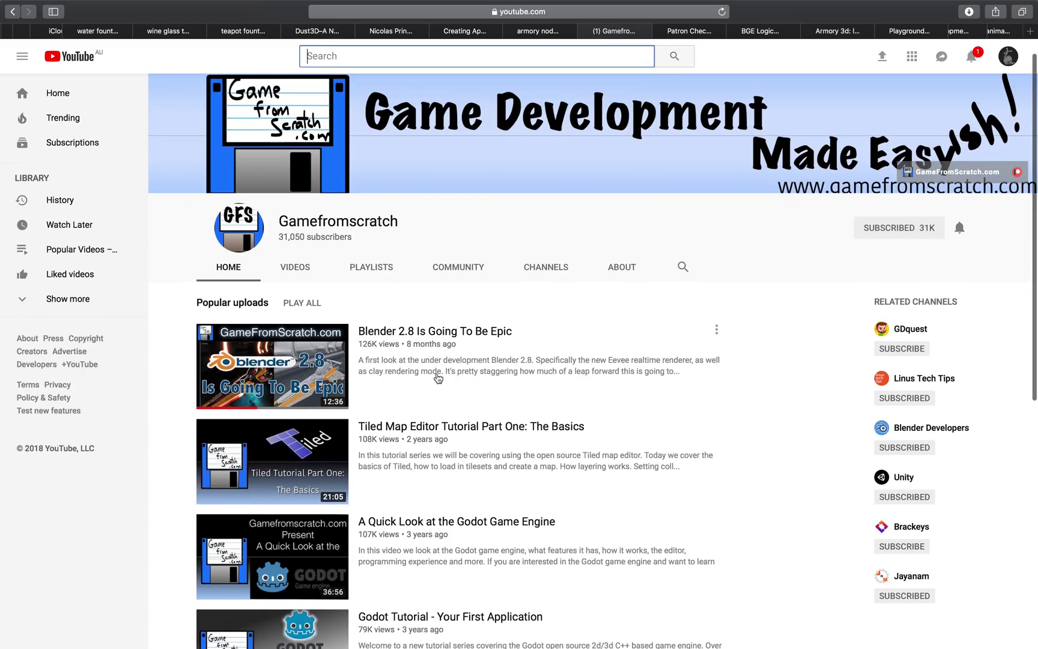
- Open "Armory3D Now Free and Downloadable!" from the channel's recent activities, close its page, and return to Blender
{"action": "scroll", "coordinate": [390, 386], "scroll_direction": "down", "scroll_amount": 7}
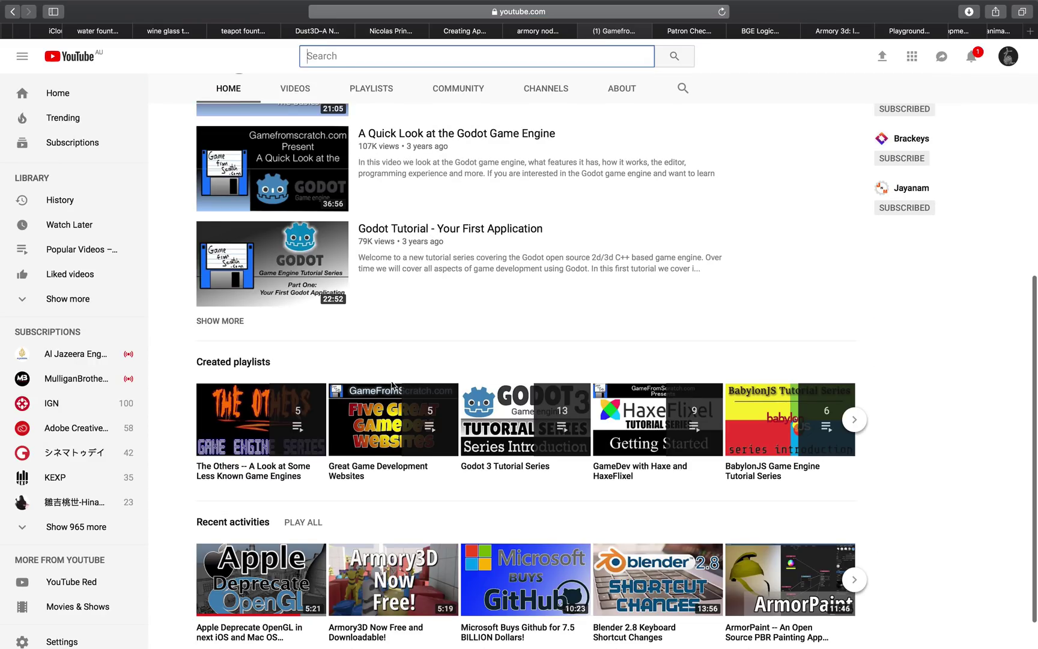
{"action": "scroll", "coordinate": [392, 385], "scroll_direction": "down", "scroll_amount": 1}
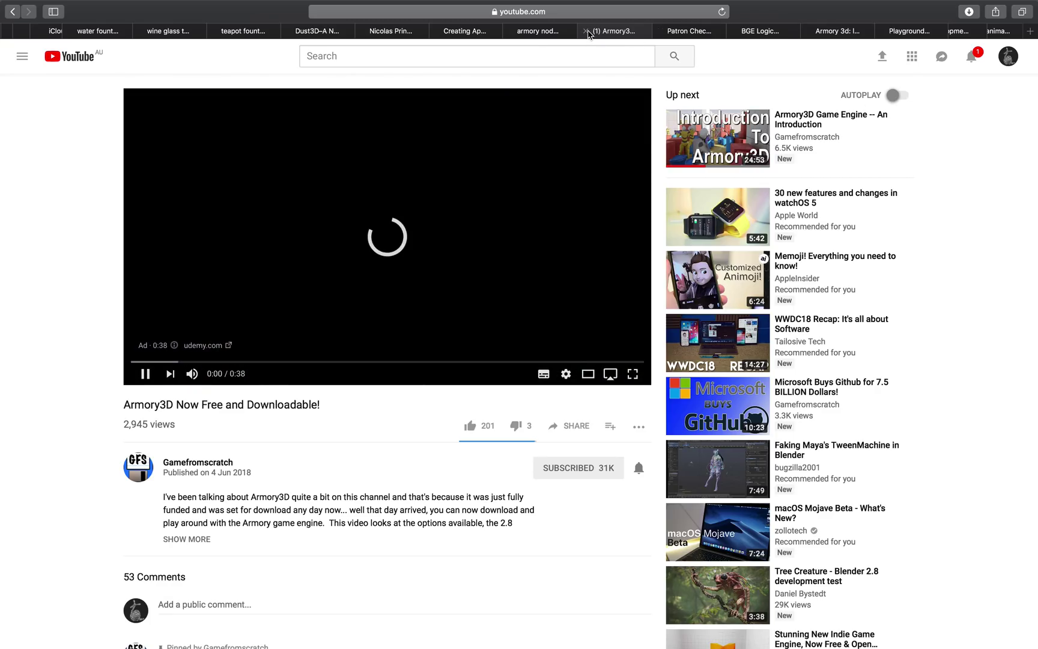
{"action": "left_click", "coordinate": [586, 31]}
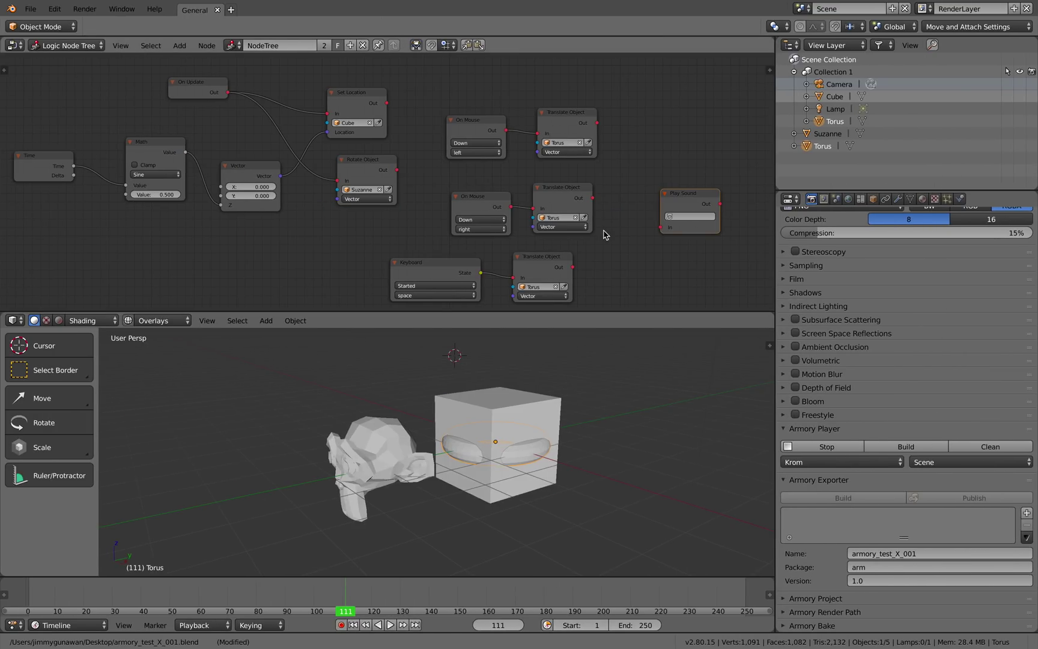
{"action": "middle_click_drag", "start_coordinate": [437, 173], "coordinate": [441, 179]}
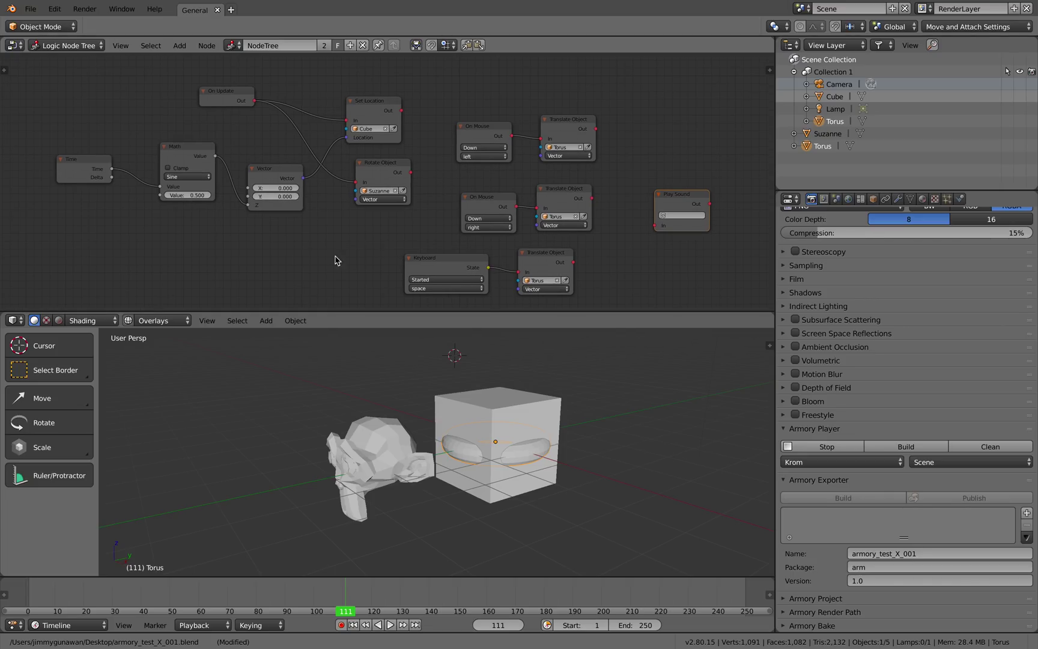
{"action": "left_click", "coordinate": [105, 320]}
{"action": "scroll", "coordinate": [247, 60], "scroll_direction": "right", "scroll_amount": 1}
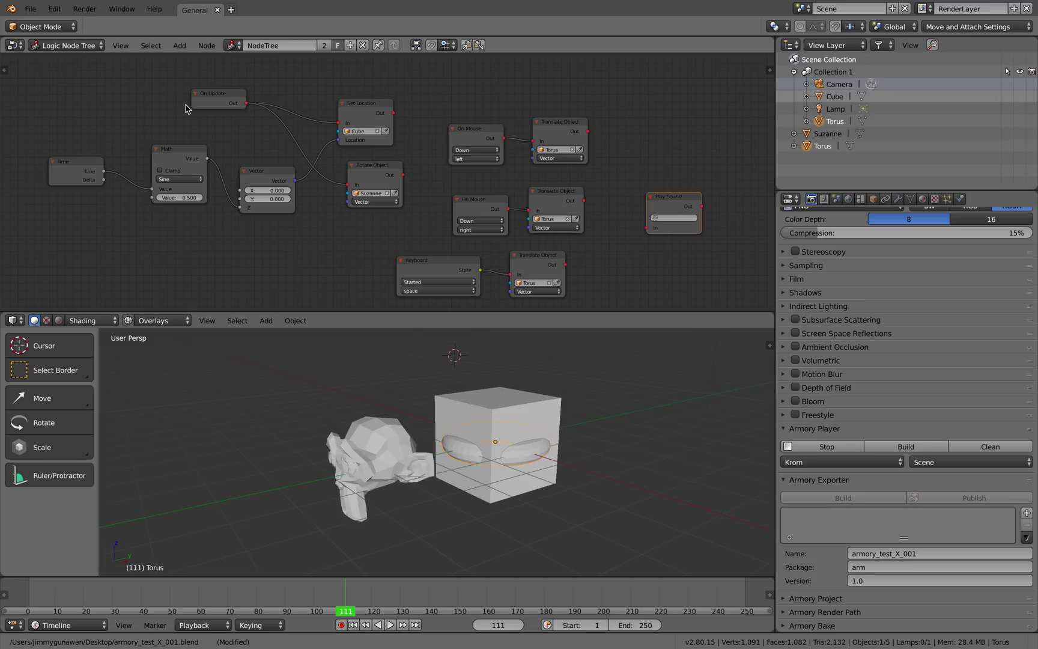
{"action": "scroll", "coordinate": [372, 395], "scroll_direction": "left", "scroll_amount": 3}
{"action": "middle_click_drag", "start_coordinate": [403, 408], "coordinate": [397, 405]}
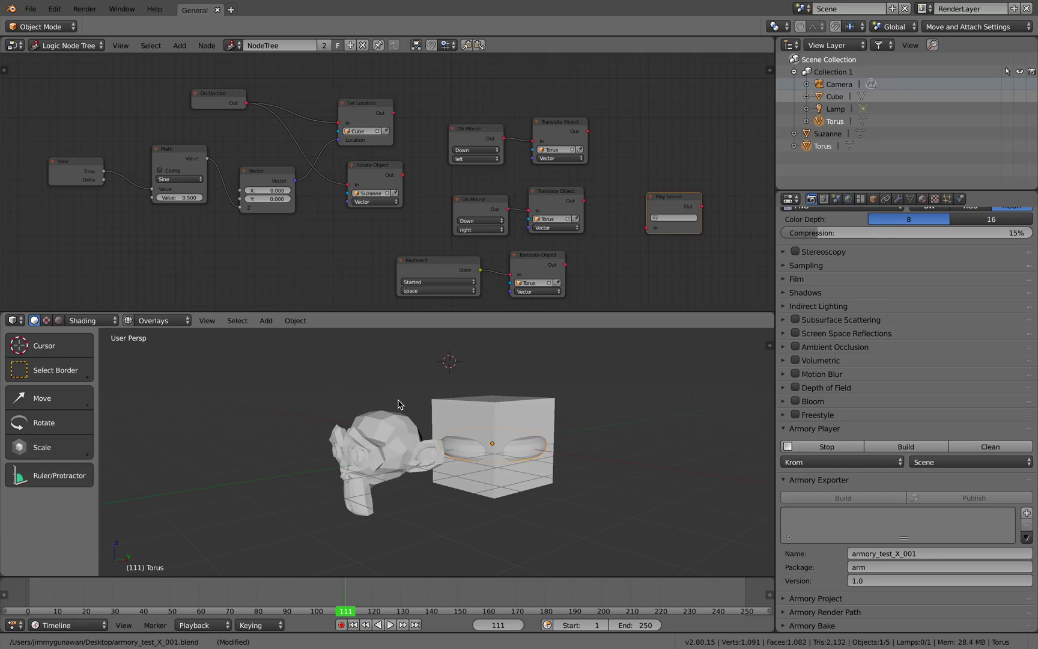
{"action": "middle_click_drag", "start_coordinate": [420, 436], "coordinate": [407, 437]}
{"action": "scroll", "coordinate": [413, 432], "scroll_direction": "up", "scroll_amount": 4}
- Close the running Krom player window and return to the Blender scene
{"action": "key", "text": "ctrl+Left"}
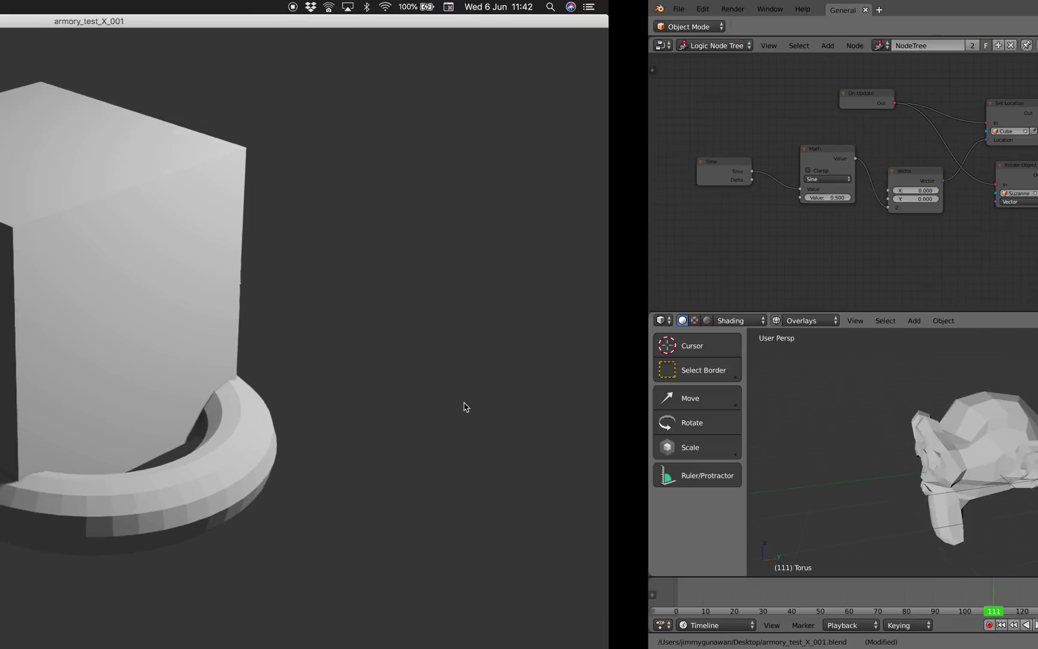
{"action": "left_click", "coordinate": [8, 21]}
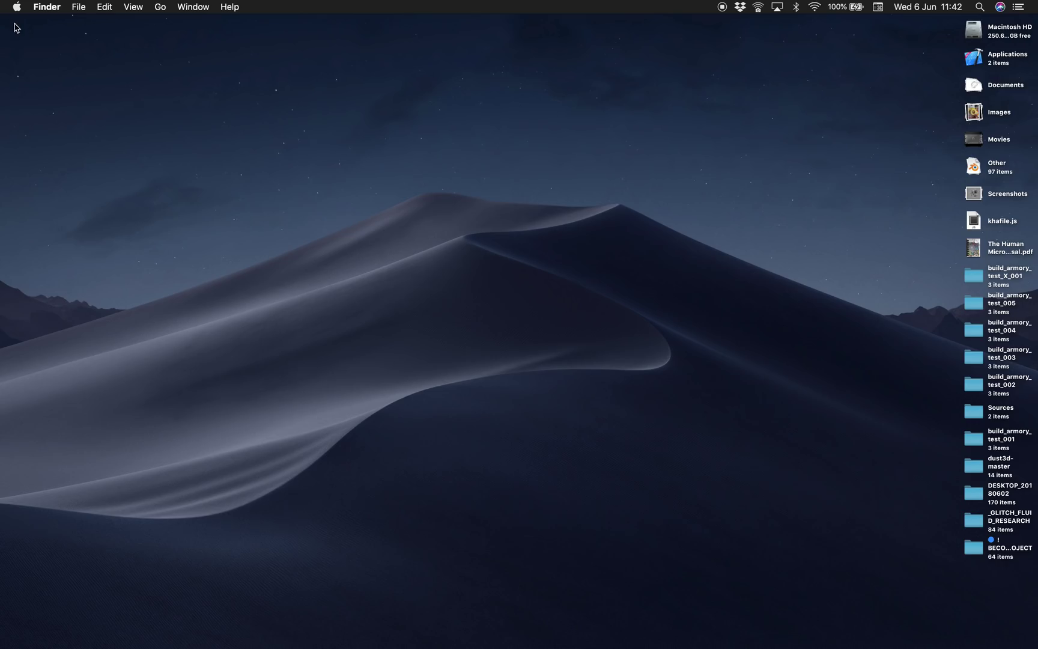
{"action": "key", "text": "ctrl+Right"}
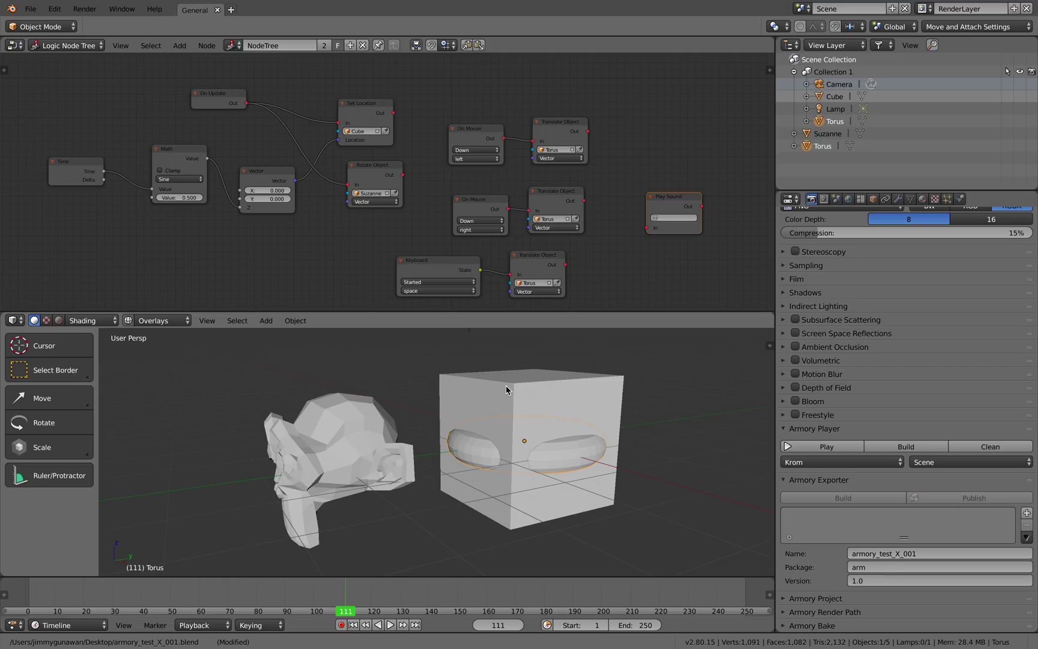